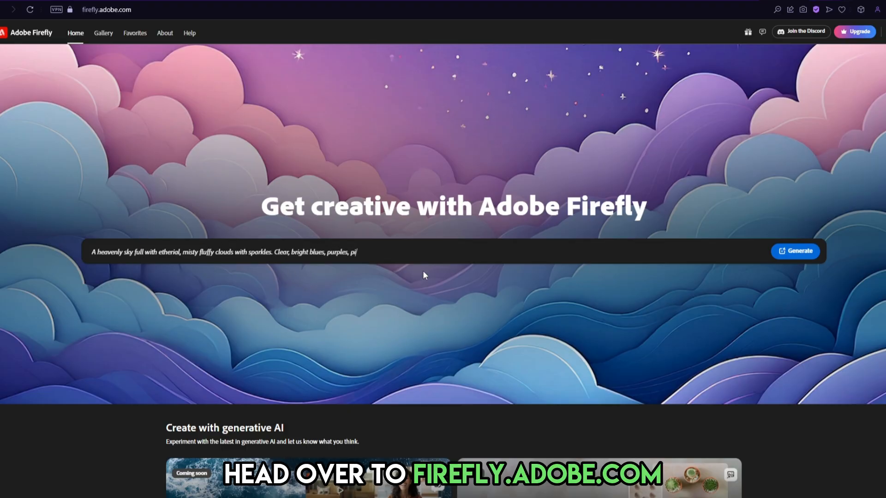
Open Generative fill and expand the manga panel image to the Widescreen (16:9) format, generating the missing sides
scroll(311, 236, "down", 8)
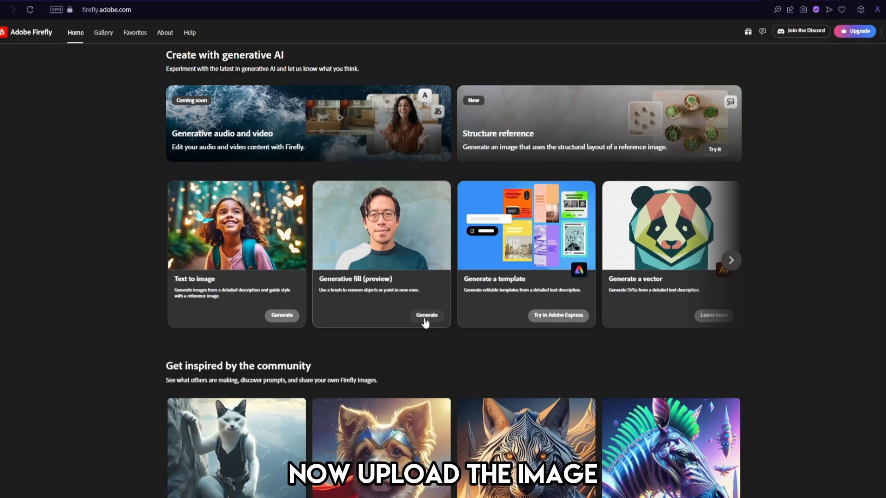
left_click(426, 315)
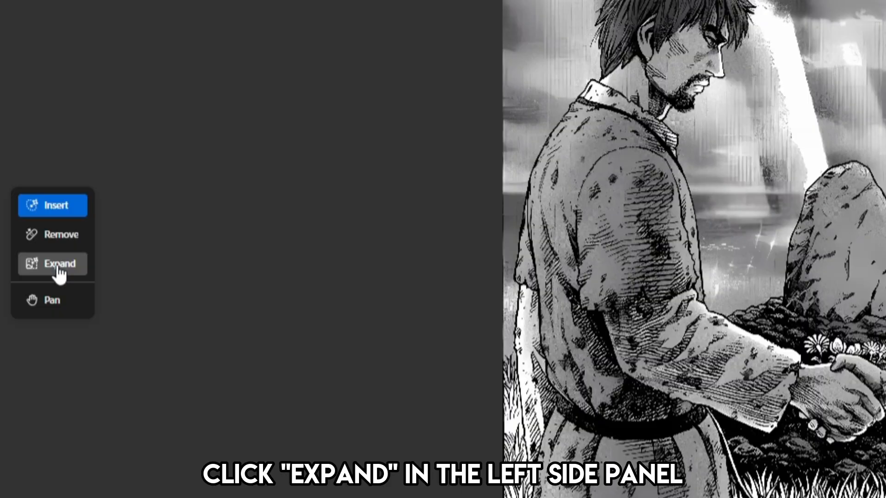
left_click(20, 261)
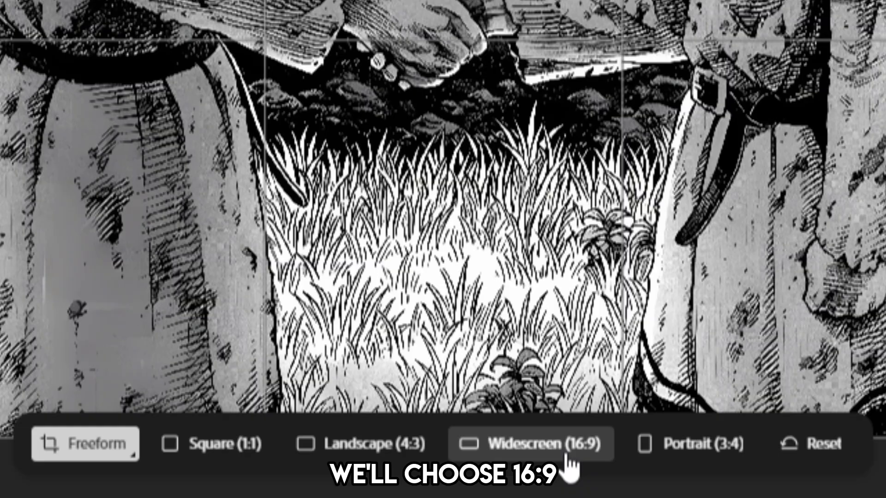
left_click(496, 482)
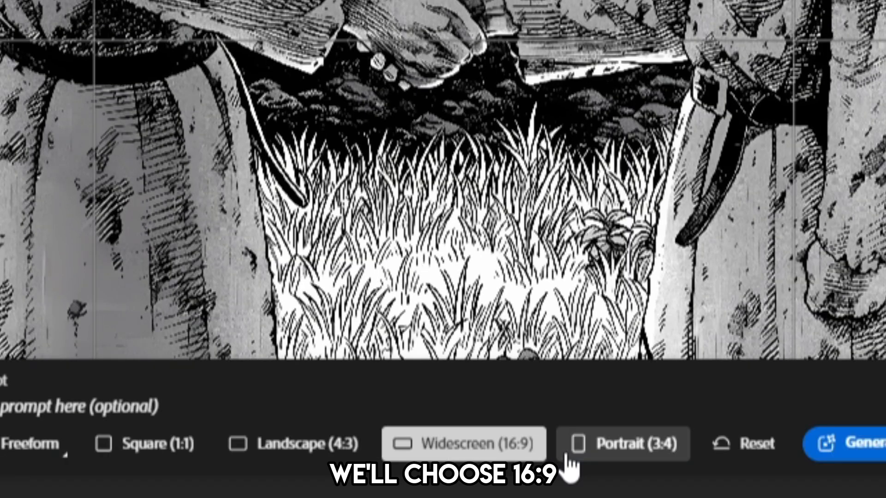
left_click(608, 484)
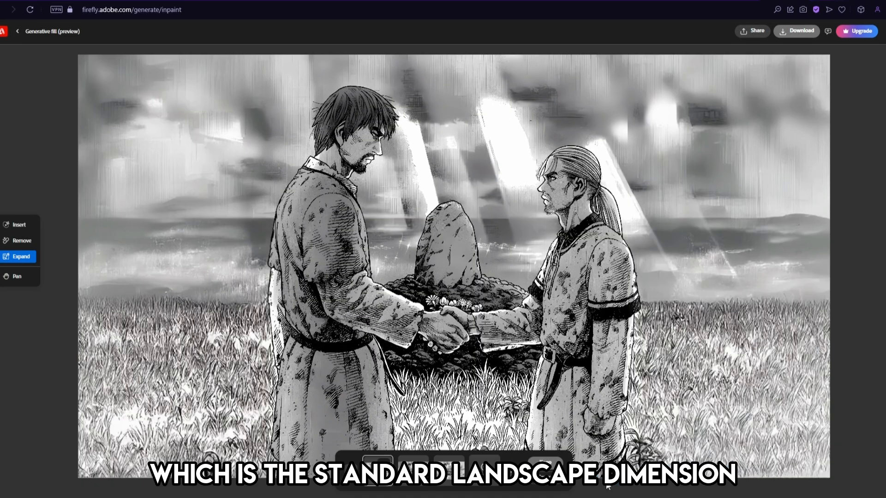
Compare the generated expansions of the manga panel and keep the second variation
left_click(414, 471)
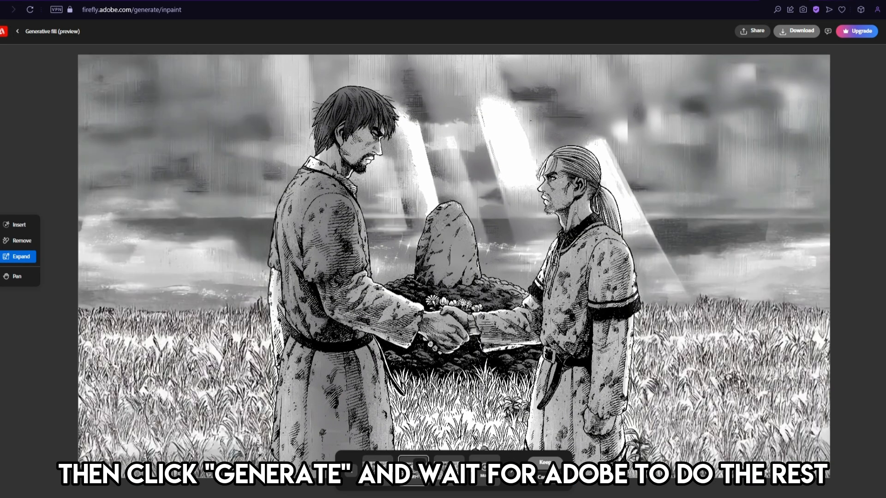
left_click(449, 467)
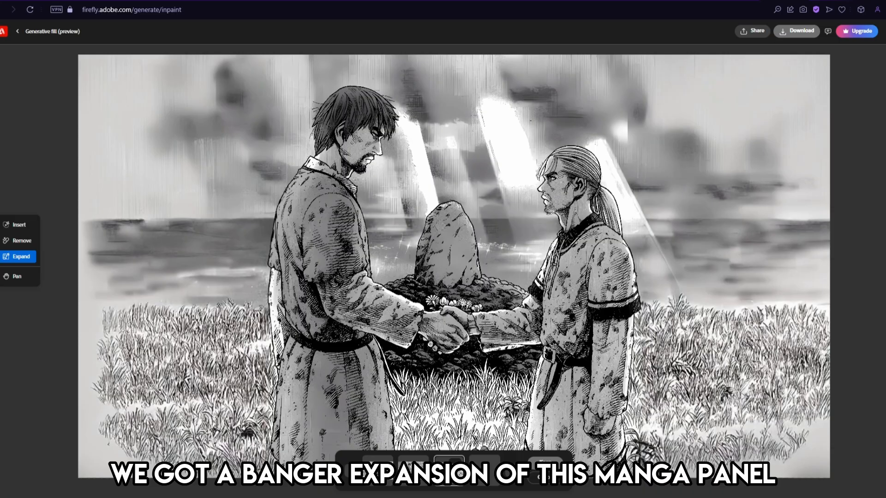
left_click(417, 466)
left_click(545, 462)
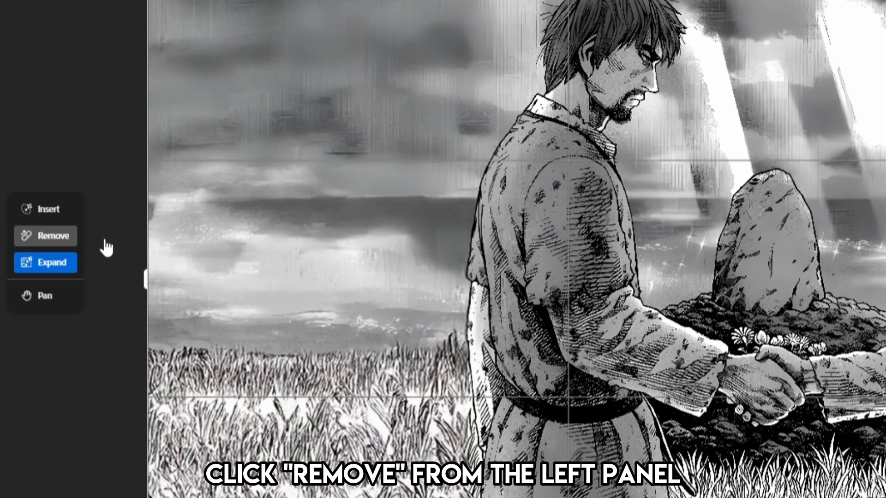
Paint over the dark-haired character on the left of the image with the Remove brush
left_click(51, 236)
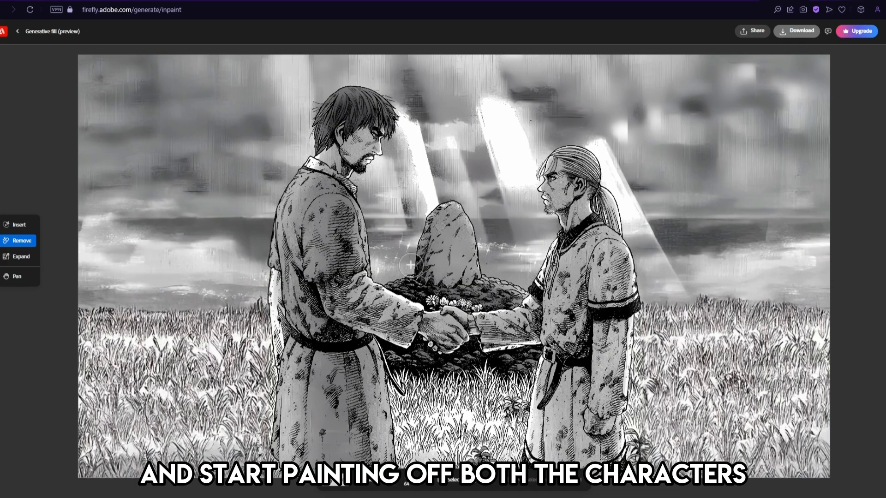
scroll(319, 96, "up", 3)
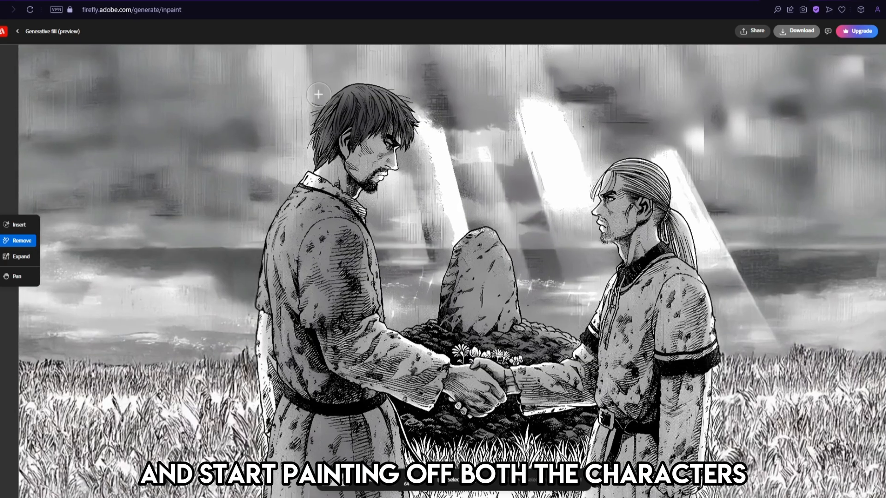
mouse_move(440, 162)
left_mouse_down()
mouse_move(436, 100)
mouse_move(319, 124)
mouse_move(401, 98)
mouse_move(418, 217)
mouse_move(364, 122)
mouse_move(365, 180)
mouse_move(310, 197)
mouse_move(300, 238)
mouse_move(387, 187)
mouse_move(445, 242)
mouse_move(397, 196)
mouse_move(411, 296)
mouse_move(336, 236)
mouse_move(314, 300)
mouse_move(289, 249)
left_mouse_up()
scroll(310, 197, "down", 2)
scroll(332, 171, "up", 2)
scroll(327, 158, "down", 3)
mouse_move(299, 169)
left_mouse_down()
mouse_move(292, 266)
mouse_move(306, 316)
mouse_move(371, 147)
mouse_move(437, 233)
mouse_move(363, 170)
mouse_move(313, 210)
mouse_move(316, 242)
mouse_move(337, 195)
mouse_move(377, 209)
mouse_move(404, 262)
mouse_move(330, 295)
left_mouse_up()
scroll(330, 296, "down", 3)
mouse_move(291, 221)
left_mouse_down()
mouse_move(293, 363)
mouse_move(291, 269)
mouse_move(318, 400)
mouse_move(311, 382)
mouse_move(357, 343)
mouse_move(323, 192)
mouse_move(367, 159)
mouse_move(410, 156)
mouse_move(391, 237)
mouse_move(384, 335)
mouse_move(367, 349)
mouse_move(394, 391)
mouse_move(437, 139)
mouse_move(485, 235)
mouse_move(428, 151)
mouse_move(441, 162)
mouse_move(471, 333)
mouse_move(457, 362)
mouse_move(419, 333)
mouse_move(445, 227)
mouse_move(419, 394)
left_mouse_up()
scroll(368, 302, "up", 3)
mouse_move(393, 173)
left_mouse_down()
mouse_move(452, 235)
mouse_move(381, 281)
mouse_move(433, 258)
left_mouse_up()
Paint over the joined hands and the ponytailed character, including leftover patches, and remove the painted figures from the image
scroll(433, 258, "right", 4)
mouse_move(293, 289)
left_mouse_down()
mouse_move(351, 290)
mouse_move(325, 347)
mouse_move(172, 410)
left_mouse_up()
mouse_move(383, 293)
left_mouse_down()
mouse_move(397, 319)
mouse_move(501, 330)
mouse_move(480, 295)
left_mouse_up()
mouse_move(480, 282)
left_mouse_down()
mouse_move(390, 346)
mouse_move(381, 324)
mouse_move(433, 228)
left_mouse_up()
mouse_move(399, 135)
left_mouse_down()
mouse_move(475, 115)
mouse_move(439, 175)
mouse_move(508, 199)
mouse_move(520, 224)
mouse_move(434, 251)
mouse_move(387, 420)
mouse_move(450, 286)
left_mouse_up()
left_click_drag(402, 330, 381, 141)
mouse_move(383, 214)
left_mouse_down()
mouse_move(354, 420)
mouse_move(472, 449)
mouse_move(511, 395)
mouse_move(519, 271)
mouse_move(500, 388)
mouse_move(379, 434)
mouse_move(450, 418)
left_mouse_up()
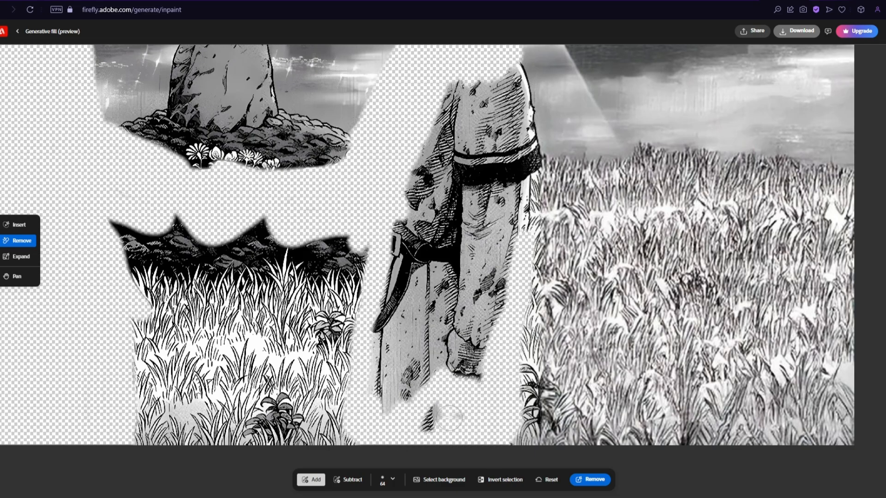
left_click_drag(371, 386, 478, 326)
left_click_drag(427, 285, 402, 369)
mouse_move(497, 159)
left_mouse_down()
mouse_move(503, 308)
mouse_move(465, 154)
mouse_move(405, 204)
mouse_move(490, 286)
mouse_move(463, 291)
mouse_move(454, 209)
mouse_move(448, 246)
mouse_move(463, 224)
mouse_move(417, 300)
mouse_move(376, 303)
mouse_move(392, 451)
mouse_move(393, 369)
mouse_move(425, 358)
mouse_move(376, 348)
left_mouse_up()
scroll(377, 348, "down", 3)
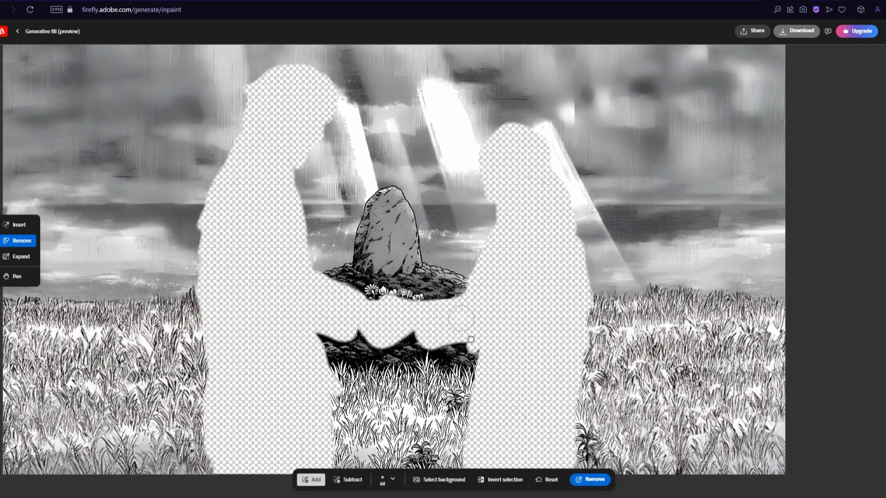
left_click(598, 484)
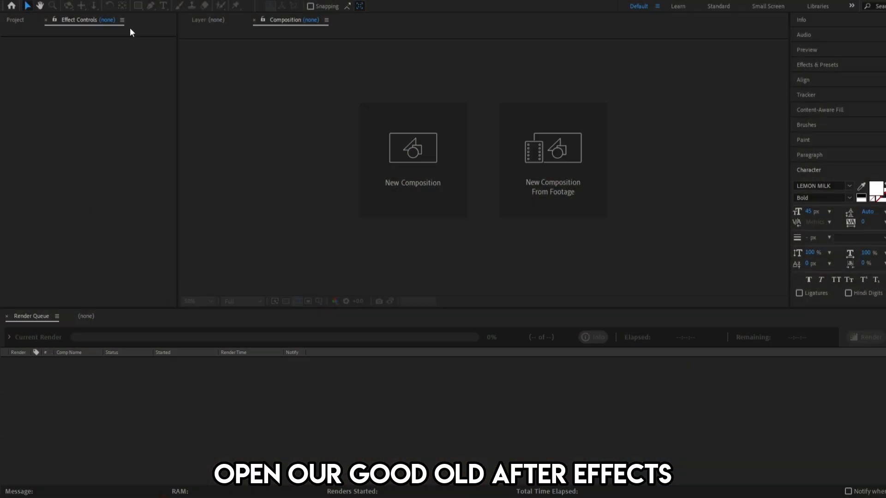
Switch to After Effects and create a composition named Vinland Saga at 1920 x 1080 px, 60 fps, Half resolution, lasting 0:01:00:00
left_click(408, 187)
type("Vinland Saga")
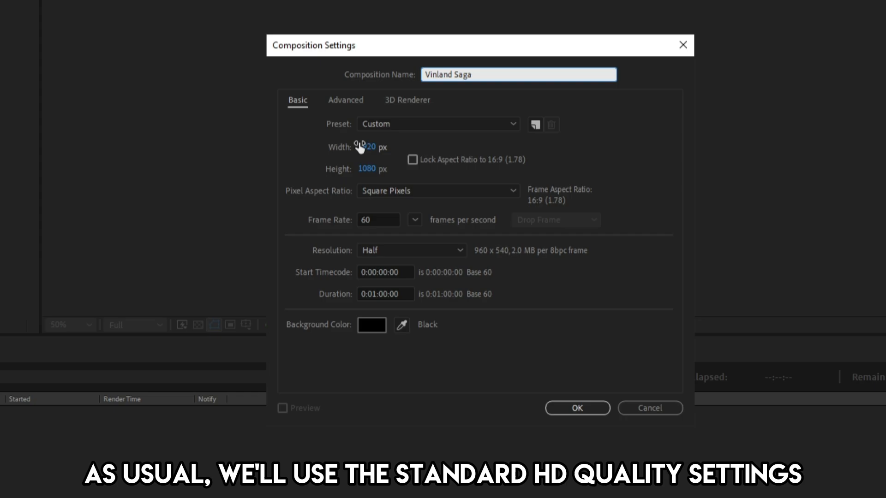
left_click(360, 147)
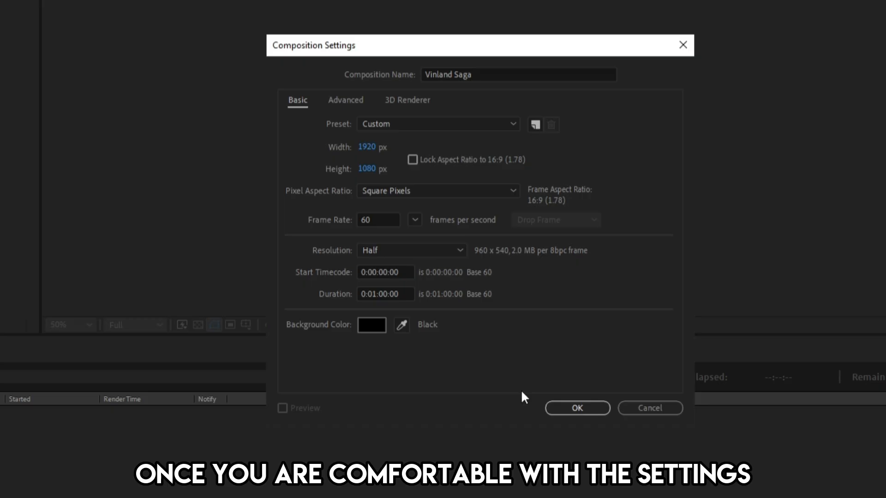
left_click(578, 408)
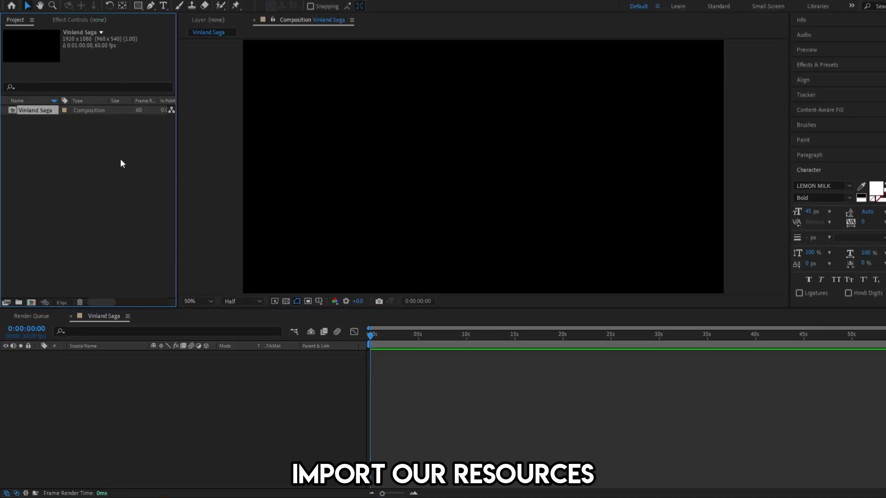
Import the image files into the project: the Vinland Saga panel, ocean.png, cloud.png, cloud2.png and the background image
left_click(122, 164)
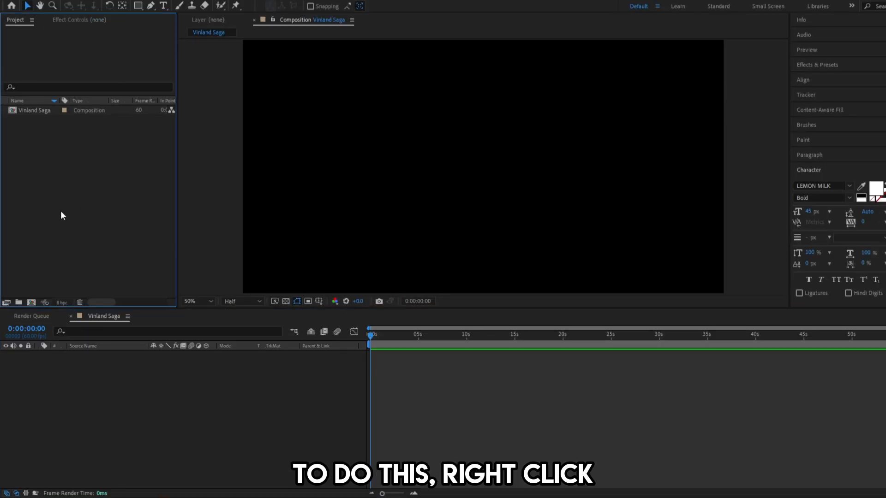
right_click(94, 180)
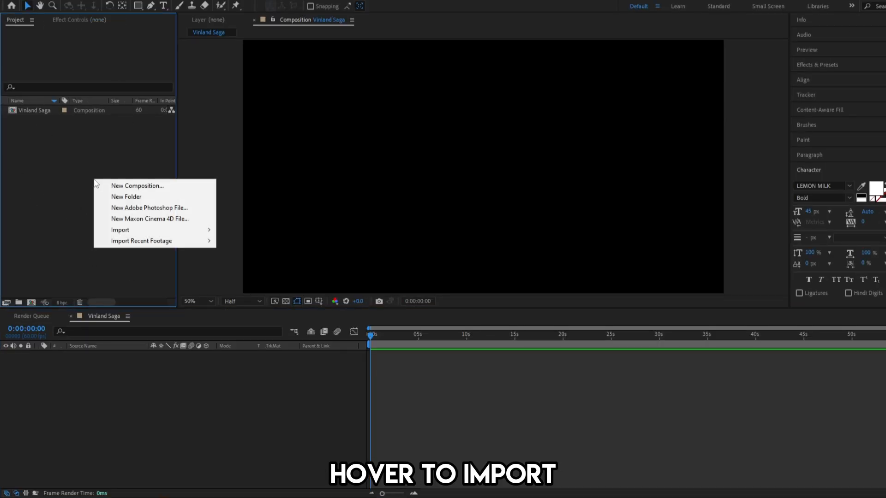
mouse_move(145, 230)
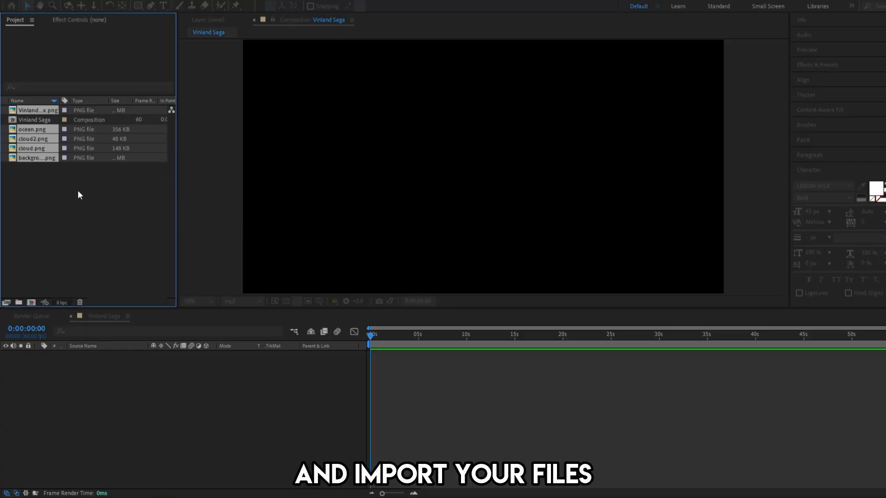
Add background only.png to the Vinland Saga composition and set its scale to 35%
left_click_drag(38, 160, 83, 383)
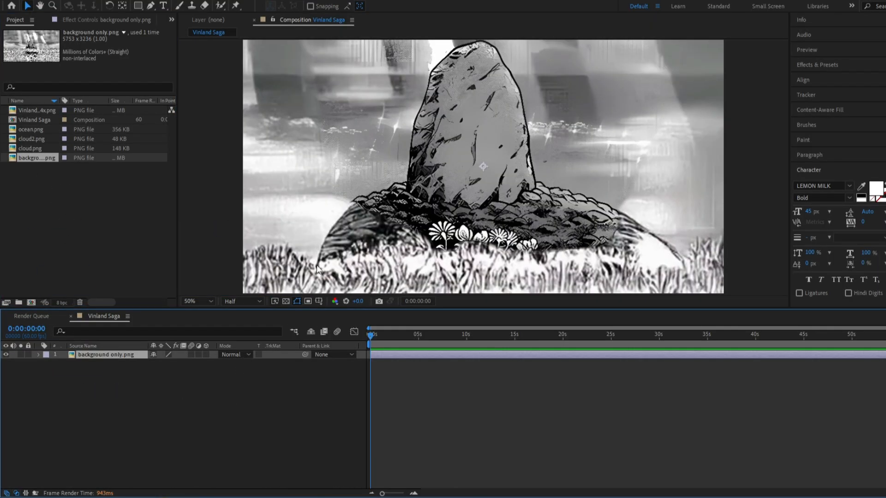
scroll(362, 235, "down", 1)
key("s")
left_click_drag(167, 363, 138, 368)
key("period")
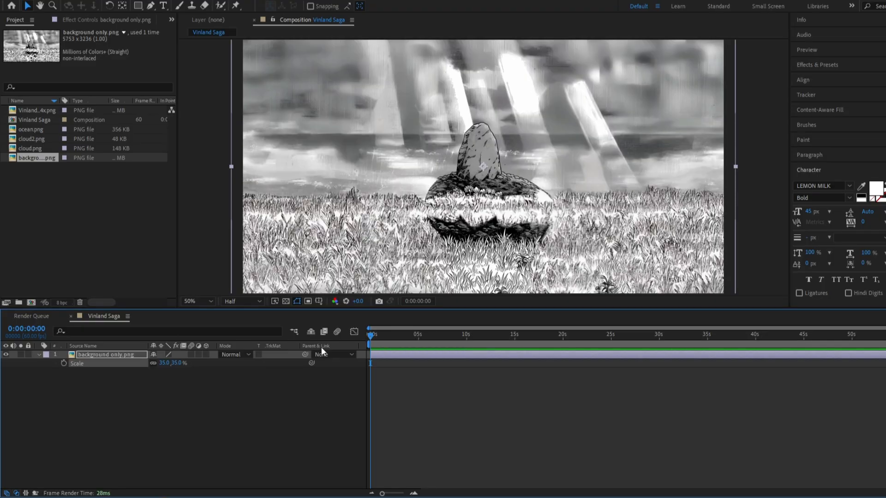
Add Vinland Saga_4x.png above the background layer and scale it to 33% to match the background
left_click(36, 114)
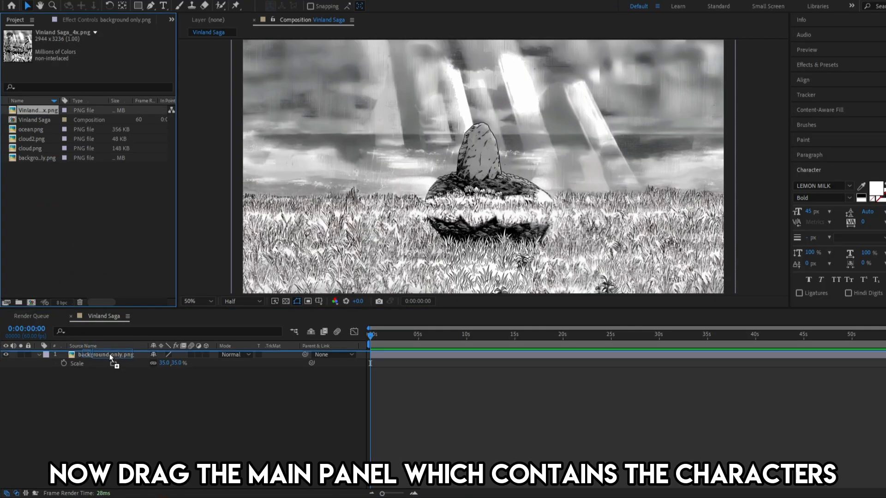
left_click_drag(109, 353, 110, 353)
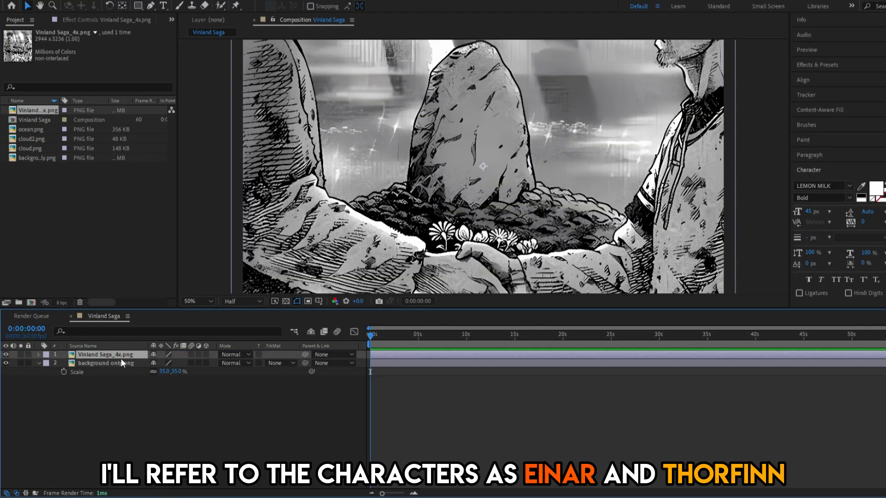
key("s")
left_click_drag(158, 363, 137, 369)
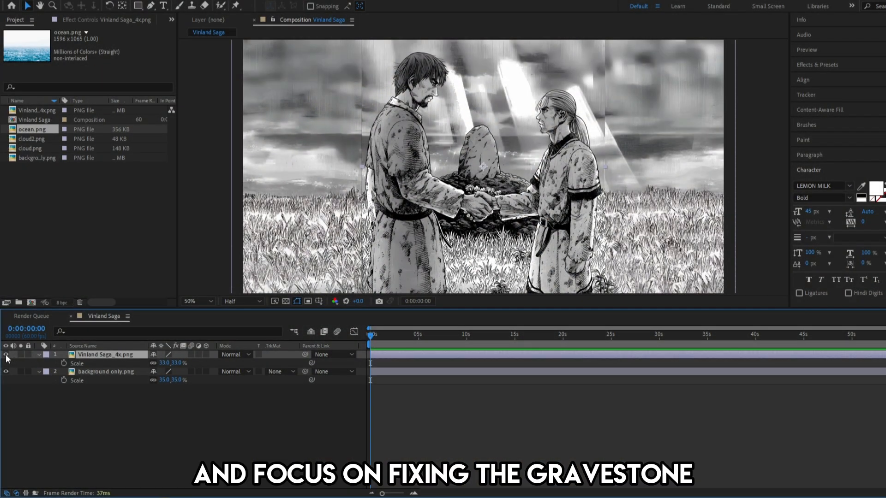
Hide the Vinland Saga_4x.png layer and duplicate the background only.png layer
left_click(6, 354)
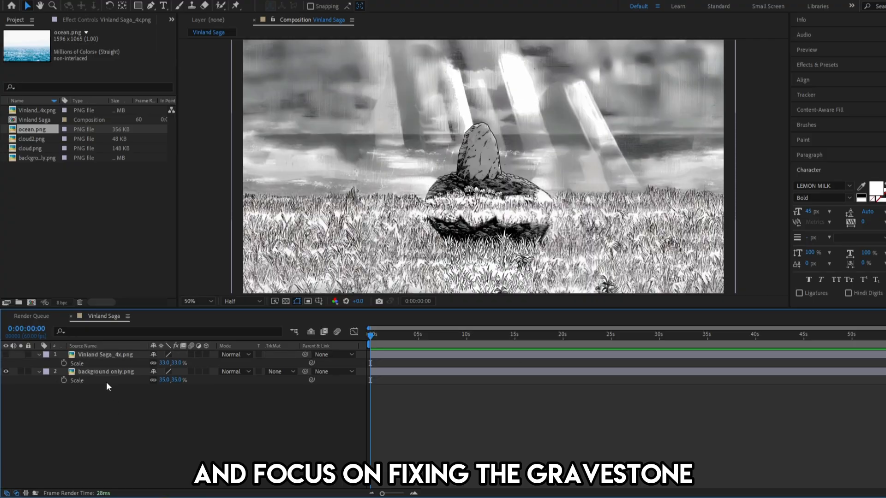
left_click(113, 372)
key("ctrl+shift+d")
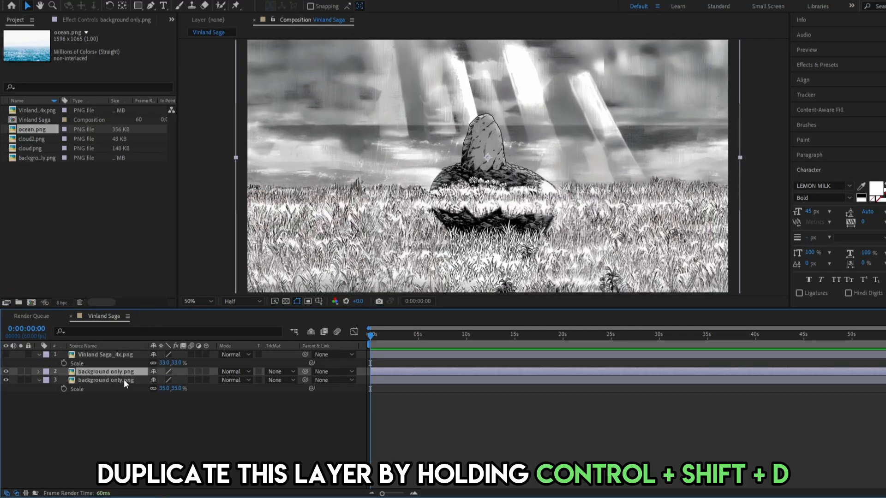
Rename the lower background layer as Grass and the upper background layer as Gravestone
right_click(123, 379)
left_click(146, 363)
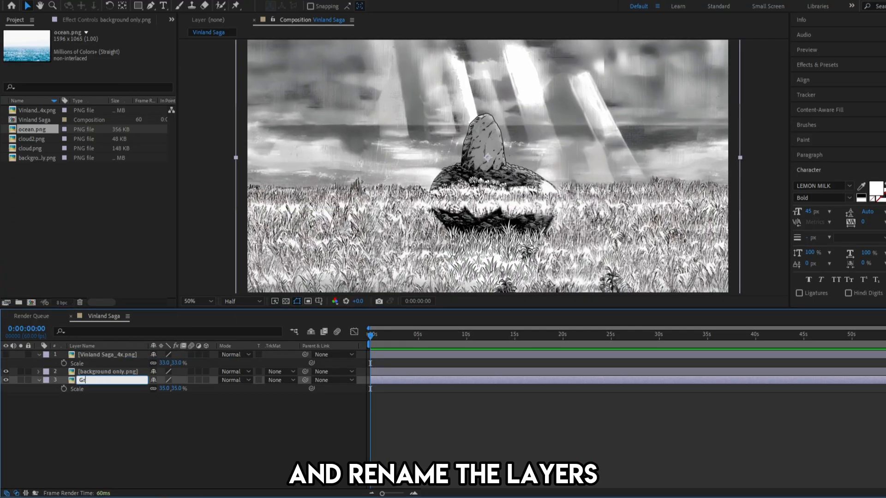
key("Return")
right_click(134, 373)
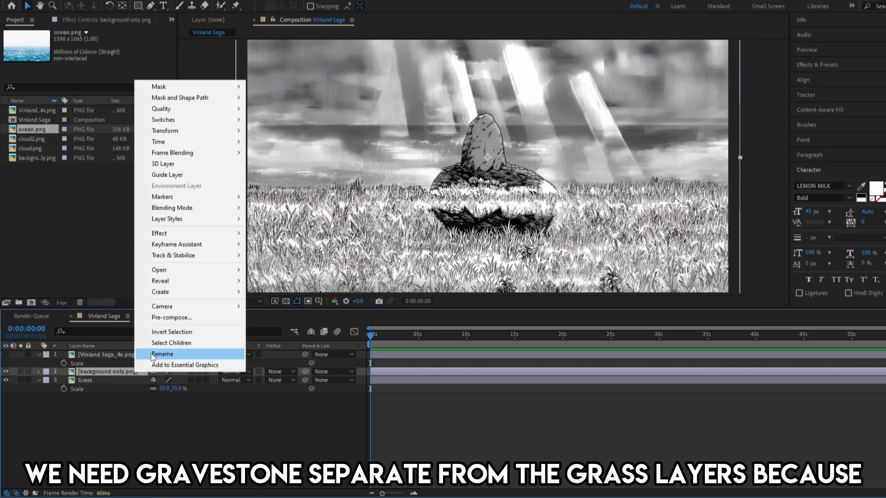
left_click(151, 354)
type("Gravestone")
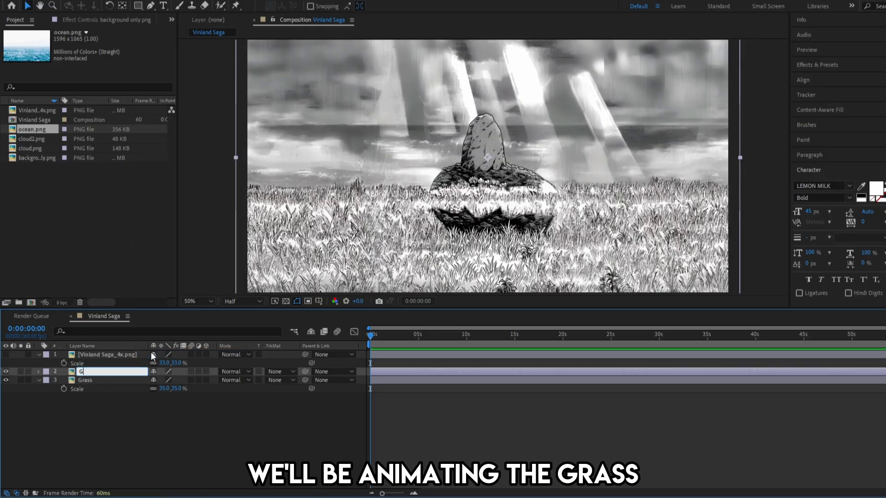
key("Return")
Set the preview resolution to Full and draw a Pen tool mask around the stone and its mound on the Gravestone layer
left_click(150, 6)
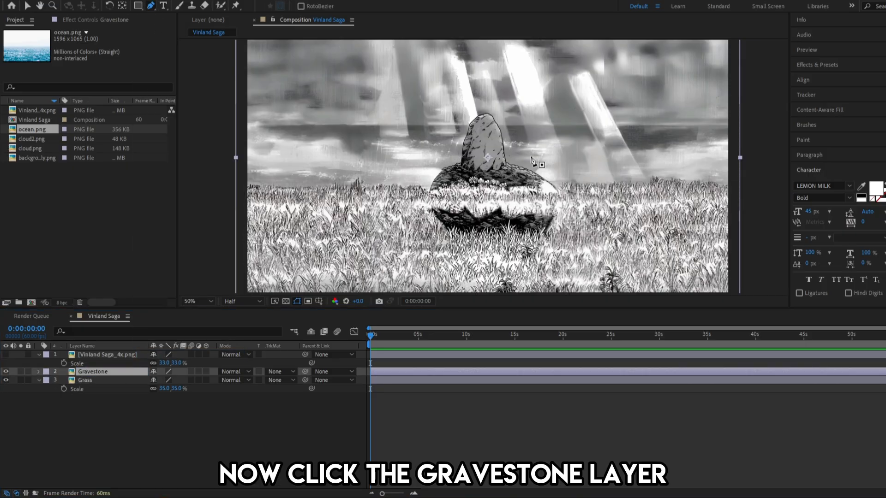
key("period")
key("period")
left_click_drag(471, 99, 489, 232)
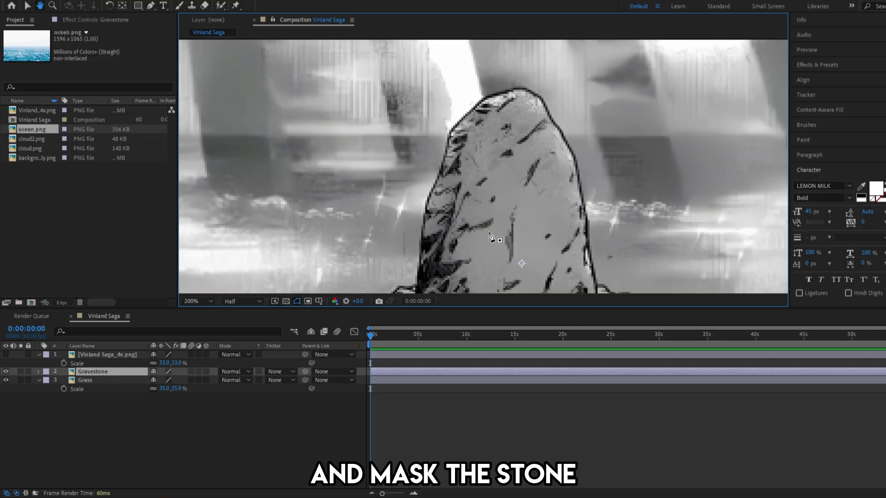
left_click(243, 303)
left_click(250, 321)
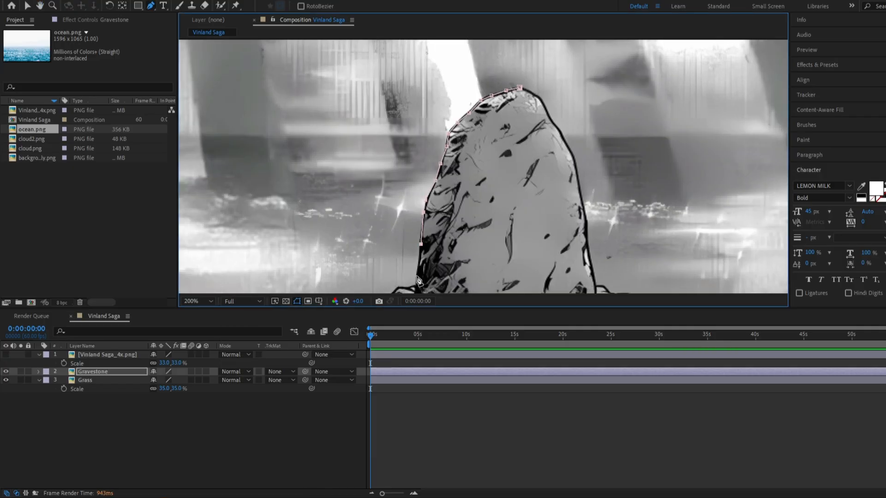
left_click_drag(417, 280, 468, 123)
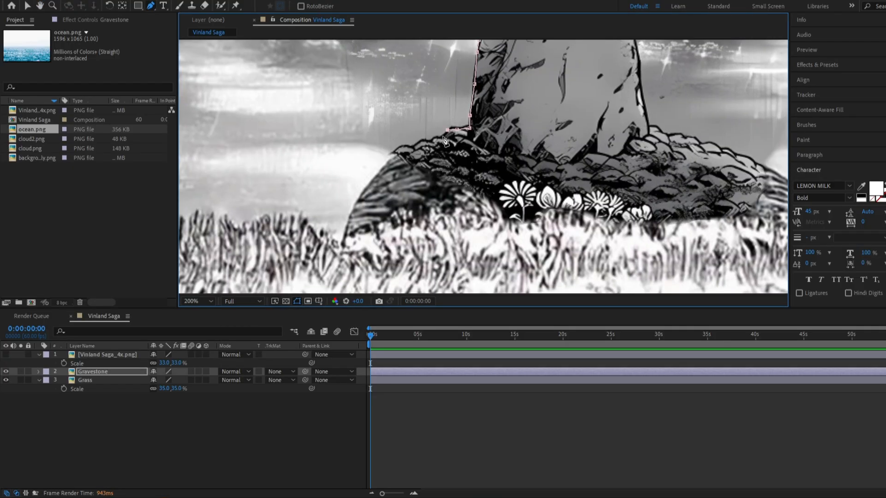
left_click_drag(375, 179, 425, 161)
left_click(429, 127)
left_click_drag(557, 277, 431, 184)
left_click(438, 144)
scroll(430, 184, "down", 1)
scroll(619, 184, "up", 4)
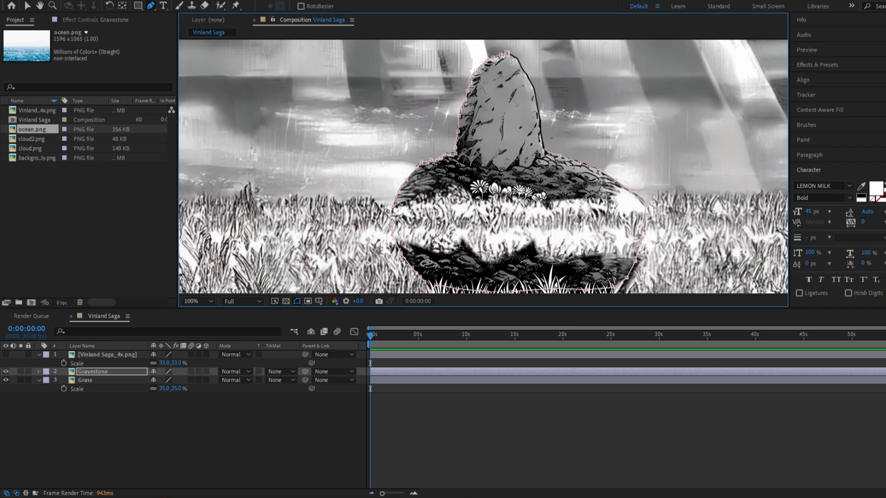
scroll(545, 153, "up", 3)
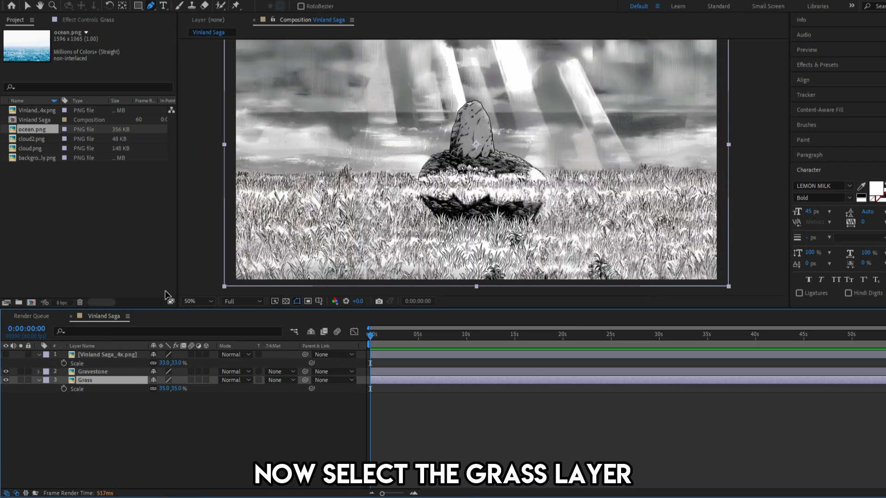
Start a Pen tool mask on the Grass layer along the grass's upper edge, from the image's left side toward the mound
scroll(462, 185, "up", 3)
left_click_drag(295, 191, 429, 191)
key("period")
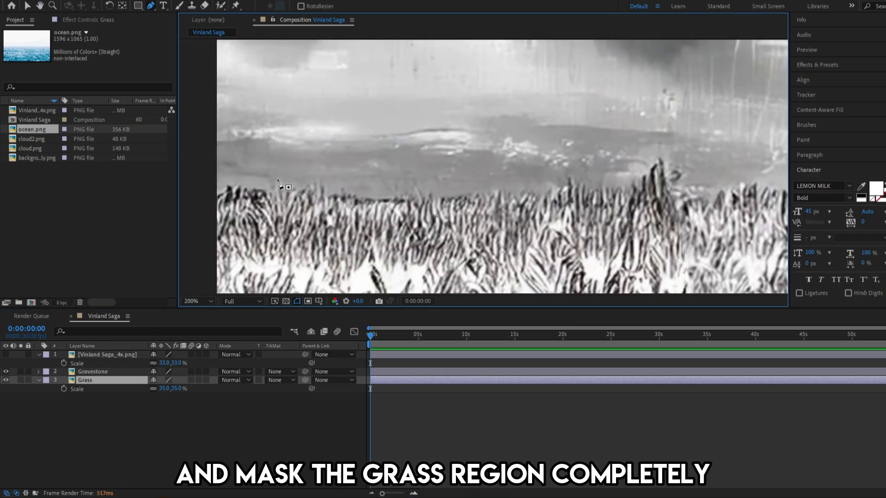
left_click(259, 187)
left_click(304, 188)
left_click(355, 200)
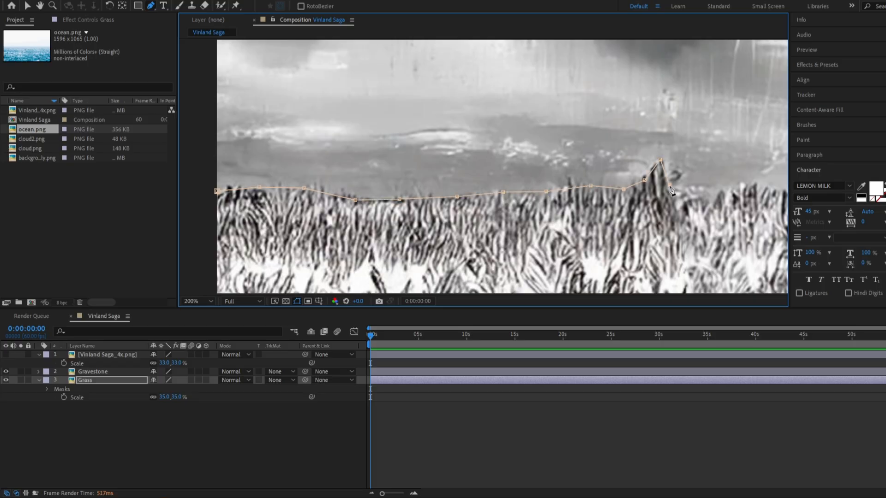
left_click(687, 188)
left_click(729, 188)
left_click(755, 186)
Continue the Grass layer mask past the mound along the grass tips to the image's right edge
left_click_drag(755, 190, 395, 221)
left_click(419, 222)
left_click(431, 224)
scroll(524, 225, "down", 2)
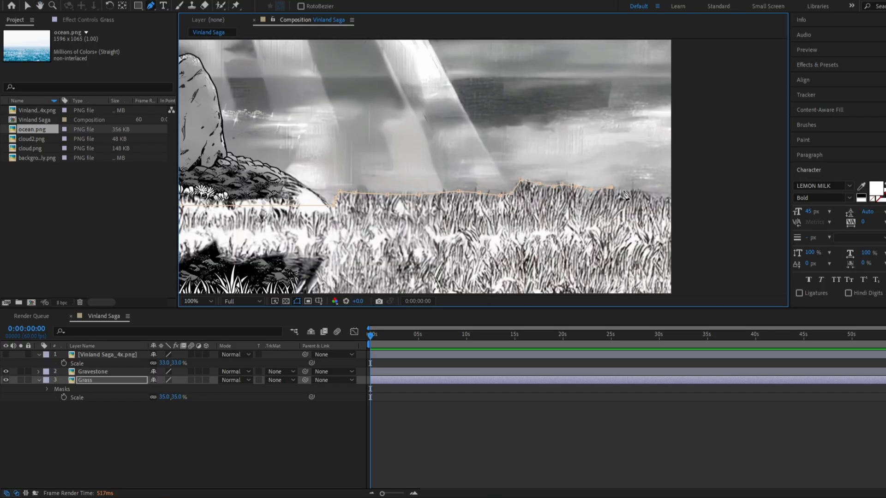
scroll(624, 194, "down", 1)
left_click(648, 196)
Close the Grass layer mask around the lower edge of the image to enclose the whole grass region
left_click_drag(648, 196, 602, 118)
left_click(606, 227)
left_click_drag(415, 175, 626, 179)
left_click(332, 223)
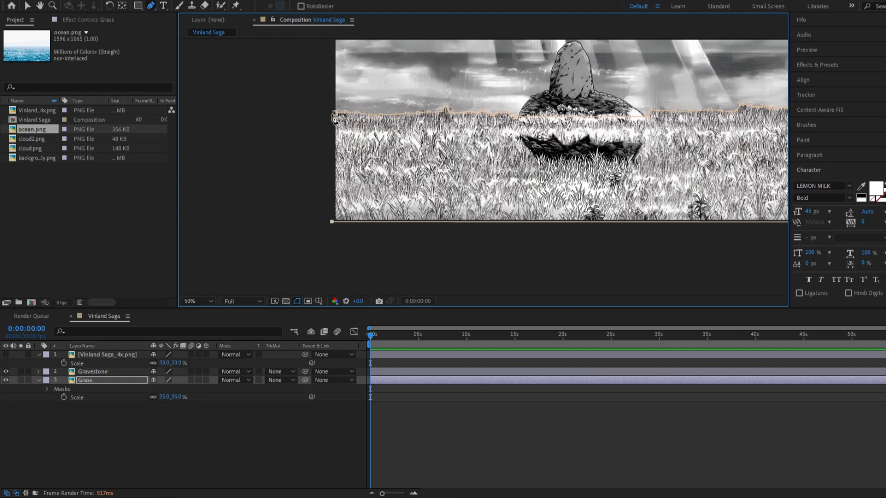
left_click(336, 118)
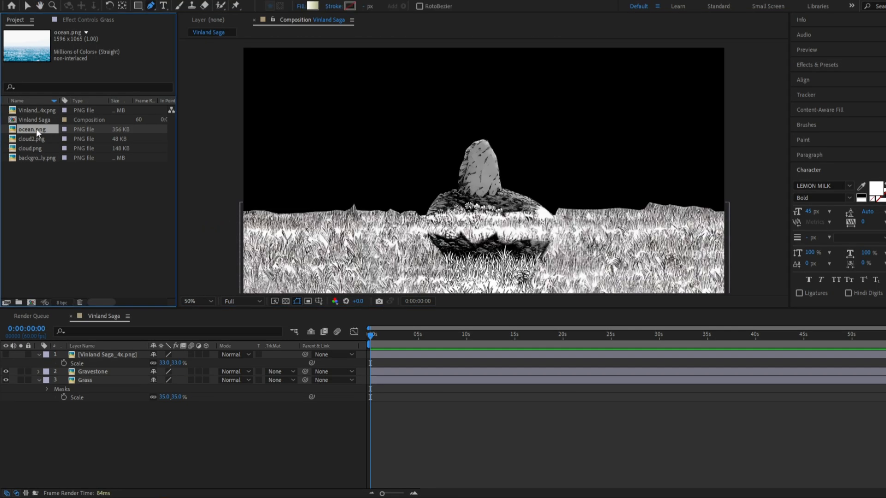
Add ocean.png above the Grass layer and scale it to 126%
left_click_drag(37, 131, 113, 174)
left_click_drag(111, 318, 105, 378)
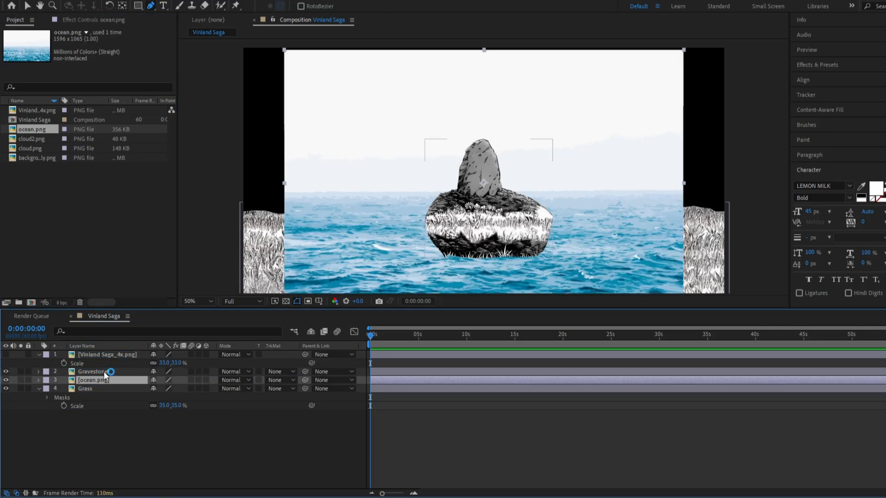
key("s")
left_click_drag(169, 389, 181, 388)
Move the ocean image upward in the frame and place its layer below Grass
left_click(27, 5)
left_click_drag(297, 234, 300, 172)
left_click_drag(106, 380, 106, 401)
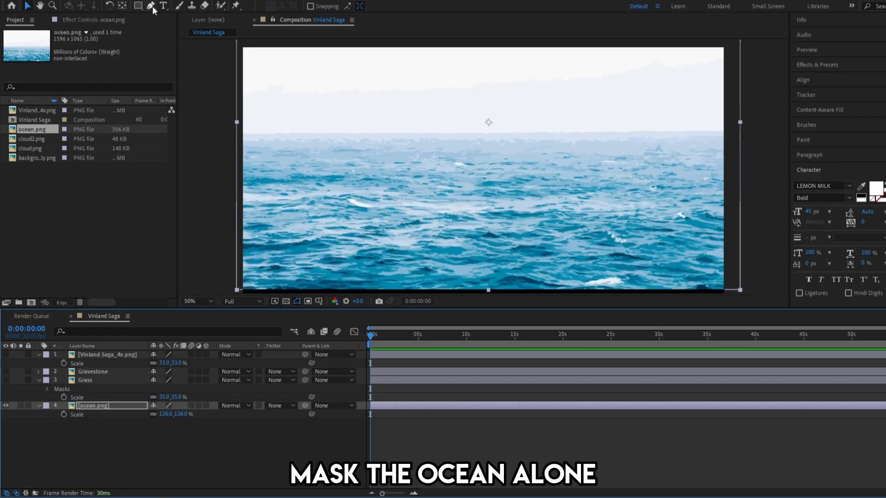
Mask only the water area of the ocean.png layer with the Pen tool
left_click(151, 6)
scroll(219, 87, "up", 2)
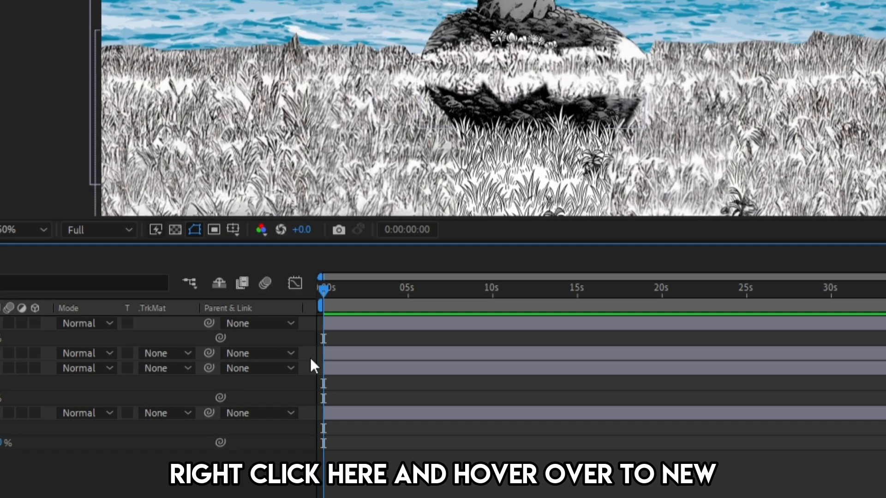
Create a white solid named Sky at the bottom of the layer stack and save the project
right_click(362, 374)
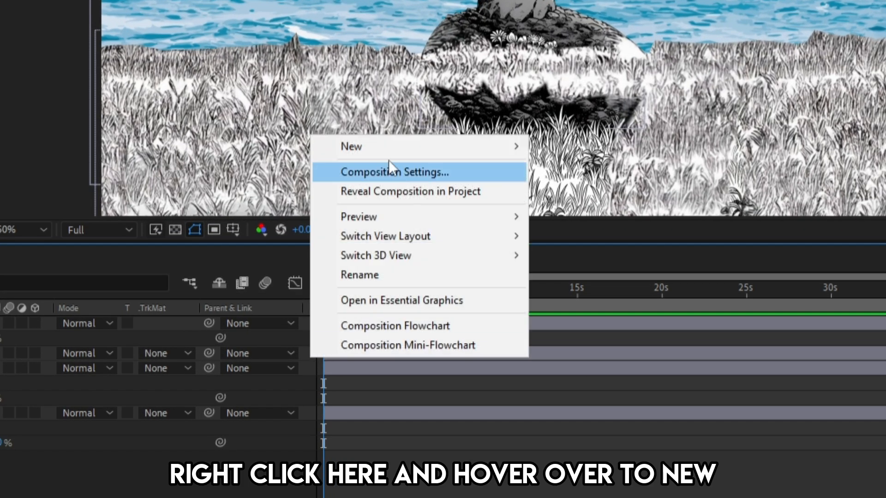
mouse_move(413, 252)
left_click(646, 189)
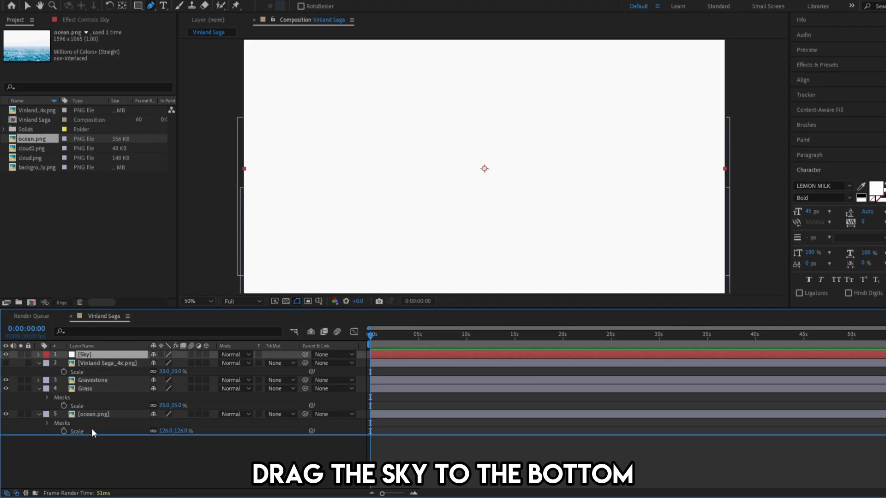
left_click_drag(93, 428, 115, 415)
left_click_drag(409, 220, 399, 221)
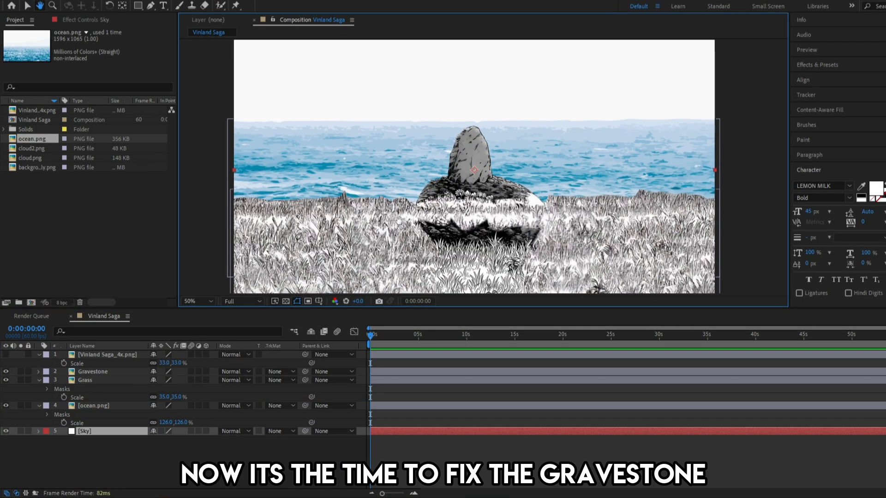
left_click(438, 468)
key("ctrl+s")
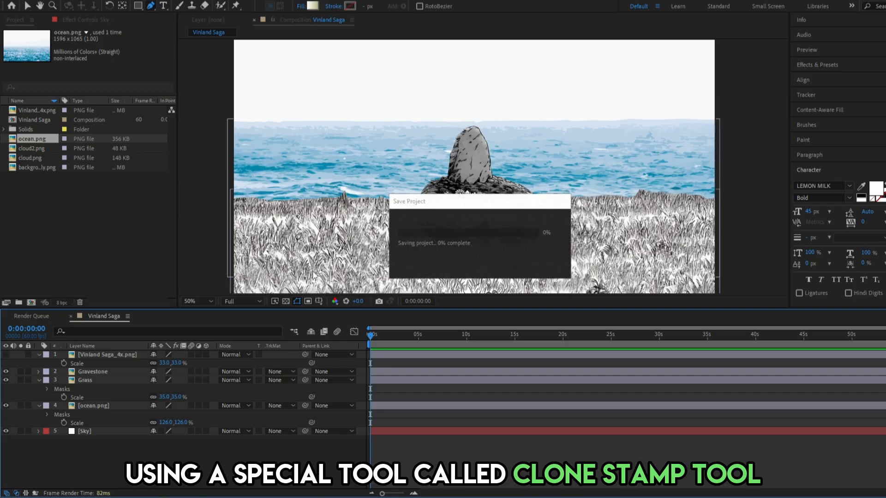
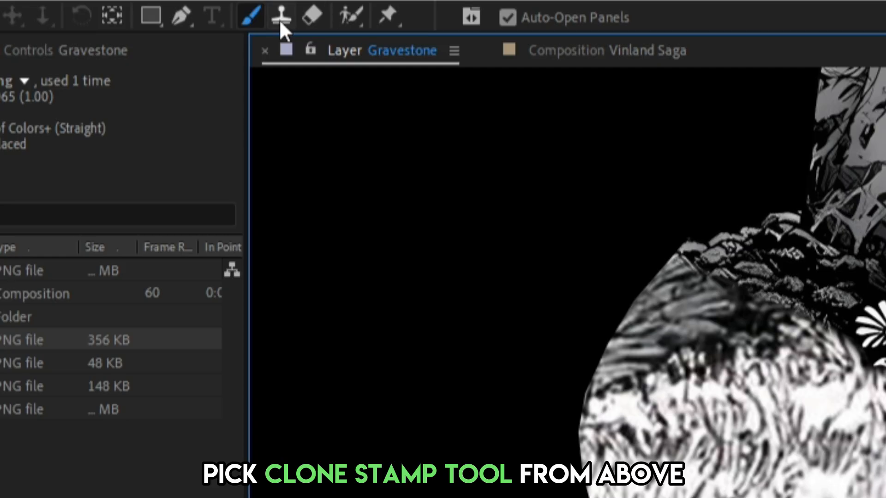
Clone the mound's rock texture over the grass right of the flowers on the Gravestone layer with the 83 px Clone Stamp
left_click(281, 20)
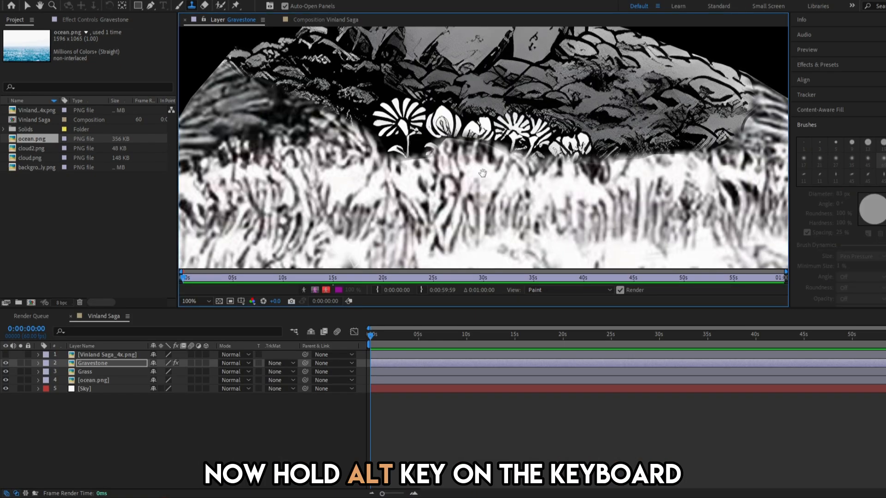
left_click_drag(483, 173, 354, 217)
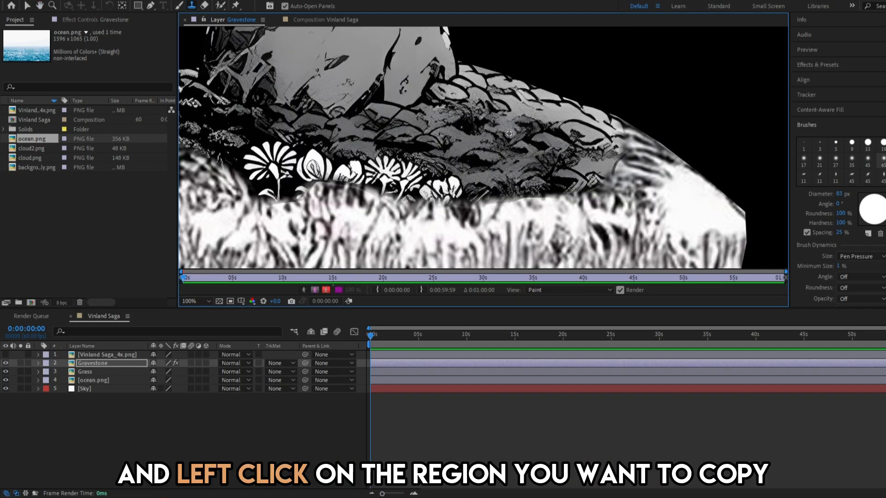
left_click_drag(532, 170, 505, 85)
mouse_move(486, 125)
left_mouse_down()
mouse_move(522, 127)
mouse_move(544, 133)
left_mouse_up()
scroll(495, 116, "down", 2)
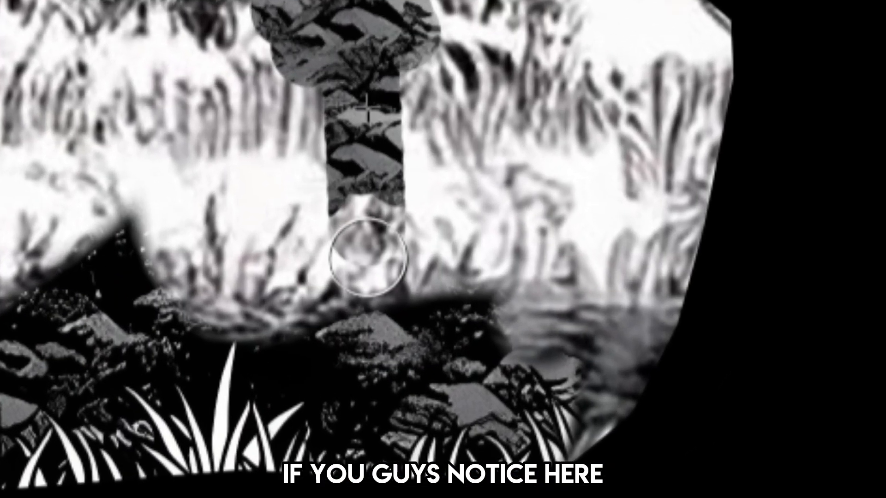
Try to extend the cloned rock texture down over the grass in one long stroke
left_click_drag(504, 202, 506, 233)
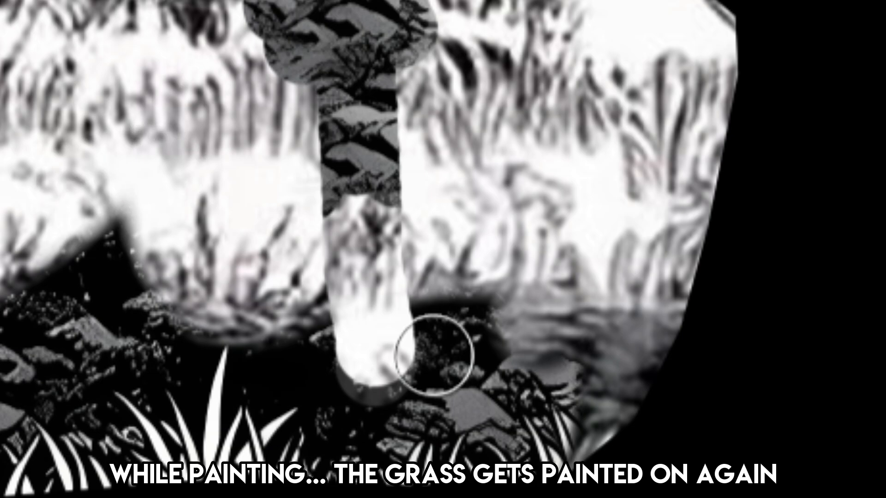
left_click_drag(405, 133, 276, 69)
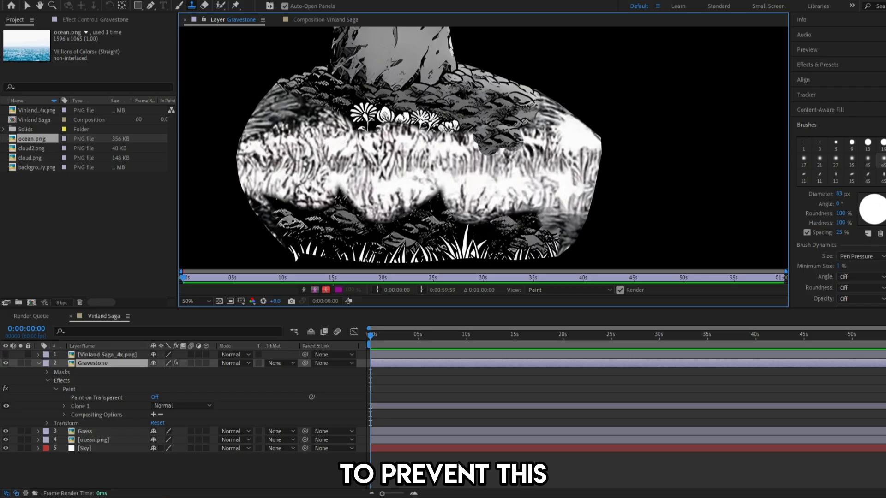
Set the Clone Stamp to a soft 100 px brush and blend rock texture over the grass beside the flowers
left_click(852, 159)
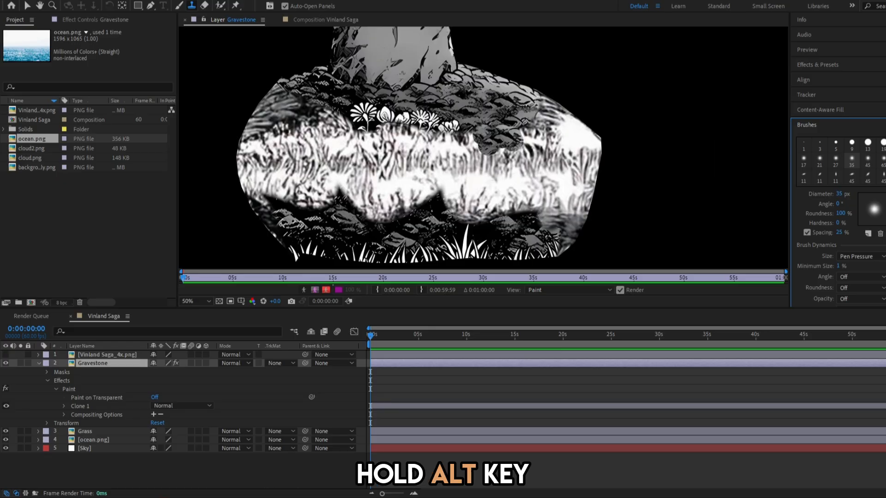
left_click(884, 159)
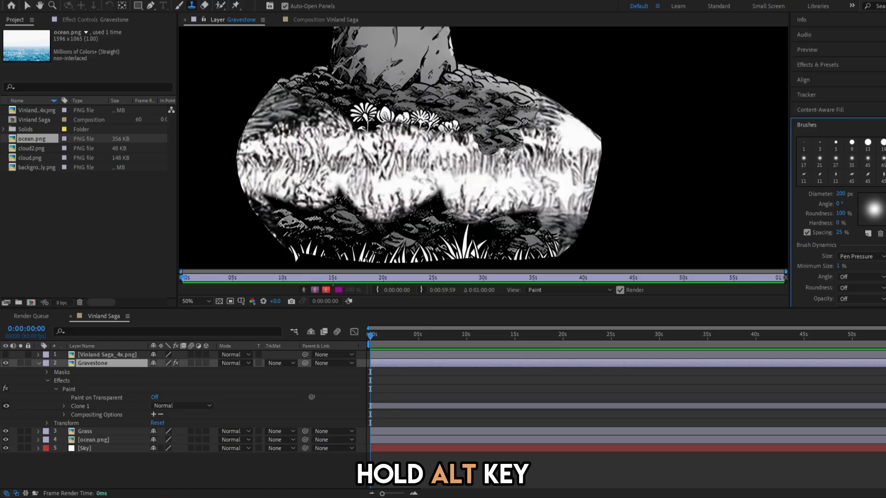
left_click(485, 109, "alt")
mouse_move(483, 142)
left_mouse_down()
mouse_move(481, 150)
mouse_move(461, 137)
left_mouse_up()
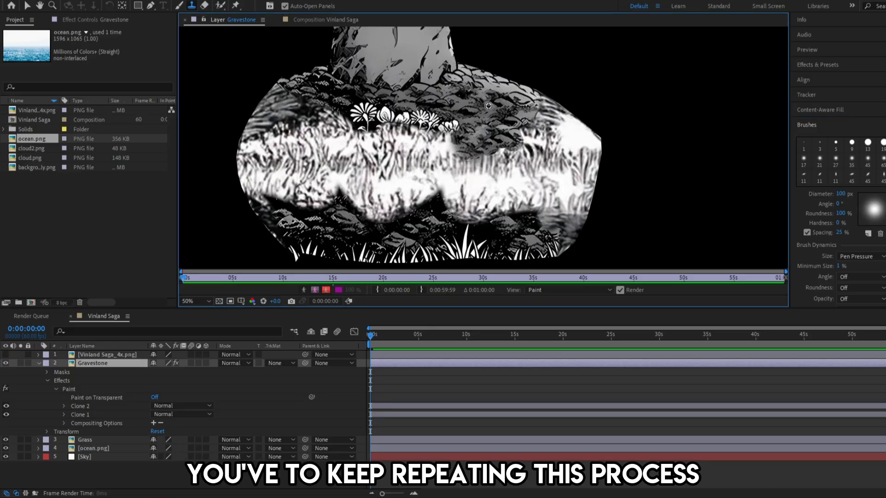
Resample the rock texture repeatedly and clone it over the grass across the right half of the mound
mouse_move(516, 159)
left_mouse_down()
mouse_move(497, 163)
mouse_move(505, 159)
mouse_move(480, 125)
left_mouse_up()
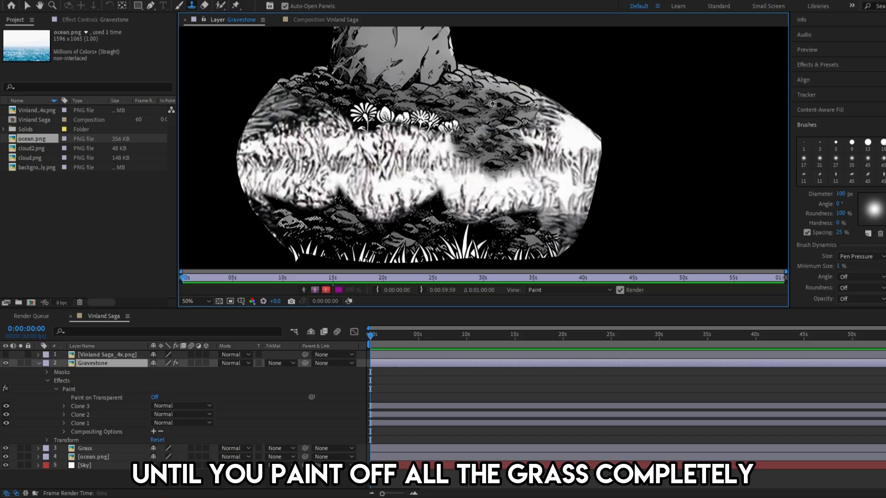
mouse_move(470, 174)
left_mouse_down()
mouse_move(461, 181)
mouse_move(485, 189)
left_mouse_up()
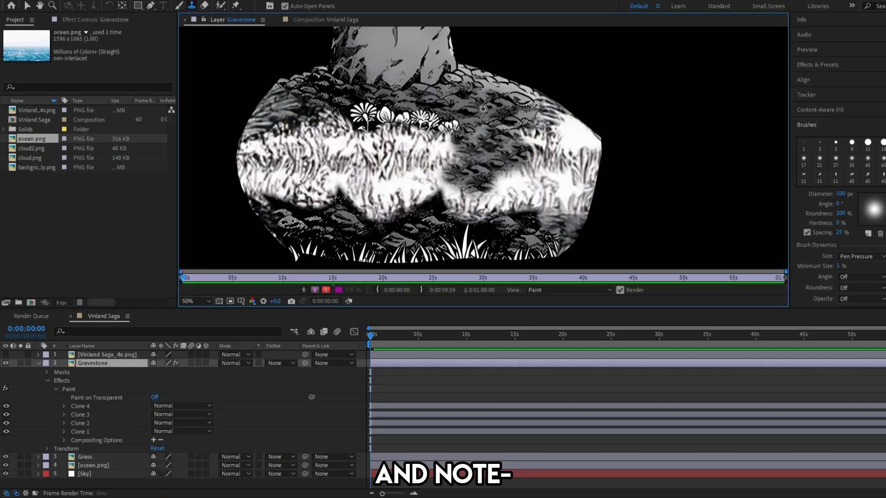
mouse_move(531, 147)
left_mouse_down()
mouse_move(542, 167)
mouse_move(495, 117)
left_mouse_up()
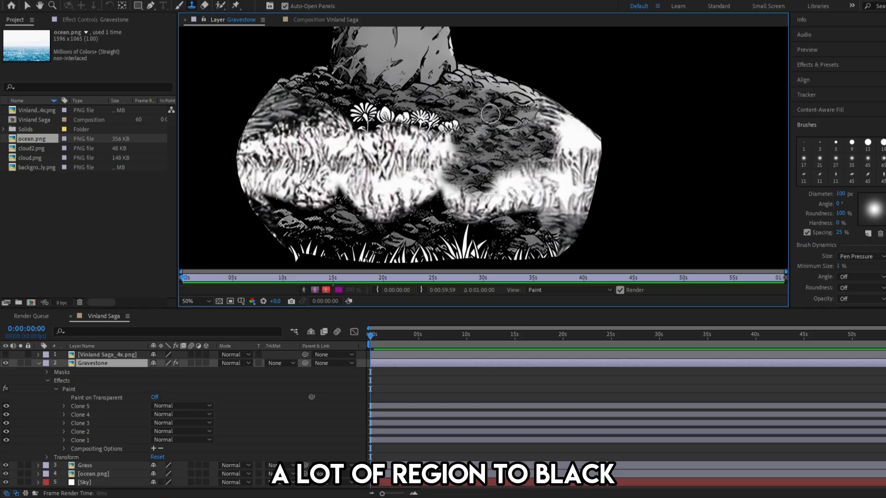
mouse_move(510, 171)
left_mouse_down()
mouse_move(524, 176)
mouse_move(522, 185)
mouse_move(501, 188)
left_mouse_up()
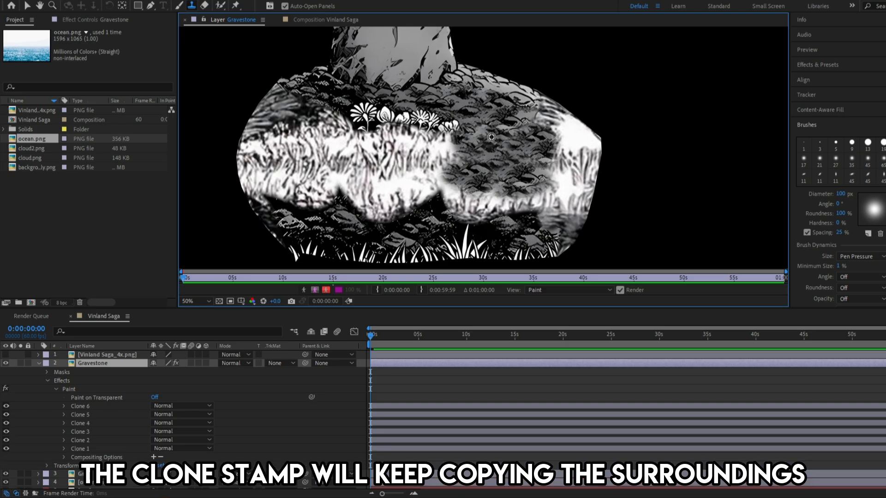
mouse_move(535, 126)
left_mouse_down()
mouse_move(566, 131)
mouse_move(557, 194)
mouse_move(540, 181)
mouse_move(559, 175)
mouse_move(527, 202)
mouse_move(505, 199)
left_mouse_up()
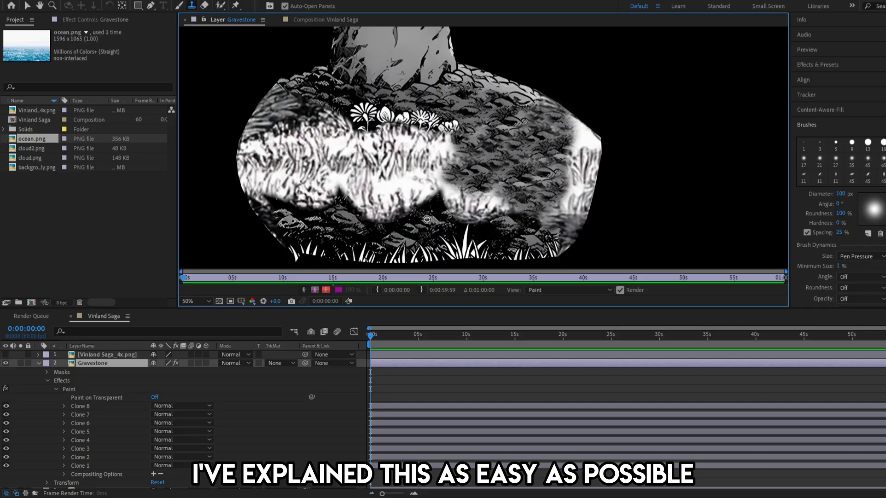
Clone dark rock texture over the lower part of the grass band on the mound's left half
left_click_drag(440, 195, 365, 213)
left_click_drag(357, 201, 284, 192)
left_click_drag(259, 193, 336, 186)
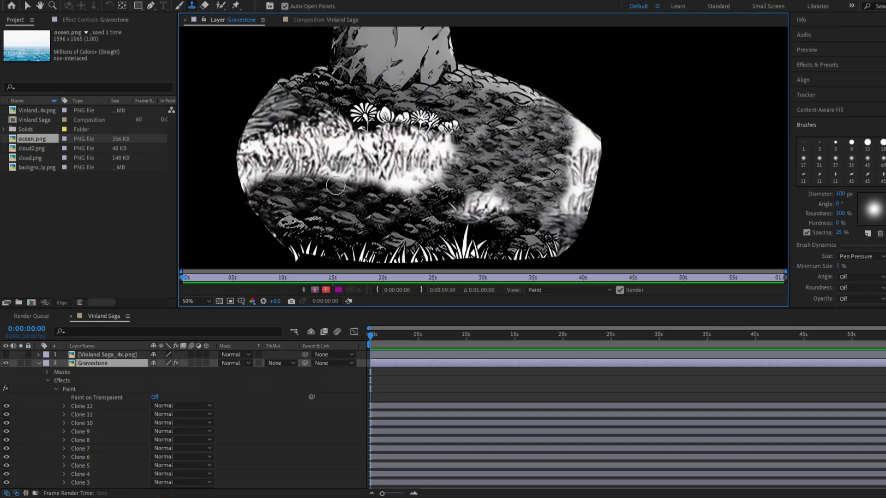
Clone rock texture over the flowers and the remaining grass in the middle and at both side edges of the mound
left_click(519, 147, "alt")
left_click_drag(454, 136, 388, 122)
left_click(482, 149, "alt")
left_click_drag(445, 120, 344, 116)
mouse_move(457, 148)
left_mouse_down()
mouse_move(402, 163)
mouse_move(385, 180)
left_mouse_up()
left_click_drag(430, 182, 348, 187)
left_click_drag(411, 139, 320, 123)
left_click_drag(392, 162, 312, 168)
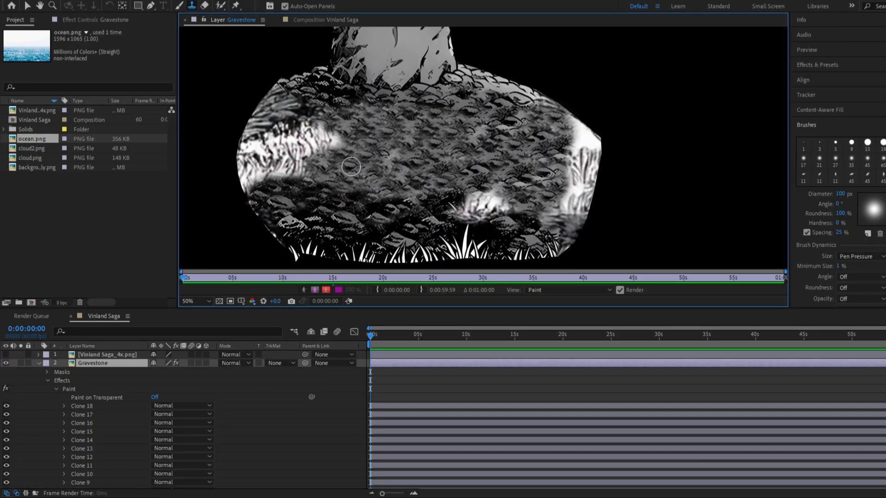
mouse_move(337, 131)
left_mouse_down()
mouse_move(277, 143)
mouse_move(235, 187)
left_mouse_up()
mouse_move(579, 117)
left_mouse_down()
mouse_move(573, 217)
mouse_move(586, 217)
left_mouse_up()
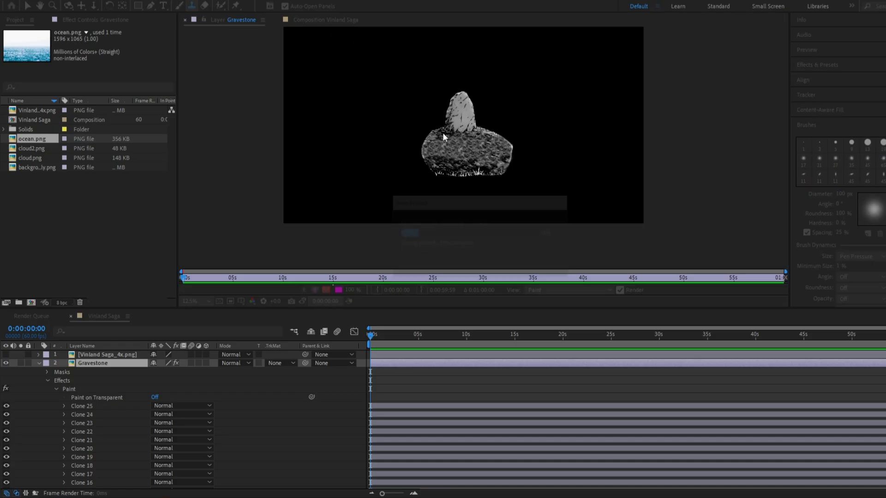
Paint black over the white grass blades along the mound's lower edge with a hard Brush enlarged to 24 px
scroll(469, 174, "up", 4)
key("ctrl+b")
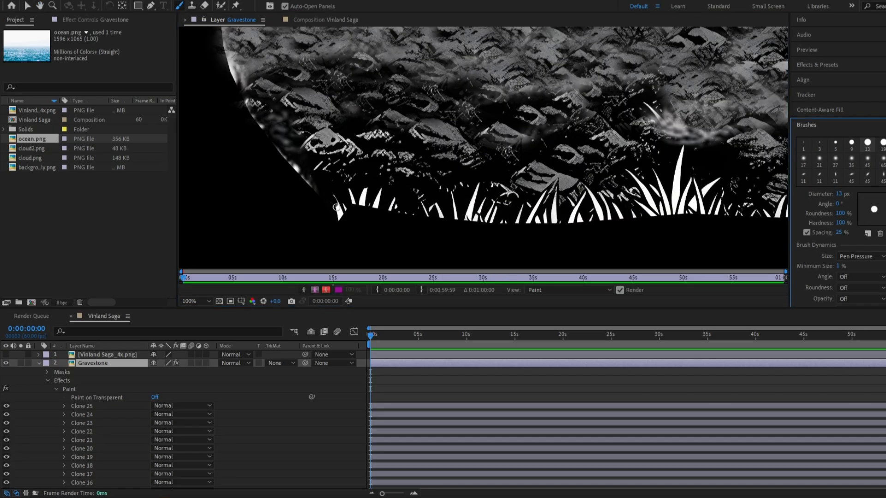
mouse_move(369, 203)
left_mouse_down()
mouse_move(396, 203)
mouse_move(398, 194)
left_mouse_up()
mouse_move(397, 199)
left_mouse_down()
mouse_move(424, 211)
mouse_move(451, 200)
left_mouse_up()
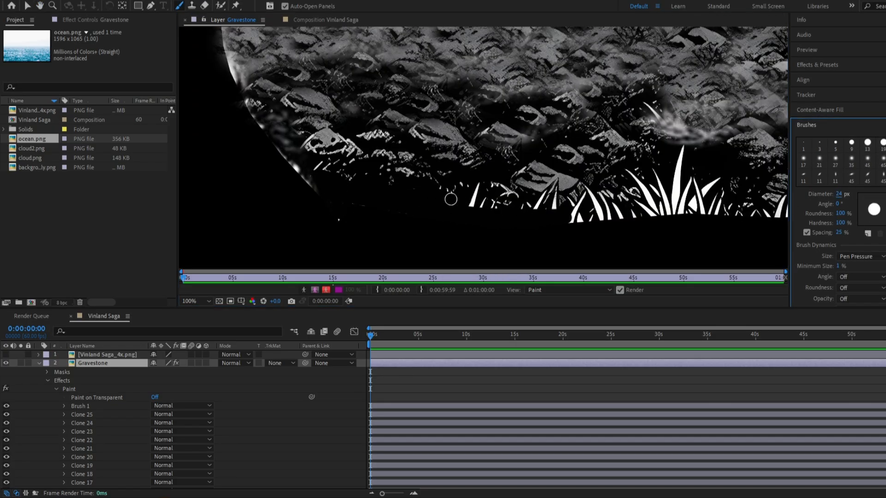
mouse_move(538, 204)
left_mouse_down()
mouse_move(578, 217)
mouse_move(678, 208)
mouse_move(619, 198)
mouse_move(646, 197)
mouse_move(681, 150)
mouse_move(713, 191)
left_mouse_up()
left_click_drag(647, 212, 333, 220)
left_click_drag(436, 217, 497, 213)
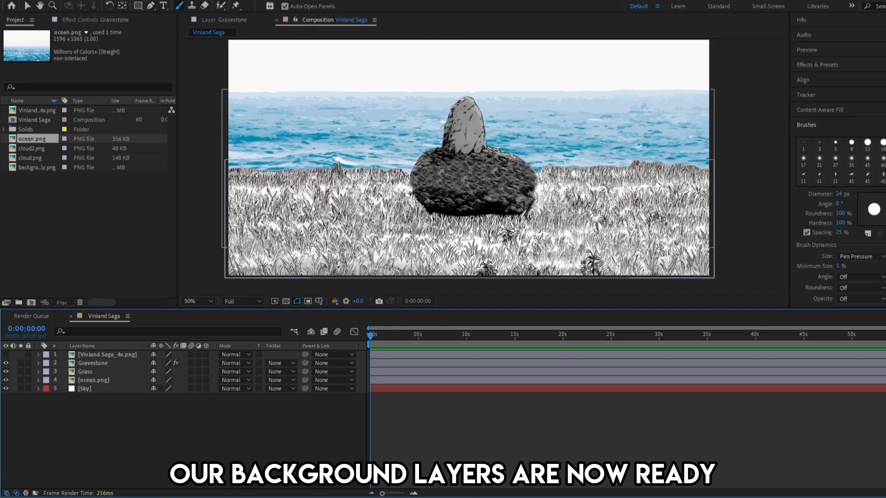
Make the Vinland Saga_4x.png layer visible in the composition and duplicate it
left_click(467, 382)
left_click(422, 408)
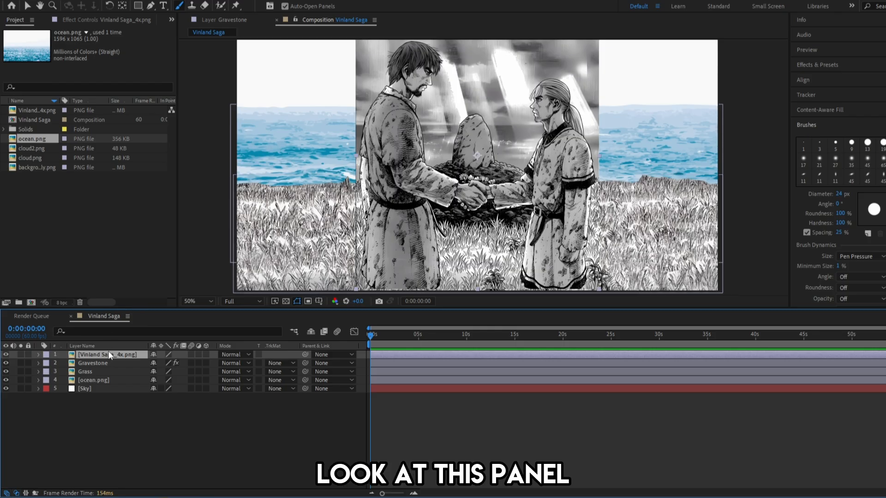
scroll(606, 103, "up", 1)
left_click_drag(606, 102, 535, 169)
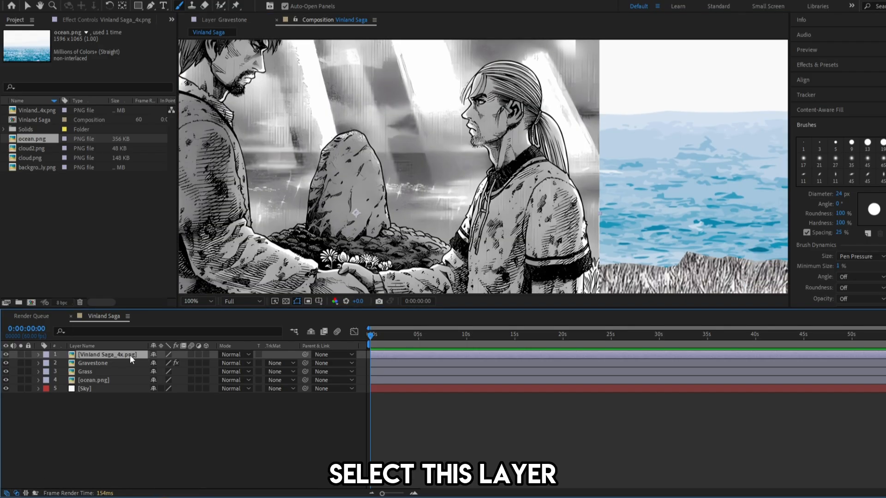
key("ctrl+shift+d")
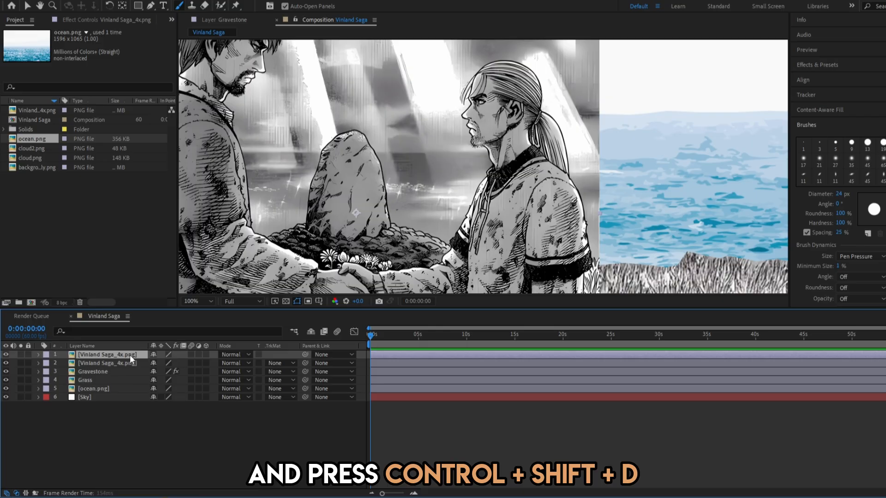
Duplicate the top Vinland Saga_4x.png layer repeatedly to provide a separate copy for every character part
key("ctrl+shift+d")
key("ctrl+shift+d")
key("ctrl+shift+d")
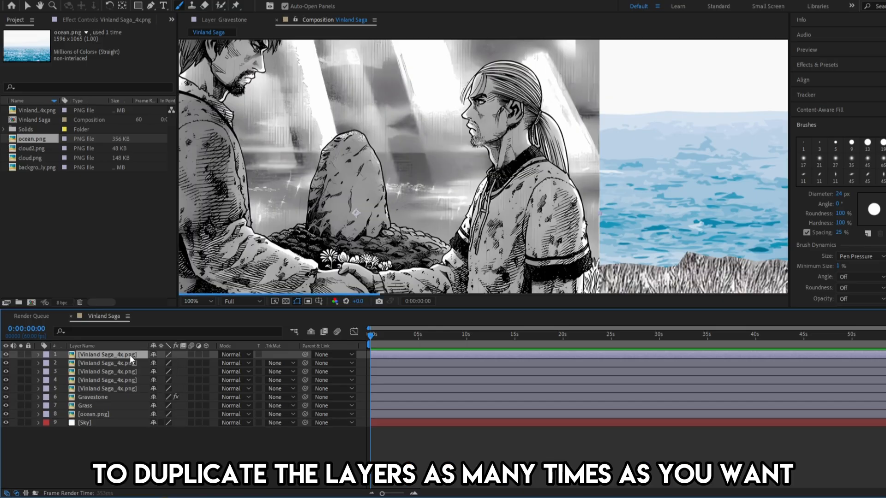
key("ctrl+d")
key("ctrl+d")
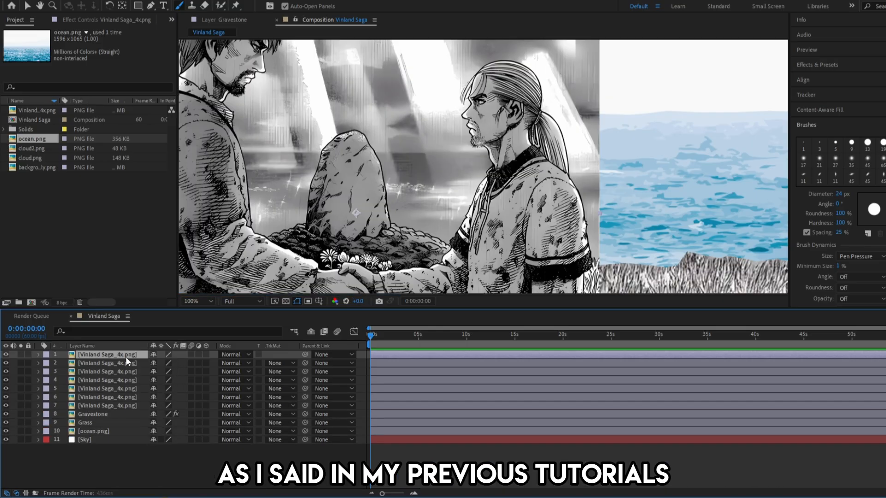
key("ctrl+d")
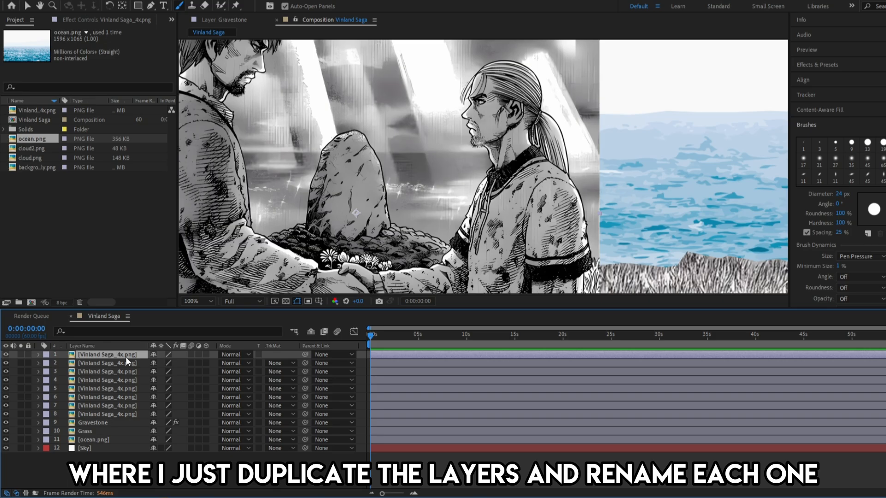
key("ctrl+d")
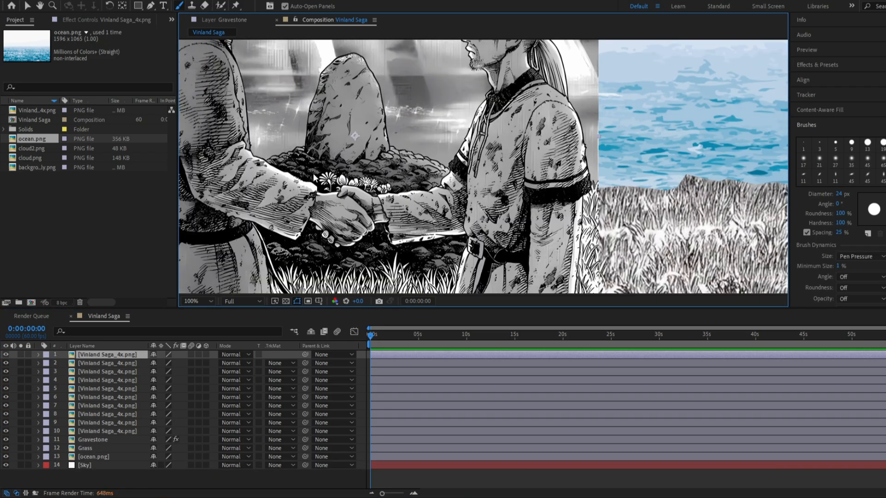
key("ctrl+d")
key("ctrl+d")
left_click_drag(314, 177, 272, 62)
scroll(416, 138, "down", 1)
key("ctrl+d")
key("ctrl+d")
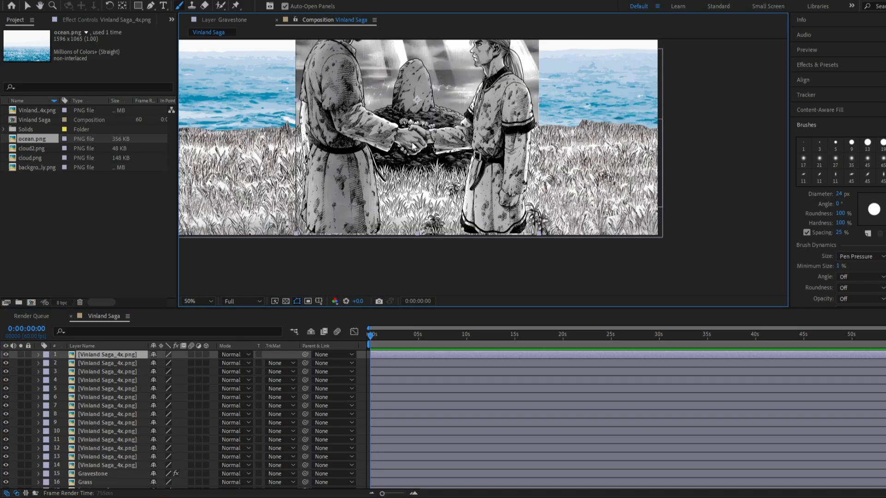
left_click_drag(388, 70, 433, 207)
scroll(433, 122, "up", 1)
key("ctrl+d")
key("ctrl+d")
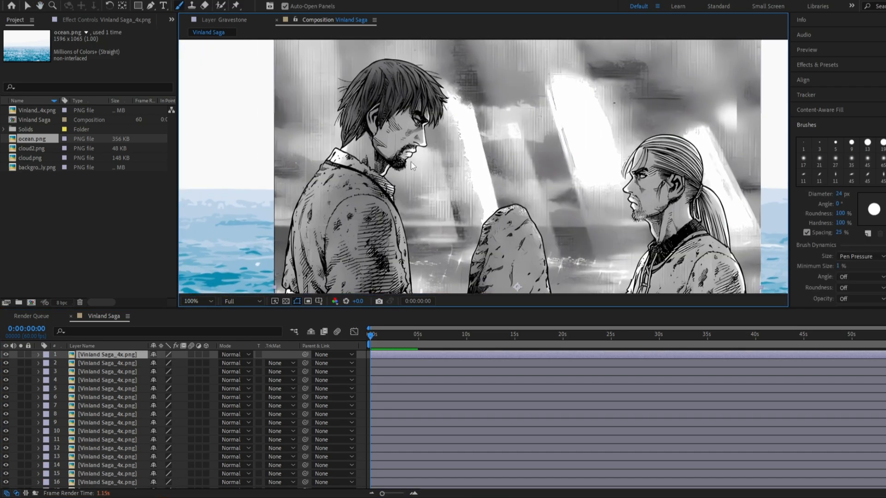
scroll(410, 162, "down", 1)
left_click_drag(471, 273, 461, 187)
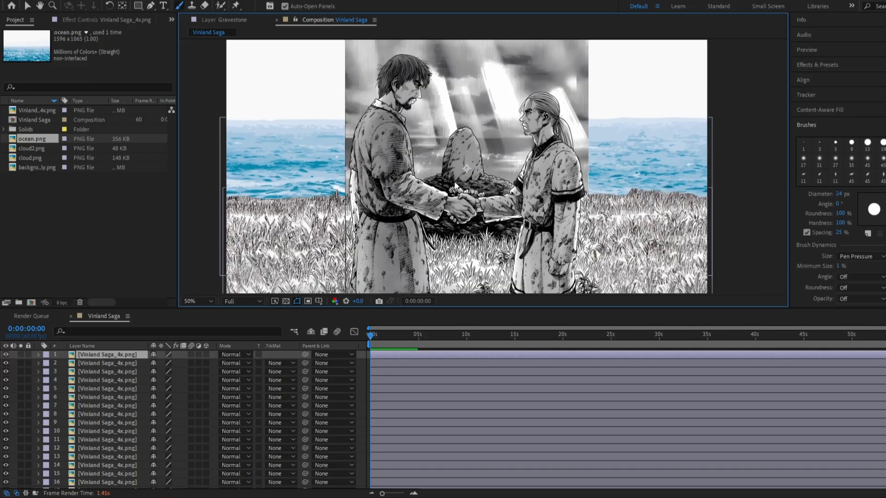
Rename the top two Vinland Saga_4x.png copies as Thorfinn Ponytail and Thorfinn Hair Strand 1
right_click(117, 364)
left_click(138, 346)
type("Thorfinn Hair Strand 1")
key("Return")
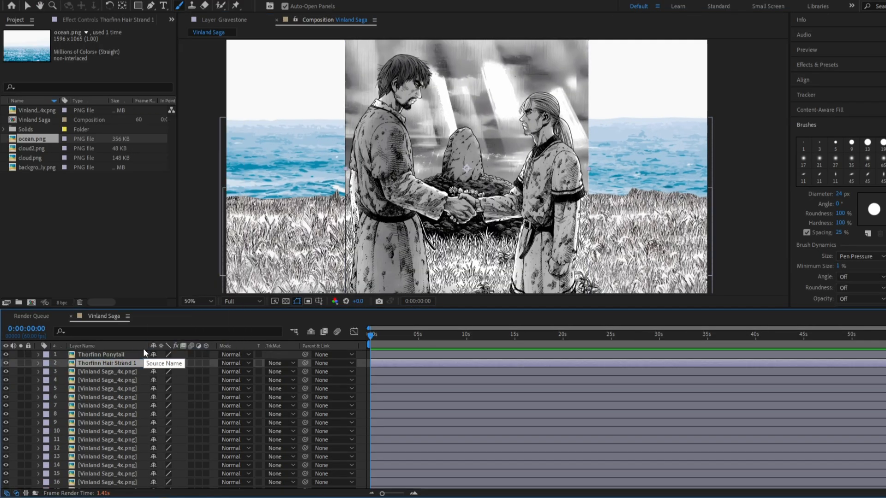
Rename layers 3 to 5 as Thorfinn Hair Strand 2, Thorfinn Hair Strand 3 and Thorfinn Hair Strand 4
right_click(125, 373)
left_click(150, 356)
type("Thorfinn Hair Strand 2")
right_click(114, 382)
left_click(141, 364)
type("Thorfinn Hair Strand 3")
right_click(129, 388)
left_click(158, 370)
type("Thorfinn Hair Strand 4")
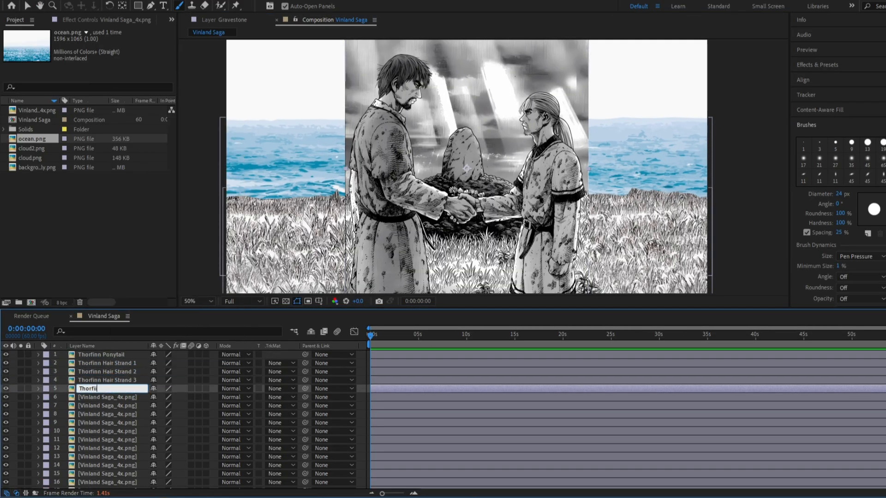
Rename layer 6 as Thorfinn Mouth and layer 7 as Thorfinn Head + Neck
right_click(127, 397)
left_click(154, 379)
type("Thorfinn Mouth")
right_click(127, 407)
left_click(154, 388)
type("Thorfinn Head + Neck")
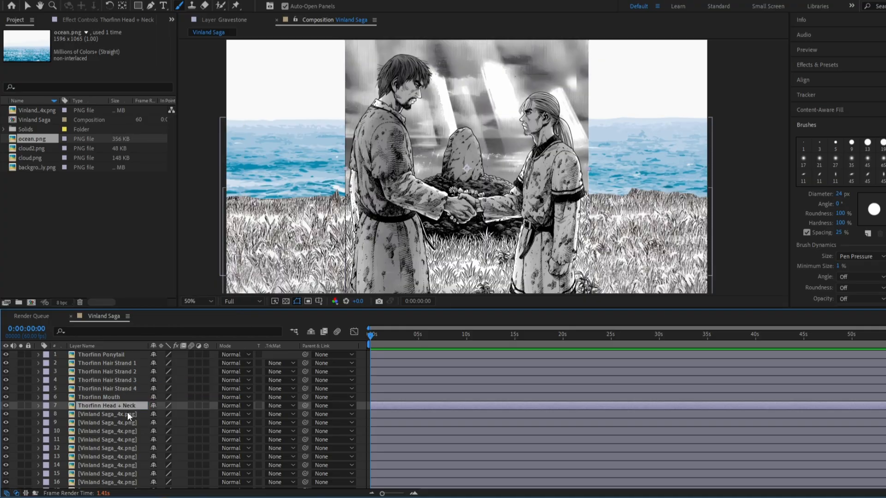
Rename layers 8 to 10 as Thorfinn Upper Body, Thorfinn Left Hand and Thorfinn Right Hand
right_click(129, 415)
type("Thorfinn Upper Body")
right_click(123, 423)
left_click(150, 405)
type("Thorfinn Left Hand")
right_click(121, 431)
left_click(146, 413)
type("Thorfinn Right Hand")
Rename layer 11 as Thorfinn Belt and layer 12 as Thorfinn Lower Body
right_click(118, 438)
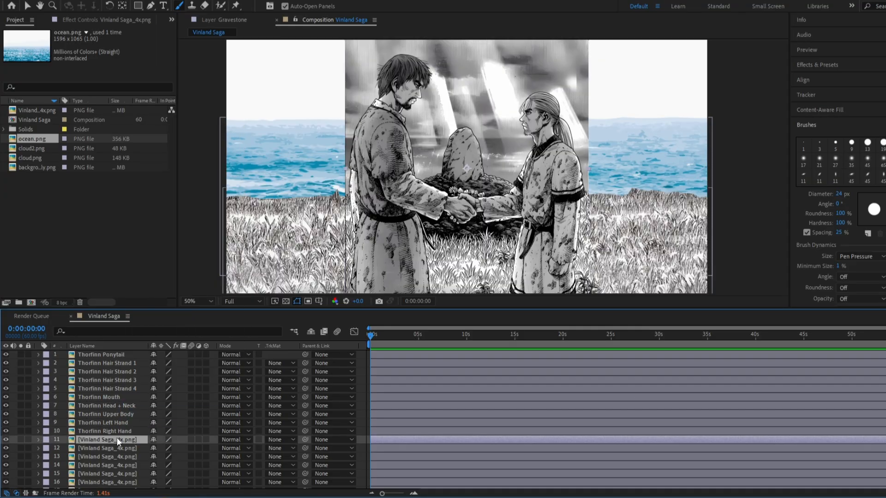
left_click(129, 420)
type("Thorfinn Belt")
right_click(126, 448)
left_click(143, 430)
type("Thorfinn Lower Body")
Rename layers 13 to 15 as Einar Hair Strand 1, Einar Hair Strand 2 and Einar Hair Strand 3
scroll(143, 431, "down", 2)
right_click(135, 407)
type("Einar Hair Strand 1")
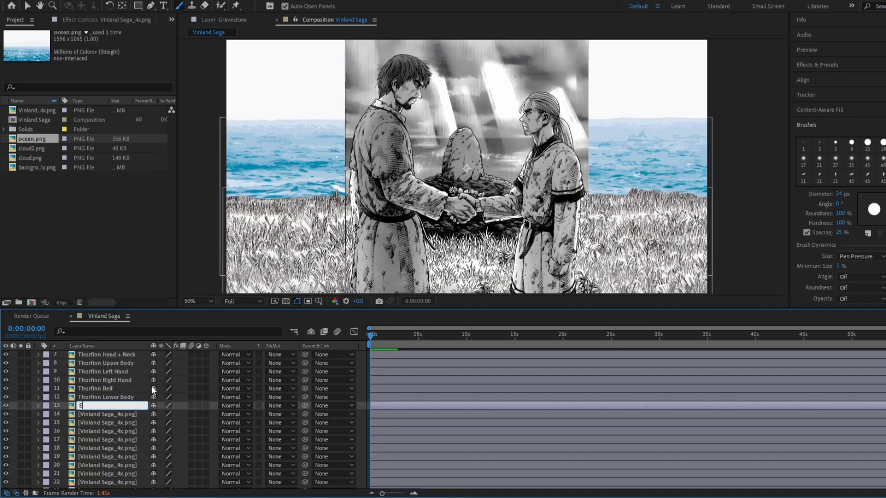
right_click(144, 418)
left_click(159, 399)
type("Einar Hair Strand 2")
right_click(138, 422)
left_click(155, 404)
type("Einar Hair Strand 3")
key("Return")
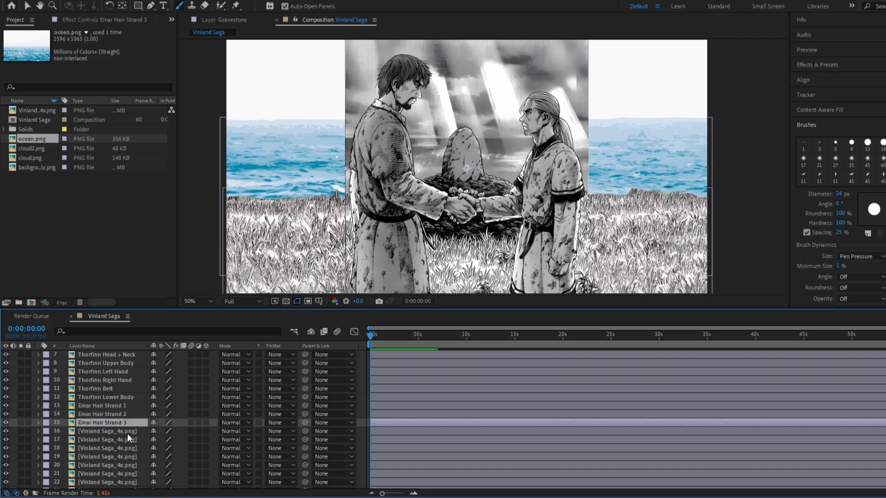
Rename layers 16 to 18 as Einar Mouth, Einar Head + Neck and Einar Right Hand
right_click(95, 430)
left_click(103, 411)
type("Einar Mouth")
right_click(130, 440)
type("Einar Head + Neck")
right_click(126, 449)
left_click(134, 432)
type("Einar Right Hand")
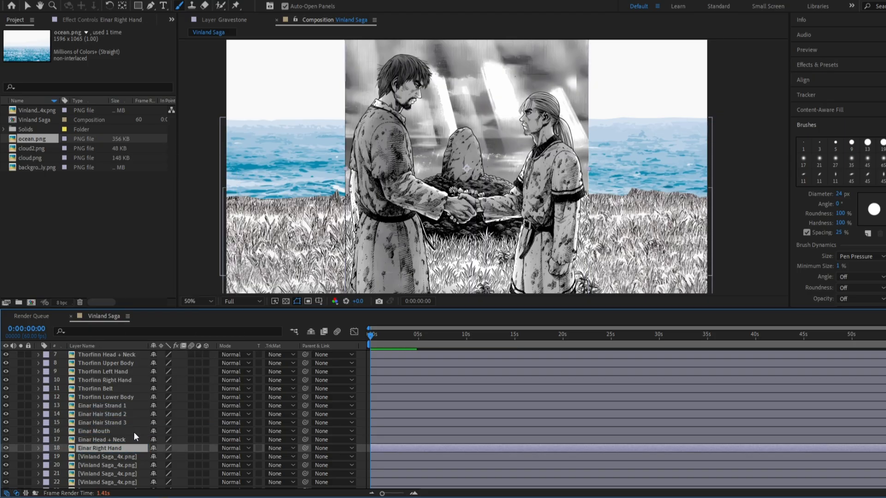
Rename the next two copies as Einar Belt and Einar Upper Body and Lower Body
right_click(153, 457)
left_click(154, 441)
type("Einar Upper Body and Lower Body")
right_click(118, 433)
left_click(124, 417)
type("Einar Belt")
Delete the leftover unnamed Vinland Saga_4x.png copies below the Einar layers and save the project
left_click(126, 446)
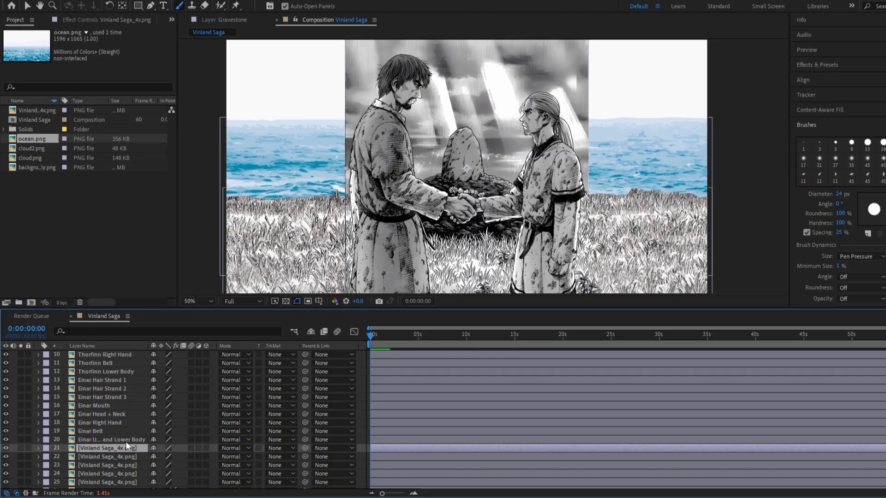
scroll(81, 425, "down", 2)
left_click(118, 449, "shift")
key("Delete")
key("ctrl+s")
Start a Pen mask on the Thorfinn Ponytail layer at the hair tie and trace the ponytail's upper outer edge
left_click(122, 356)
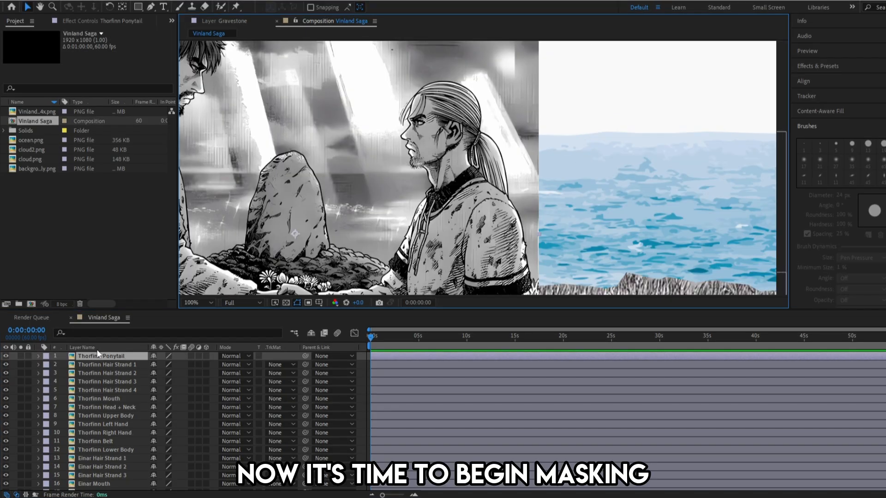
left_click(96, 363)
left_click(107, 356)
scroll(385, 199, "up", 1)
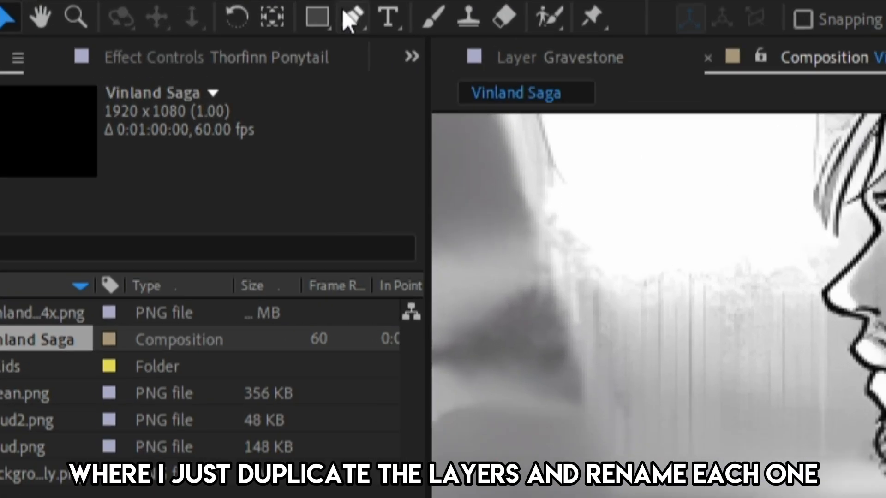
left_click(149, 7)
left_click_drag(460, 128, 461, 158)
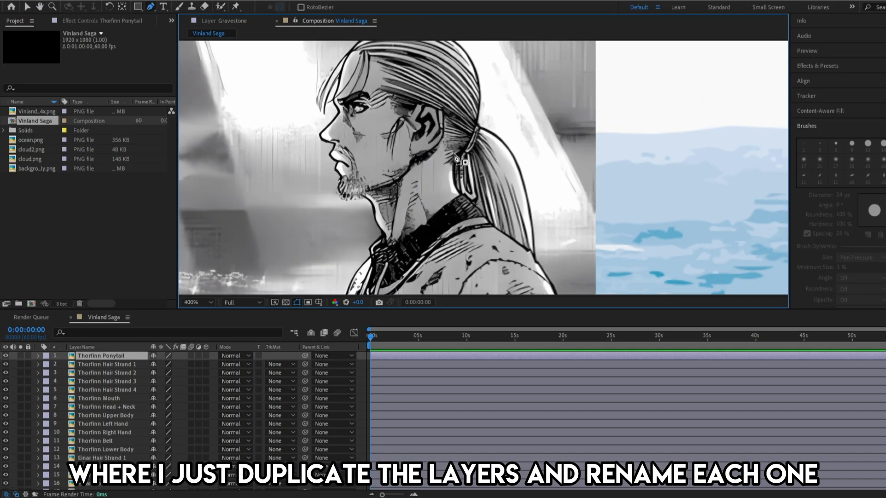
scroll(461, 159, "up", 1)
left_click_drag(425, 131, 393, 156)
left_click(437, 107)
left_click(445, 115)
left_click(458, 120)
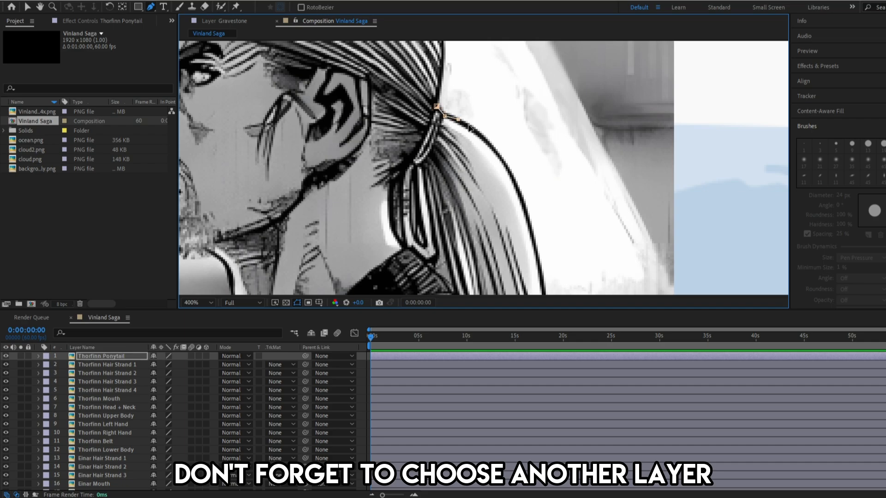
Continue the Thorfinn Ponytail mask around the ponytail's tip over the shoulder and back up its inner edge
scroll(541, 263, "down", 2)
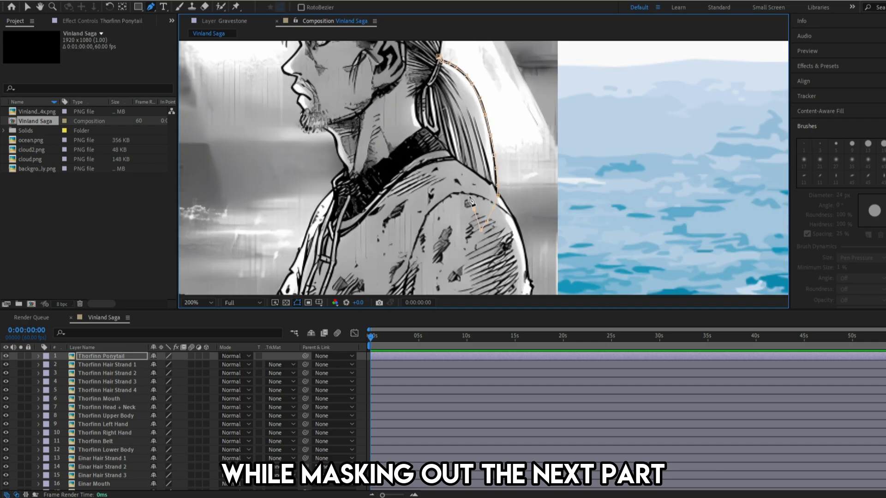
left_click(466, 188)
left_click(457, 165)
left_click(449, 150)
left_click_drag(448, 151, 457, 171)
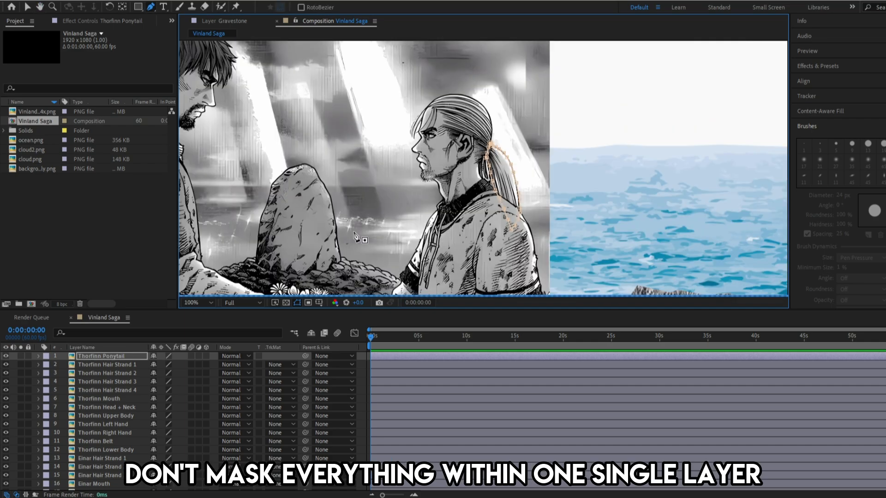
Mask the rear forehead strand on the Thorfinn Hair Strand 1 layer, tracing from the hairline down to the eyebrow
key("ctrl+Down")
scroll(490, 70, "up", 5)
left_click(488, 64)
left_click(484, 123)
left_click(479, 153)
left_click(466, 191)
left_click(457, 211)
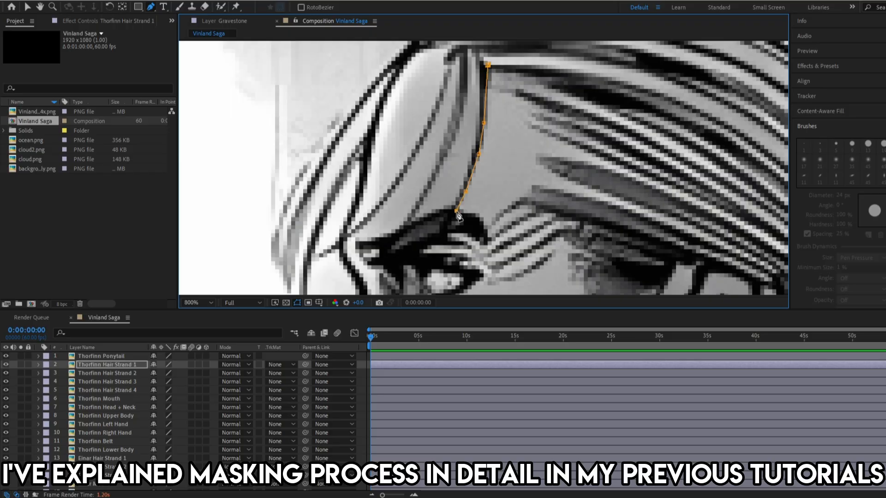
Mask the dark narrow strand beside it on the Thorfinn Hair Strand 2 layer, starting at the hairline
key("ctrl+Down")
left_click(468, 54)
left_click(467, 92)
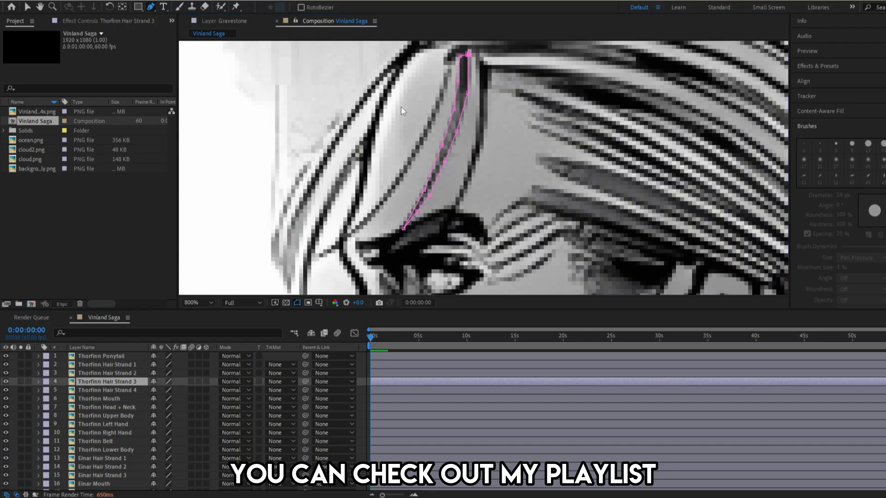
Mask the next strand forward on the Thorfinn Hair Strand 3 layer, tracing its curve from the hairline towards the brow
key("ctrl+Down")
left_click(462, 51)
left_click(453, 63)
left_click(446, 93)
left_click(438, 117)
left_click(417, 155)
left_click(397, 188)
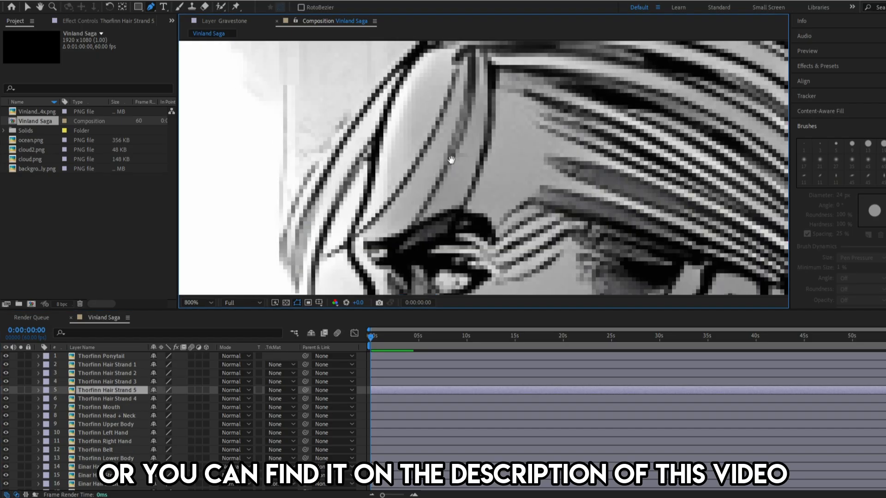
Start a Pen mask on the Thorfinn Mouth layer just below the nose
scroll(451, 160, "down", 2)
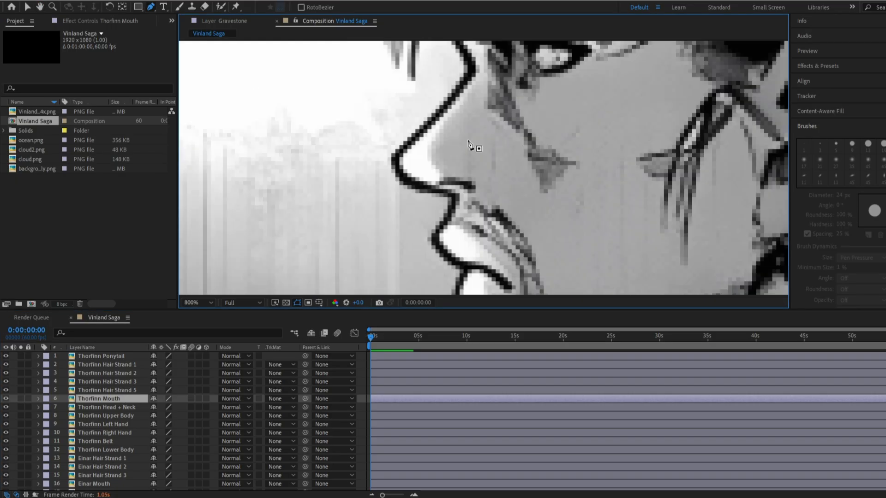
left_click(464, 196)
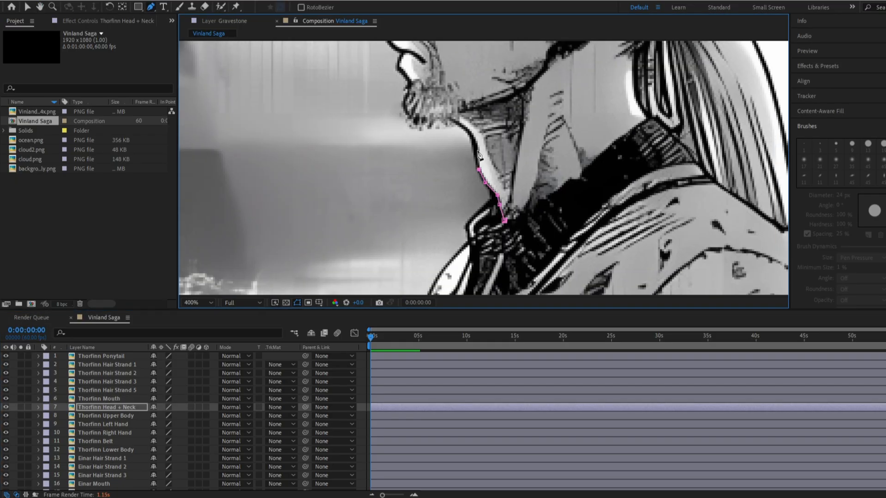
Trace the Thorfinn Head + Neck mask from the throat up along the beard, lips and nose to the forehead
left_click(467, 139)
scroll(455, 208, "up", 3)
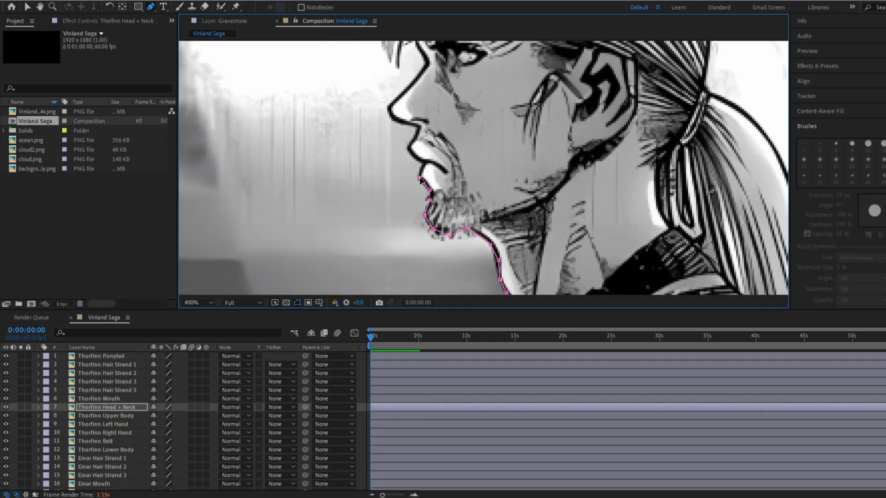
left_click_drag(386, 153, 443, 198)
left_click_drag(473, 120, 449, 237)
left_click(443, 222)
left_click(445, 207)
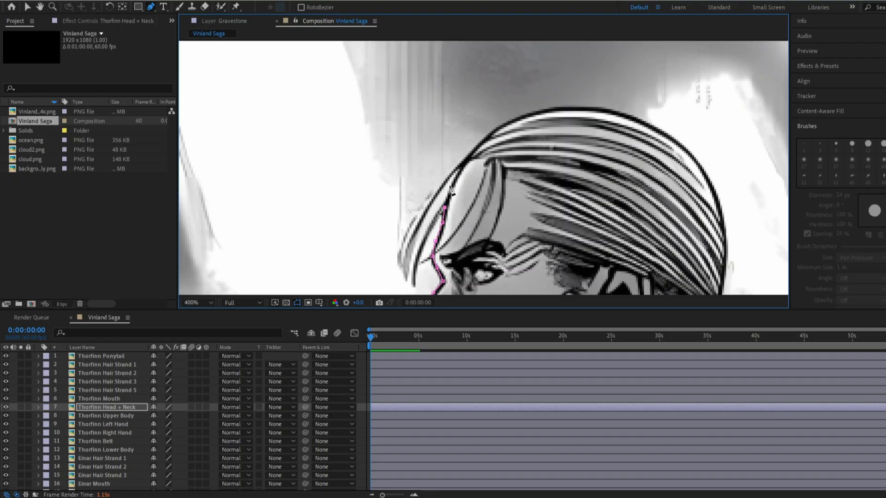
Continue the Thorfinn Head + Neck mask over the crown and down the back of the head to the hair tie
left_click(639, 118)
left_click(665, 133)
left_click_drag(667, 135, 453, 88)
left_click(487, 121)
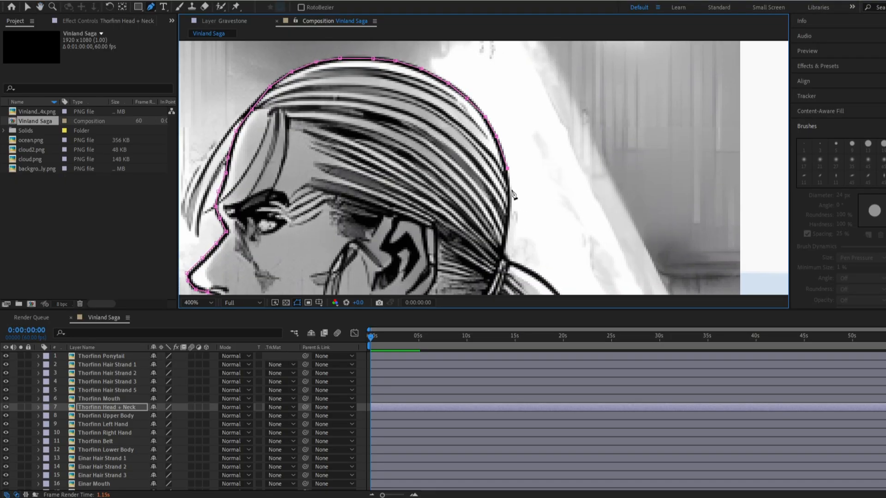
left_click(514, 195)
left_click(513, 224)
left_click_drag(505, 255, 522, 113)
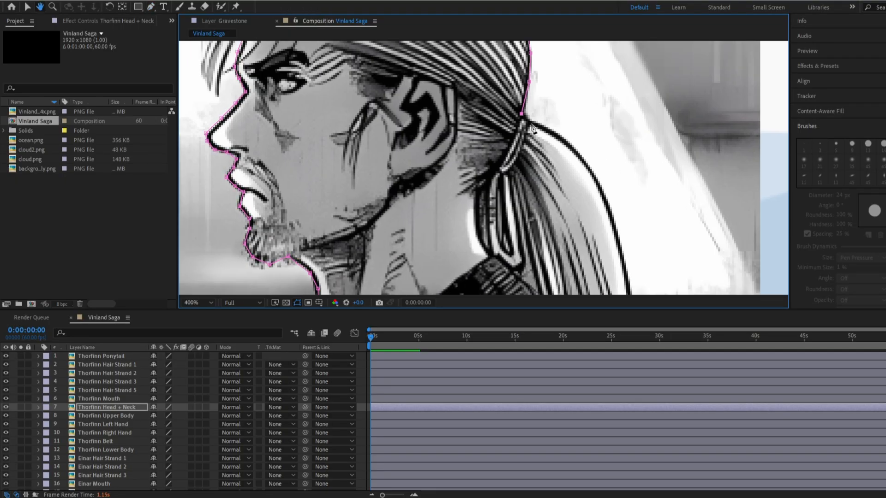
Extend the Thorfinn Head + Neck mask from the hair tie down the nape, past the collar and along the shoulder
left_click(494, 177)
left_click(488, 194)
left_click(489, 234)
left_click_drag(435, 239, 369, 138)
left_click(426, 154)
left_click(434, 158)
left_click(445, 172)
left_click_drag(549, 265, 551, 166)
left_click(549, 168)
left_click(556, 177)
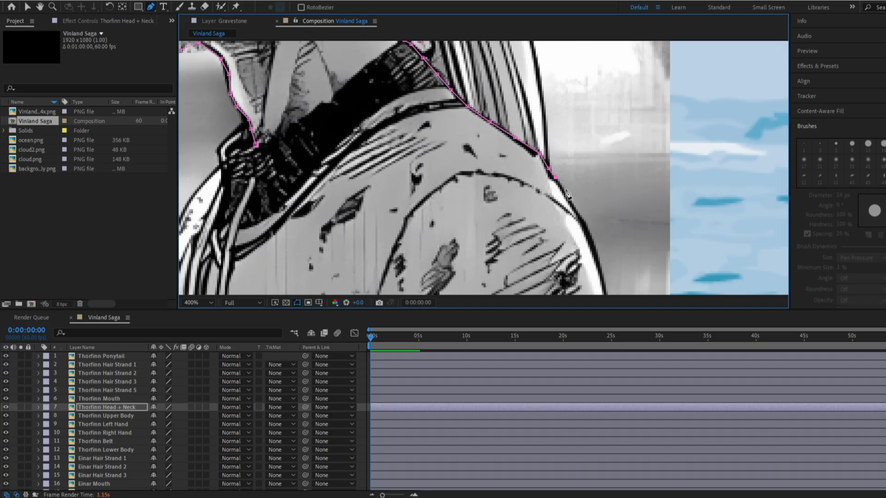
Undo the mask points just added below the hair tie, along the nape, collar and shoulder
key("ctrl+z")
key("ctrl+z")
key("ctrl+z")
key("ctrl+z")
key("ctrl+z")
key("ctrl+z")
key("ctrl+z")
key("ctrl+z")
key("ctrl+z")
key("ctrl+z")
key("ctrl+z")
key("ctrl+z")
key("ctrl+z")
Close the Thorfinn Head + Neck mask from the nape across the collar to the throat, and save the project
left_click(451, 132)
left_click_drag(378, 141, 507, 115)
left_click(321, 225)
scroll(326, 256, "down", 2)
key("ctrl+s")
Start a mask on the Thorfinn Upper Body layer, tracing from the collar down the front of the tunic
left_click(106, 416)
scroll(480, 194, "up", 1)
left_click_drag(471, 222, 490, 134)
scroll(473, 183, "down", 1)
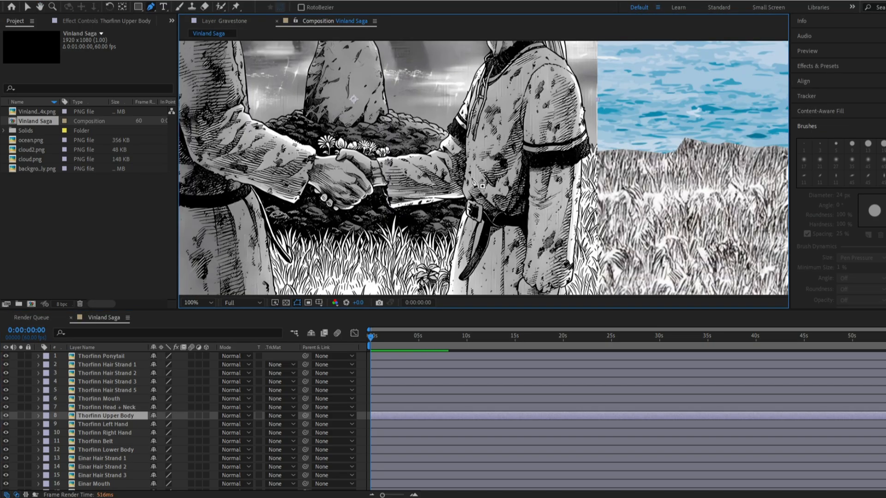
scroll(491, 55, "up", 1)
left_click_drag(491, 55, 532, 120)
left_click(533, 118)
left_click(519, 130)
left_click(488, 233)
left_click(485, 256)
left_click(483, 284)
left_click_drag(502, 275, 498, 114)
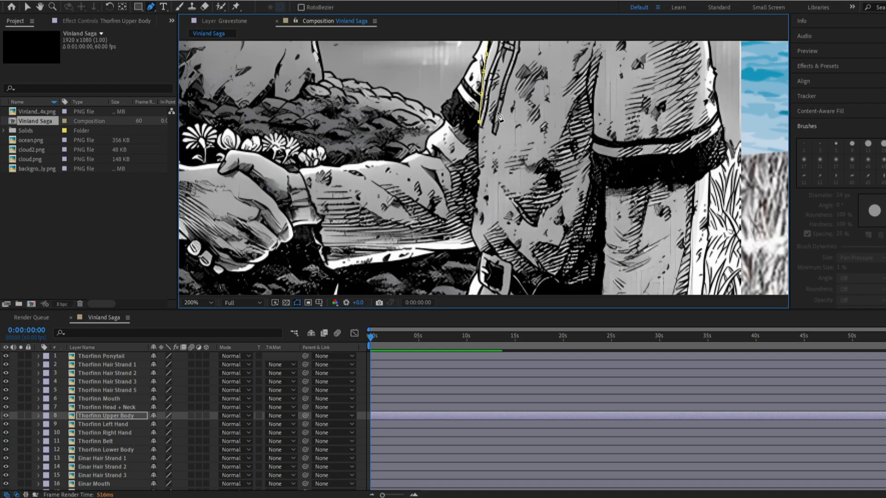
Continue the Thorfinn Upper Body mask along the belt, up through the sleeve and over the shoulder, closing it at the throat
scroll(474, 245, "up", 1)
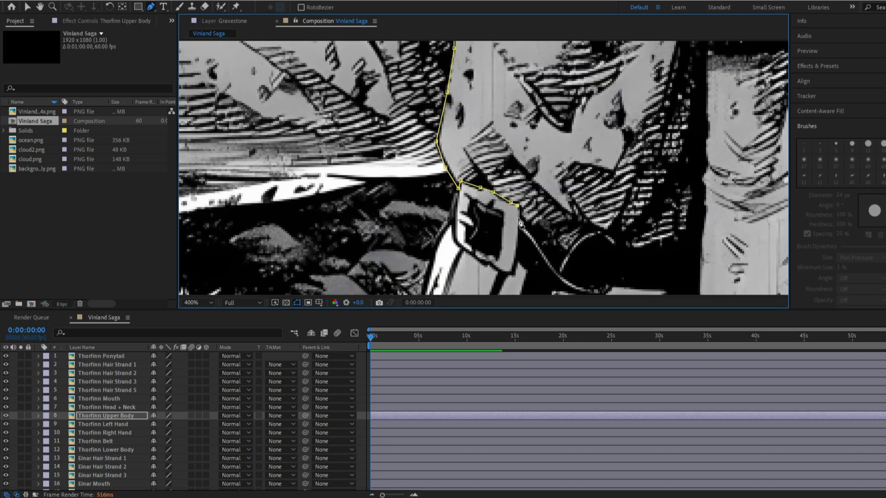
scroll(634, 251, "down", 2)
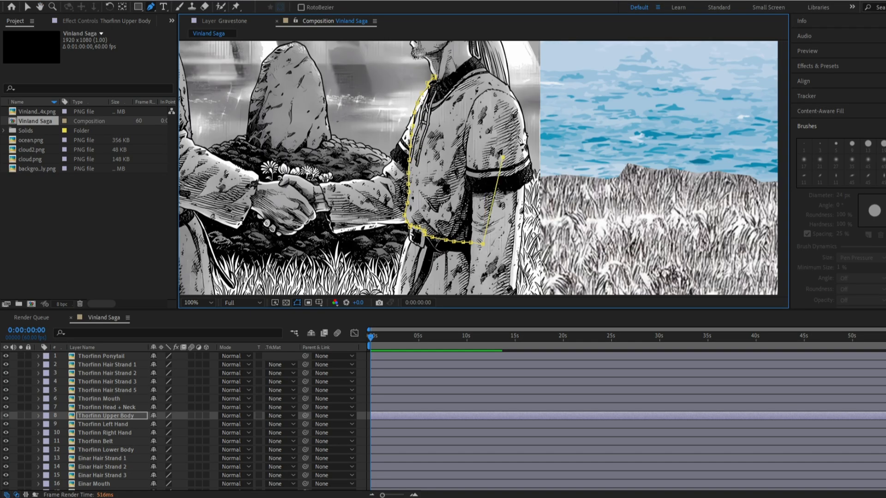
scroll(495, 79, "up", 1)
scroll(521, 233, "up", 3)
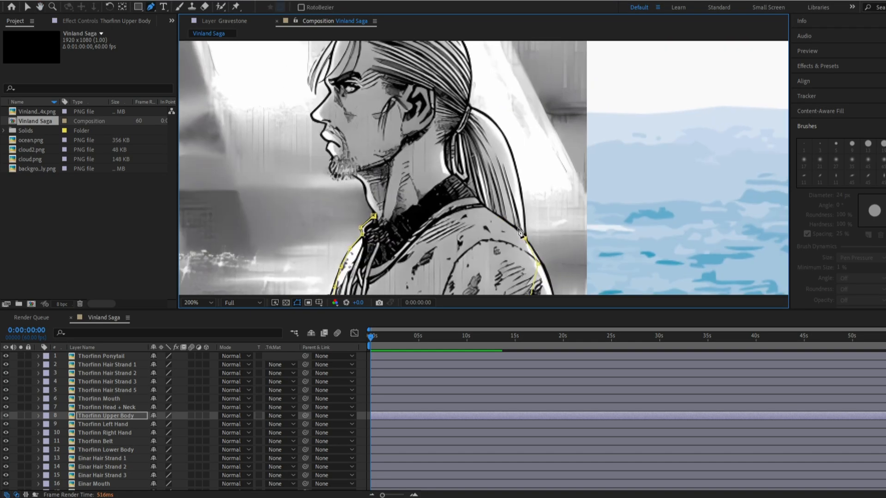
left_click(374, 217)
scroll(392, 181, "down", 1)
Start a mask on the Thorfinn Left Hand layer, tracing from the shoulder seam down the sleeve's front edge
left_click(102, 425)
scroll(397, 175, "up", 1)
left_click_drag(494, 79, 392, 217)
left_click(441, 138)
left_click(424, 148)
left_click(409, 164)
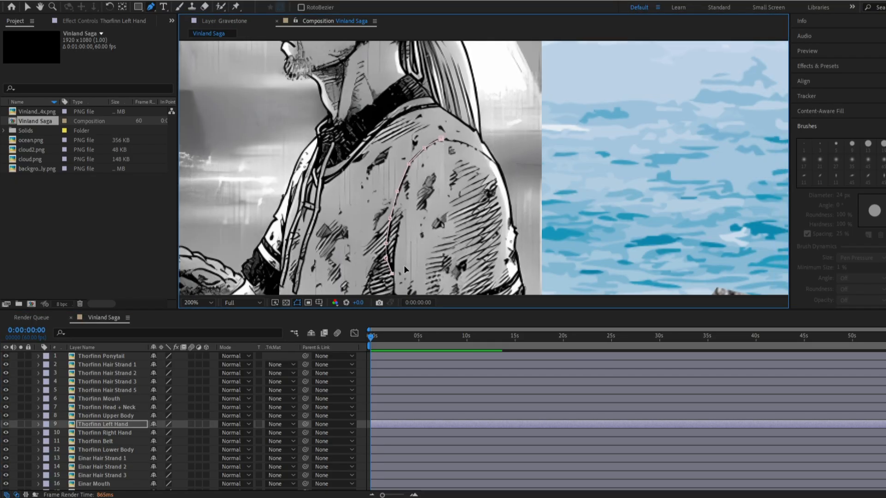
left_click_drag(404, 269, 406, 115)
left_click(395, 132)
left_click(395, 147)
left_click(394, 165)
left_click_drag(409, 263, 390, 122)
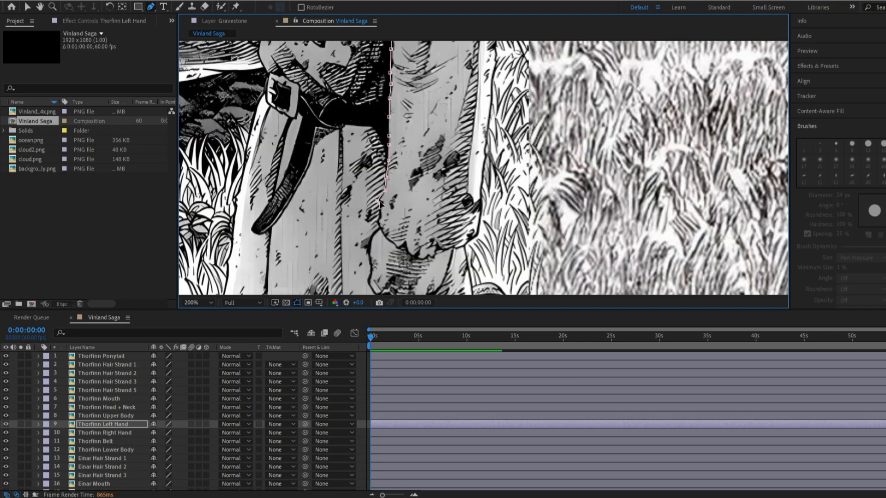
Trace the Thorfinn Left Hand mask around the hand and back up the sleeve's rear edge to the shoulder
left_click_drag(372, 238, 379, 167)
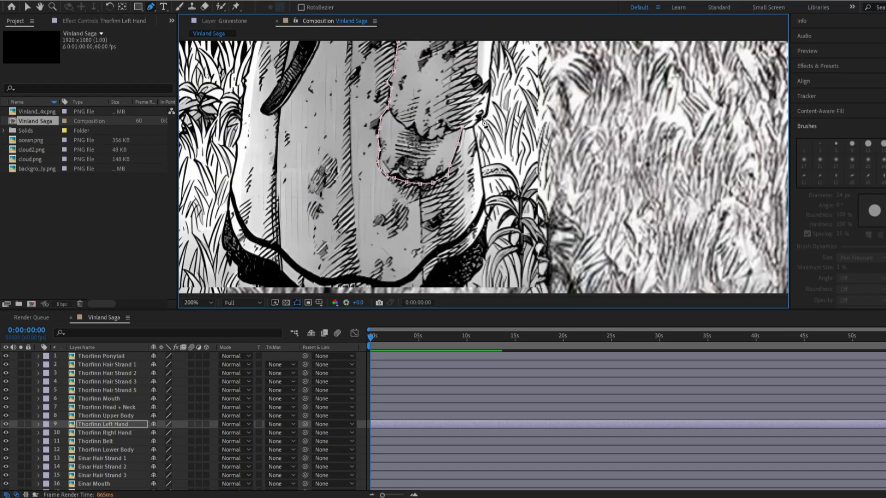
left_click_drag(484, 122, 408, 238)
left_click_drag(423, 155, 409, 253)
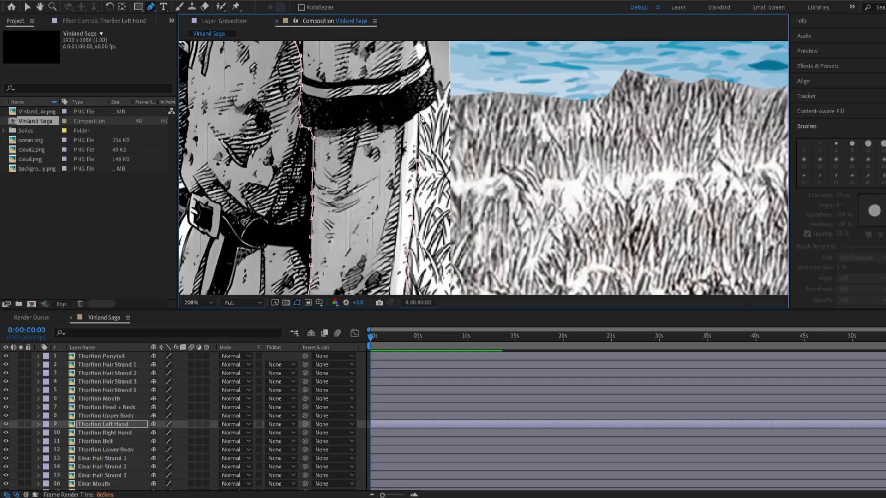
left_click_drag(420, 119, 412, 217)
left_click_drag(398, 139, 394, 202)
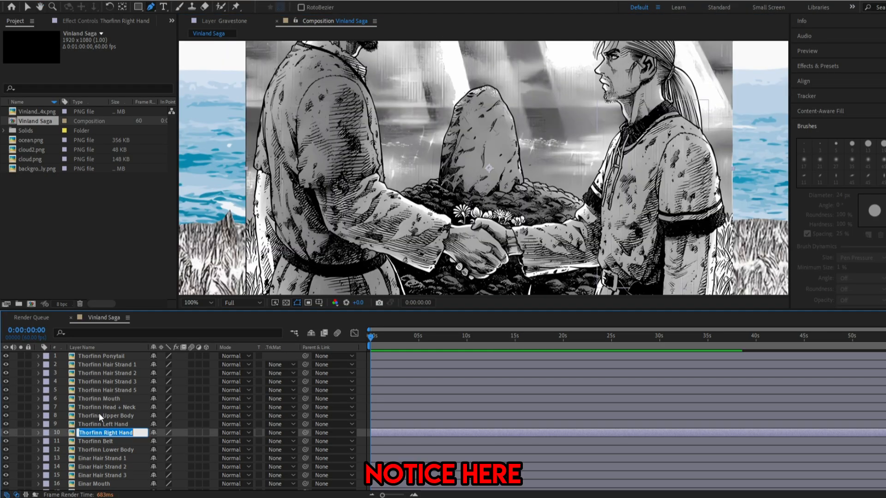
Rename the Thorfinn Right Hand layer to "Thorfinn and Einar Hand shaking"
key("Return")
type("Thorfin")
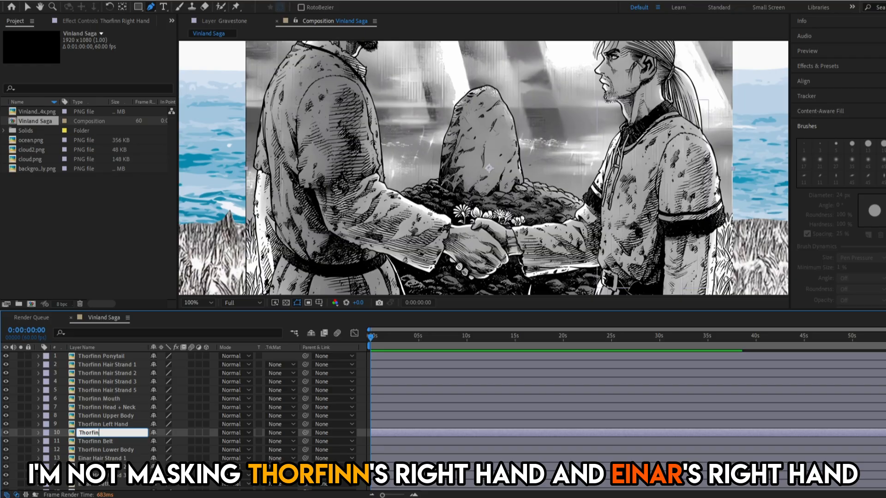
type("n and Einar Hand")
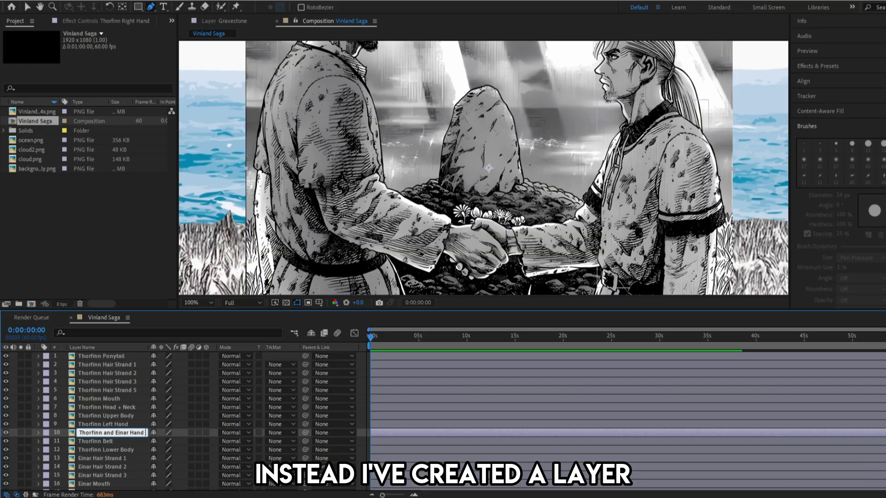
type(" shaking")
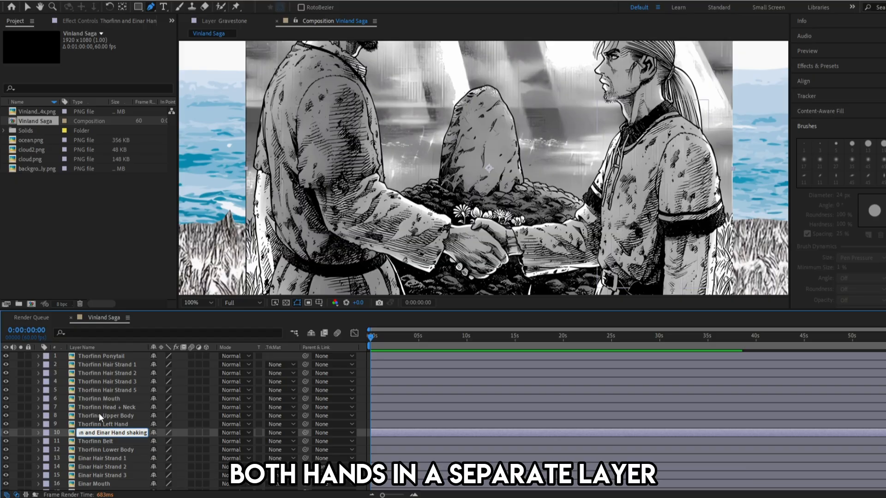
Start a mask on the Thorfinn Belt layer, tracing the hanging strap's front edge downward from beside the buckle
left_click(123, 441)
left_click_drag(569, 284, 490, 187)
scroll(530, 182, "up", 1)
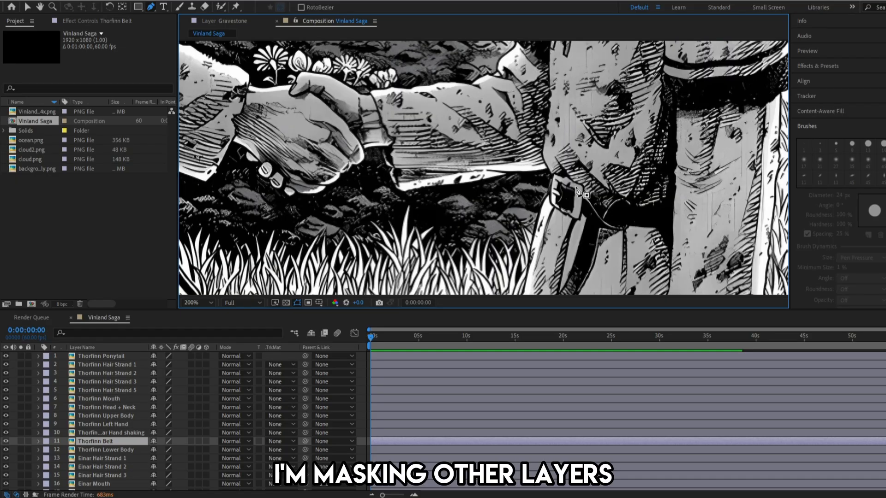
left_click_drag(418, 88, 409, 79)
left_click_drag(623, 229, 413, 83)
scroll(402, 99, "up", 1)
left_click(417, 121)
left_click(408, 153)
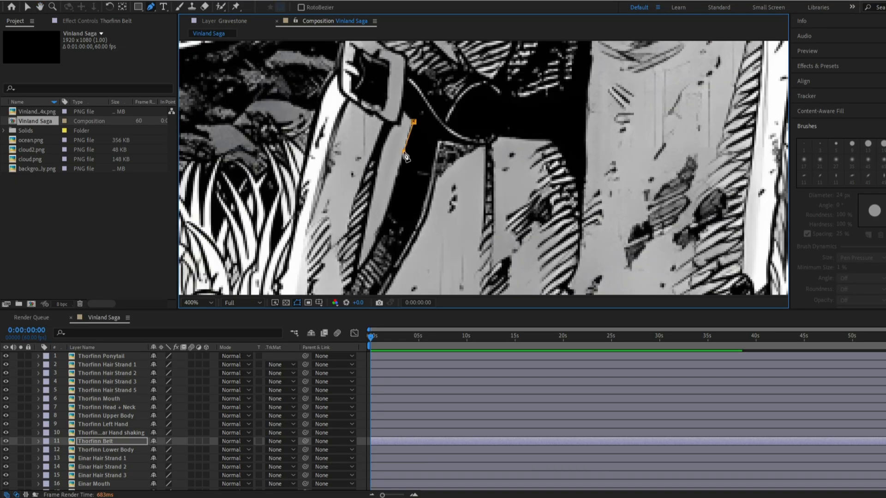
left_click(399, 179)
left_click(391, 204)
left_click(377, 233)
Trace the Thorfinn Belt mask around the strap's tip and back up its rear edge to the waist belt
left_click_drag(375, 240, 437, 132)
left_click(423, 151)
left_click(405, 177)
left_click(388, 203)
left_click(406, 214)
left_click(451, 169)
left_click(480, 121)
left_click_drag(494, 97, 427, 249)
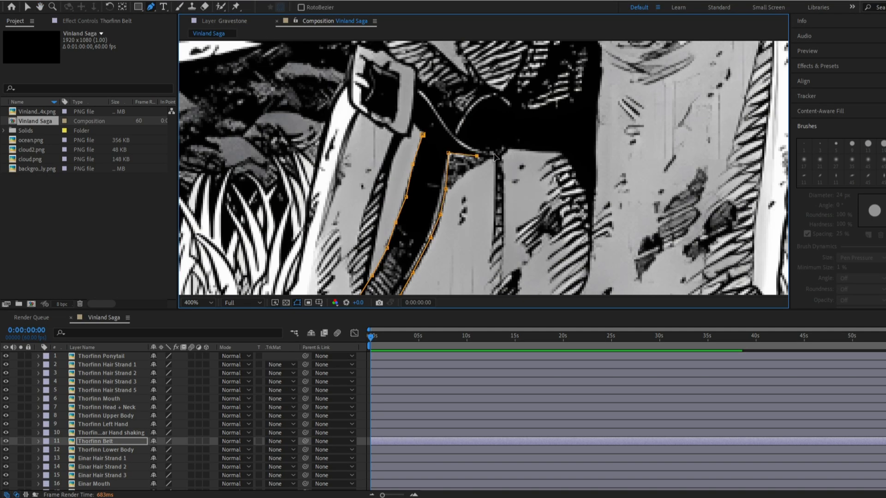
scroll(389, 209, "down", 2)
Mask the Thorfinn Lower Body layer from the buckle down the tunic, around the hem and back across the belt
left_click(106, 450)
scroll(348, 92, "up", 2)
left_click(348, 78)
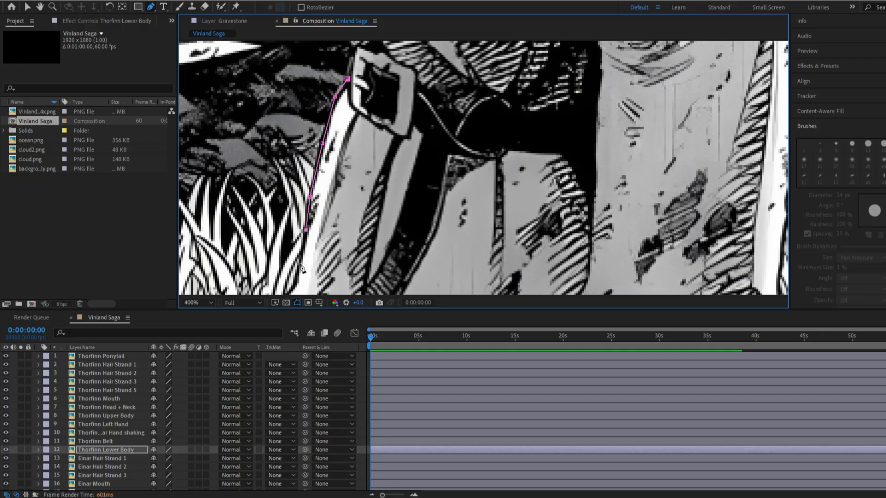
scroll(446, 184, "down", 2)
scroll(435, 253, "down", 3)
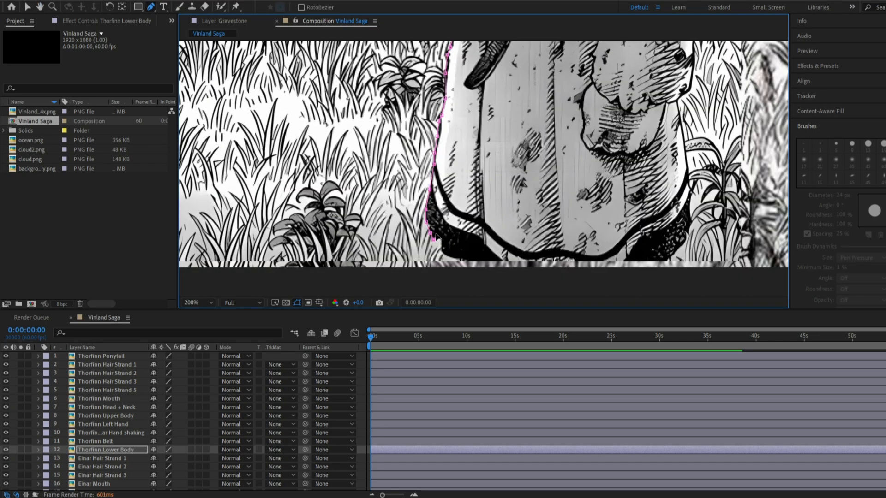
scroll(691, 221, "up", 5)
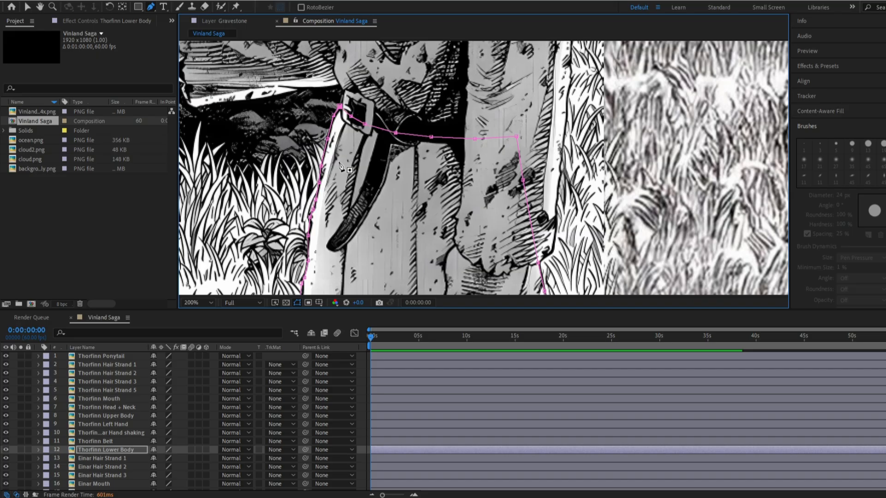
scroll(340, 166, "down", 4)
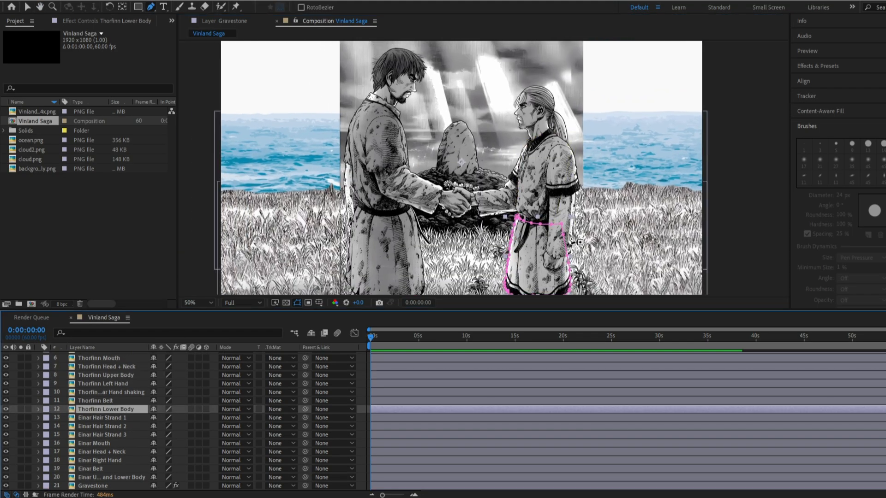
Reposition the upper points of the Thorfinn Lower Body mask to follow the belt's top edge
scroll(543, 220, "up", 6)
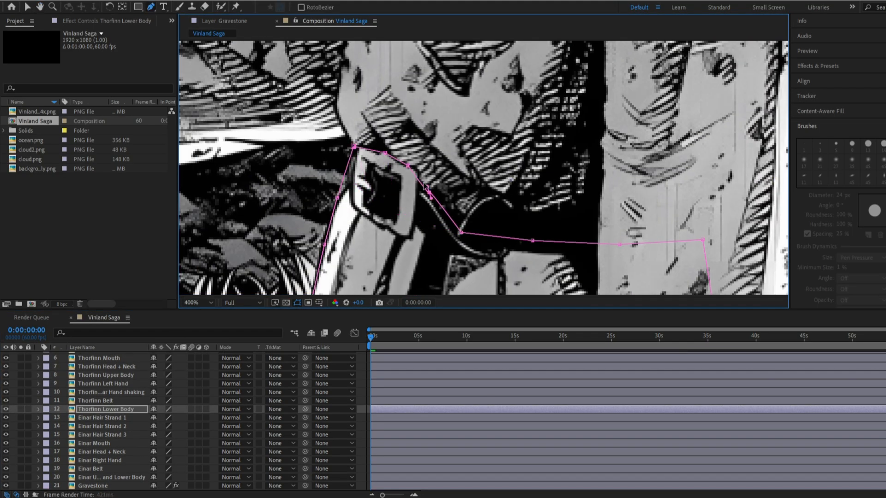
mouse_move(425, 186)
left_mouse_down()
mouse_move(437, 205)
mouse_move(419, 171)
left_mouse_up()
left_click_drag(461, 232, 420, 184)
left_click_drag(480, 215, 457, 190)
left_click_drag(533, 240, 497, 200)
left_click_drag(619, 244, 557, 207)
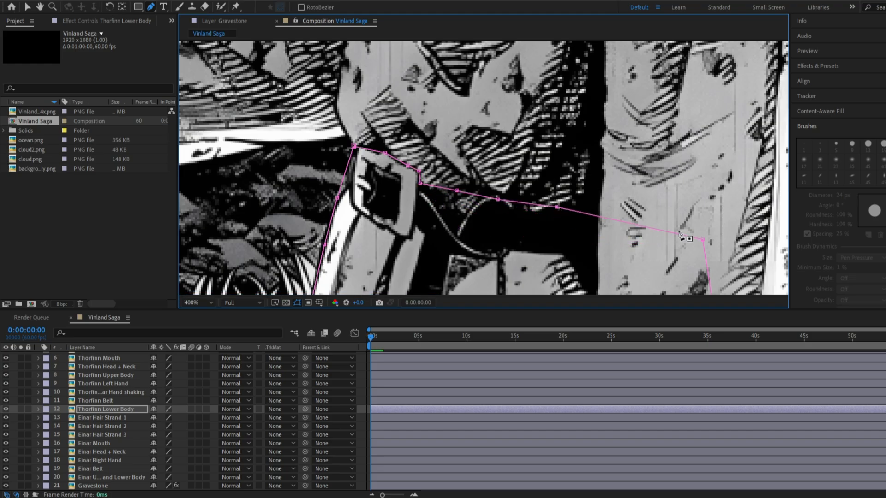
left_click_drag(703, 240, 678, 203)
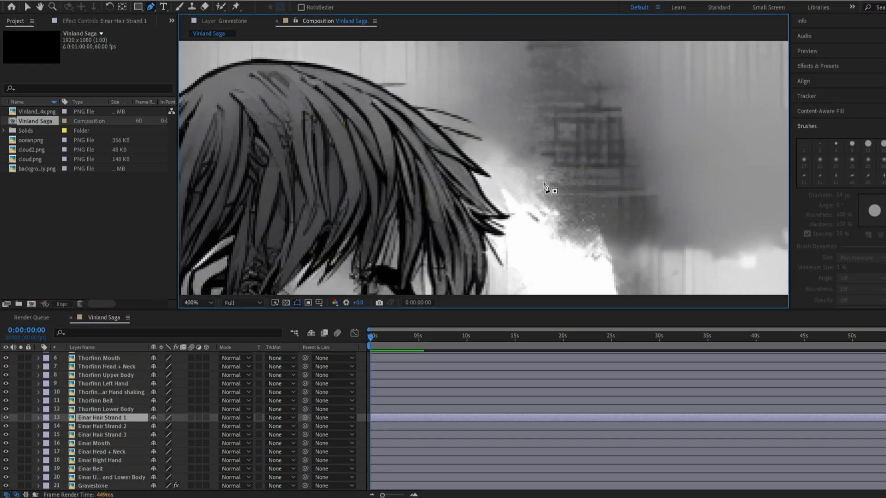
Mask the uppermost strand on the Einar Hair Strand 1 layer, tracing from the crown along the hair's top outline
left_click(290, 63)
left_click(321, 65)
left_click(352, 75)
left_click(374, 84)
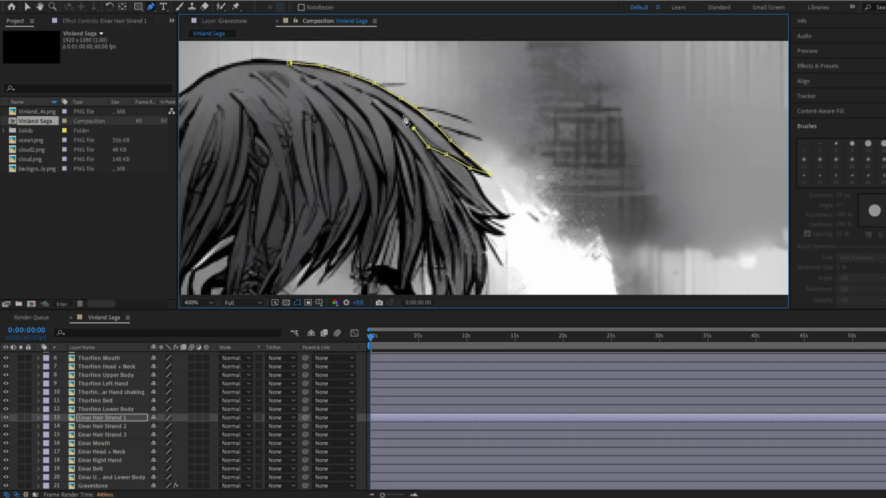
Mask the strand curving from the crown down toward the eye on the Einar Hair Strand 2 layer
key("ctrl+Down")
left_click(289, 65)
left_click(308, 76)
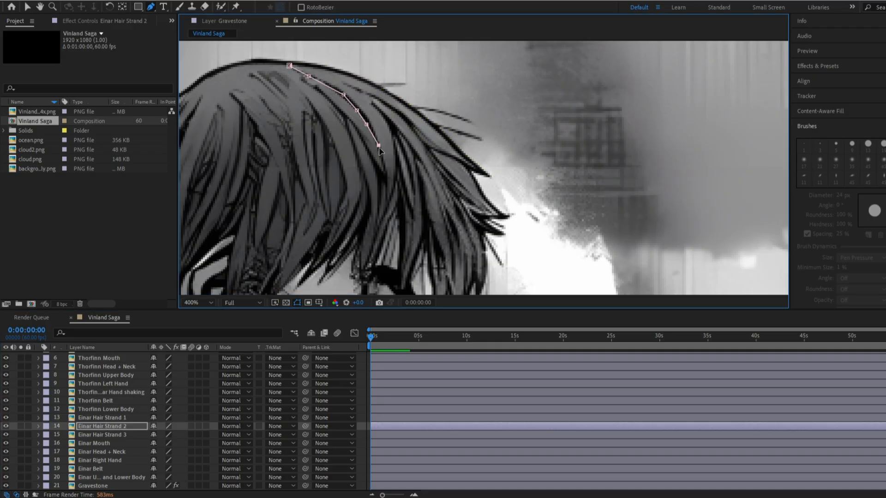
left_click(387, 206)
left_click(289, 65)
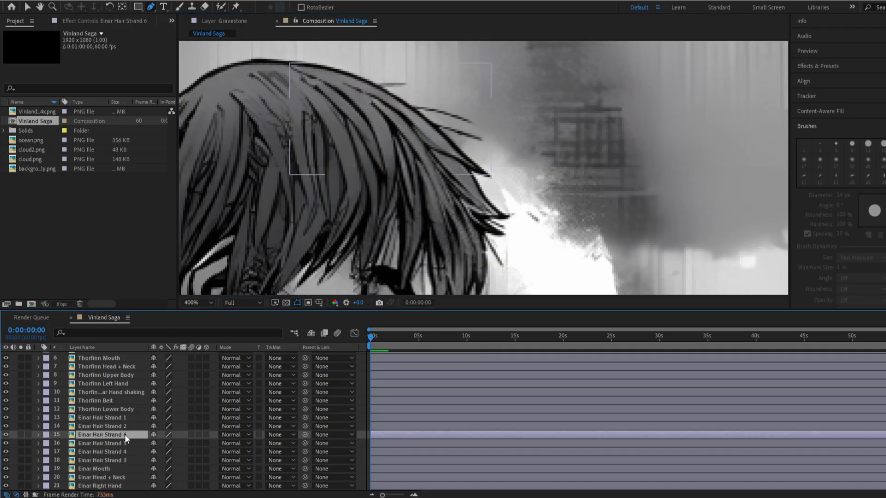
Start a mask on the Einar Hair Strand 6 layer, tracing the long front strand's inner edge down from the upper hair
left_click(126, 418)
left_click(128, 426)
left_click(129, 435)
left_click(371, 102)
left_click(398, 131)
left_click(418, 156)
left_click(429, 179)
left_click(445, 208)
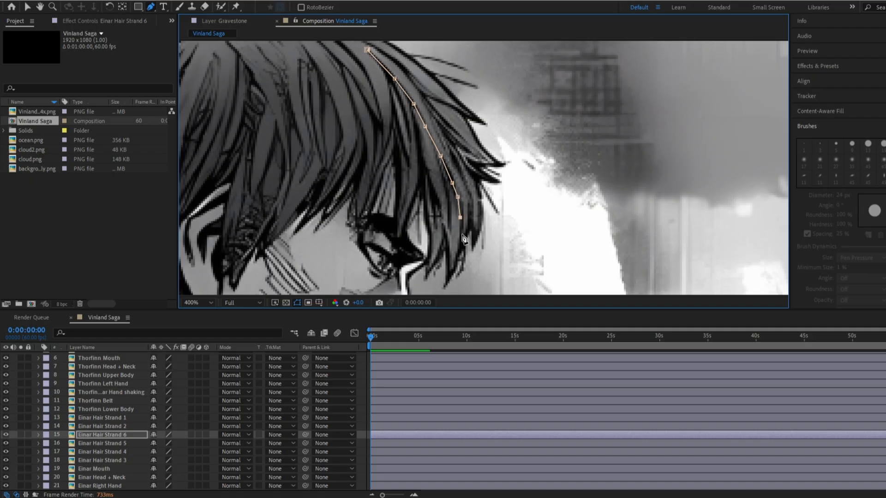
Trace the Einar Hair Strand 6 mask back up the strand's outer edge to its root
left_click(462, 177)
left_click(442, 134)
left_click(424, 98)
left_click(409, 75)
left_click_drag(386, 110, 412, 157)
left_click(419, 103)
left_click(402, 94)
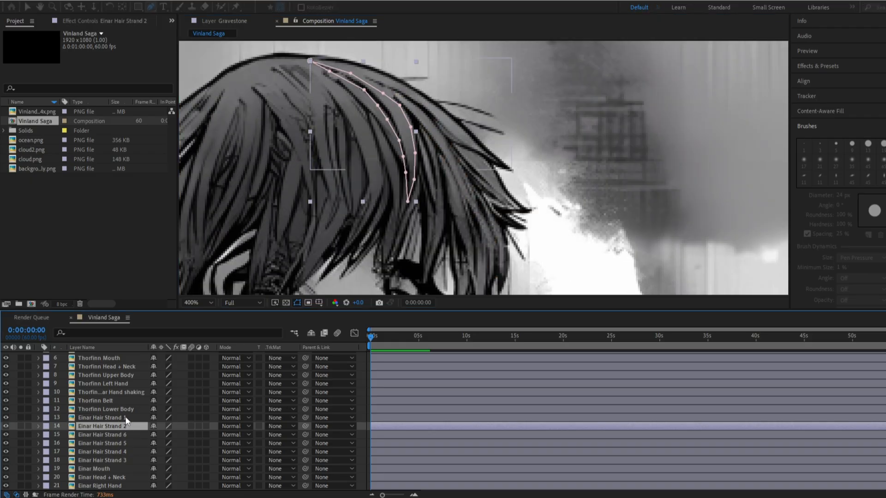
Mask the pointed strand at the front of the hair on the Einar Hair Strand 5 layer, and save the project
left_click(130, 443)
left_click(526, 209)
left_click(487, 156)
left_click(462, 141)
left_click(434, 130)
key("ctrl+s")
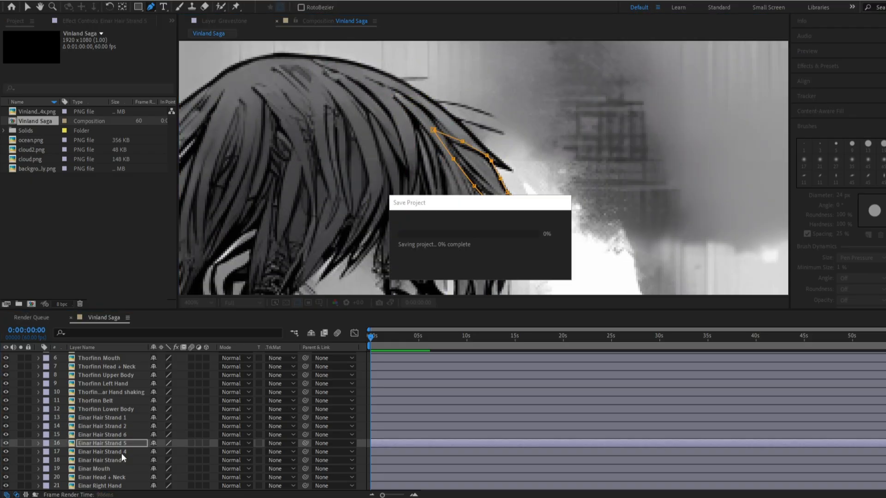
Mask the small tuft just below the pointed front strand on the Einar Hair Strand 4 layer, and save the project
left_click(123, 426)
left_click(127, 418)
left_click(131, 436)
left_click(131, 443)
left_click(129, 452)
left_click(494, 204)
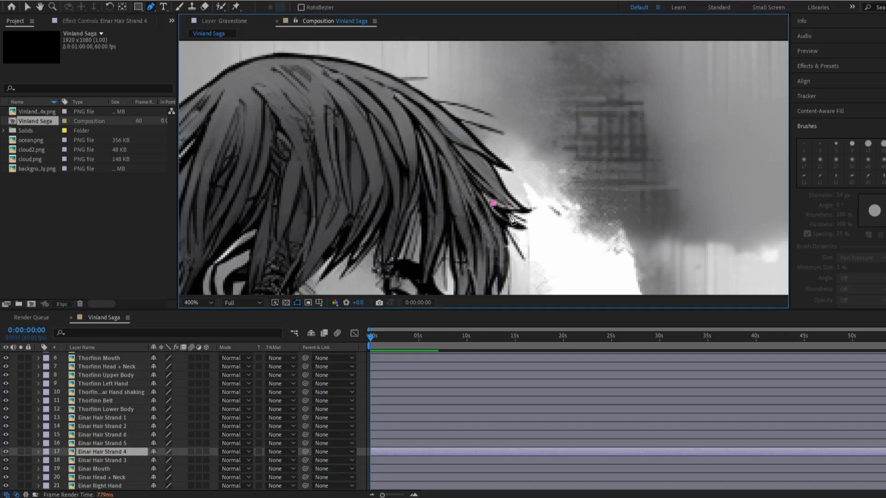
left_click(523, 226)
left_click(478, 190)
left_click_drag(480, 194, 492, 138)
key("ctrl+s")
Review the existing Einar hair strand masks and duplicate the Einar Hair Strand 3 layer for an additional strand
left_click(124, 459)
left_click(127, 437)
left_click(126, 460)
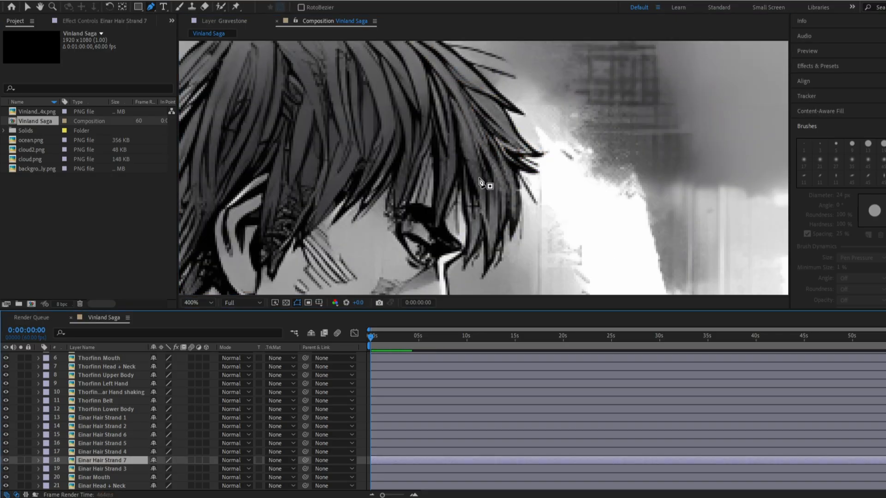
left_click(128, 437)
left_click(127, 460)
key("ctrl+d")
Mask the front strand hanging over the forehead on the Einar Hair Strand 7 layer, and save the project
left_click(480, 216)
left_click(485, 243)
left_click(482, 278)
left_click(495, 257)
left_click(501, 187)
left_click(452, 92)
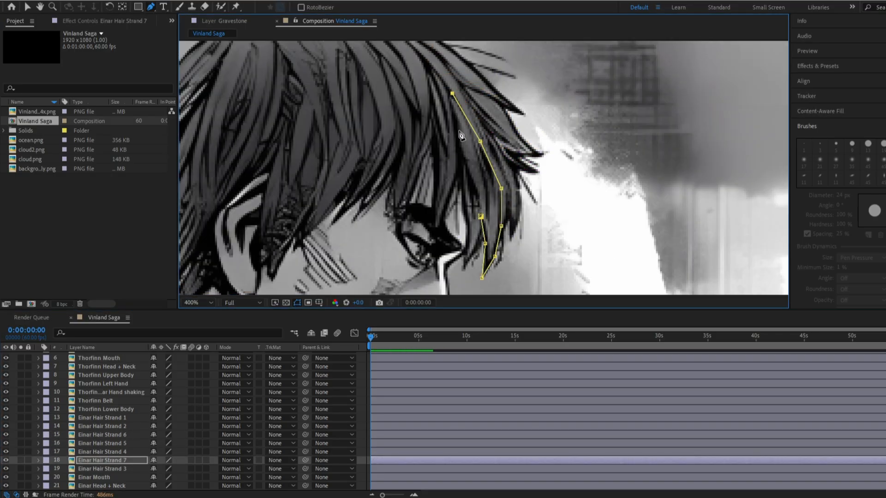
left_click(481, 217)
scroll(482, 218, "down", 1)
key("ctrl+s")
Mask the narrow front strand hanging beside the eye on the Einar Hair Strand 3 layer
left_click(117, 469)
scroll(461, 166, "up", 1)
left_click(461, 159)
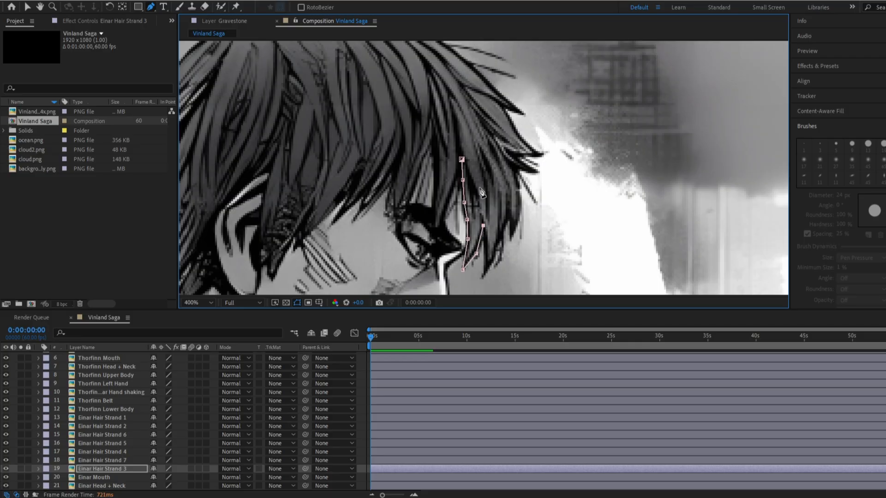
Duplicate the Einar Hair Strand 3 layer and delete the leftover mask so another strand can be drawn
key("ctrl+d")
left_click(115, 451)
left_click(39, 452)
key("Delete")
Mask the long strand running from the upper front of Einar's hair down to the bridge of the nose
left_click_drag(478, 125, 516, 146)
left_click(447, 62)
left_click(478, 97)
left_click(487, 126)
left_click(494, 154)
left_click(499, 182)
left_click(497, 202)
left_click(486, 228)
left_click(474, 254)
left_click(473, 227)
left_click(473, 190)
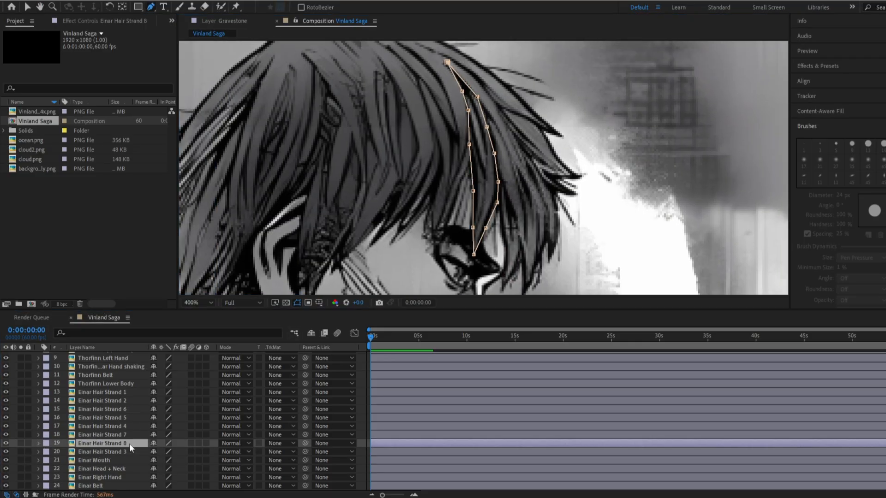
Duplicate the Einar hair strand layer several times for the remaining strands and delete the copied mask
key("ctrl+d")
key("ctrl+d")
key("ctrl+d")
key("ctrl+d")
key("Delete")
Mask the long strand sweeping from the crown down to the eyebrow on the Einar Hair Strand 13 layer
left_click(448, 62)
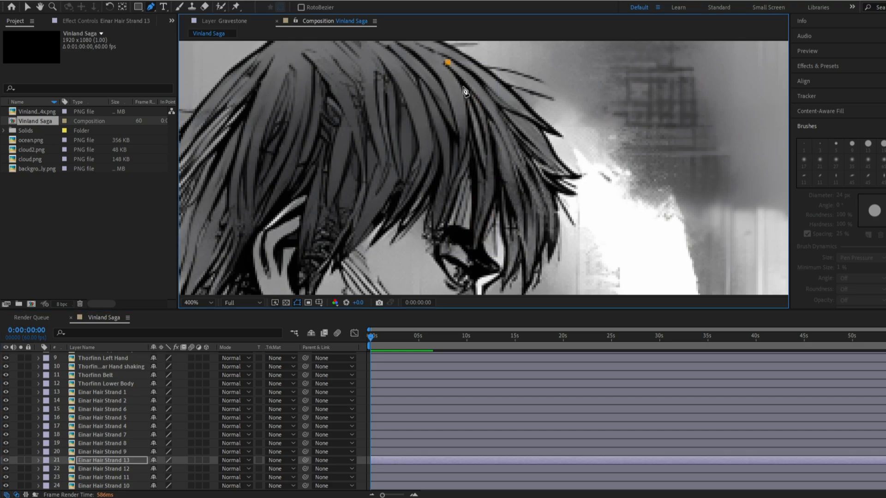
left_click(463, 87)
left_click(467, 122)
left_click(466, 145)
left_click(462, 172)
left_click_drag(408, 75, 421, 118)
left_click(386, 81)
left_click(434, 92)
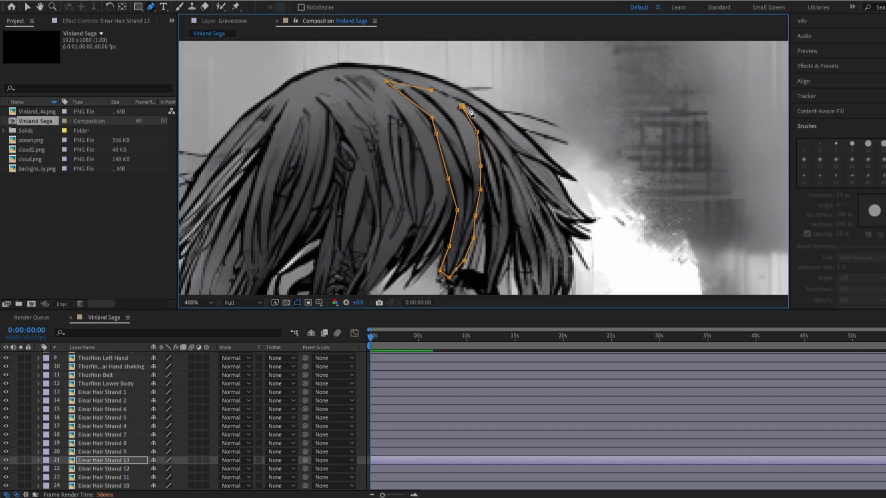
left_click(461, 106)
Mask the strand from the crown toward the temple on the Einar Hair Strand 12 layer, and save the project
left_click(104, 469)
left_click(393, 100)
left_click(411, 130)
left_click(426, 162)
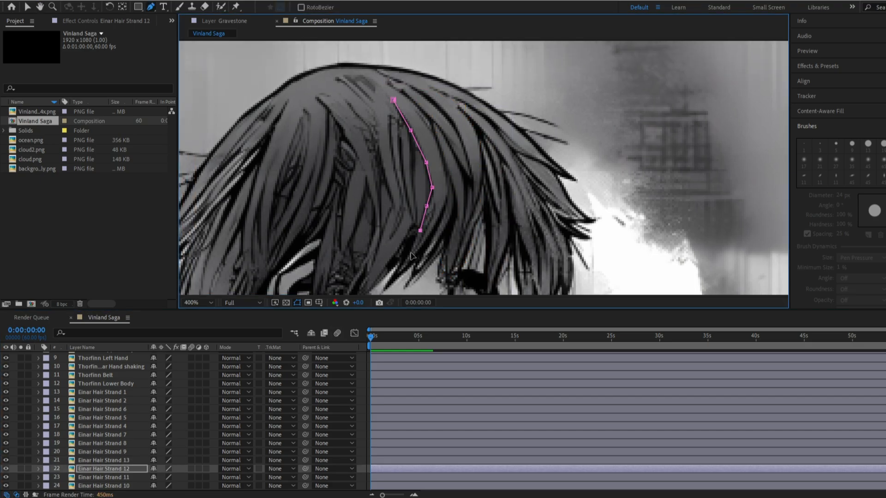
left_click(393, 100)
scroll(131, 426, "down", 2)
key("ctrl+s")
Mask the wide strand falling from the crown to the sideburn on the Einar Hair Strand 11 layer
left_click(131, 426)
left_click_drag(408, 144, 451, 98)
left_click(394, 263)
left_click(429, 231)
left_click(447, 209)
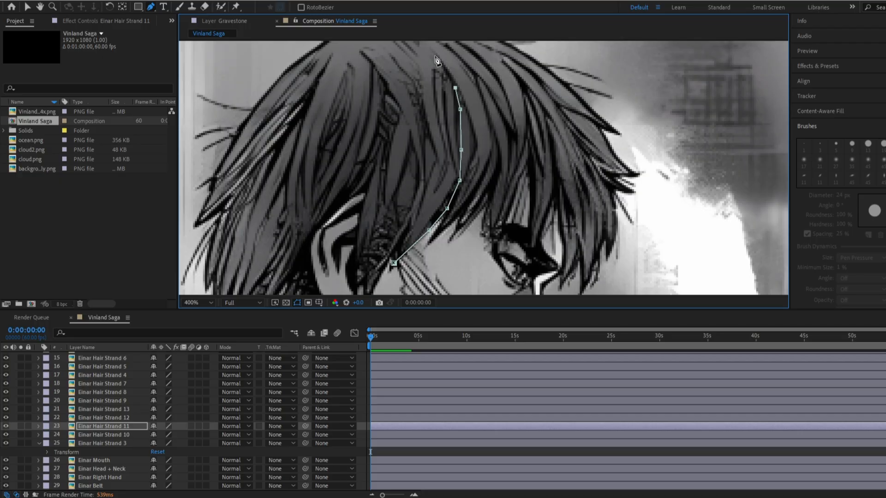
left_click(435, 50)
left_click(422, 63)
left_click(430, 113)
left_click(435, 159)
left_click(394, 263)
key("comma")
key("period")
Mask the strand in the middle of the hair above the sideburn on the Einar Hair Strand 10 layer
left_click(120, 434)
left_click_drag(358, 52, 415, 50)
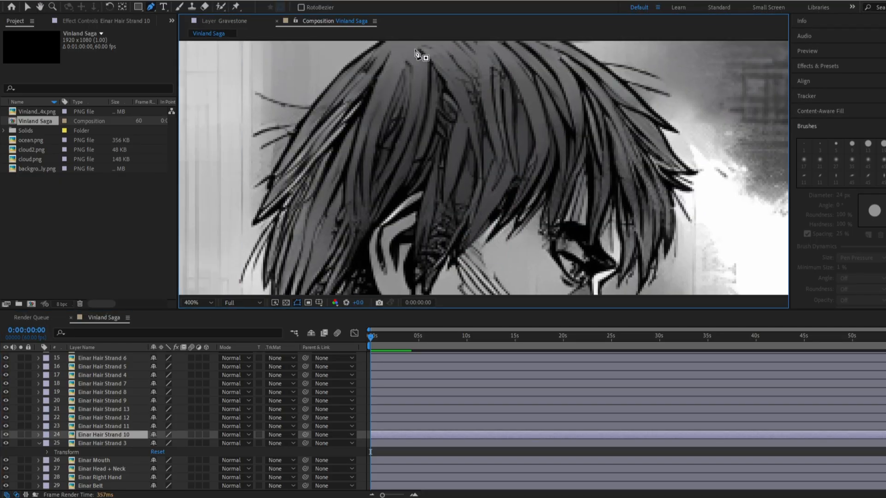
left_click(473, 131)
left_click(463, 176)
left_click(461, 106)
left_click(473, 131)
Duplicate the Einar Hair Strand 3 layer twice for two more strands
left_click(127, 444)
key("comma")
key("ctrl+d")
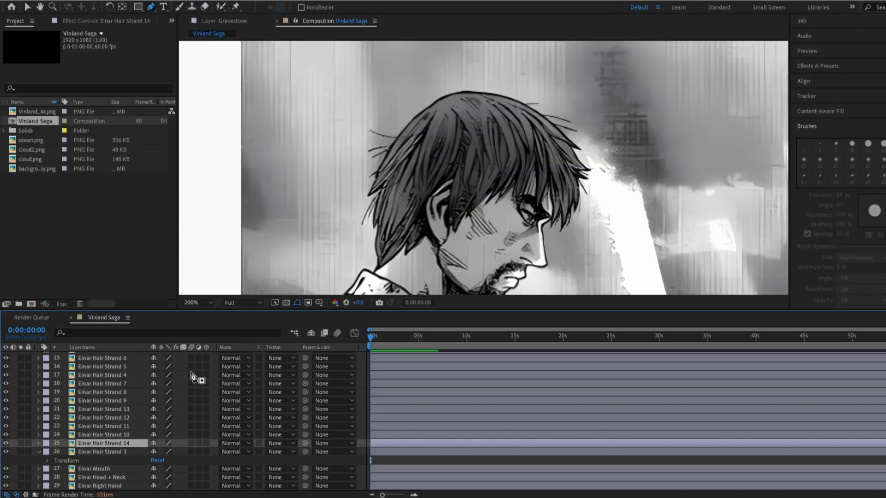
key("ctrl+d")
Mask the strand falling from the crown to the top of the ear on the Einar Hair Strand 15 layer
key("period")
left_click_drag(447, 81, 469, 89)
left_click(469, 89)
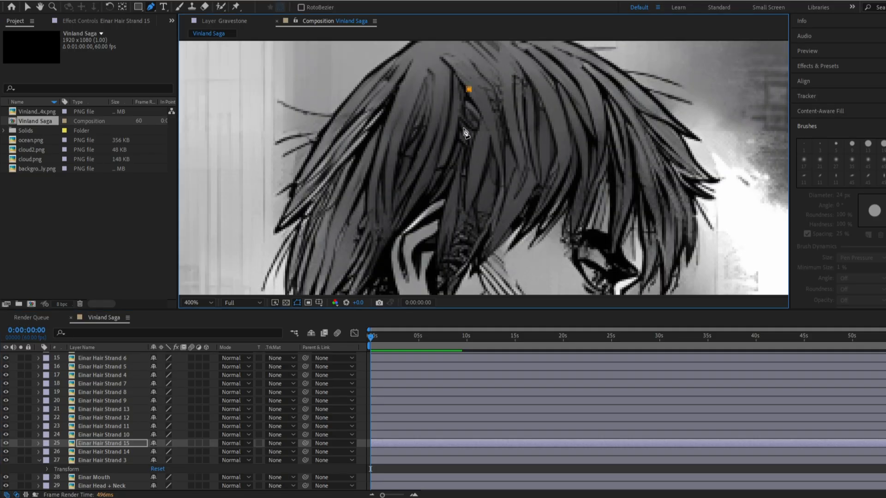
left_click(464, 128)
left_click(453, 164)
left_click(438, 194)
left_click(422, 213)
Mask the strand running from the crown down behind the ear on the Einar Hair Strand 14 layer
scroll(159, 393, "down", 1)
left_click(129, 426)
left_click(444, 59)
left_click(452, 73)
left_click(447, 121)
left_click(417, 191)
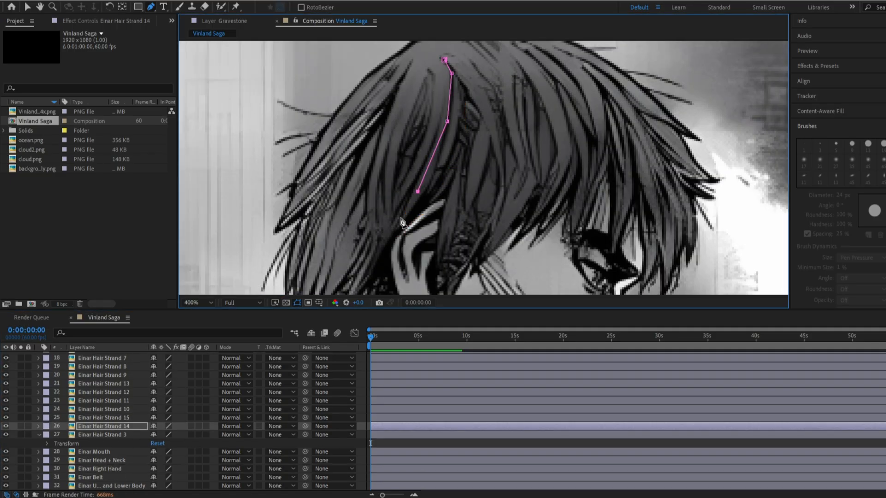
left_click(400, 219)
left_click(379, 248)
Duplicate the Einar Hair Strand 3 layer three times for the strands at the back of the head
left_click(134, 436)
key("ctrl+d")
key("ctrl+d")
key("ctrl+d")
Mask the outer strand along the upper back of the head on the Einar Hair Strand 18 layer
left_click(409, 66)
left_click(393, 97)
left_click(368, 128)
left_click(337, 166)
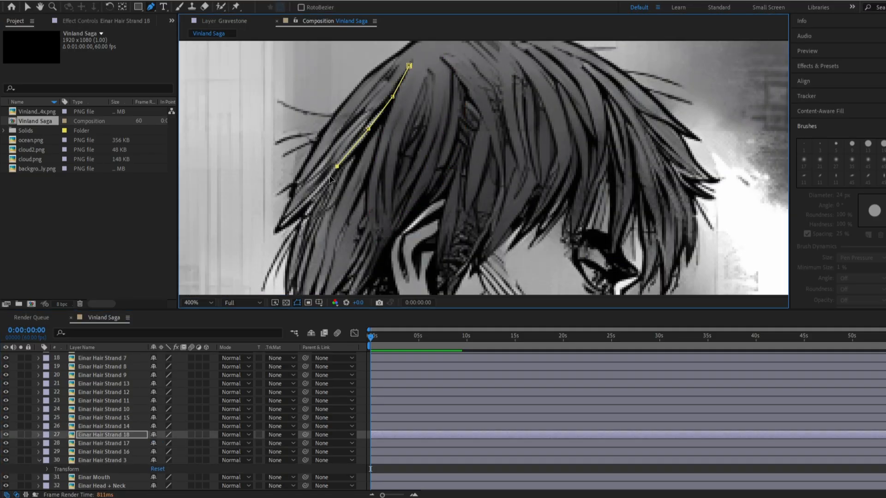
left_click(314, 196)
left_click(299, 216)
key("comma")
Mask the loose strand at the lower back of the head on the Einar Hair Strand 17 layer
left_click(127, 444)
key("period")
left_click(365, 137)
left_click(334, 175)
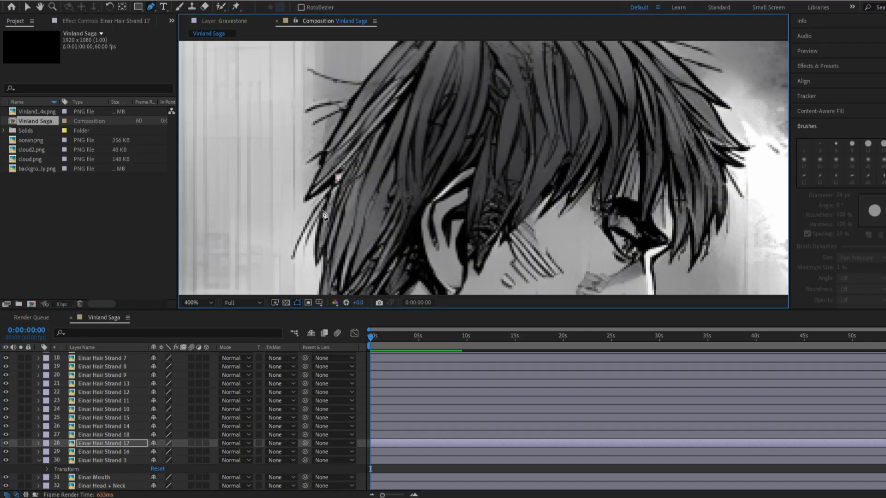
left_click(318, 208)
left_click(313, 242)
left_click(312, 263)
Mask the hair behind the ear down to the nape on the Einar Hair Strand 16 layer
left_click(345, 183)
left_click(344, 207)
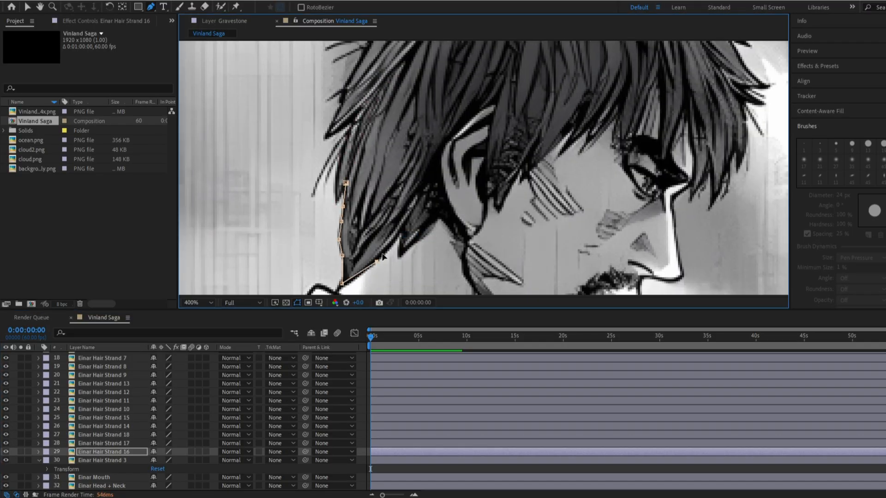
left_click_drag(492, 107, 485, 167)
left_click(498, 109)
left_click(464, 103)
left_click(339, 244)
key("comma")
key("comma")
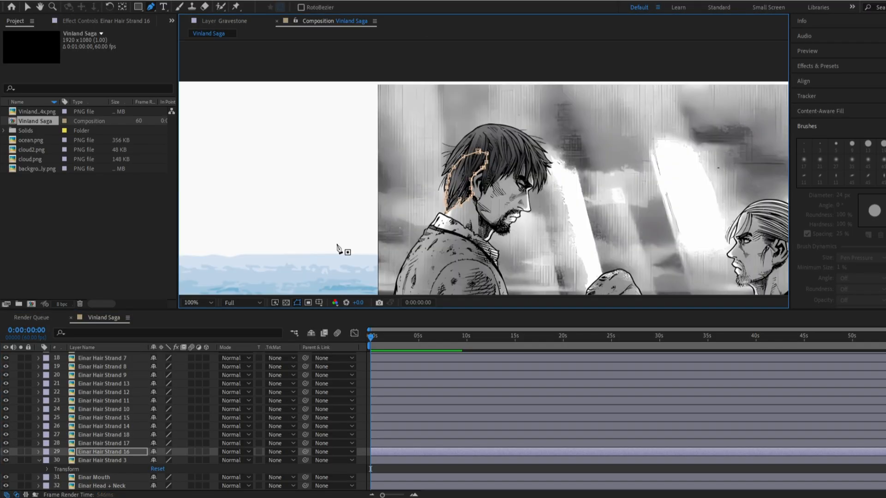
Delete the leftover Einar Hair Strand 3 layer
scroll(121, 425, "down", 2)
left_click(116, 409)
left_click_drag(456, 242, 363, 242)
key("Delete")
Mask Einar's lips on the Einar Mouth layer
left_click(98, 418)
key("period")
key("period")
key("period")
left_click_drag(263, 165, 491, 119)
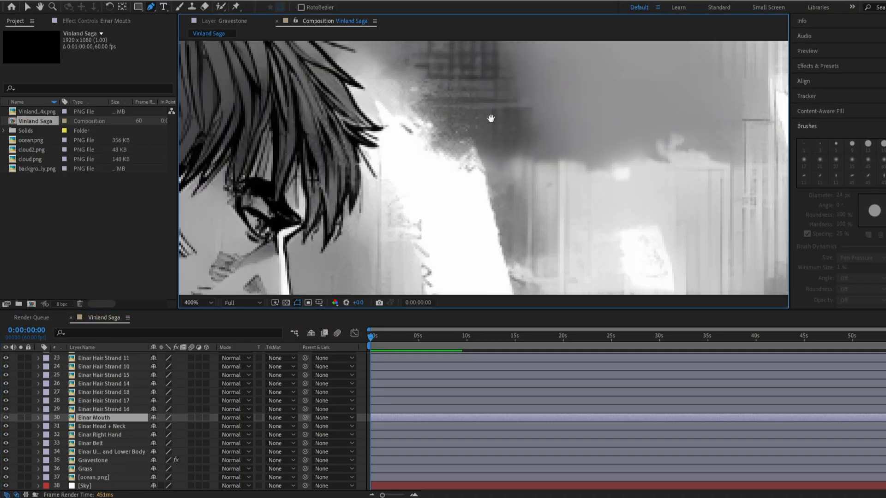
left_click_drag(314, 282, 600, 42)
left_click(468, 191)
left_click(455, 185)
left_click(428, 184)
Start the Einar Head + Neck mask at the back of the collar and trace it up through the hair across the head
left_click(106, 426)
key("comma")
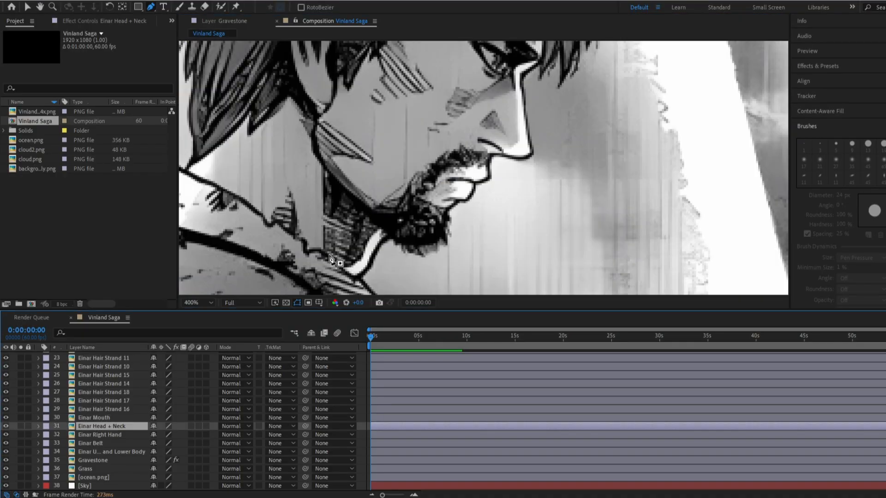
key("comma")
left_click_drag(324, 199, 367, 229)
key("period")
left_click(363, 227)
left_click(373, 204)
left_click(408, 143)
left_click(454, 74)
left_click_drag(463, 61, 415, 204)
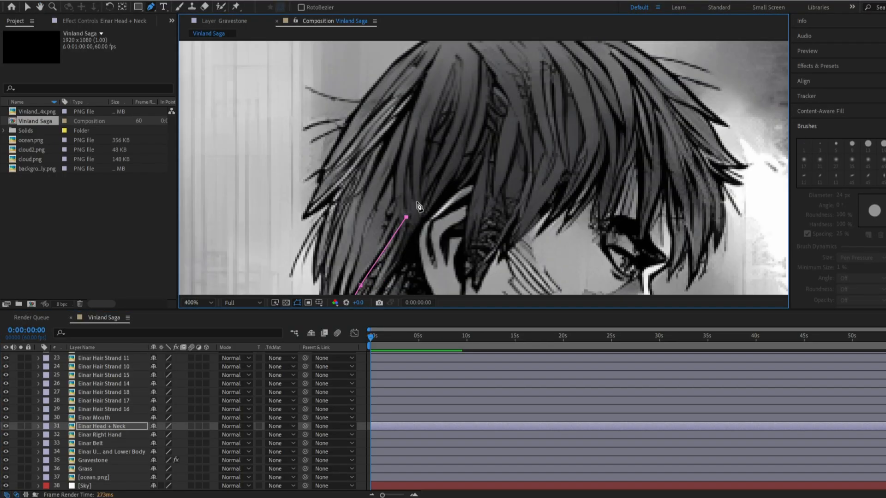
left_click(423, 170)
left_click(456, 119)
left_click(524, 111)
Continue the Einar Head + Neck mask down the face profile along the forehead, nose, lips and beard
left_click_drag(594, 243, 487, 103)
left_click(546, 171)
left_click(550, 198)
left_click(554, 220)
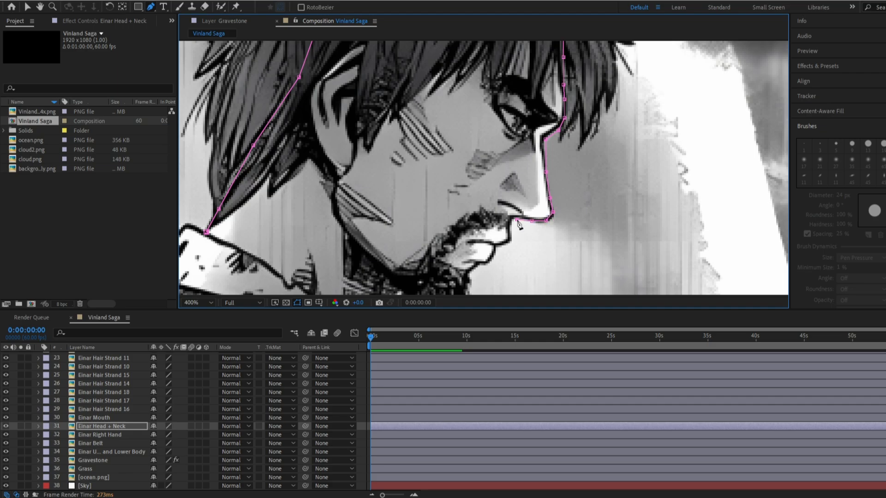
left_click_drag(481, 268, 497, 163)
left_click(490, 165)
left_click(484, 170)
left_click(485, 182)
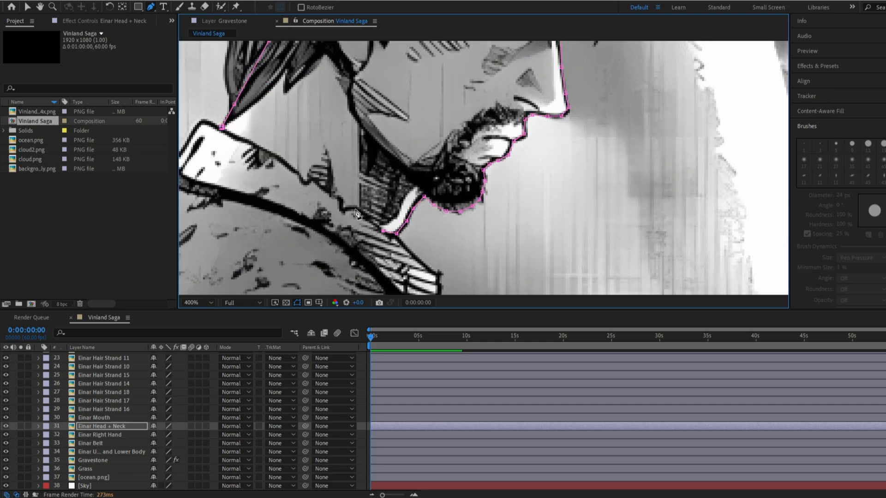
Close the Einar Head + Neck mask along the shirt collar to its starting point at the nape
left_click(299, 177)
left_click(280, 158)
left_click(254, 142)
left_click(222, 127)
key("comma")
key("comma")
Delete the Einar Right Hand layer
left_click(104, 436)
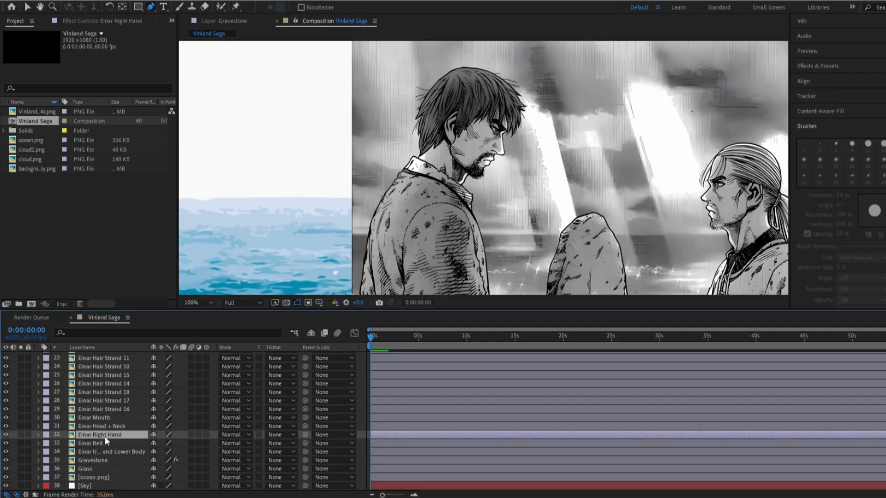
key("comma")
key("Delete")
Mask the loose belt strap hanging at Einar's hip on the Einar Belt layer with a closed path along both edges
left_click(104, 443)
key("period")
key("period")
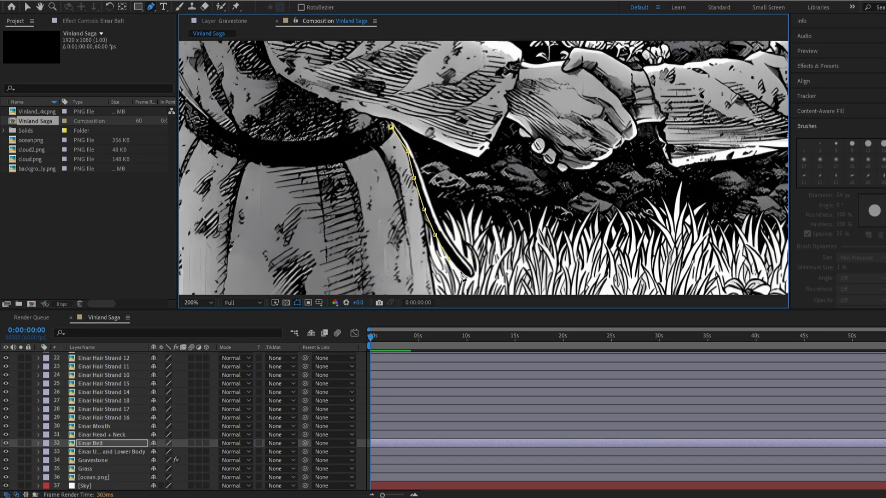
key("period")
left_click(438, 104)
left_click_drag(346, 117, 390, 293)
left_click(448, 180)
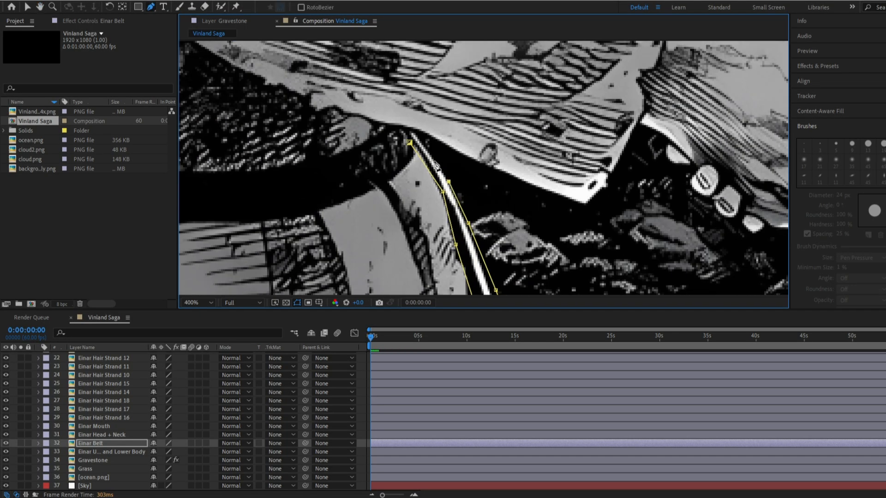
left_click(413, 132)
key("comma")
key("comma")
Start the Einar Upper Body and Lower Body mask at the front collar tip and trace it back over the collar
left_click(112, 452)
key("comma")
left_click_drag(492, 117, 492, 163)
scroll(466, 104, "up", 2)
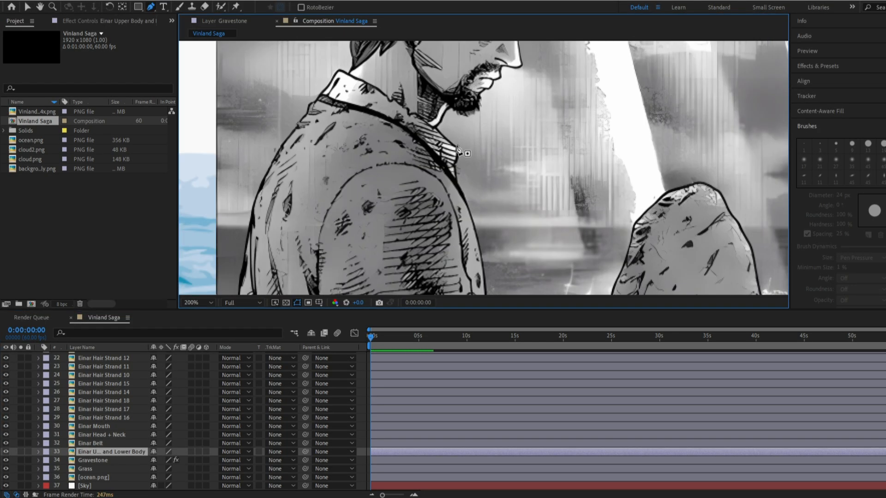
left_click(456, 145)
left_click(436, 129)
left_click(418, 116)
left_click(408, 116)
left_click(408, 108)
left_click(393, 99)
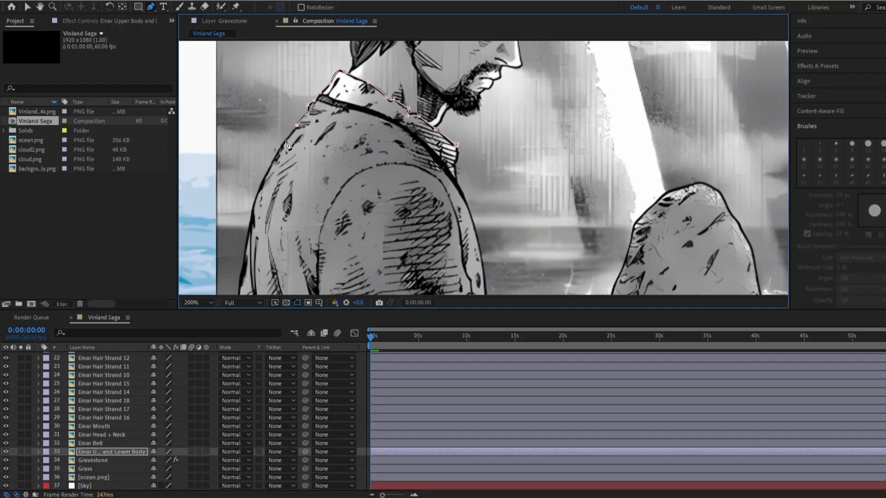
Continue the Einar Upper Body and Lower Body mask down his back and along the rear edge of the tunic
left_click_drag(240, 281, 284, 150)
left_click(283, 170)
left_click(283, 183)
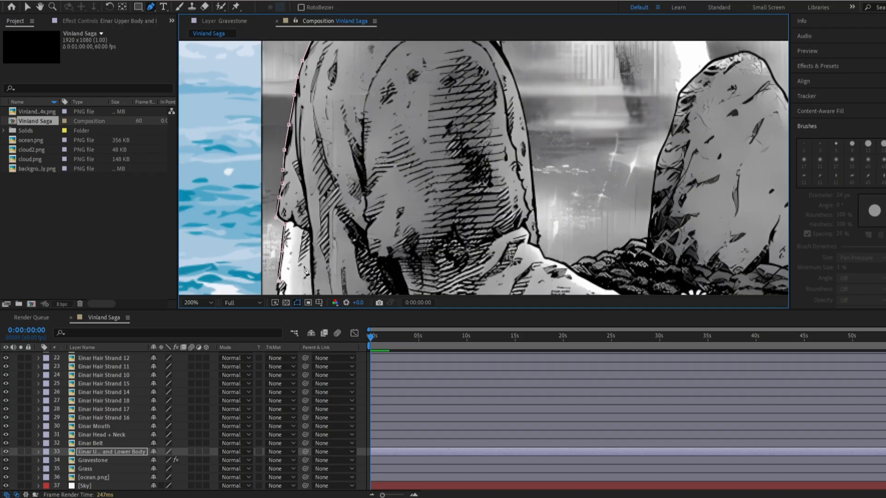
left_click_drag(304, 271, 358, 135)
left_click(334, 210)
left_click(338, 245)
left_click(341, 271)
left_click_drag(362, 232, 362, 83)
left_click(344, 139)
left_click_drag(359, 209, 397, 129)
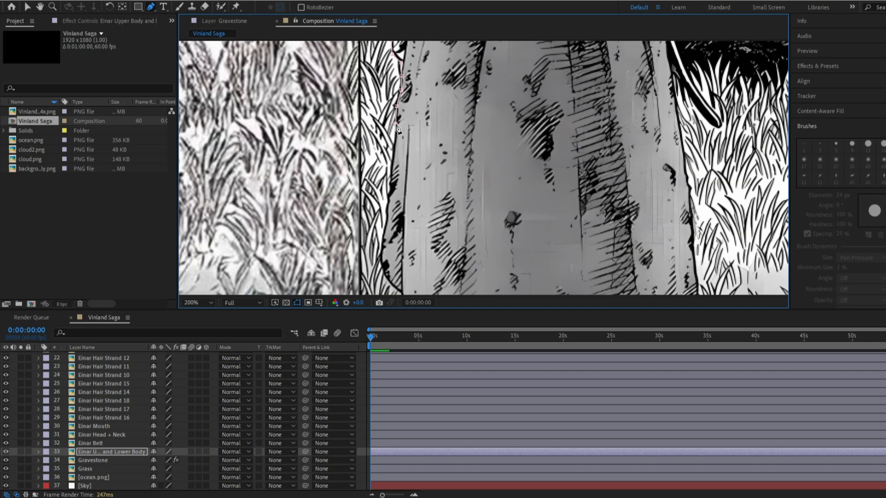
Carry the Einar body mask around the rear corner of the tunic and across its bottom edge to the front
left_click_drag(386, 251, 384, 113)
left_click(416, 195)
left_click(681, 193)
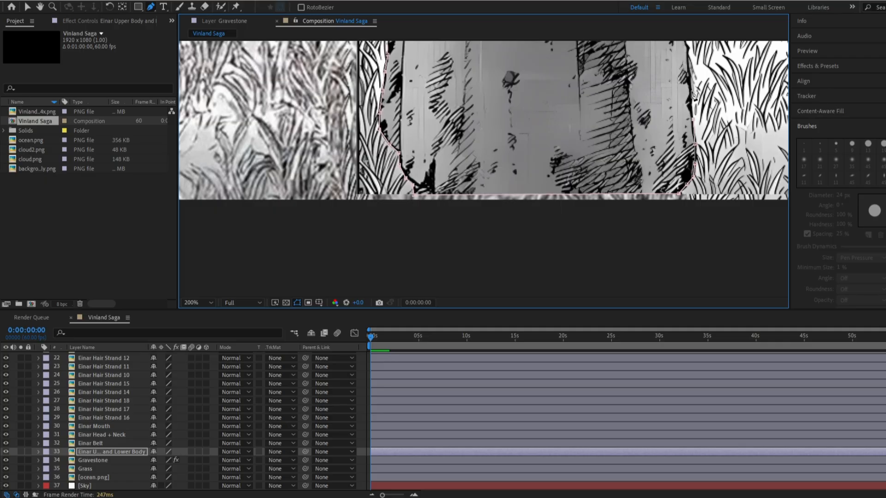
Trace the Einar body mask up the front edge of the tunic, cutting behind the sleeve to the lower chest
left_click_drag(694, 96, 564, 242)
left_click(550, 170)
left_click_drag(544, 128, 574, 234)
left_click(536, 183)
left_click_drag(516, 138, 533, 235)
left_click(549, 149)
left_click(553, 136)
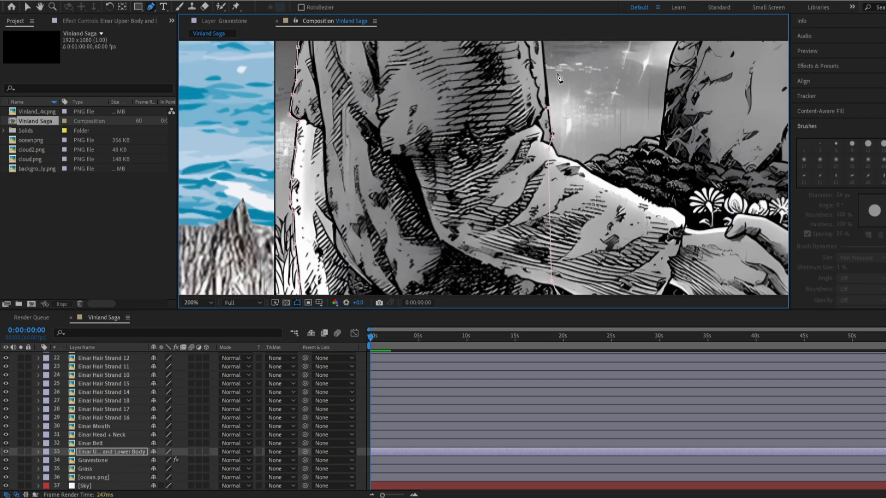
Close the Einar body mask by tracing up the chest to its starting point at the collar tip
left_click_drag(558, 73, 556, 199)
left_click(535, 140)
left_click(529, 117)
left_click_drag(526, 100, 532, 234)
left_click(526, 227)
scroll(517, 210, "down", 2)
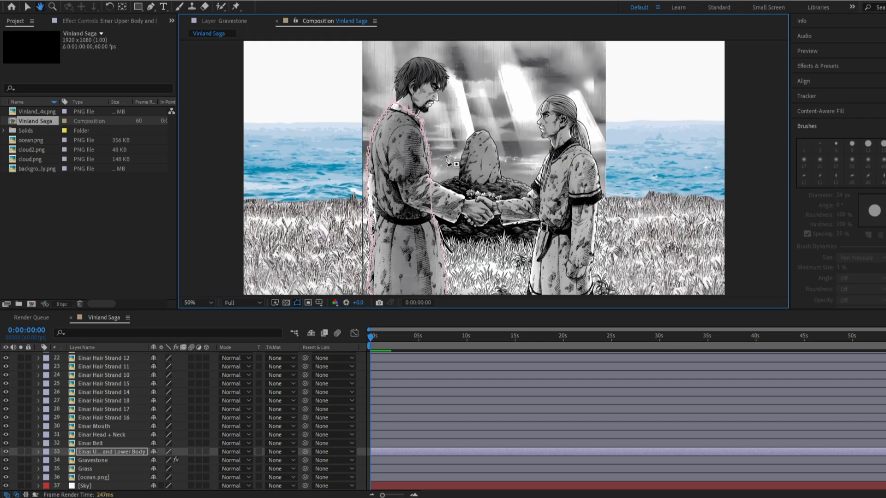
Check the Gravestone, Grass and ocean.png layers by toggling visibility and selecting them in turn
left_click(6, 461)
left_click(6, 468)
left_click(6, 468)
left_click(98, 469)
left_click(98, 476)
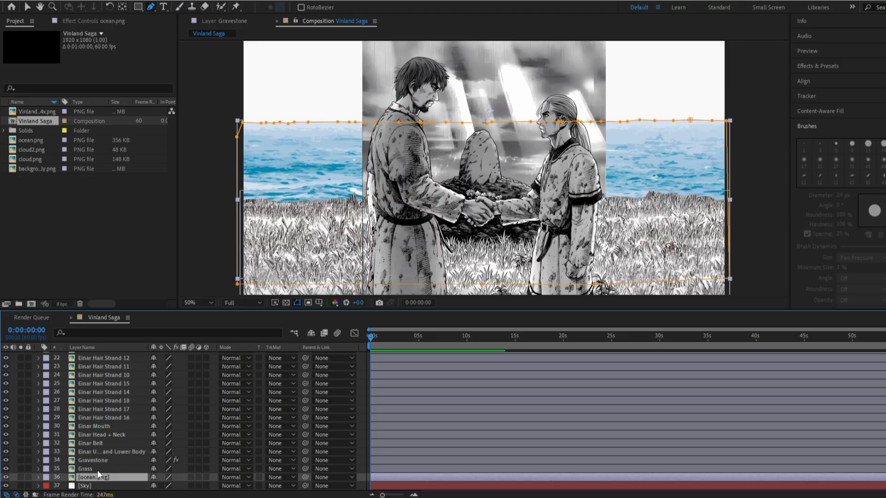
left_click(98, 462)
left_click(106, 444)
Toggle the visibility of the Thorfinn and Einar Hand shaking layer to check what it covers
scroll(93, 439, "up", 7)
left_click(74, 434)
left_click(6, 433)
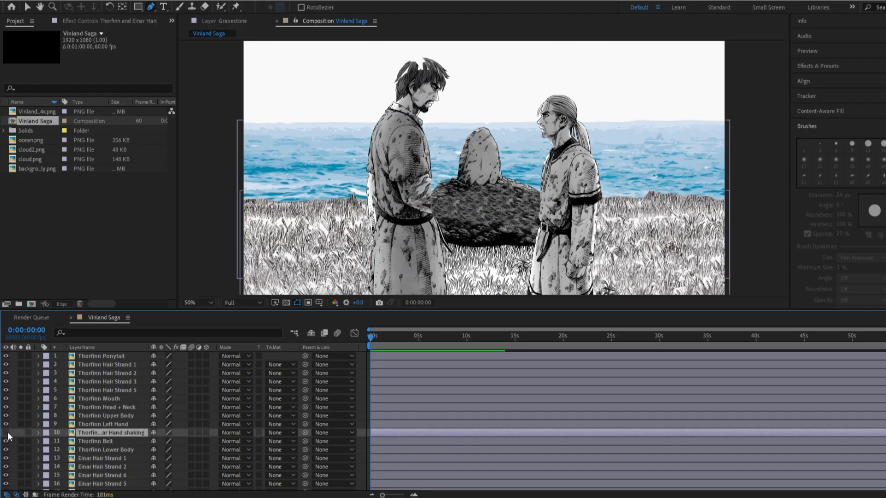
left_click(6, 433)
left_click(6, 433)
left_click(6, 432)
Start the Hand shaking layer's mask at Einar's front shoulder, tracing over the shoulder seam and down the back of his sleeve
scroll(356, 177, "up", 1)
scroll(356, 176, "up", 3)
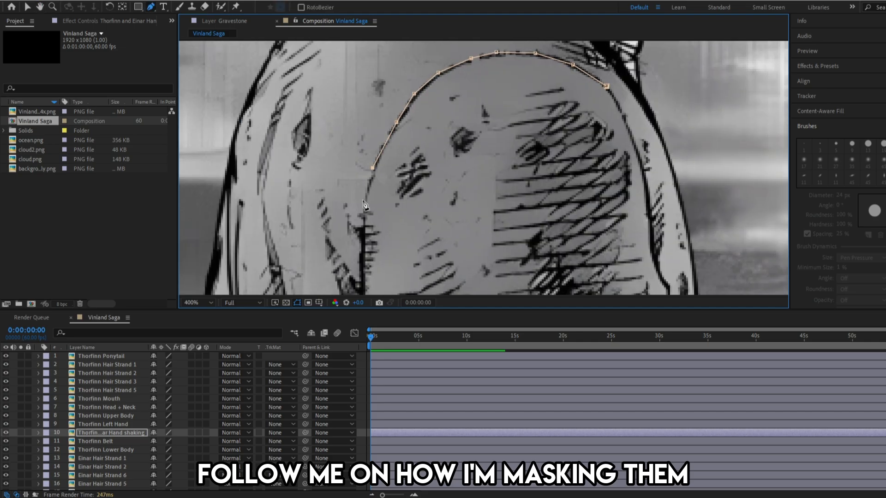
scroll(398, 162, "down", 2)
scroll(398, 162, "down", 2)
left_click(398, 177)
left_click(398, 194)
left_click(397, 208)
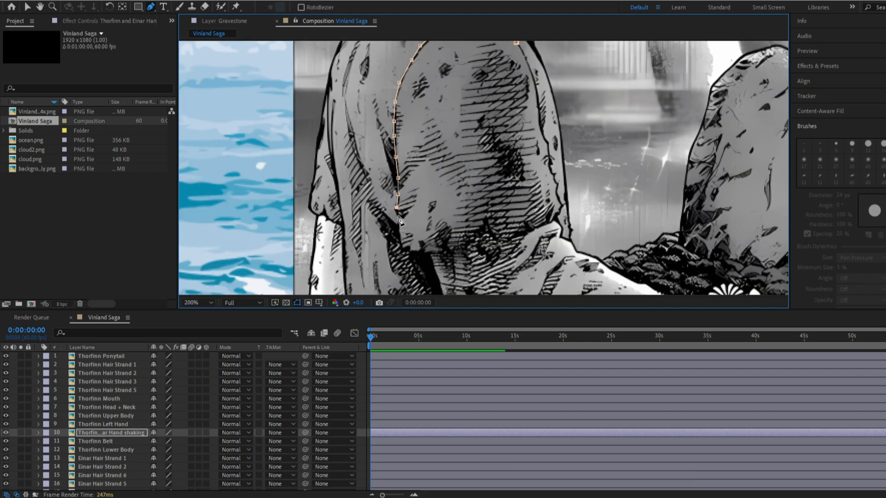
Continue the Hand shaking mask around Einar's elbow and along the underside of his forearm sleeve towards the cuff
left_click(428, 254)
left_click_drag(475, 256, 420, 130)
left_click(379, 146)
left_click(387, 174)
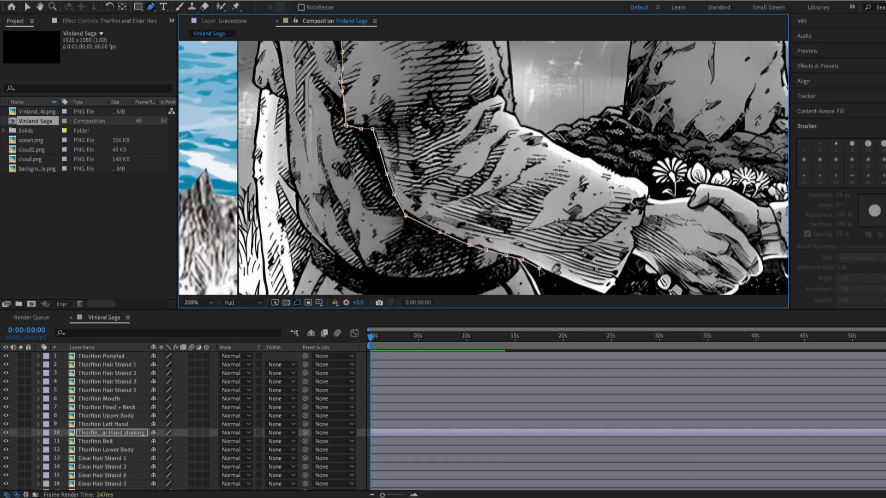
left_click(566, 279)
Trace the Hand shaking mask around Einar's cuff, under the clasped fingers and onto the lower edge of Thorfinn's sleeve
left_click_drag(574, 288, 391, 183)
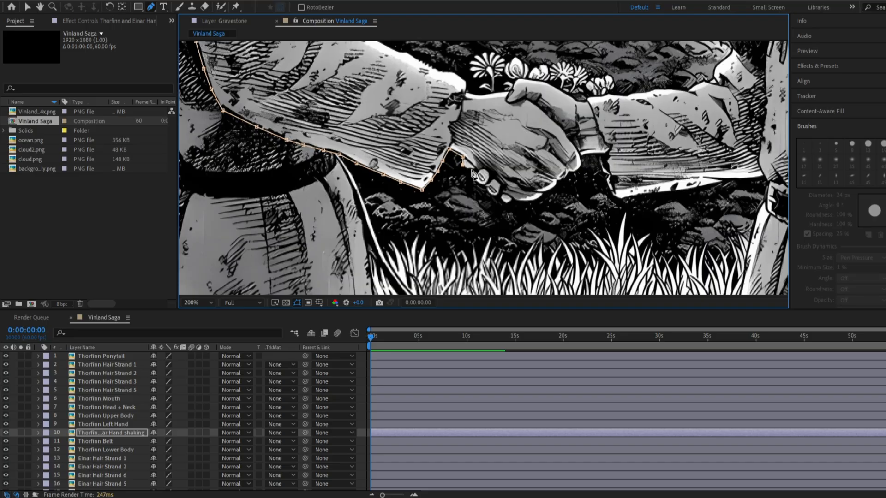
scroll(466, 167, "up", 2)
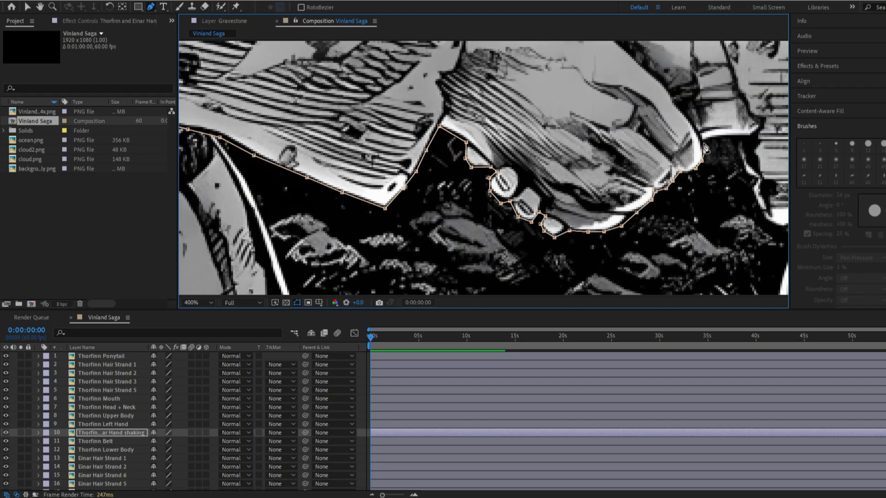
left_click_drag(705, 148, 472, 188)
left_click(570, 264)
left_click(603, 260)
left_click(638, 258)
left_click(673, 252)
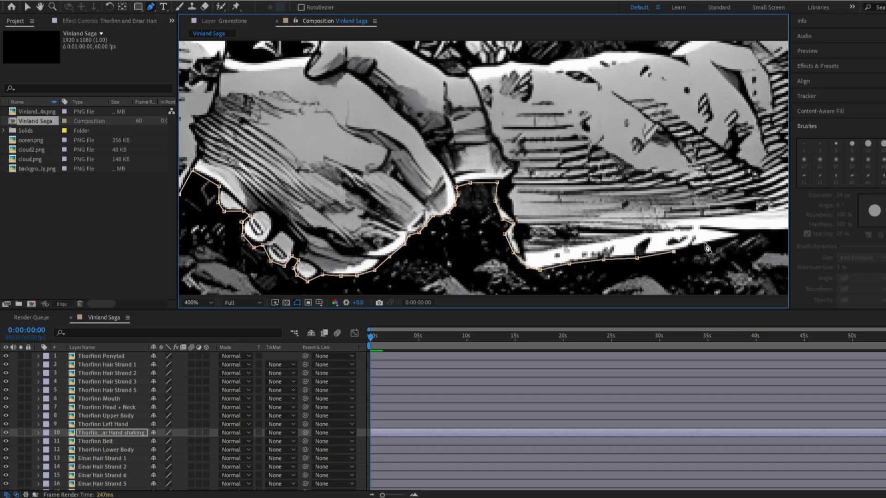
Extend the Hand shaking mask along the underside of Thorfinn's sleeve to the point where it meets his body
left_click(708, 243)
left_click(741, 232)
left_click_drag(685, 224, 490, 184)
scroll(490, 183, "down", 1)
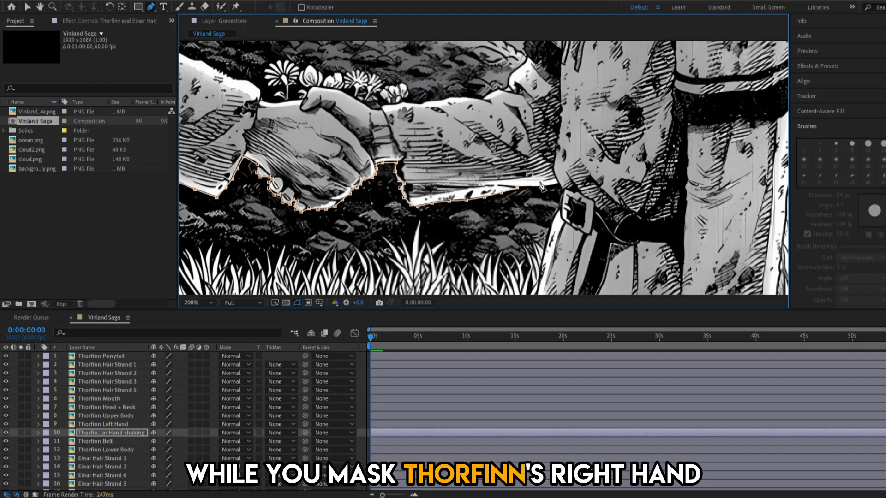
scroll(541, 185, "up", 1)
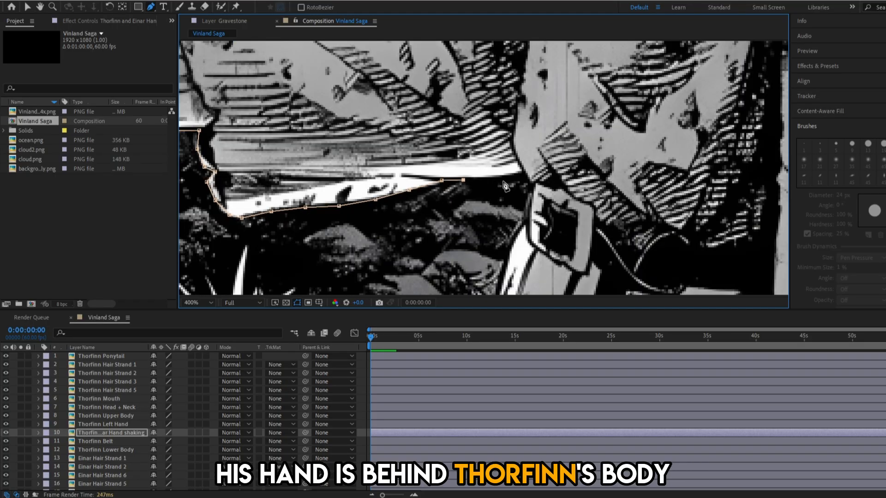
left_click(525, 173)
scroll(526, 175, "down", 2)
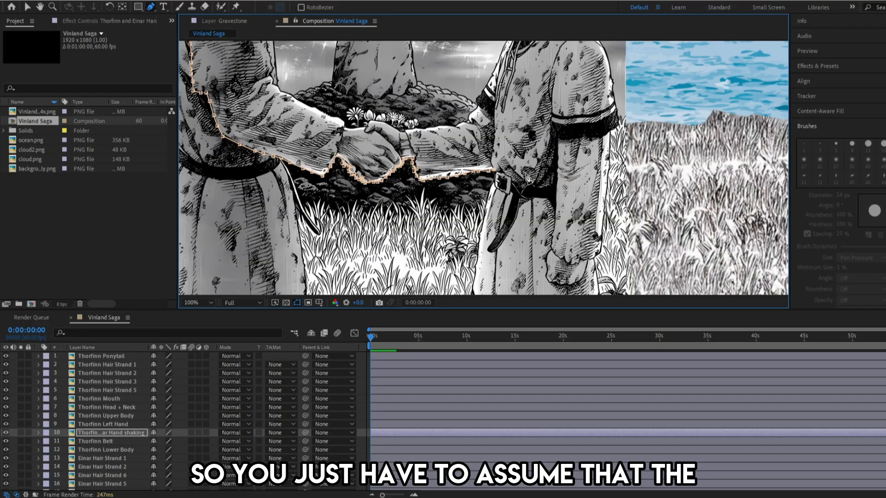
Run the Hand shaking mask up inside Thorfinn's torso to the collar and back down the outer edge of his short sleeve
scroll(500, 127, "up", 1)
left_click_drag(504, 155, 502, 185)
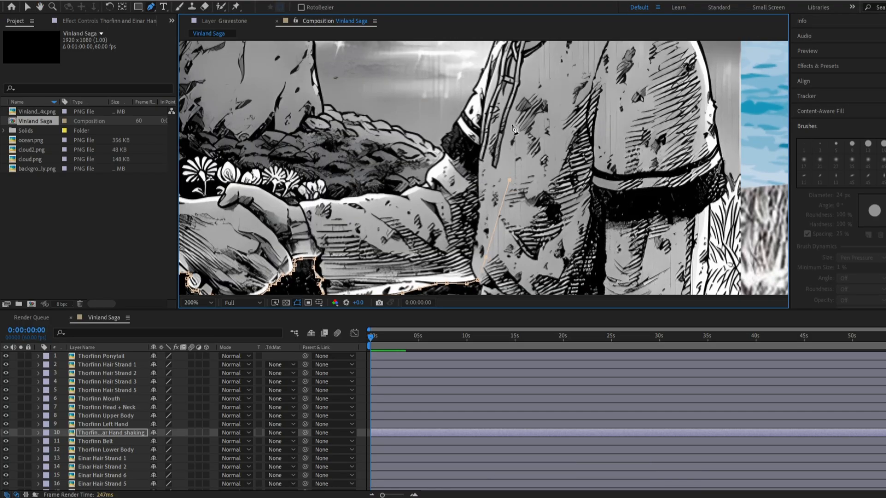
scroll(517, 176, "up", 3)
left_click_drag(483, 177, 518, 93)
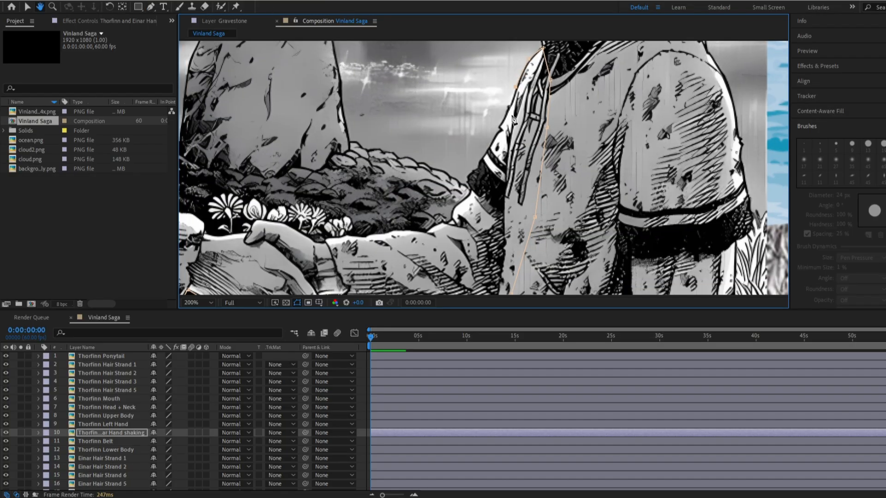
scroll(469, 185, "up", 2)
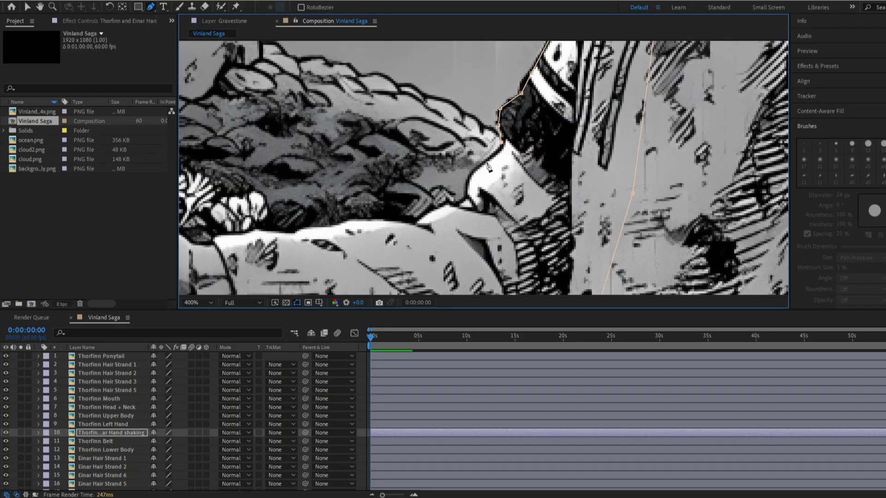
Trace the Hand shaking mask along the top of Thorfinn's forearm, over the clasped hands and up Einar's forearm
left_click_drag(270, 231, 461, 193)
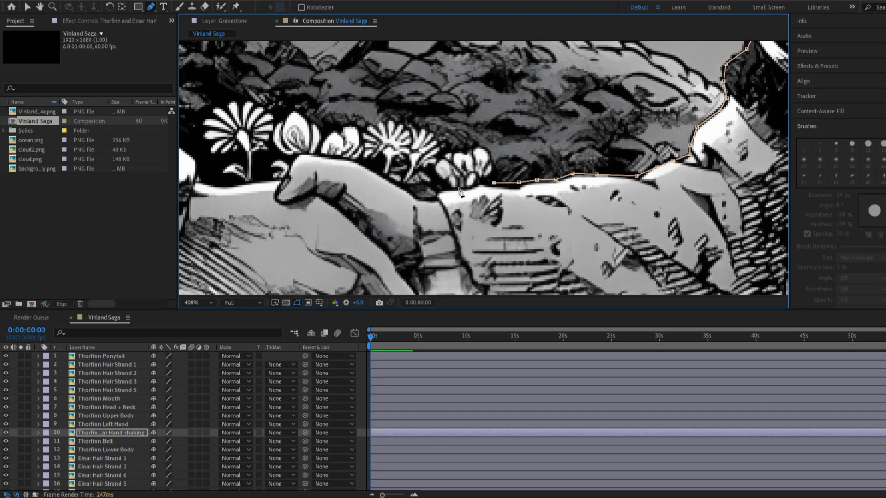
left_click_drag(295, 157, 453, 201)
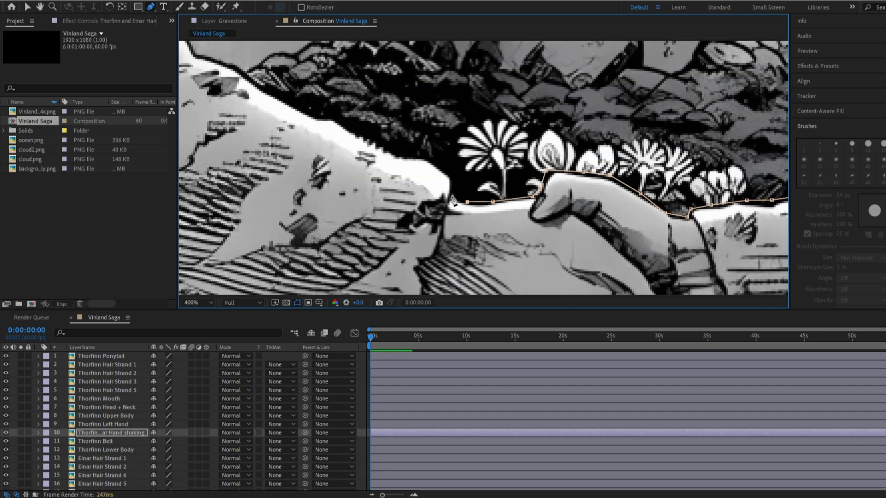
scroll(309, 116, "down", 2)
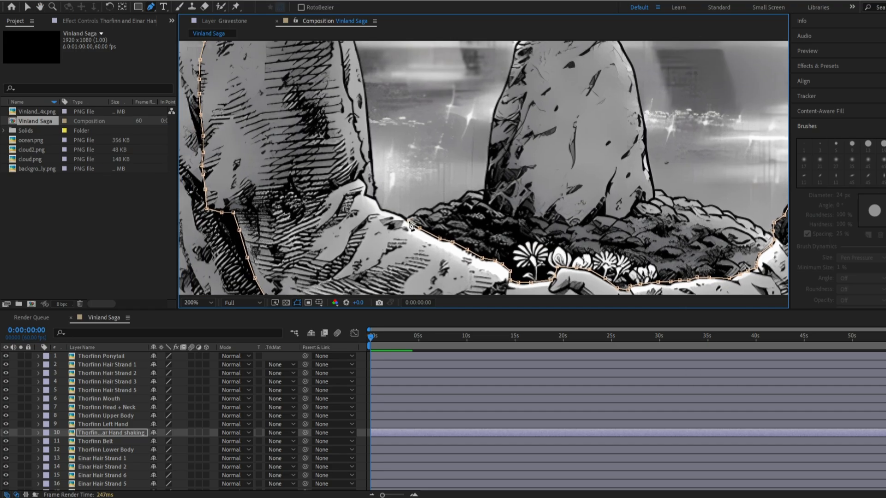
scroll(378, 203, "down", 1)
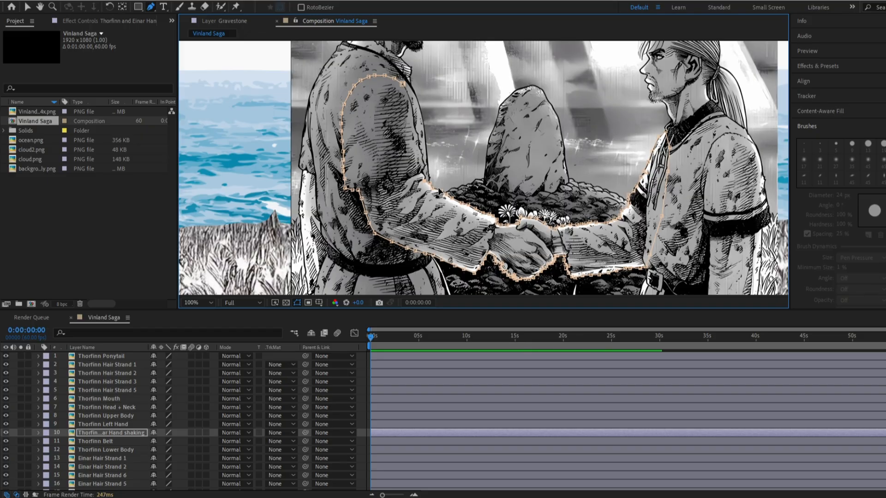
Close the Hand shaking mask by tracing up the front of Einar's upper sleeve to its starting point at the shoulder
scroll(427, 157, "up", 1)
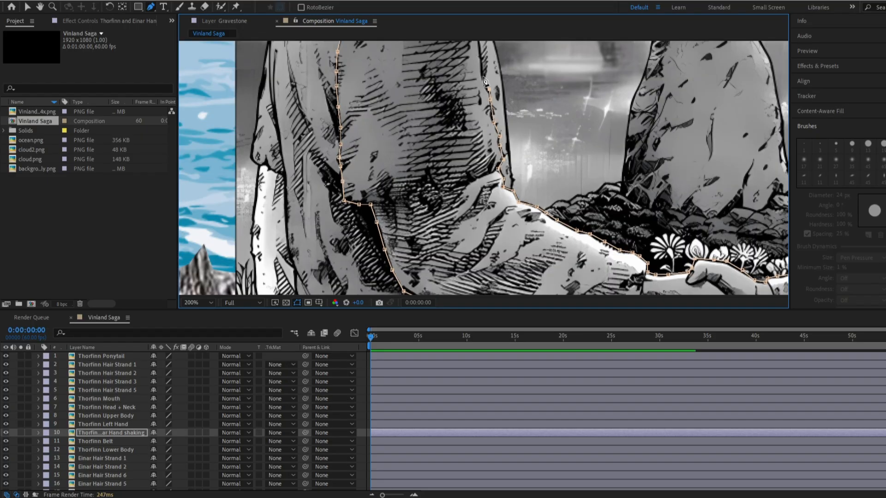
left_click_drag(484, 80, 502, 182)
scroll(479, 116, "down", 2)
left_click_drag(588, 155, 538, 154)
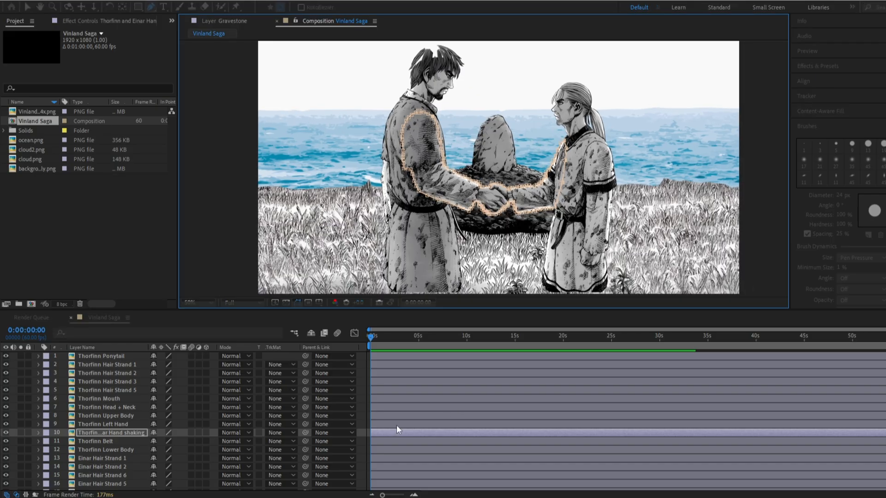
left_click(403, 431)
Duplicate the Einar Hair Strand 16 layer
left_click(121, 365)
scroll(129, 390, "down", 5)
left_click(119, 423)
left_click(119, 424)
scroll(132, 454, "down", 2)
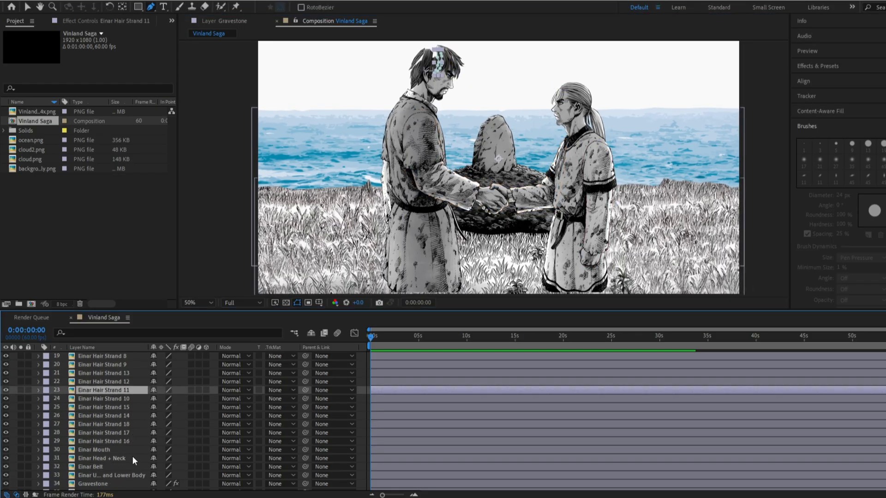
scroll(132, 455, "up", 1)
left_click(100, 440)
left_click(93, 449)
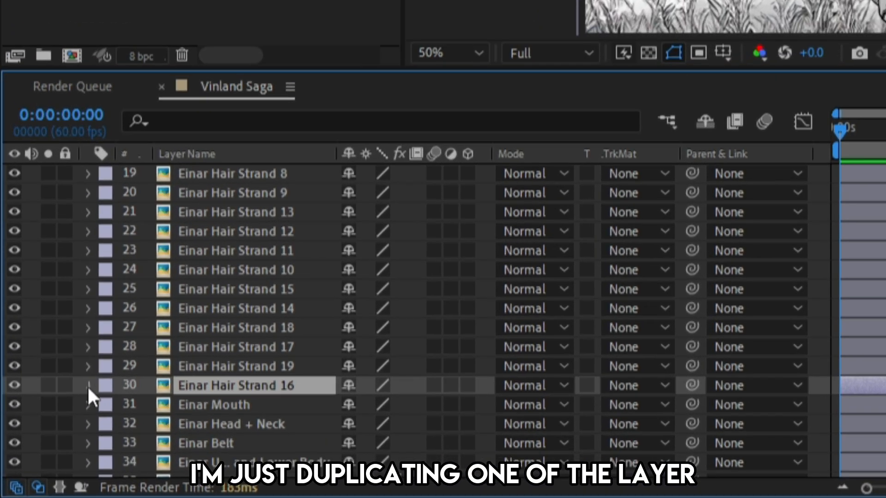
Remove the existing mask from the Einar Hair Strand 16 layer and save the project
left_click(38, 449)
key("Delete")
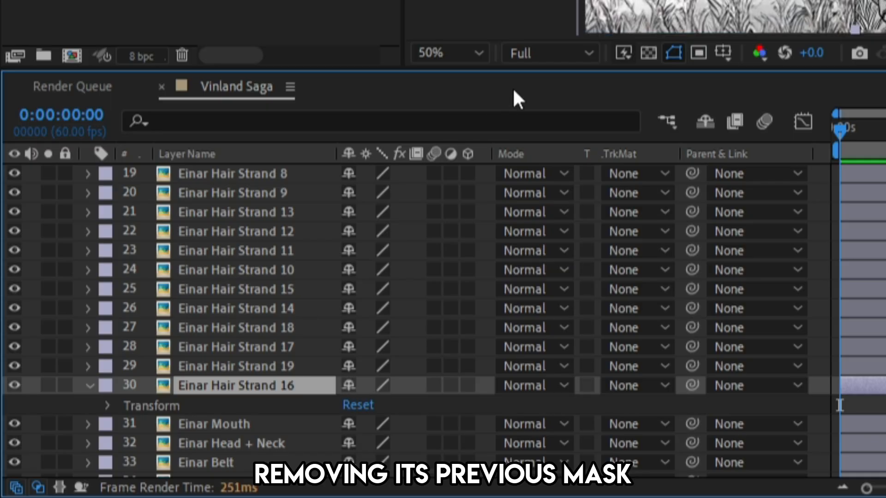
key("ctrl+s")
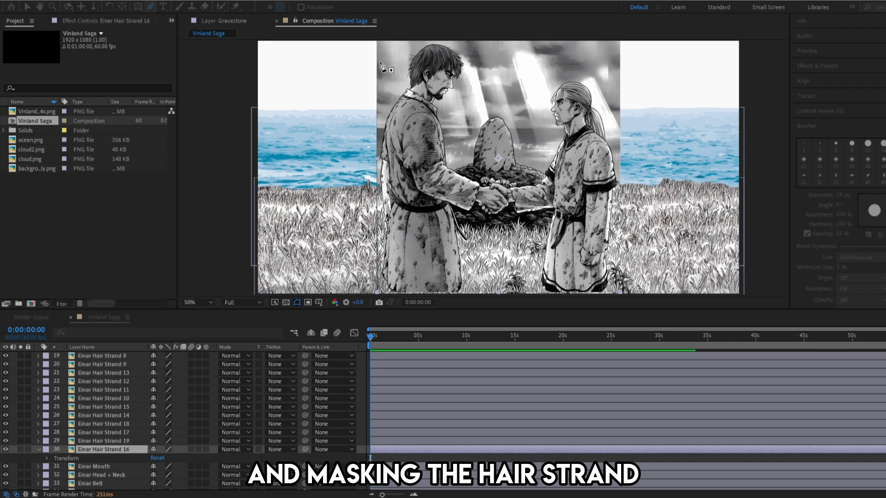
Check the unmasked Einar Hair Strand 16 layer around Einar's head by toggling layer visibility
scroll(395, 108, "up", 1)
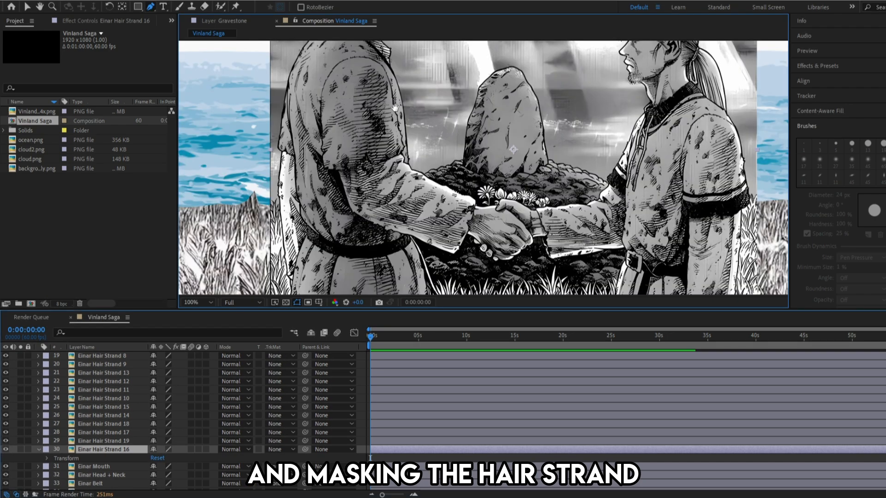
left_click_drag(392, 105, 442, 270)
left_click(9, 427)
left_click(5, 450)
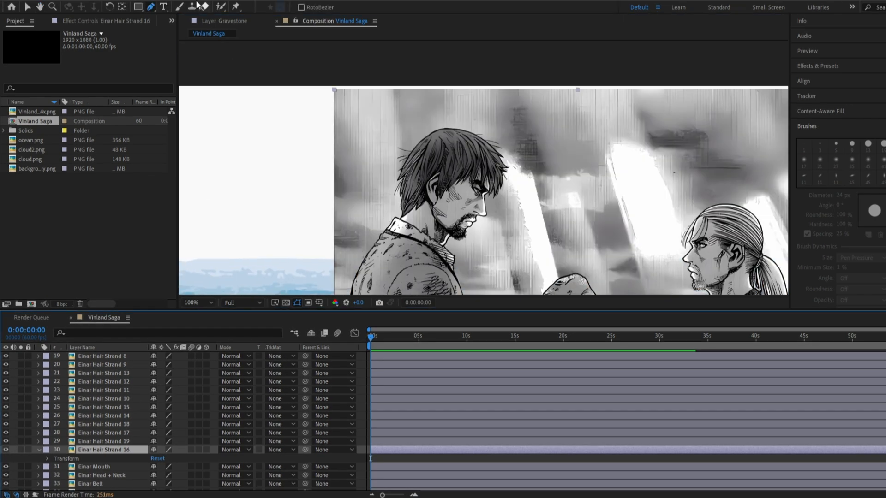
Mask the crown of Einar's hair on the Einar Hair Strand 16 layer, keeping the layer hidden while tracing and showing it again when finished
key("period")
left_click(5, 450)
left_click(313, 189)
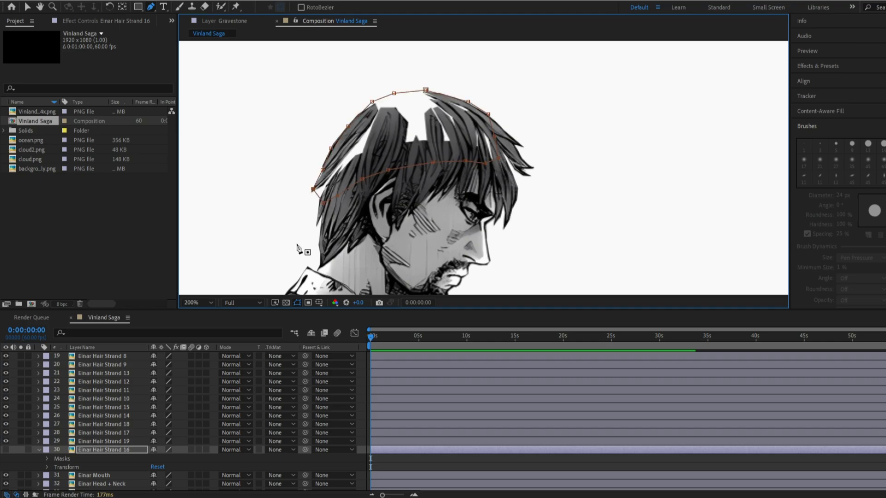
left_click(6, 450)
key("comma")
key("comma")
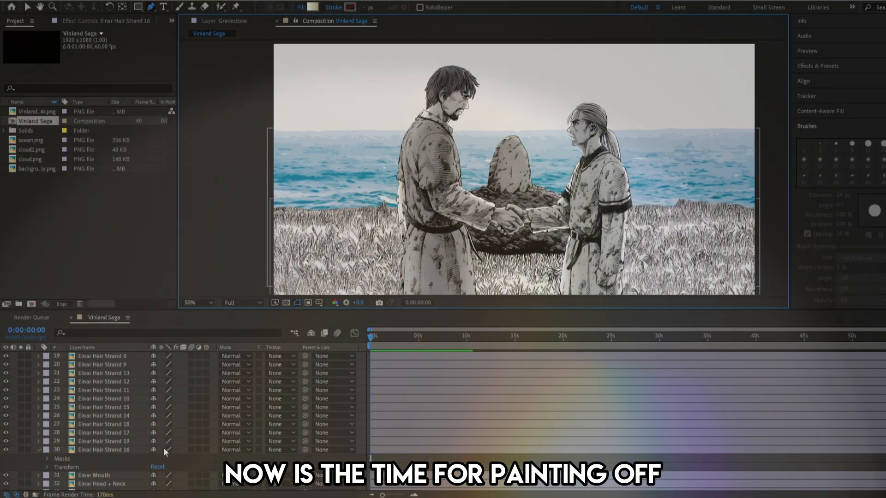
Open the Thorfinn Ponytail layer in its own viewer for painting and frame the lower end of the ponytail
scroll(103, 437, "up", 6)
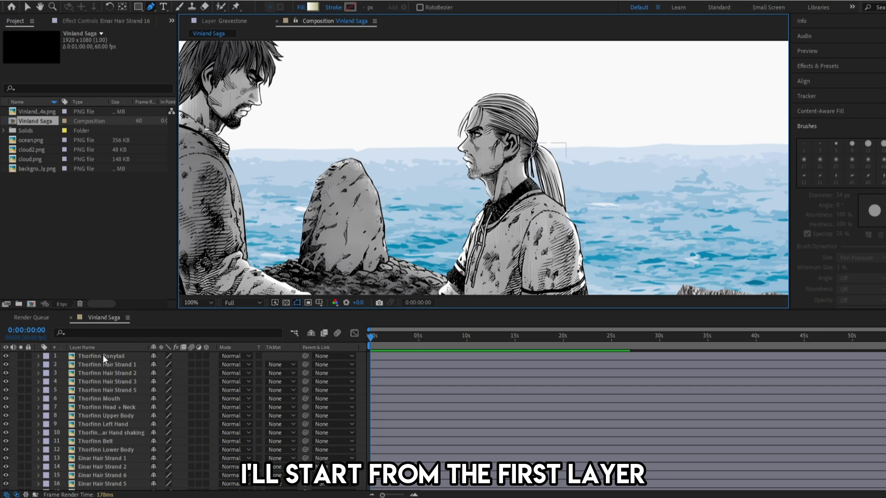
left_click(102, 357)
left_click_drag(581, 254, 457, 201)
scroll(508, 164, "up", 1)
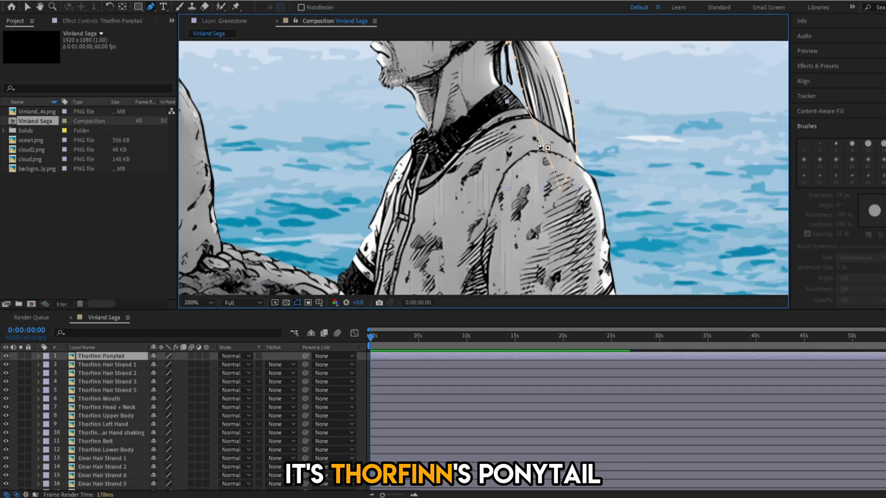
double_click(101, 356)
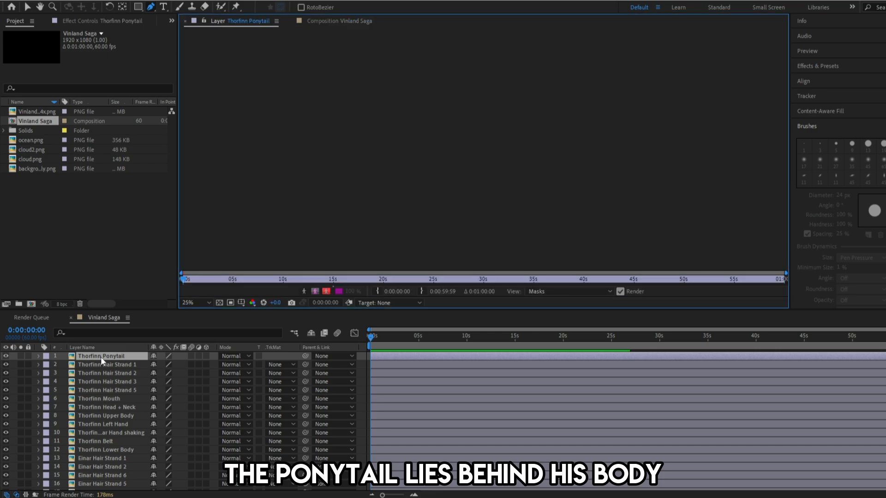
left_click(180, 7)
scroll(680, 119, "up", 1)
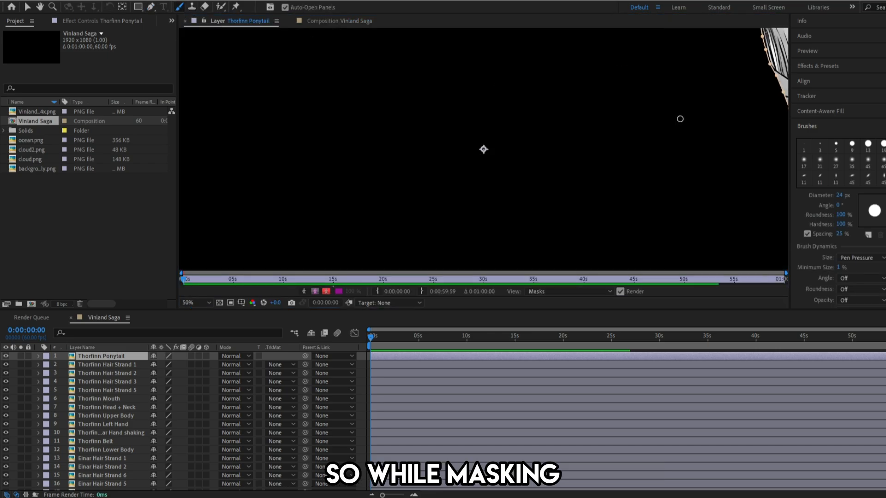
mouse_move(625, 138)
left_mouse_down()
mouse_move(434, 184)
mouse_move(343, 217)
left_mouse_up()
scroll(479, 174, "up", 1)
left_click_drag(587, 193, 544, 218)
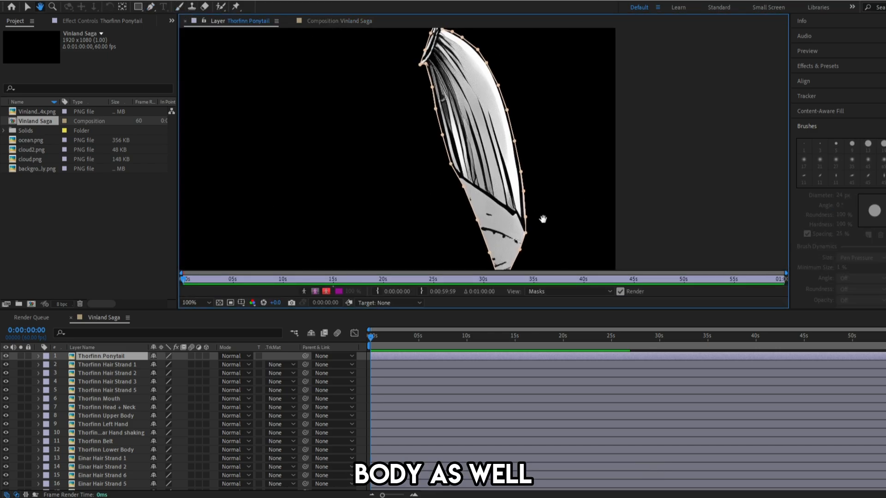
Clone-stamp hair strands over the body area at the ponytail's lower end and return to the Vinland Saga composition
left_click(192, 7)
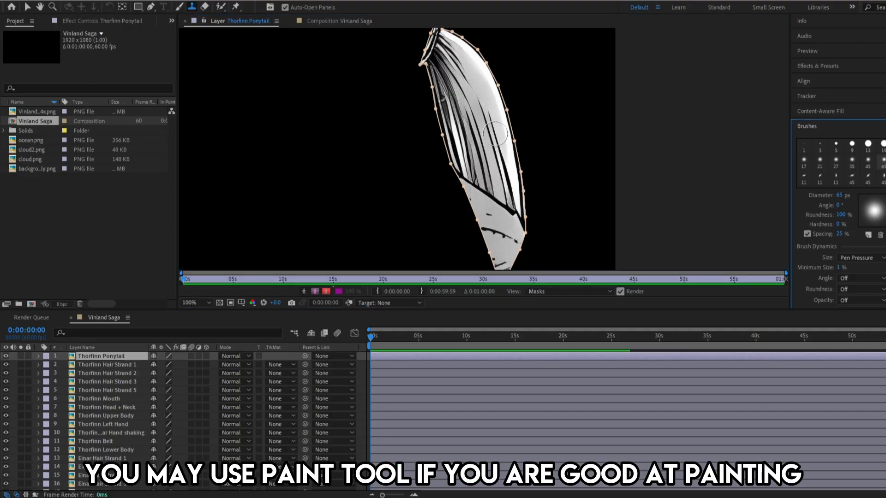
left_click(471, 110, "alt")
mouse_move(472, 164)
left_mouse_down()
mouse_move(465, 159)
mouse_move(489, 211)
mouse_move(460, 176)
left_mouse_up()
left_click(879, 147)
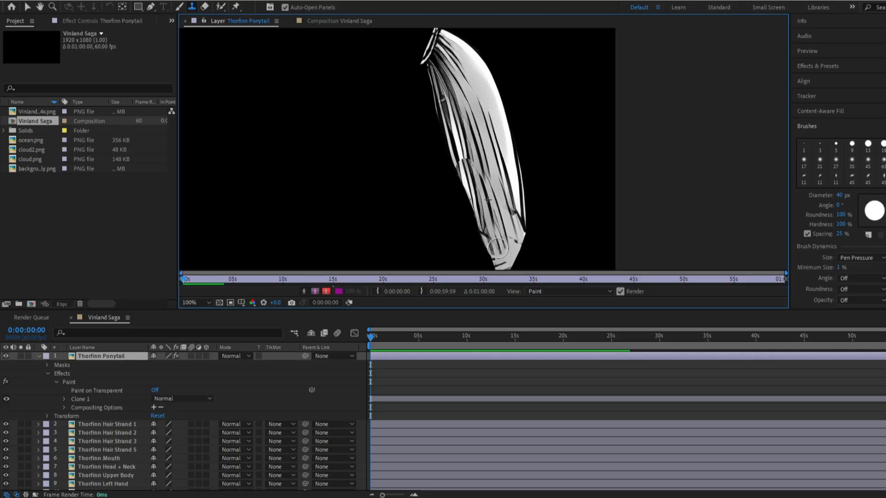
left_click_drag(497, 247, 498, 249)
left_click_drag(504, 162, 506, 252)
left_click_drag(506, 252, 505, 199)
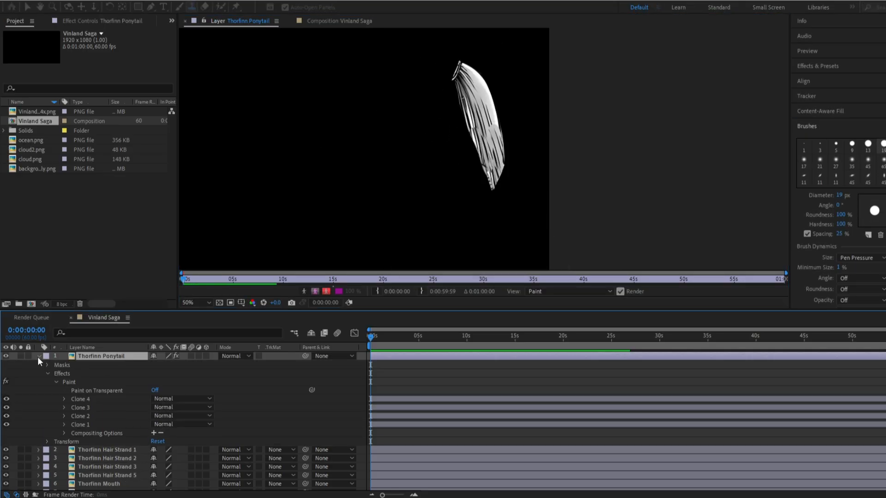
left_click(38, 356)
left_click(334, 21)
left_click(290, 21)
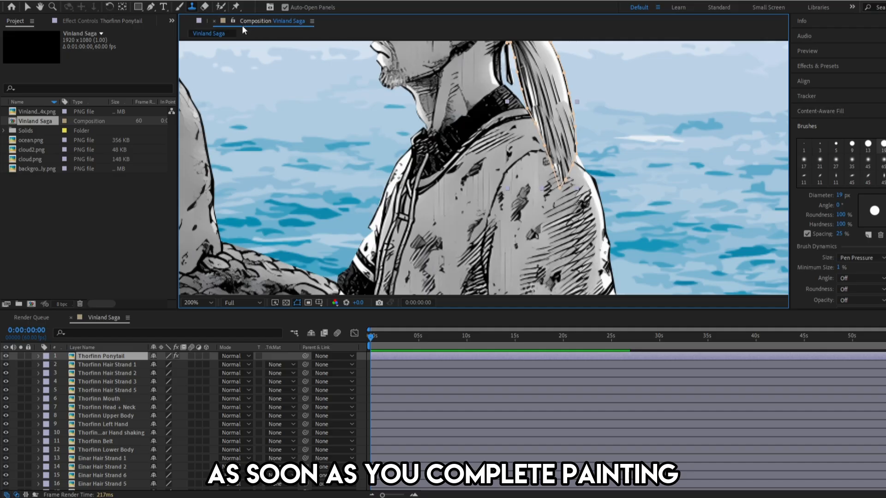
Check the painted ponytail in the composition and move the Thorfinn Ponytail layer directly below Thorfinn Upper Body
scroll(356, 133, "down", 1)
left_click_drag(360, 133, 381, 170)
scroll(380, 170, "up", 1)
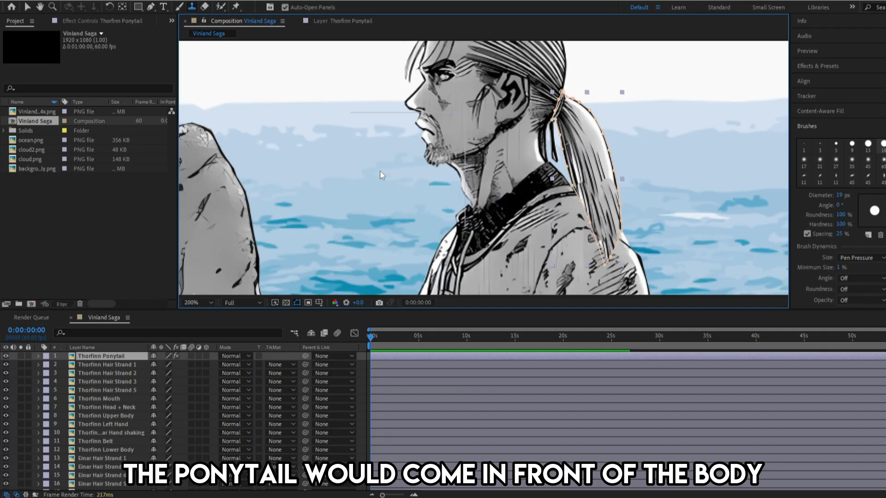
scroll(542, 231, "down", 1)
left_click(109, 364)
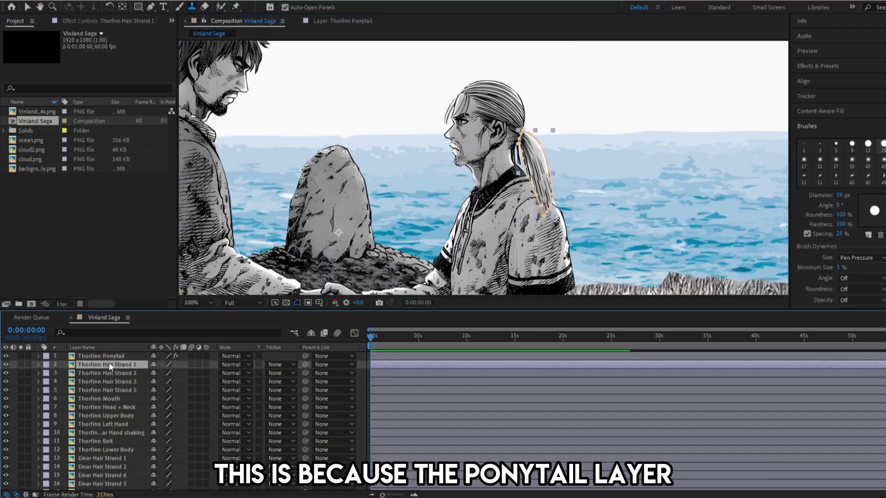
left_click(110, 355)
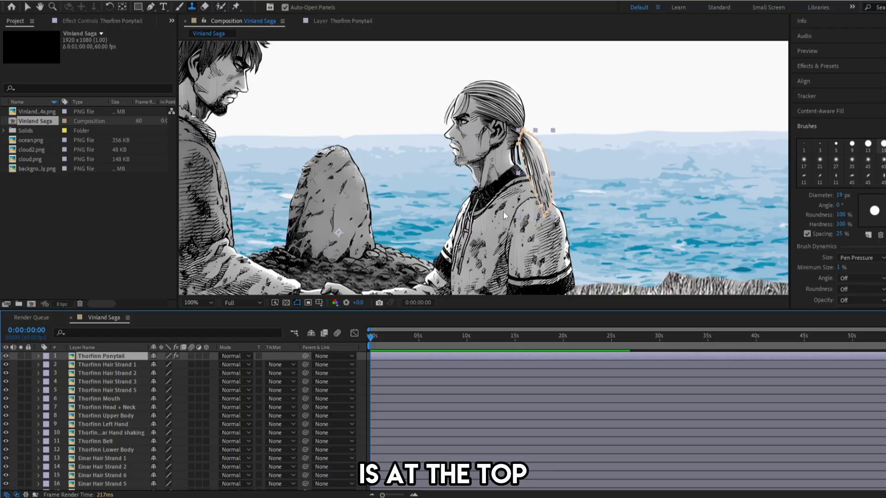
left_click_drag(114, 356, 124, 417)
Open the Thorfinn Head + Neck layer in its own viewer and frame the face
left_click(120, 389)
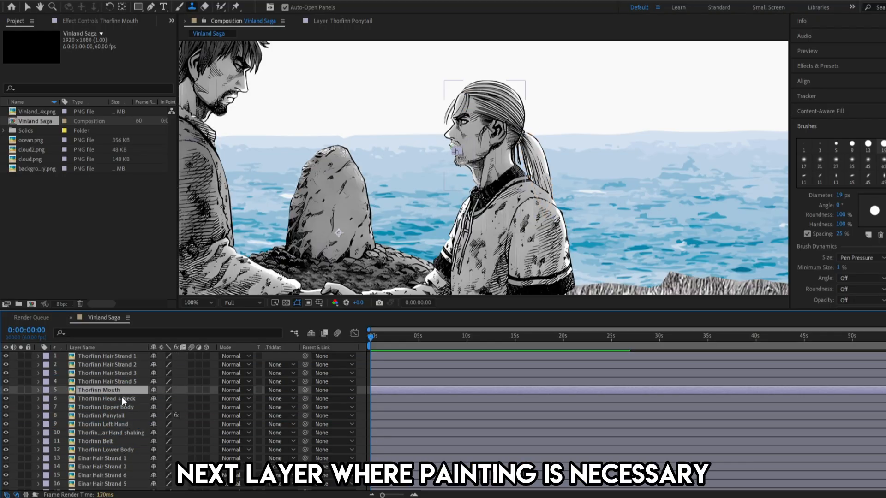
left_click(123, 398)
scroll(488, 209, "up", 2)
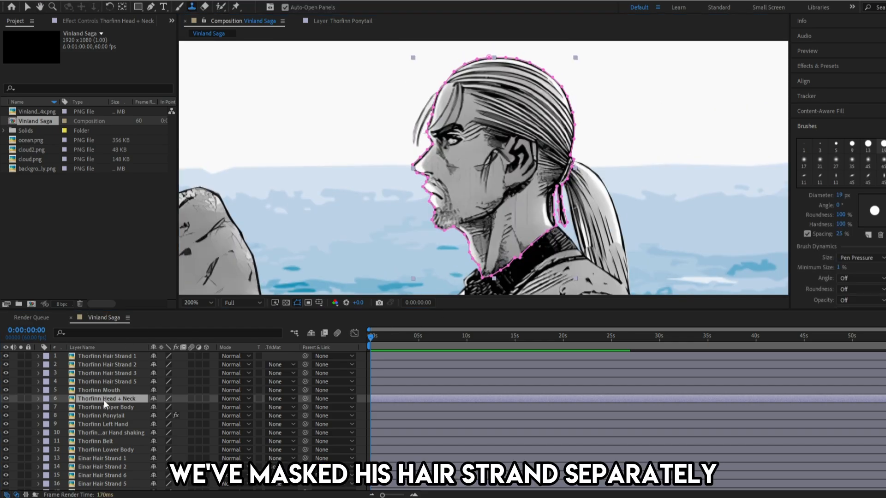
double_click(104, 400)
scroll(463, 187, "down", 4)
scroll(494, 115, "up", 6)
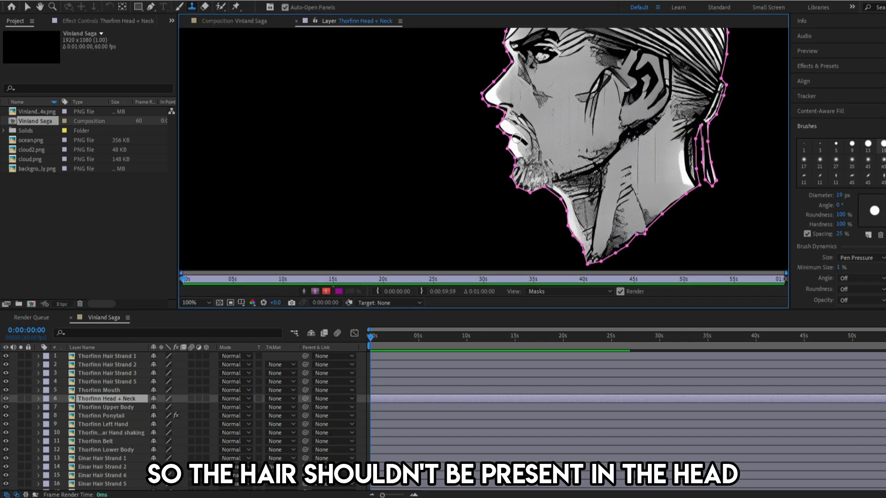
scroll(501, 87, "down", 1)
Paint out the mouth line on the Thorfinn Head + Neck layer with a hard 9 px brush in matching skin tones
left_click(180, 6)
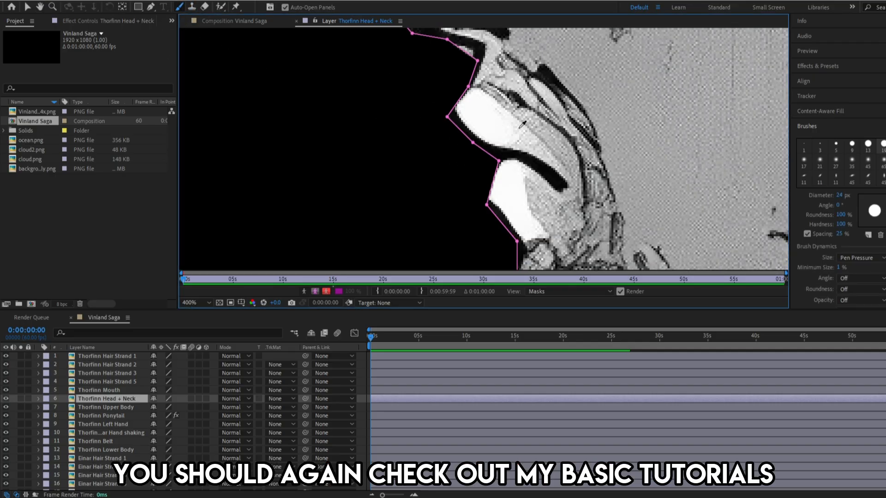
left_click(852, 144)
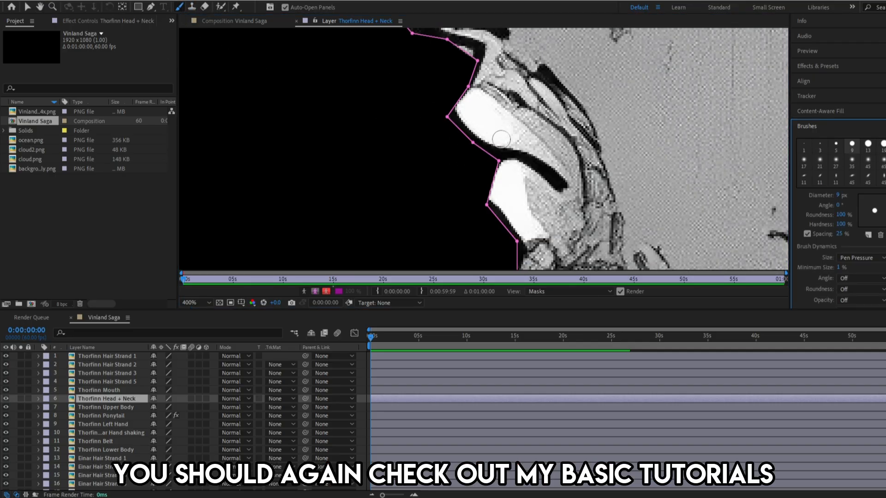
left_click_drag(501, 138, 513, 163)
left_click(516, 186)
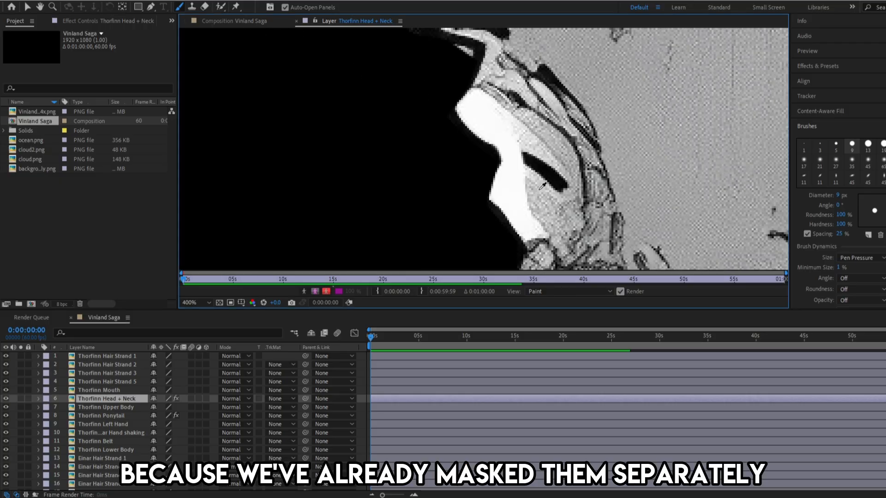
left_click(531, 164)
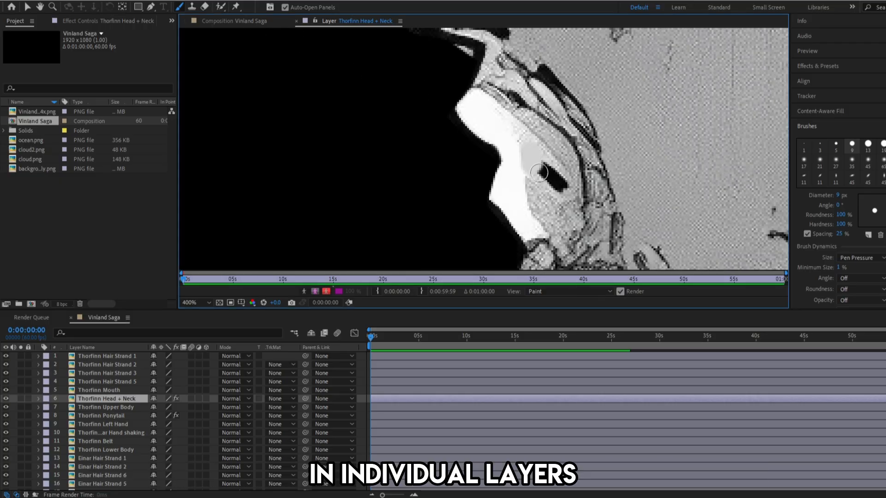
left_click_drag(539, 173, 559, 187)
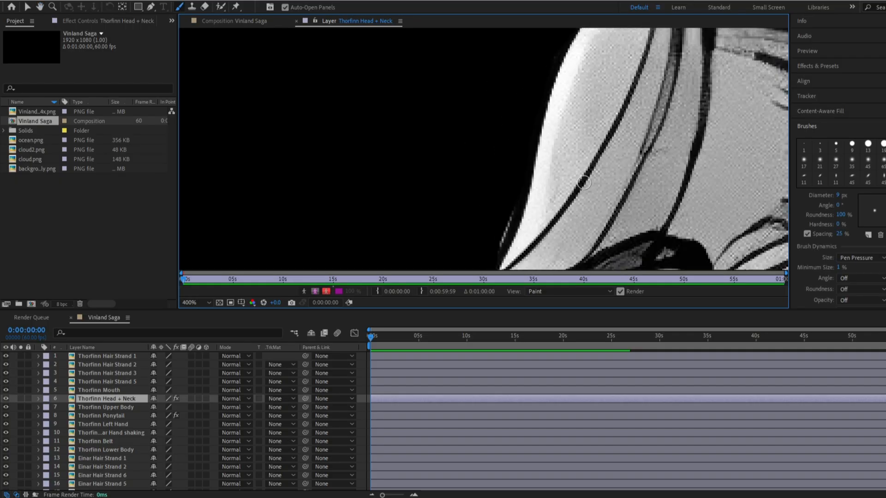
Paint and clone-stamp skin tone over the hair strands crossing Thorfinn's forehead on the Thorfinn Head + Neck layer
left_click_drag(539, 158, 530, 104)
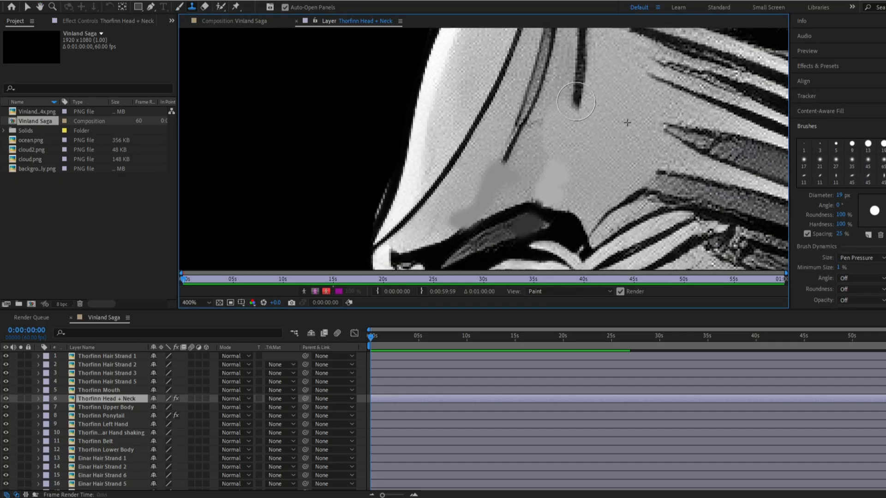
mouse_move(577, 92)
left_mouse_down()
mouse_move(517, 120)
mouse_move(519, 86)
left_mouse_up()
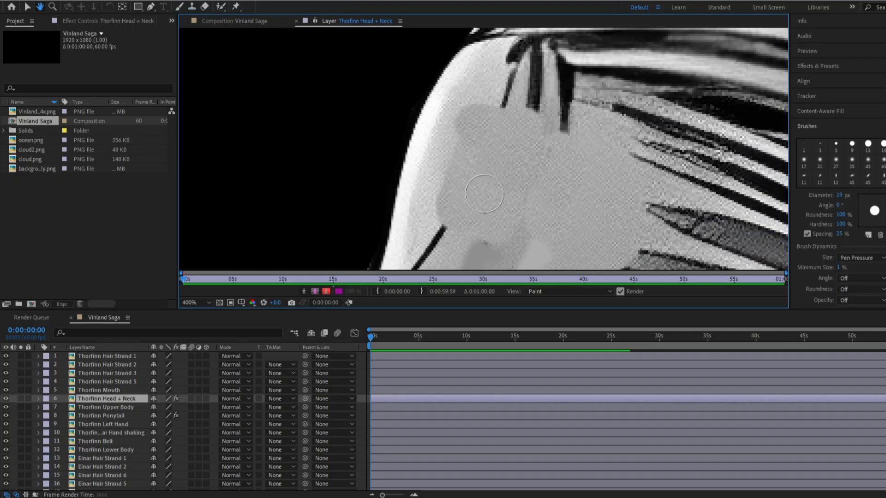
mouse_move(517, 120)
left_mouse_down()
mouse_move(531, 84)
mouse_move(568, 103)
left_mouse_up()
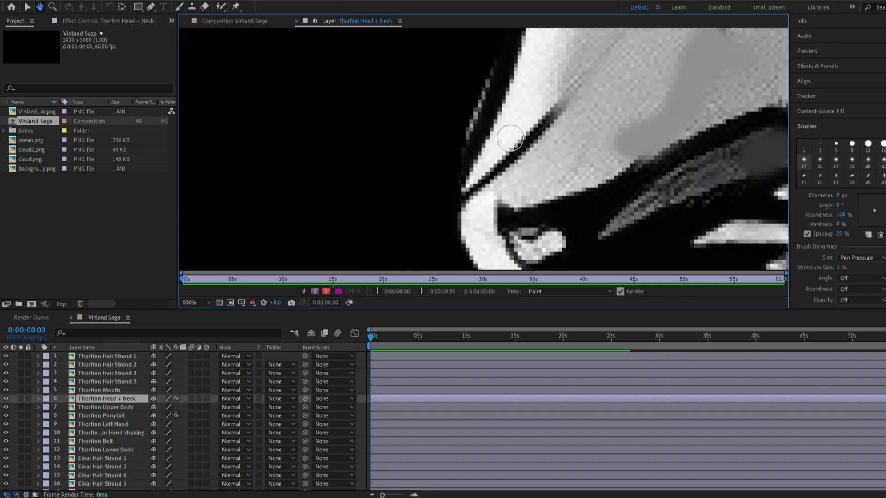
left_click_drag(505, 139, 513, 149)
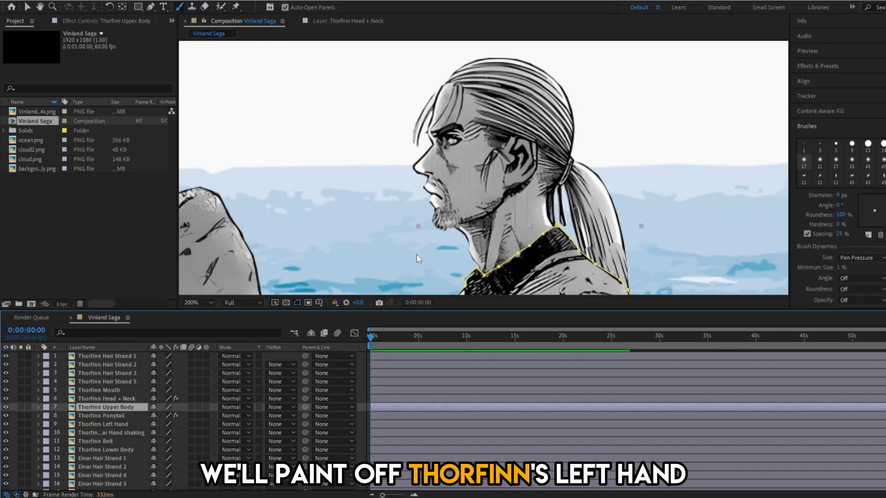
Open the Thorfinn Upper Body layer in its own viewer and frame the shirt around the left sleeve seam
mouse_move(417, 255)
left_mouse_down()
mouse_move(431, 163)
mouse_move(421, 130)
left_mouse_up()
scroll(430, 163, "down", 1)
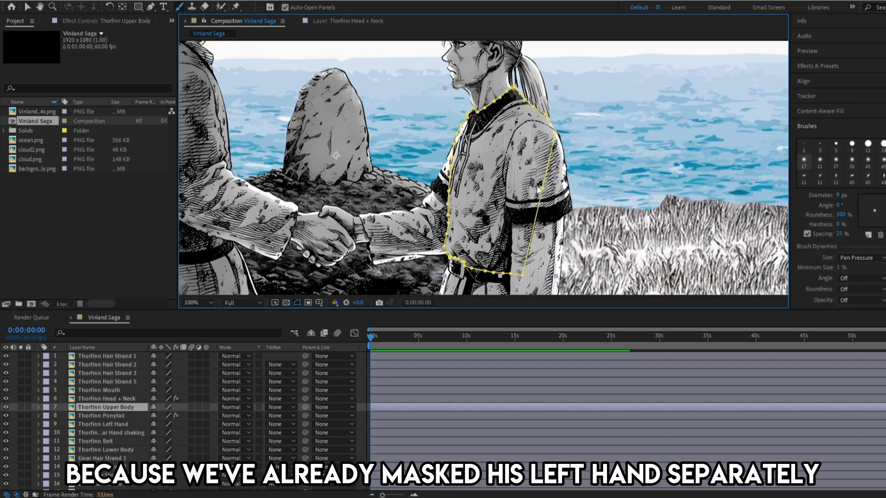
double_click(121, 407)
left_click_drag(712, 179, 492, 162)
scroll(493, 161, "up", 2)
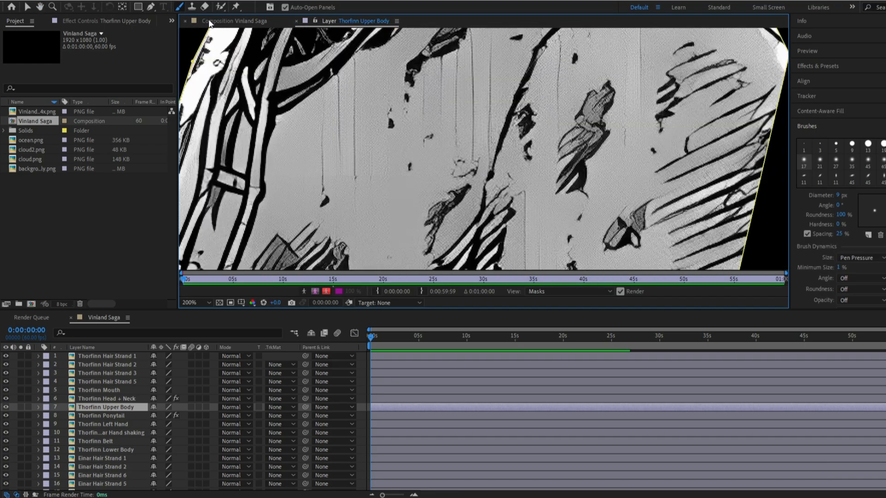
Clone-stamp plain shirt texture over the shoulder and sleeve seam on the Thorfinn Upper Body layer with a soft 35 px brush
left_click(852, 159)
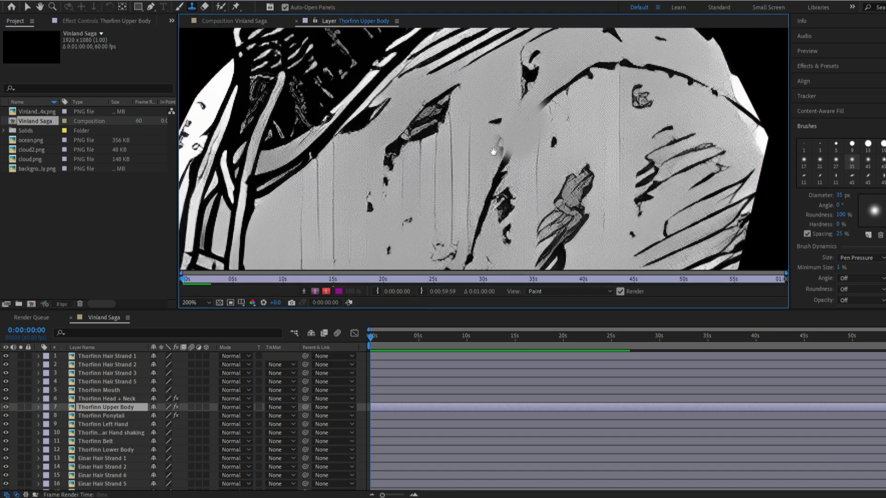
scroll(490, 162, "down", 1)
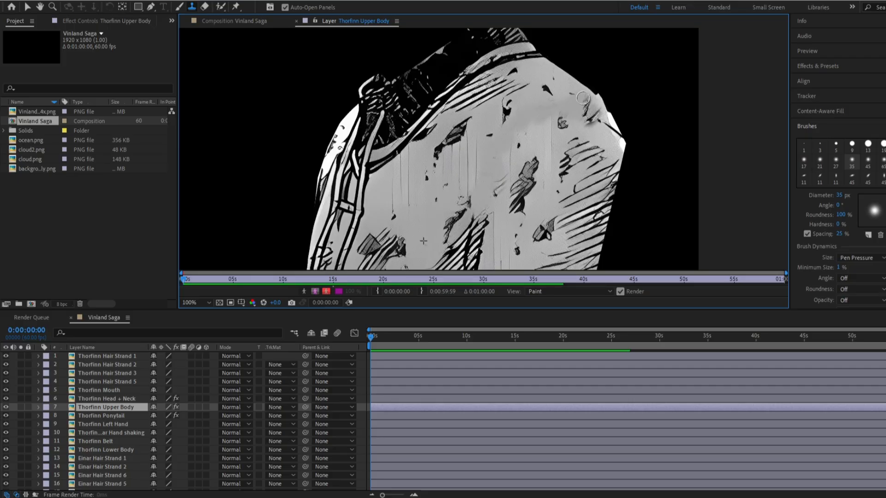
left_click(422, 236, "alt")
scroll(486, 153, "down", 1)
scroll(466, 226, "up", 1)
left_click_drag(494, 149, 494, 141)
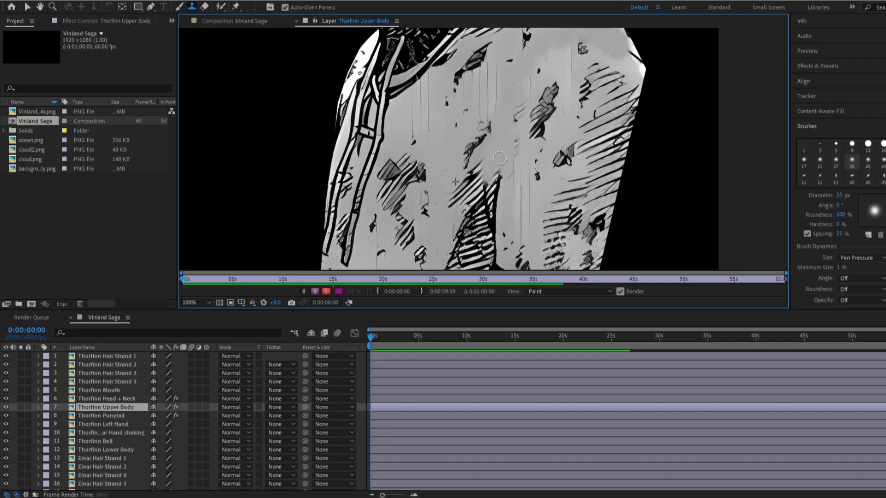
scroll(491, 204, "down", 1)
scroll(489, 159, "up", 1)
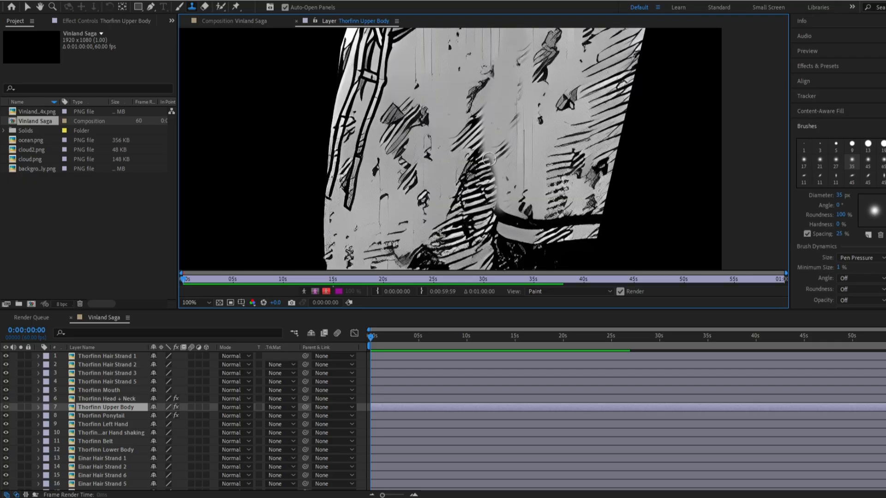
Clone-stamp shirt texture over the left sleeve's creases and shading with a soft 65 px brush
left_click(882, 162)
left_click(455, 101, "alt")
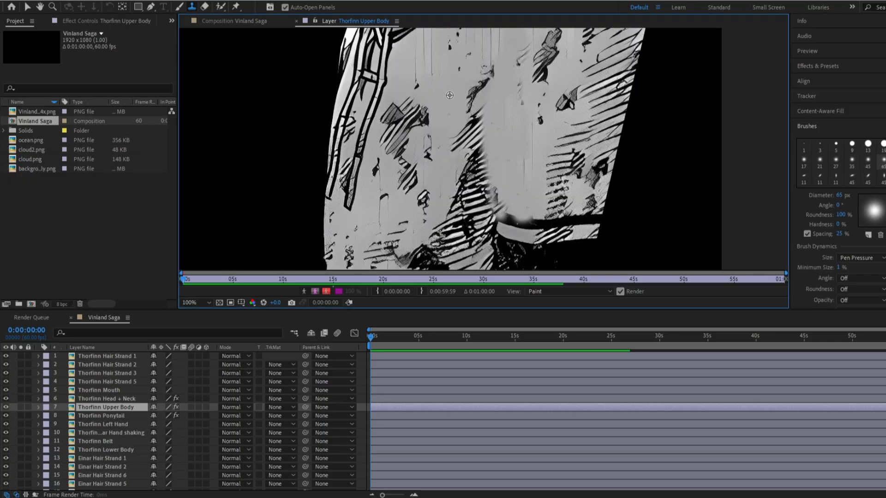
left_click_drag(525, 157, 531, 182)
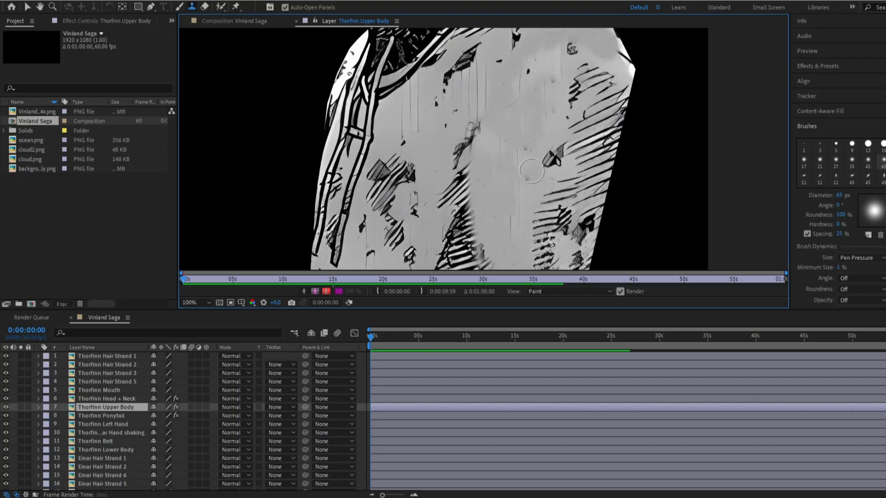
mouse_move(603, 77)
left_mouse_down()
mouse_move(582, 155)
mouse_move(592, 217)
mouse_move(635, 88)
mouse_move(603, 189)
left_mouse_up()
Clone-stamp the remaining left arm and sleeve details out of the upper body with a hard brush, save the project and return to the composition
left_click(882, 144)
mouse_move(577, 231)
left_mouse_down()
mouse_move(581, 121)
mouse_move(543, 183)
mouse_move(526, 138)
mouse_move(552, 244)
left_mouse_up()
scroll(543, 184, "down", 1)
scroll(543, 183, "up", 1)
left_click_drag(535, 152, 529, 238)
left_click_drag(520, 208, 508, 55)
left_click_drag(504, 180, 514, 216)
scroll(508, 203, "down", 1)
mouse_move(483, 103)
left_mouse_down()
mouse_move(484, 181)
mouse_move(503, 96)
mouse_move(498, 184)
left_mouse_up()
scroll(489, 194, "up", 1)
scroll(498, 183, "down", 1)
key("ctrl+s")
left_click(273, 21)
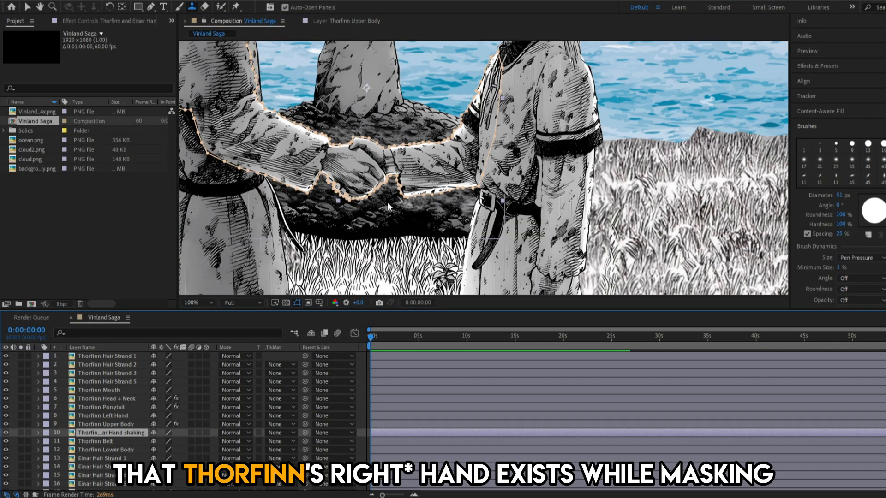
Open the Thorfinn and Einar Hand shaking layer and clone-stamp the dark sleeve band across the adjoining shirt strip with a hard 51 px brush
left_click_drag(386, 202, 425, 264)
key("ctrl+b")
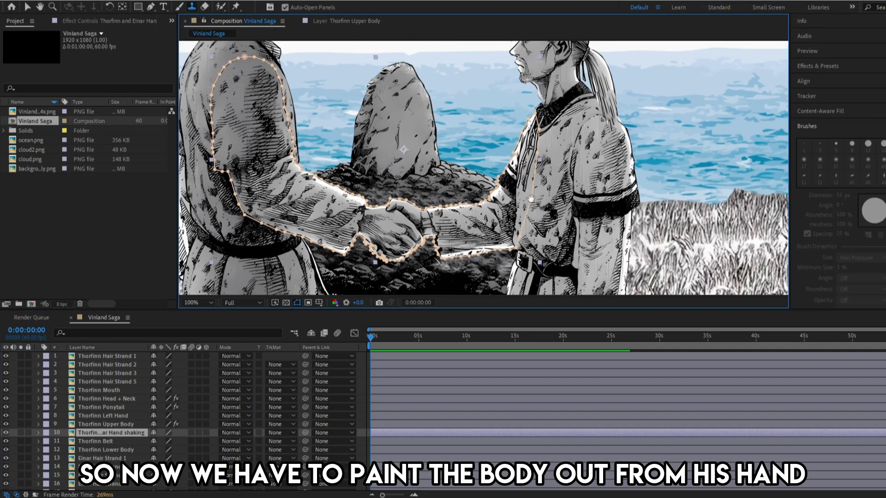
scroll(506, 190, "up", 2)
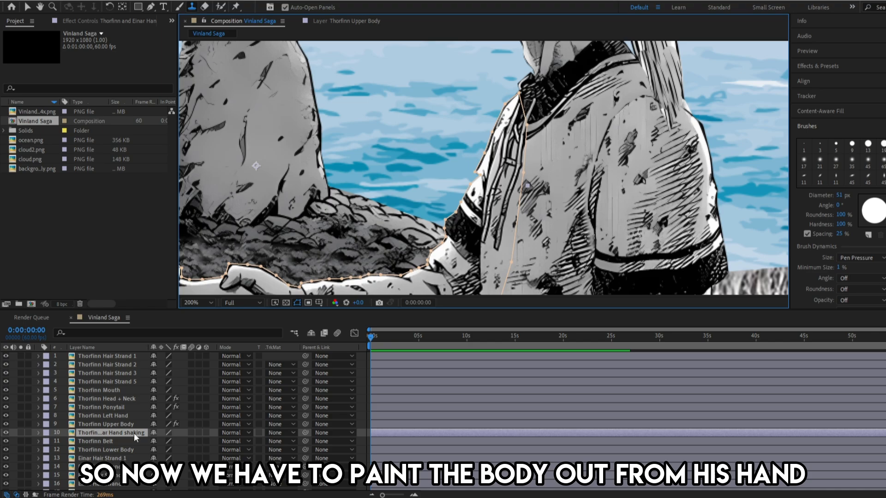
double_click(133, 432)
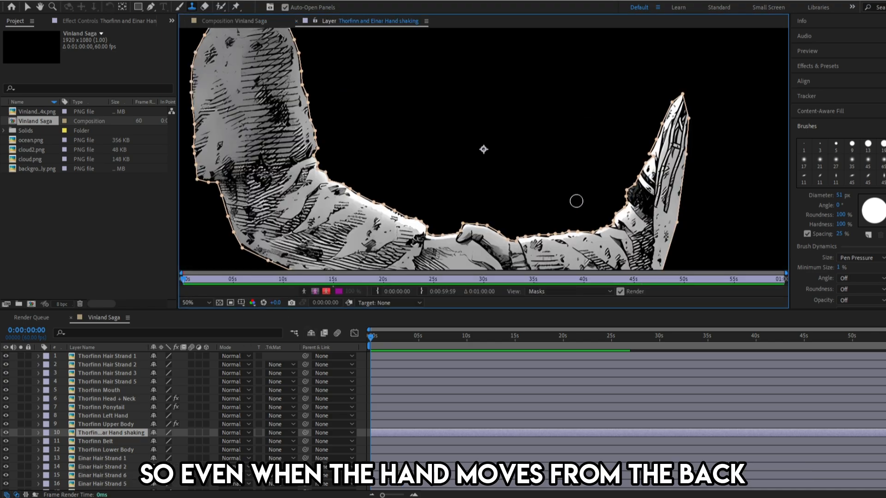
mouse_move(597, 171)
left_mouse_down()
mouse_move(518, 115)
mouse_move(516, 124)
left_mouse_up()
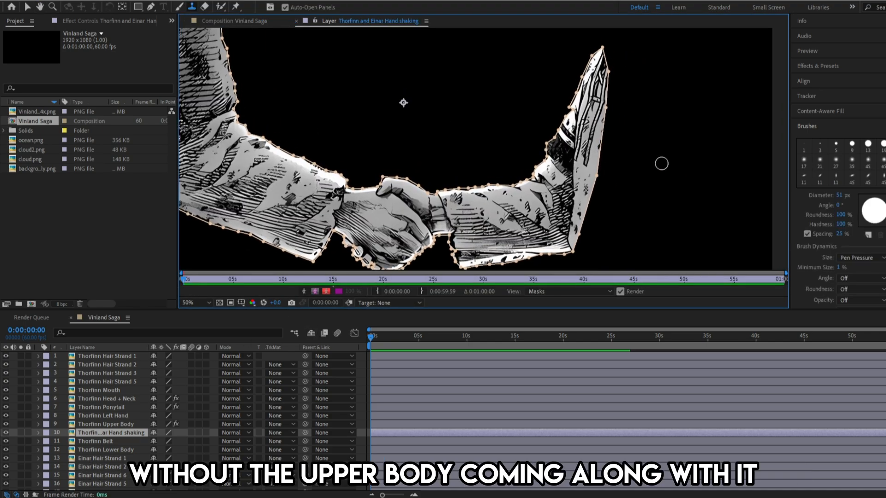
scroll(661, 164, "up", 2)
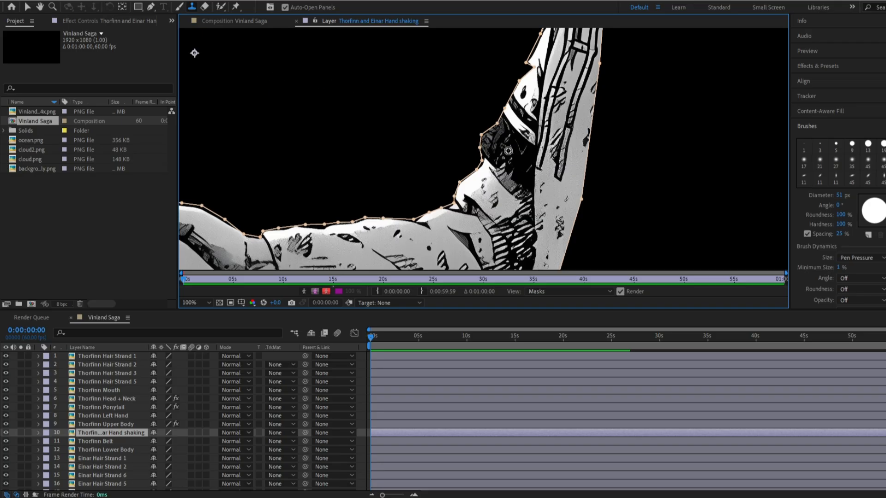
left_click_drag(508, 150, 547, 186)
scroll(495, 190, "down", 3)
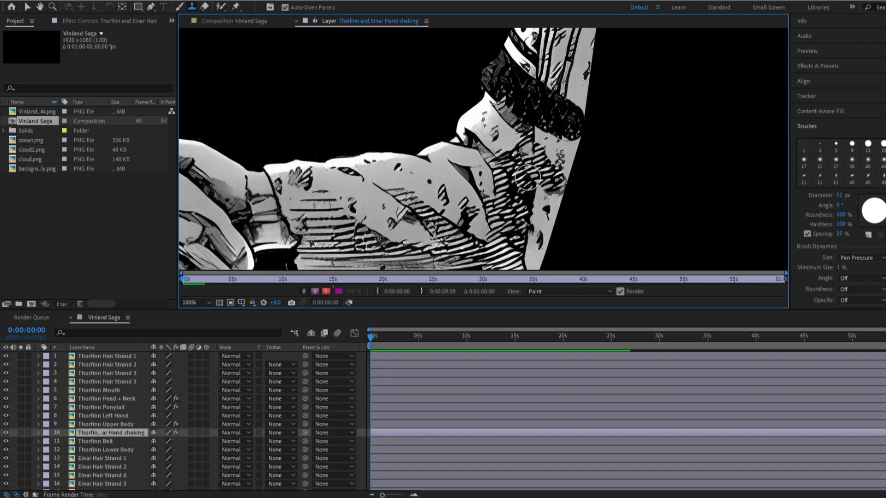
Clone-stamp the forearm sleeve's hatching over the shirt area below the dark band on the hand shaking layer
mouse_move(527, 227)
left_mouse_down()
mouse_move(560, 176)
mouse_move(544, 162)
left_mouse_up()
left_click_drag(537, 170, 558, 211)
scroll(508, 208, "down", 1)
scroll(480, 217, "up", 1)
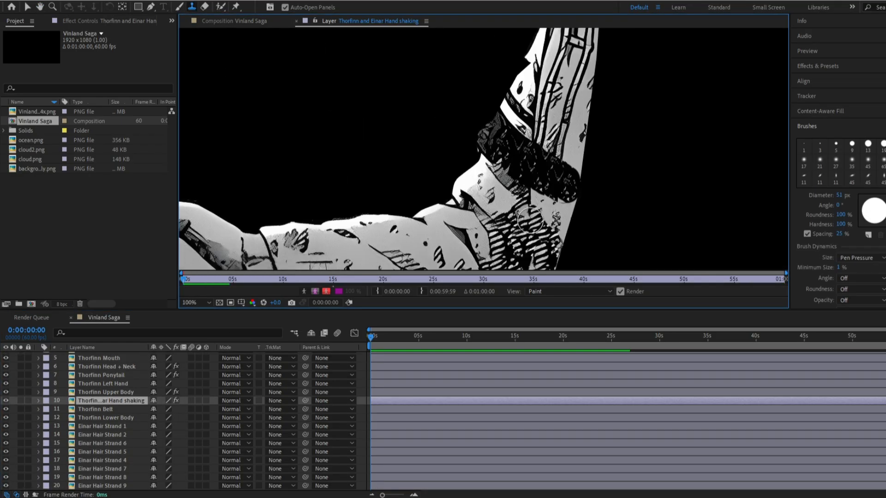
Clone-stamp the white sleeve stripe across the shirt above the dark band and return to the Vinland Saga composition
left_click_drag(455, 231, 426, 191)
scroll(430, 194, "down", 2)
scroll(526, 131, "up", 2)
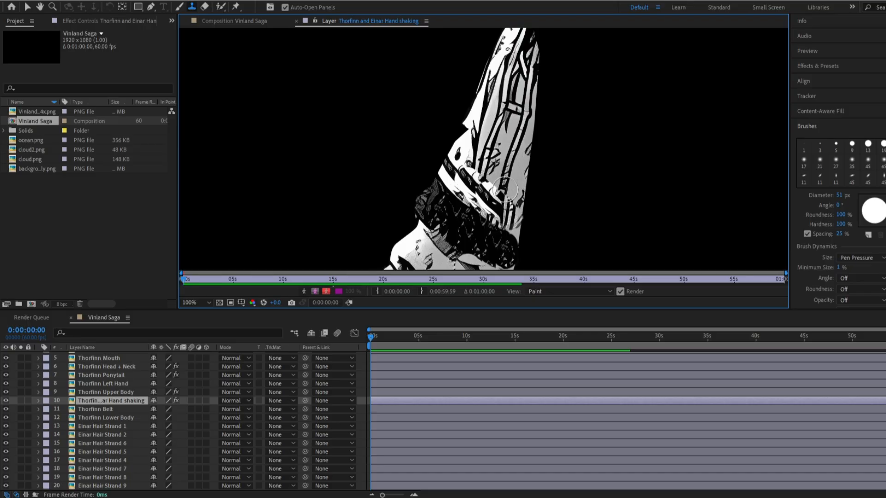
left_click(265, 20)
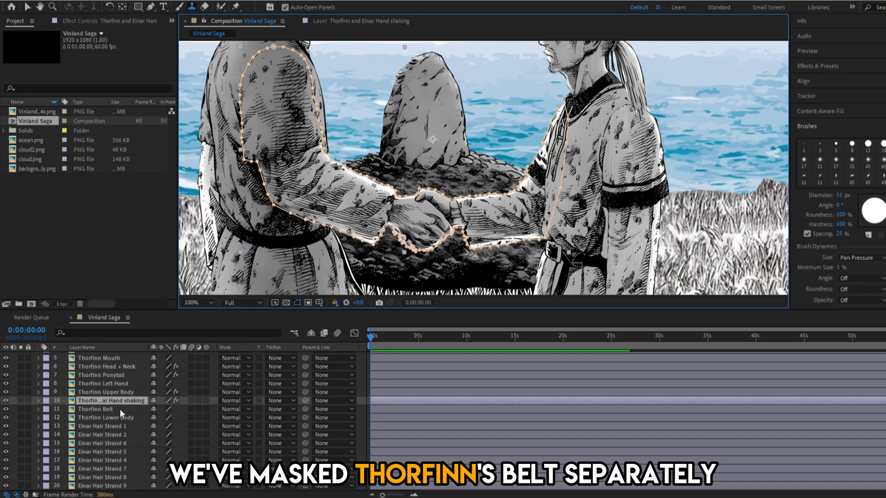
Open the Thorfinn Lower Body layer and clone-stamp plain cloth over the middle of the hanging belt end with a hard 51 px brush
left_click(120, 409)
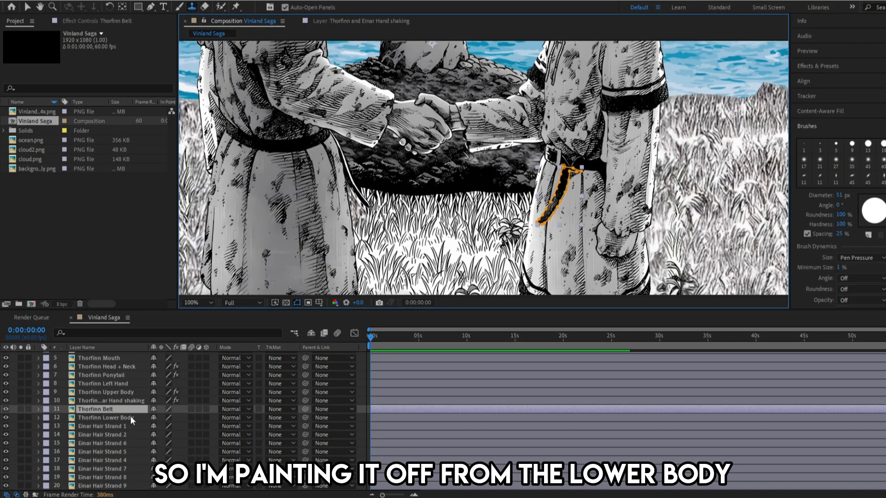
left_click(130, 416)
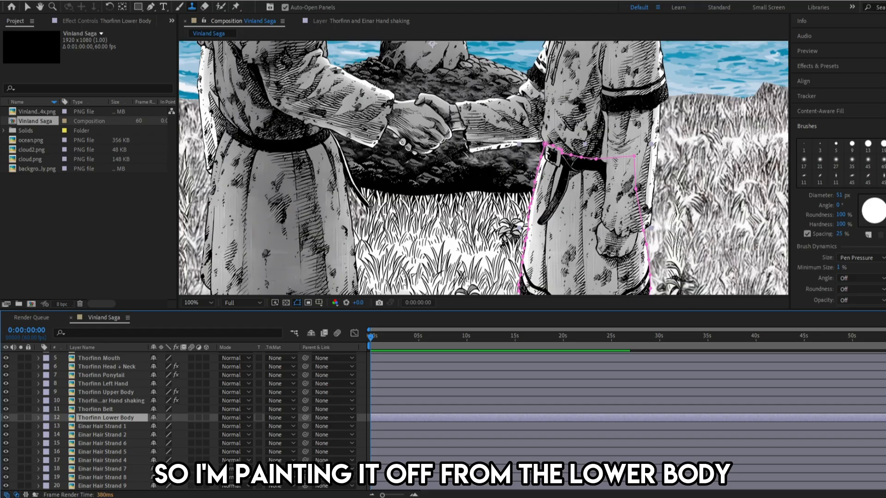
double_click(124, 418)
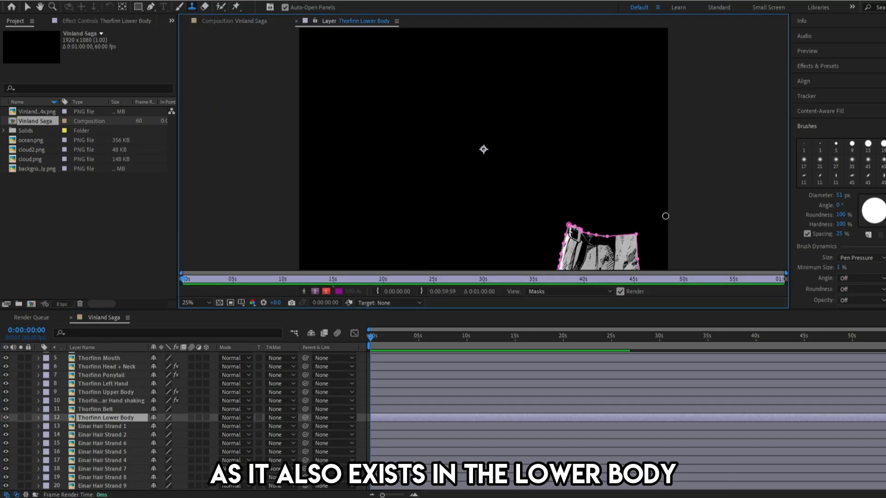
left_click_drag(663, 214, 606, 64)
scroll(532, 152, "up", 3)
left_click_drag(596, 152, 393, 91)
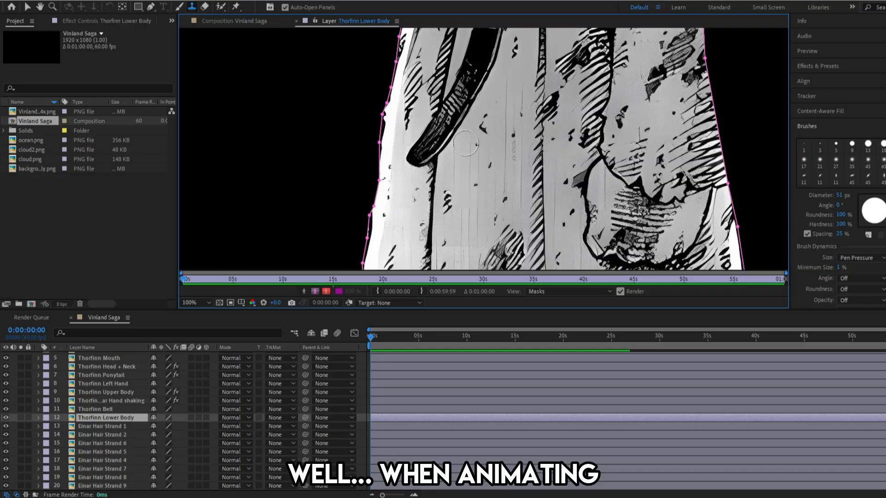
left_click_drag(465, 120, 473, 52)
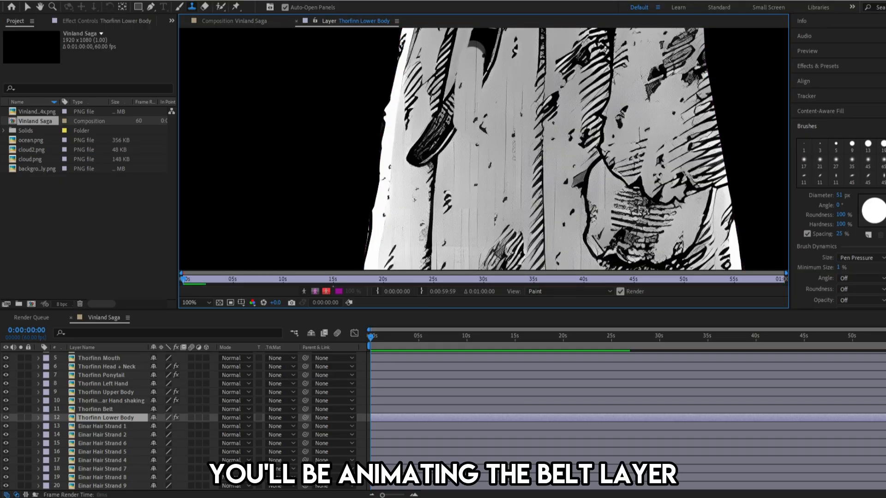
Clone-stamp the rest of the hanging belt end out of the lower body with a soft 65 px brush and save the project
left_click(882, 163)
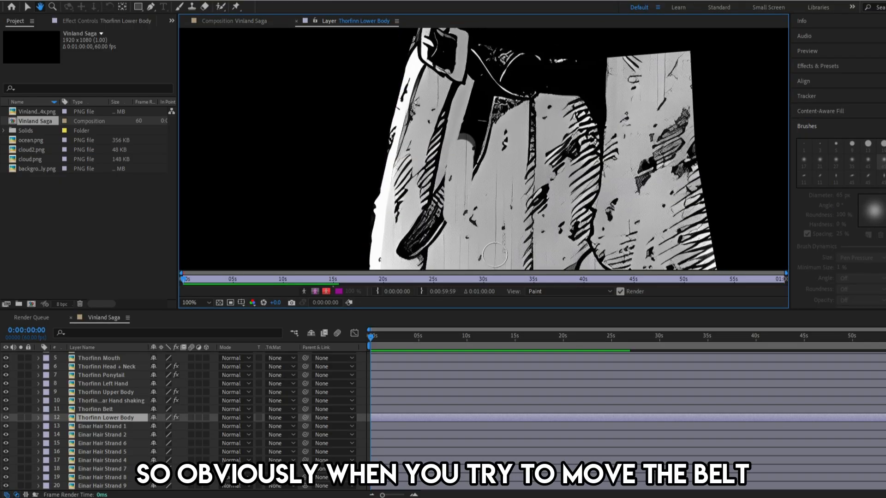
mouse_move(476, 178)
left_mouse_down()
mouse_move(469, 133)
mouse_move(485, 110)
mouse_move(476, 136)
mouse_move(478, 105)
left_mouse_up()
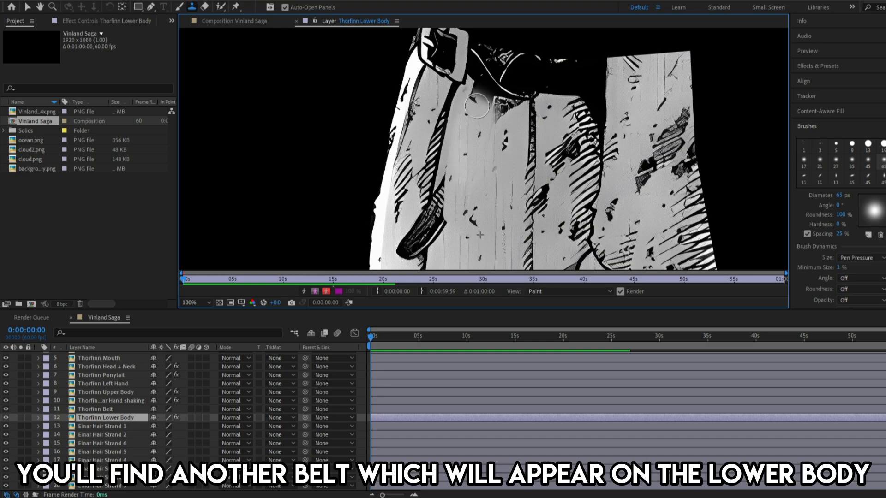
key("space")
key("space")
left_click_drag(509, 184, 545, 72)
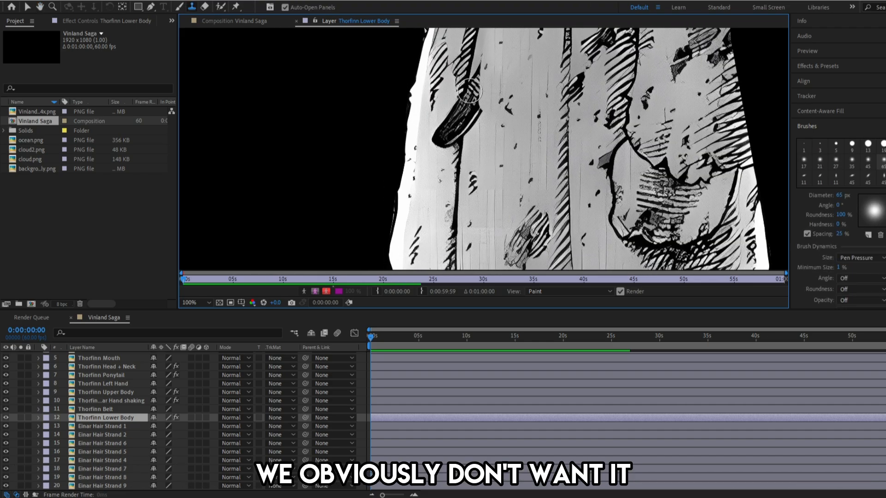
left_click_drag(470, 91, 464, 134)
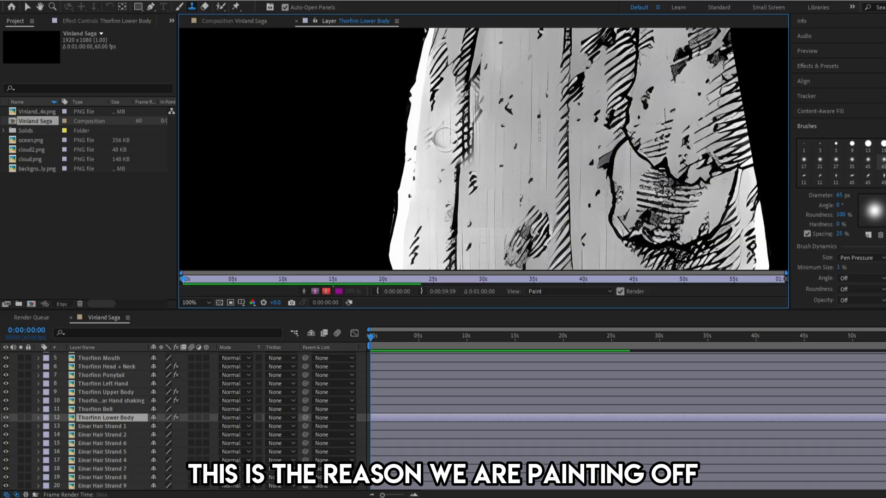
scroll(438, 134, "down", 3)
scroll(432, 131, "up", 1)
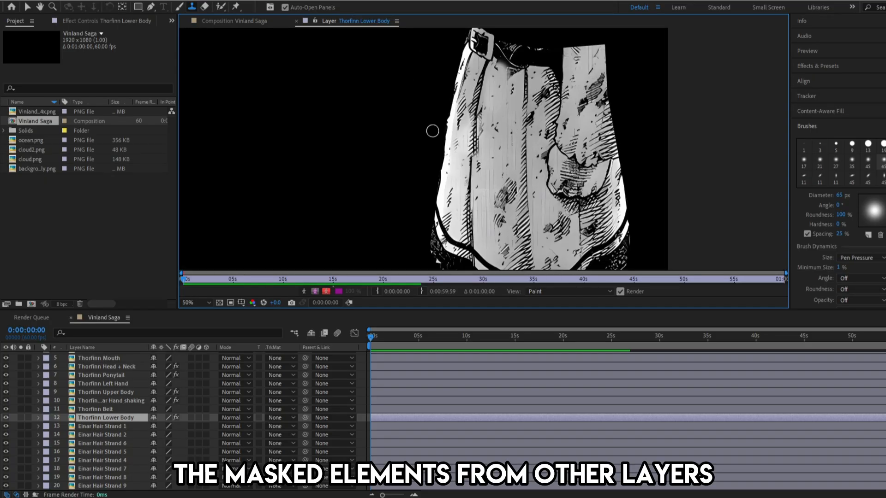
key("ctrl+s")
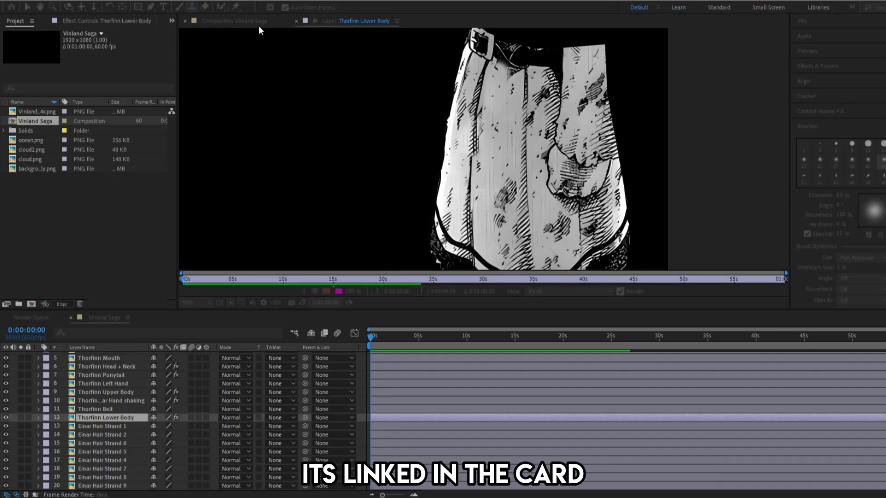
Clone-stamp tunic texture over the left hand on the Thorfinn Lower Body layer with a soft 100 px brush
scroll(507, 110, "up", 1)
left_click_drag(506, 111, 504, 258)
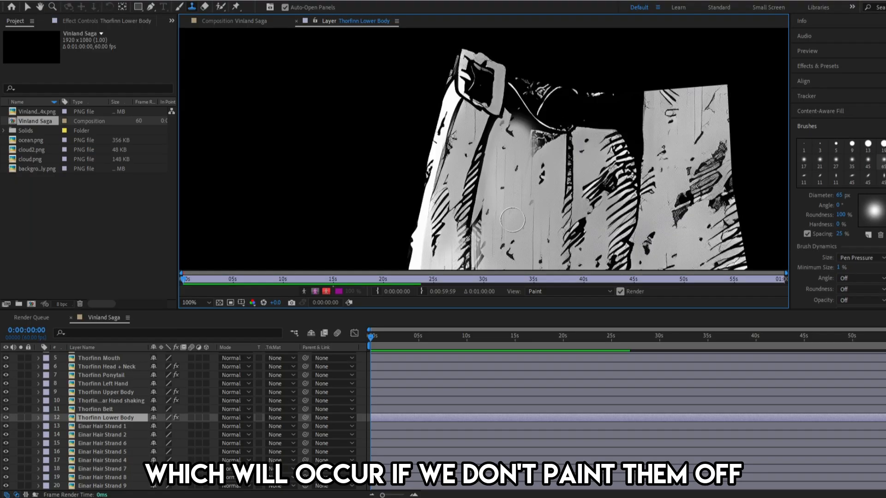
left_click(883, 145)
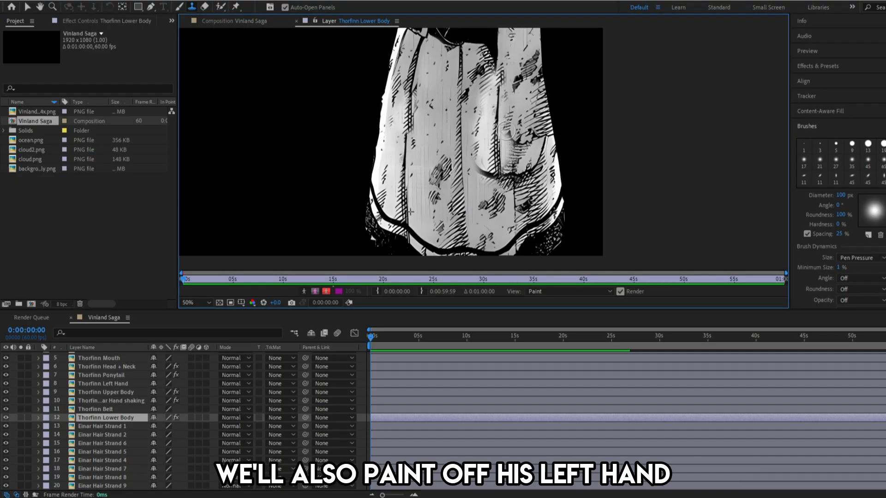
left_click_drag(503, 125, 519, 178)
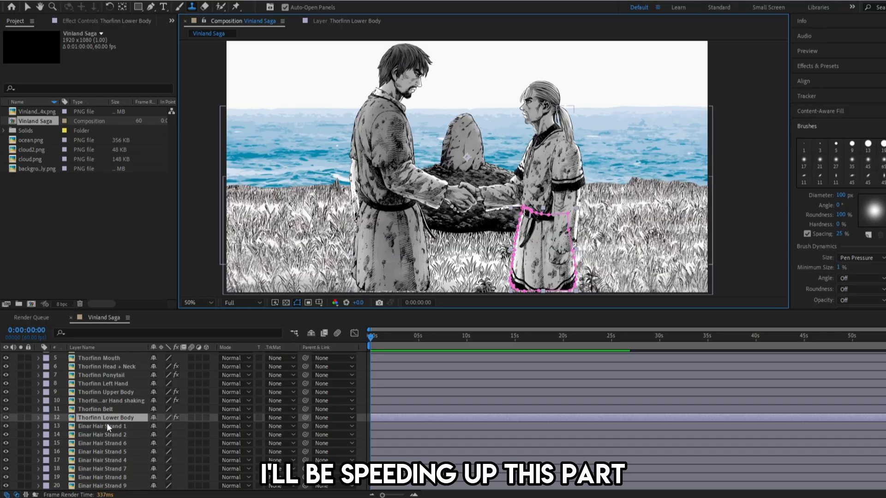
Go through the Einar Hair Strand layers one by one in the composition to check which part of the hair each covers
left_click(109, 428)
left_click(113, 434)
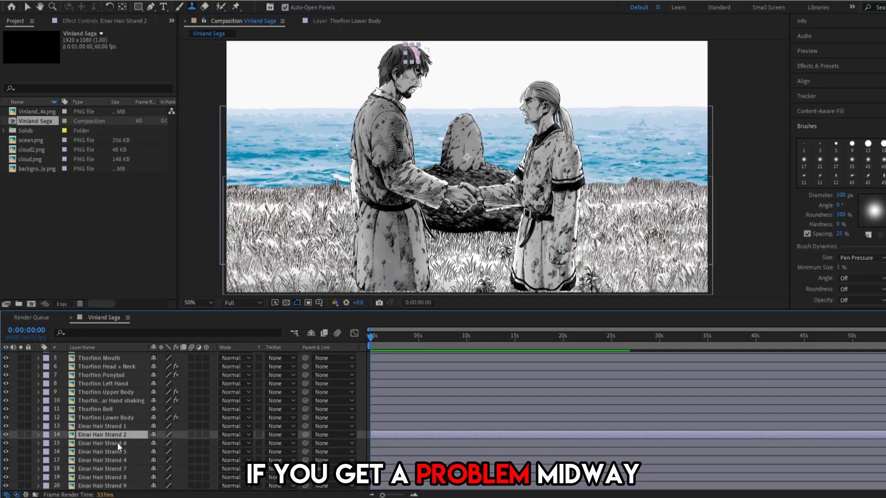
left_click(117, 442)
left_click(121, 449)
scroll(123, 445, "down", 1)
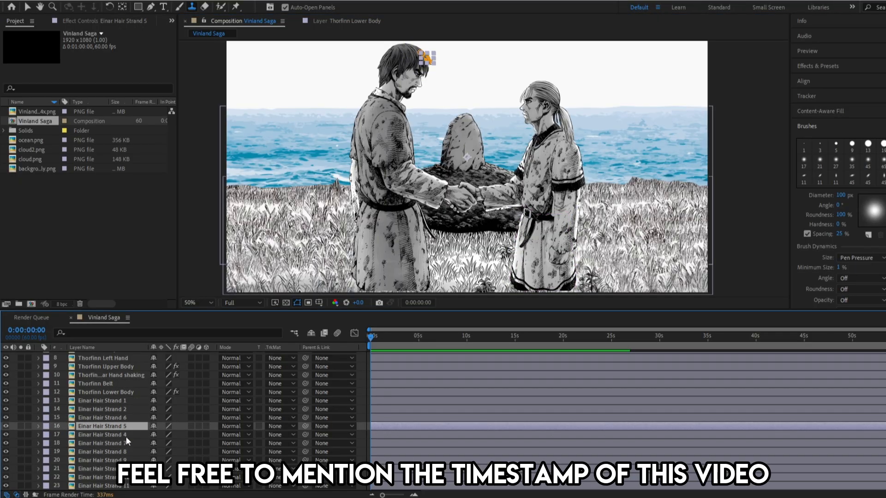
left_click(126, 437)
left_click(128, 444)
left_click(129, 449)
scroll(128, 443, "down", 2)
left_click(125, 435)
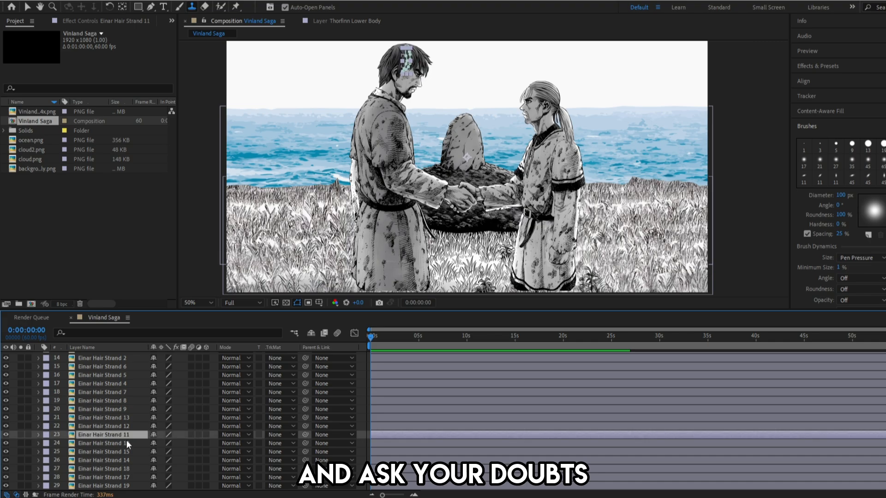
left_click(128, 444)
scroll(125, 434, "down", 3)
Open the Einar Hair Strand 16 layer in its own viewer and paint over the overlapping hair strands with a hard 44 px brush
double_click(103, 418)
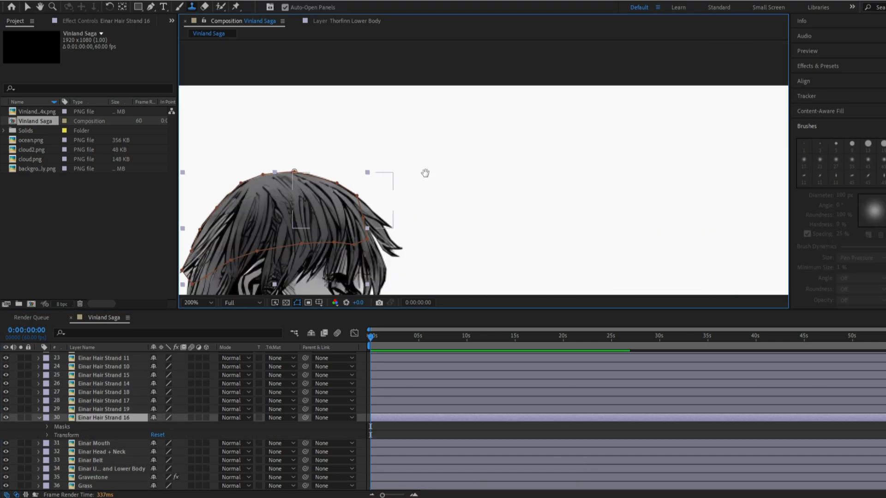
mouse_move(435, 96)
left_mouse_down()
mouse_move(417, 93)
mouse_move(641, 90)
left_mouse_up()
left_click_drag(508, 115, 487, 205)
left_click(882, 144)
left_click_drag(839, 196, 851, 195)
left_click_drag(485, 124, 631, 207)
Return to the composition, save the project and hide the Einar Hair Strand 16 layer
left_click(234, 20)
left_click(343, 20)
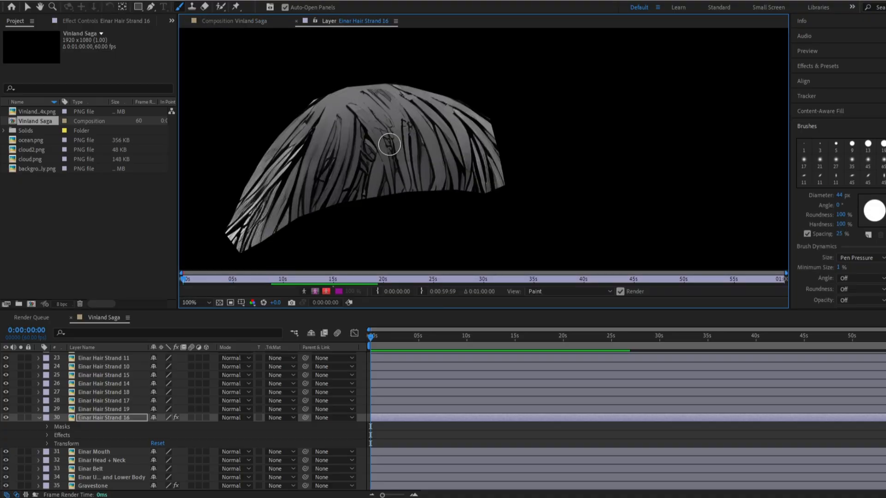
left_click(256, 19)
key("ctrl+s")
left_click(6, 418)
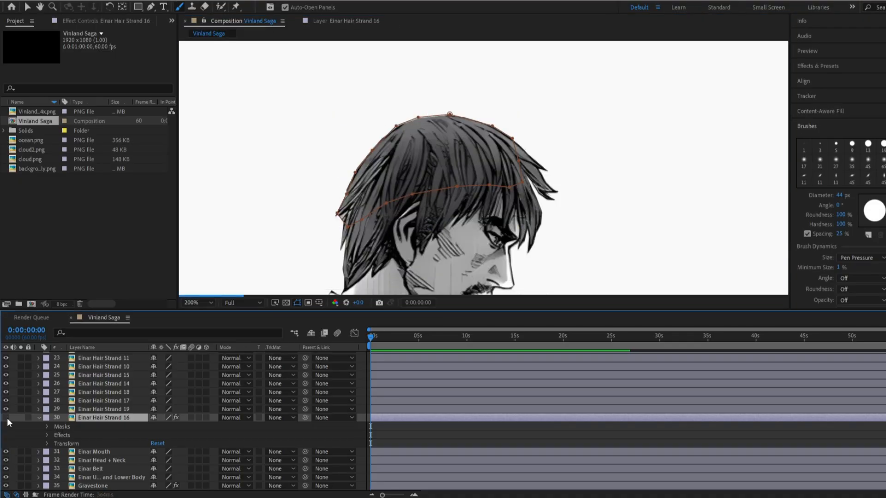
Remove the mask from the Einar Hair Strand 16 layer and duplicate the layer, keeping both copies hidden
left_click(6, 418)
left_click(73, 427)
key("Delete")
key("ctrl+d")
left_click(151, 7)
left_click_drag(6, 417, 5, 428)
Mask the hair section at the back of Einar's head on the Einar Hair Strand 20 layer and show that layer
left_click(402, 131)
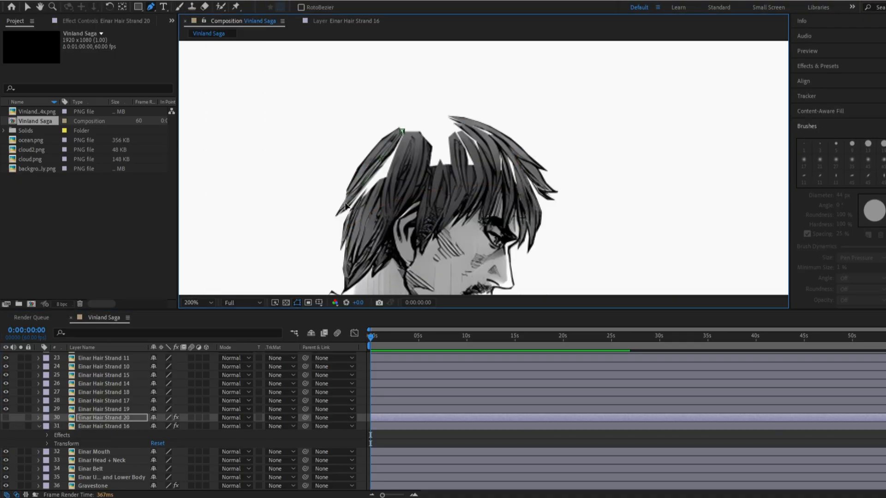
left_click(6, 418)
left_click(6, 426)
left_click(7, 426)
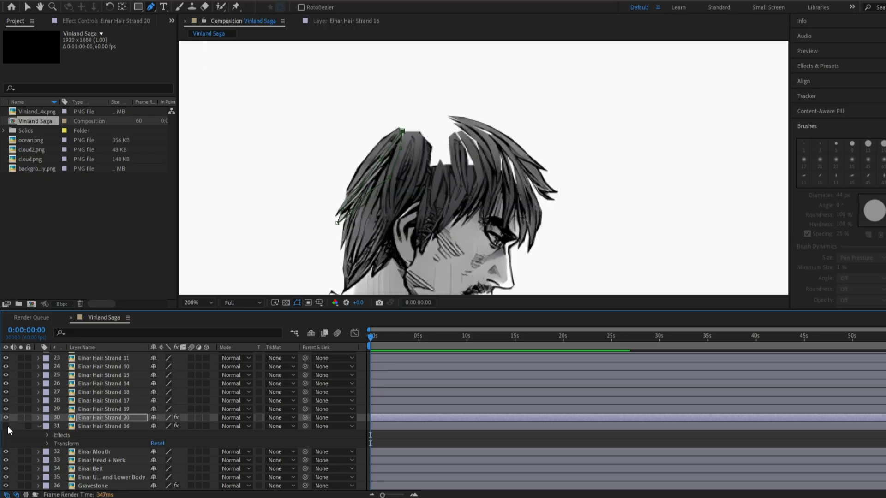
Trace a second mask over the crown of Einar's head, from the back hair section to the front fringe
left_click(392, 133)
left_click(412, 122)
left_click(449, 117)
left_click(472, 119)
left_click(499, 136)
left_click(513, 156)
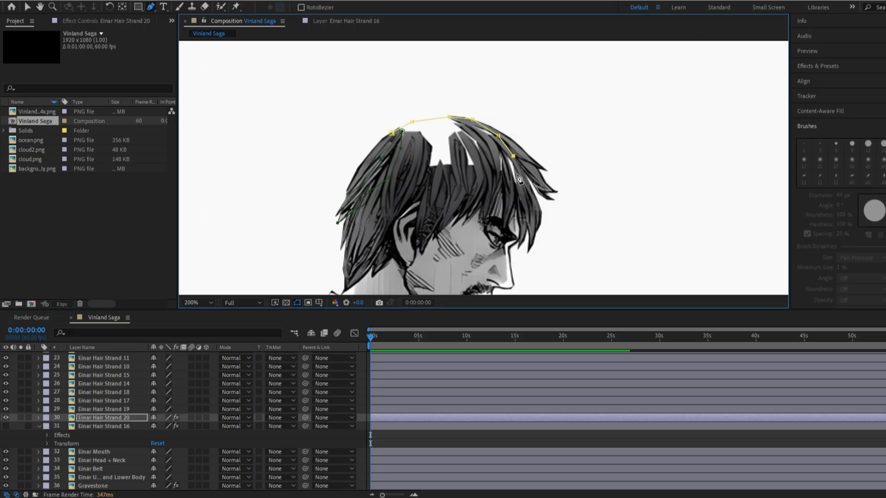
Move the crown mask from Einar Hair Strand 20 to Einar Hair Strand 16 and make Strand 16 visible
left_click(38, 418)
left_click(46, 426)
key("ctrl+x")
left_click(39, 418)
key("ctrl+v")
left_click(6, 426)
left_click(107, 426)
Paint over the black strand lines inside the Einar Hair Strand 16 layer with a soft 27 px brush
scroll(442, 201, "down", 1)
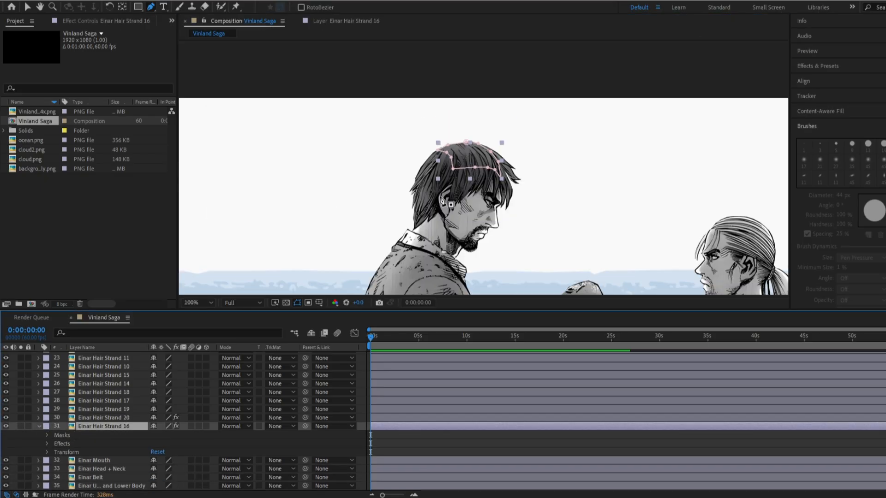
double_click(451, 205)
key("ctrl+b")
scroll(510, 200, "up", 2)
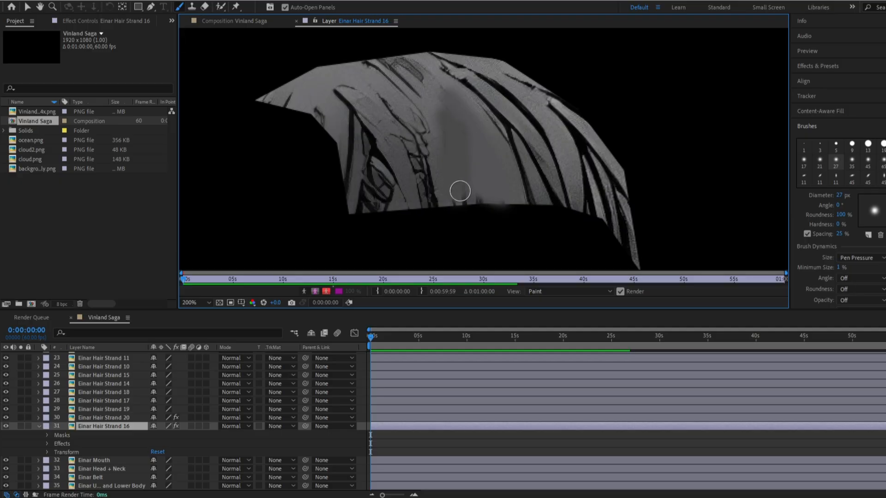
left_click(245, 21)
left_click(354, 21)
left_click_drag(397, 144, 379, 189)
left_click_drag(371, 134, 420, 194)
left_click_drag(582, 159, 613, 219)
left_click(253, 21)
left_click(354, 21)
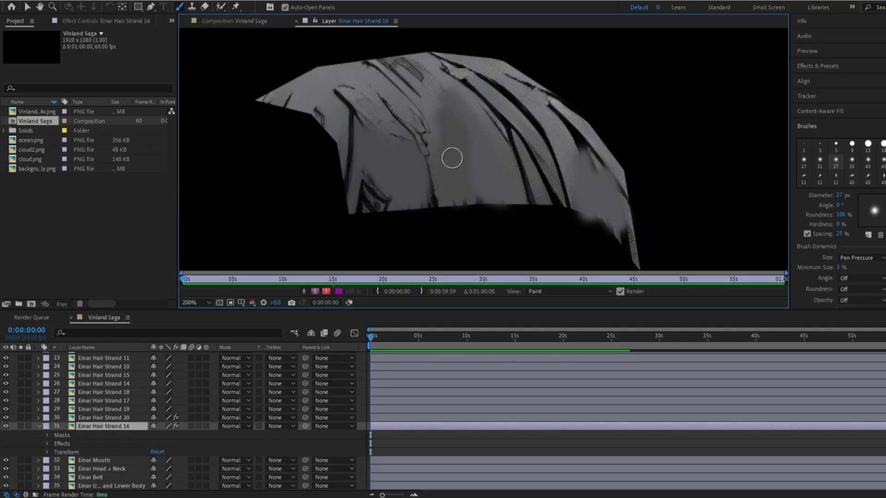
left_click(234, 20)
Clone skin over the forehead and upper hair on the Einar Head + Neck layer with a 41 px brush, and save the project
left_click(38, 426)
left_click(101, 443)
scroll(407, 135, "up", 1)
double_click(342, 204)
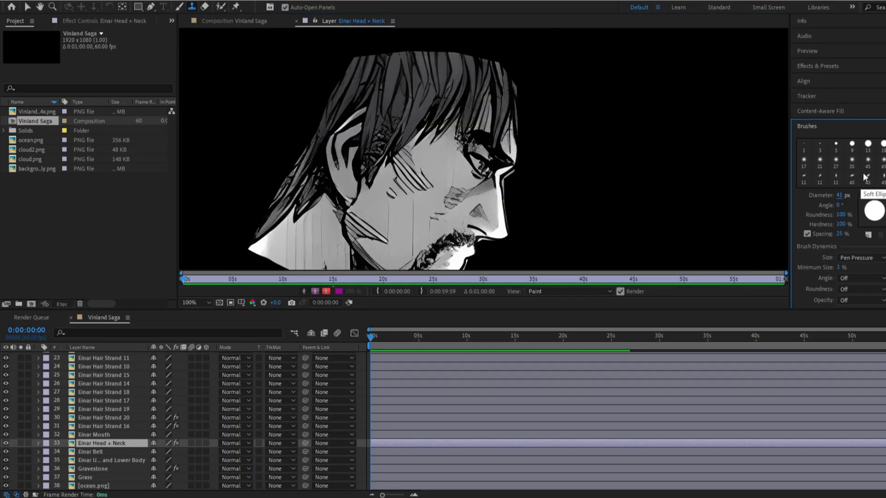
mouse_move(436, 137)
left_mouse_down()
mouse_move(468, 108)
mouse_move(371, 179)
left_mouse_up()
left_click_drag(392, 111, 448, 104)
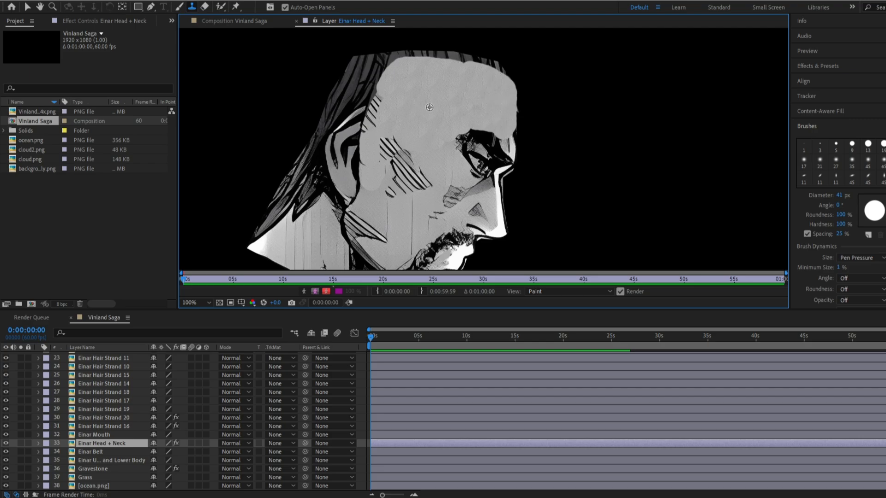
left_click_drag(337, 90, 324, 125)
scroll(325, 124, "down", 1)
key("ctrl+s")
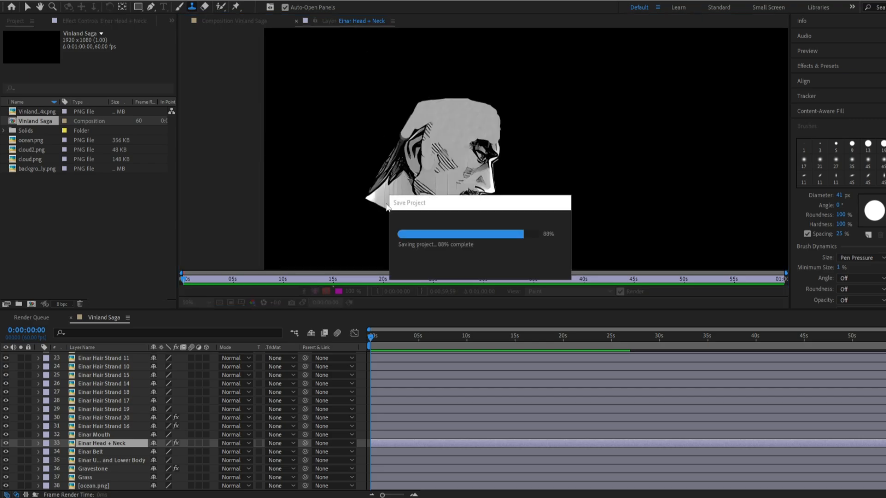
Duplicate the Einar Head + Neck layer and remove the copy's existing mask and hide the copy
left_click(234, 21)
left_click(106, 436)
left_click(113, 443)
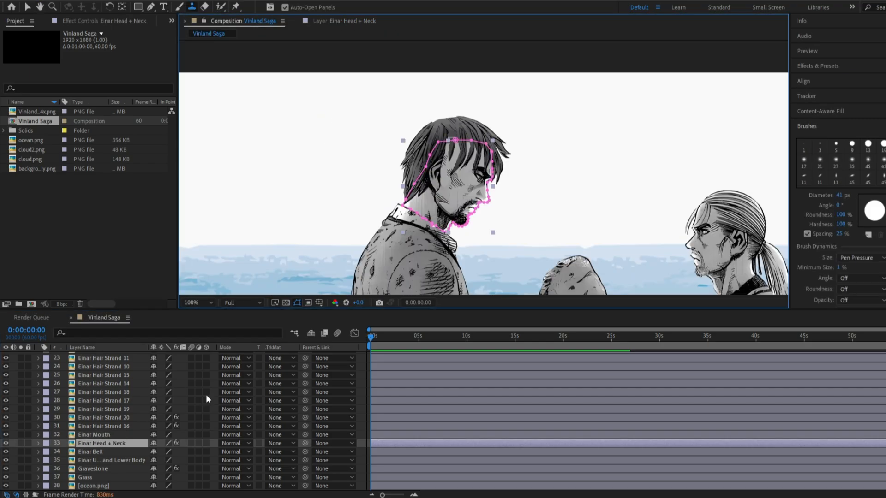
key("ctrl+d")
scroll(442, 147, "up", 2)
left_click_drag(441, 149, 493, 196)
left_click(5, 443)
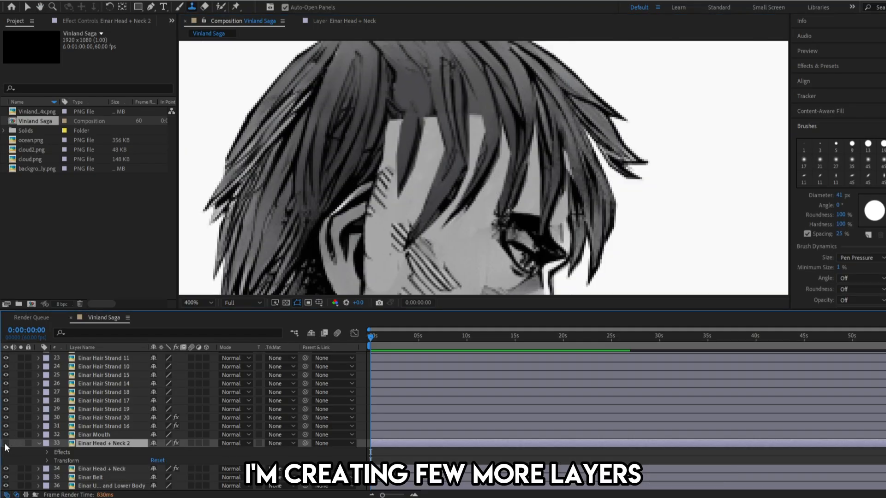
Compare the picture with and without the Einar Head + Neck 2 layer by switching its visibility
left_click(6, 443)
left_click(5, 443)
left_click(5, 443)
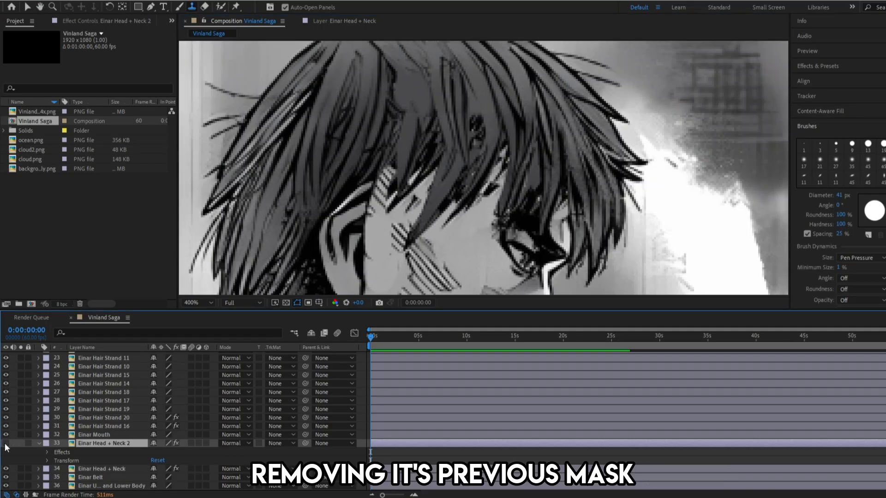
left_click(5, 443)
left_click(5, 443)
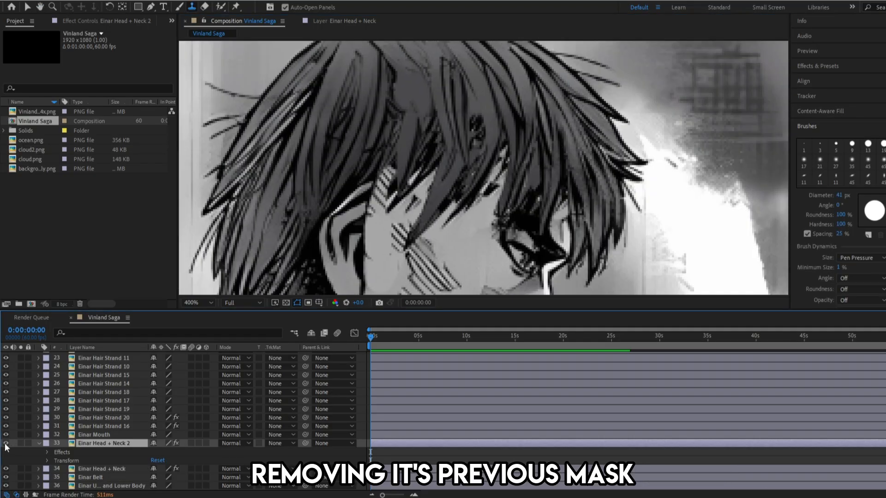
Draw a closed mask around the forelocks above Einar's temple and forehead on the Einar Head + Neck 2 layer
left_click(151, 7)
left_click(390, 107)
left_click(391, 140)
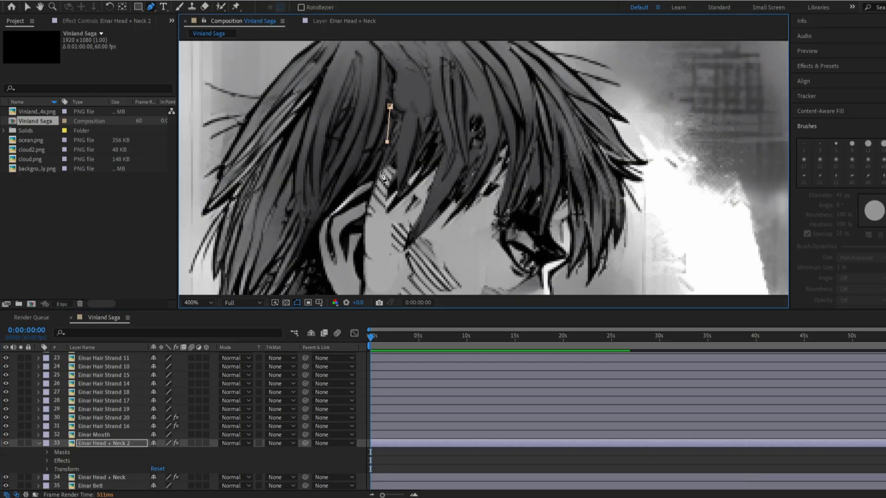
left_click(6, 444)
left_click(5, 444)
left_click(387, 158)
left_click(3, 444)
left_click(103, 444)
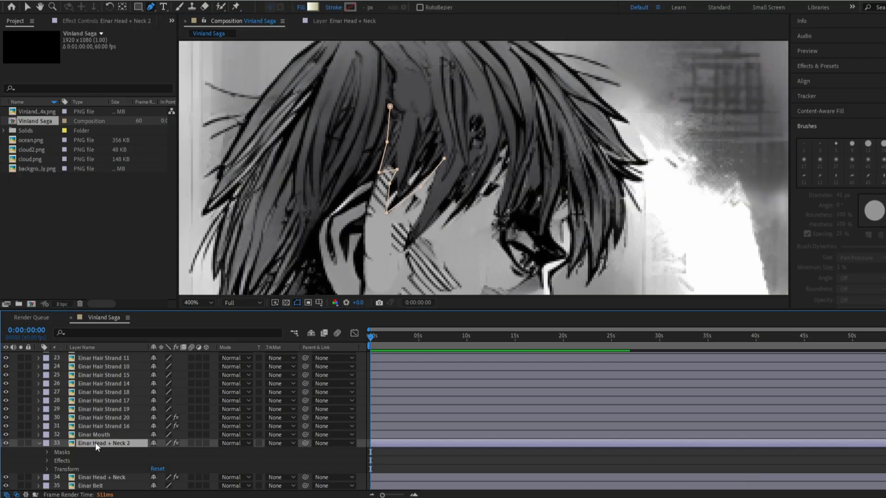
left_click(489, 194)
left_click(515, 138)
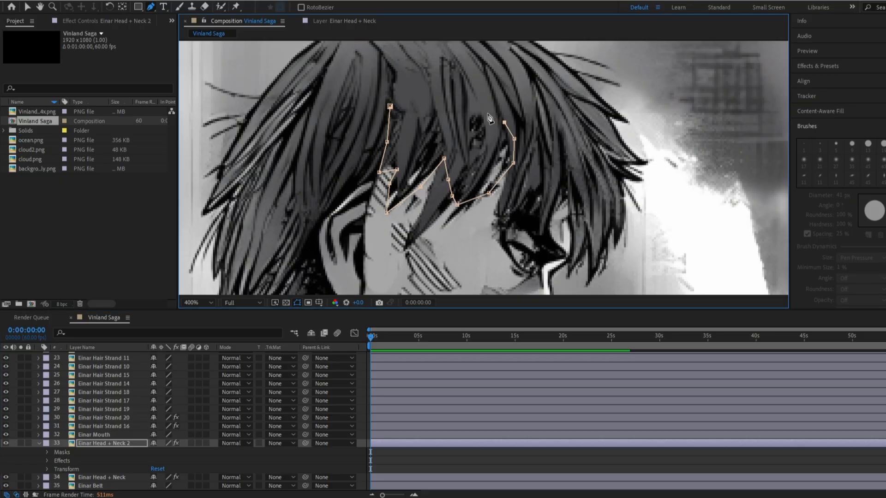
left_click(390, 106)
Move the masked Einar Head + Neck 2 layer above Einar Mouth and rename it Einar Hair Strand 21
scroll(322, 248, "down", 2)
left_click_drag(104, 443, 98, 428)
key("Return")
type("Einar Ha")
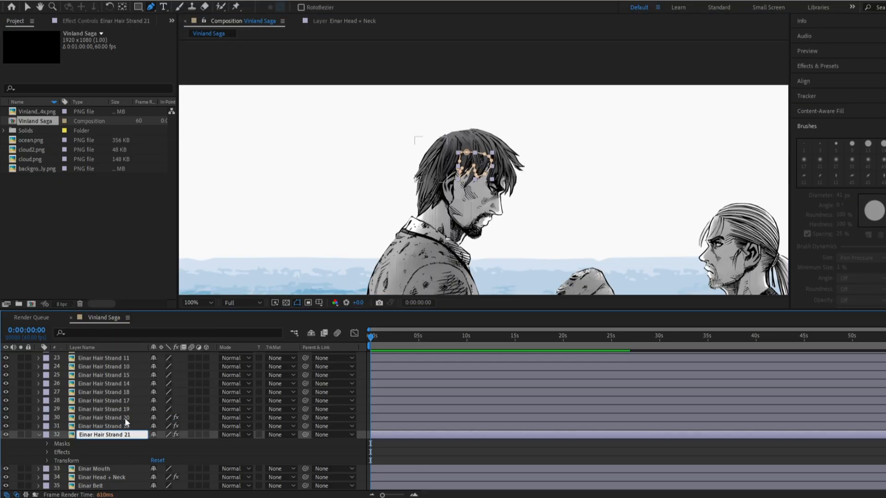
key("Return")
Delete the Paint effect from the Einar Hair Strand 21 layer
scroll(483, 168, "up", 1)
left_click_drag(484, 168, 412, 131)
left_click(39, 435)
left_click(39, 435)
left_click(47, 452)
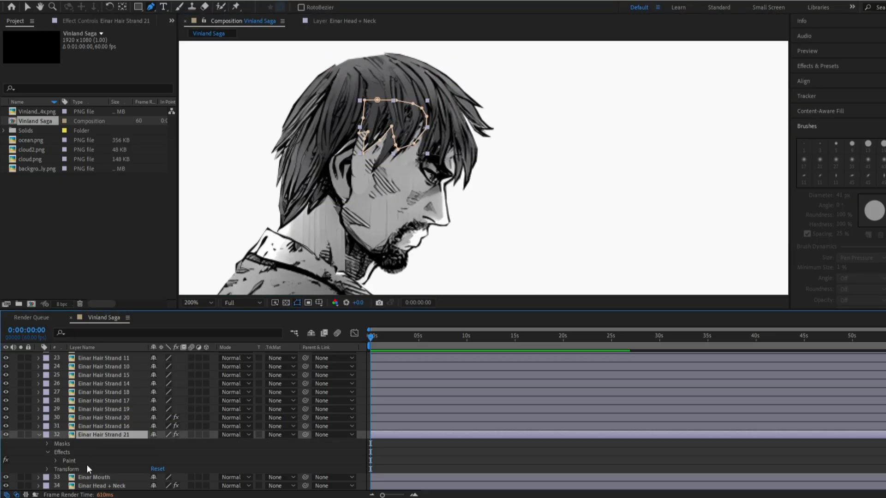
scroll(87, 465, "down", 1)
left_click(91, 435)
key("Delete")
Check the effects applied to the Einar Head + Neck layer
left_click(89, 443)
left_click(40, 409)
left_click(40, 435)
left_click(47, 453)
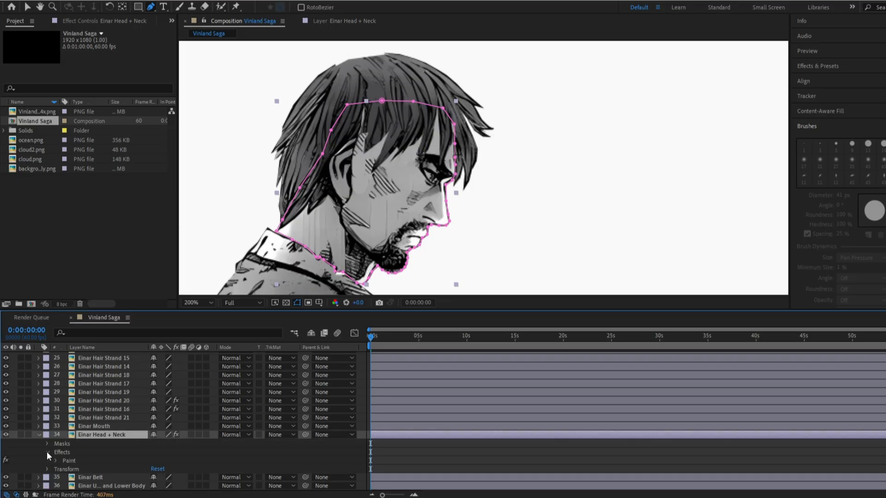
left_click(39, 435)
Open the Einar Upper Body and Lower Body layer for retouching with the Clone Stamp tool
scroll(483, 168, "down", 2)
left_click(100, 444)
left_click_drag(483, 203, 398, 115)
left_click(100, 452)
scroll(484, 168, "up", 1)
scroll(483, 168, "down", 1)
scroll(390, 194, "up", 1)
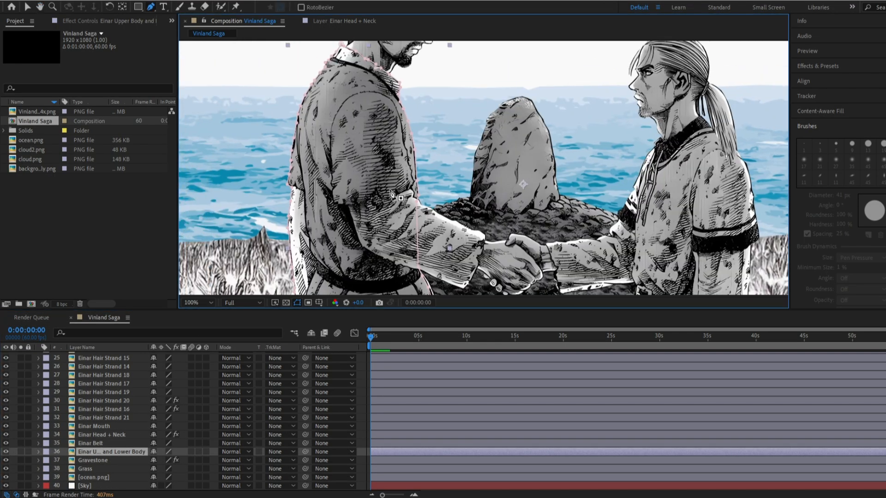
scroll(391, 193, "up", 1)
left_click_drag(390, 193, 503, 314)
double_click(106, 452)
mouse_move(353, 192)
left_mouse_down()
mouse_move(473, 166)
mouse_move(666, 243)
left_mouse_up()
left_click(192, 6)
scroll(409, 136, "up", 1)
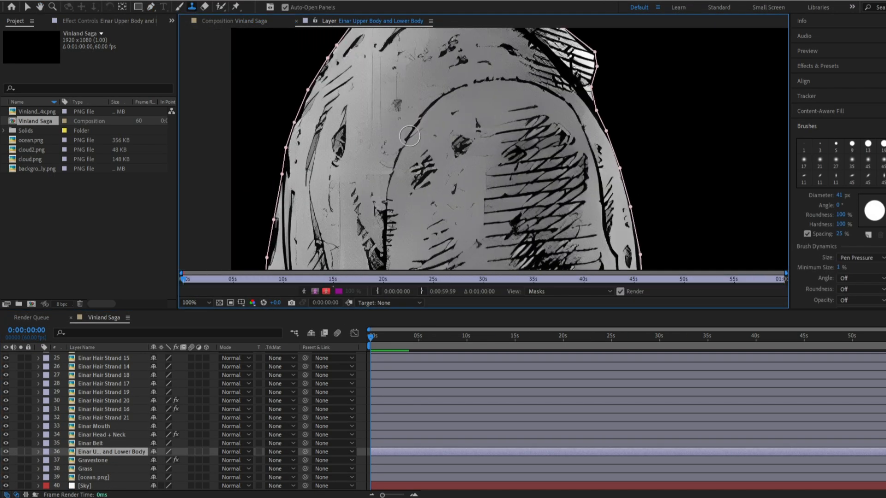
Clone shirt fabric over the curved shoulder outline of Einar's sleeve with a soft 65 px brush
left_click_drag(410, 136, 395, 158)
left_click(868, 162)
mouse_move(425, 119)
left_mouse_down()
mouse_move(451, 95)
mouse_move(420, 111)
left_mouse_up()
left_click(882, 162)
left_click_drag(508, 87, 529, 93)
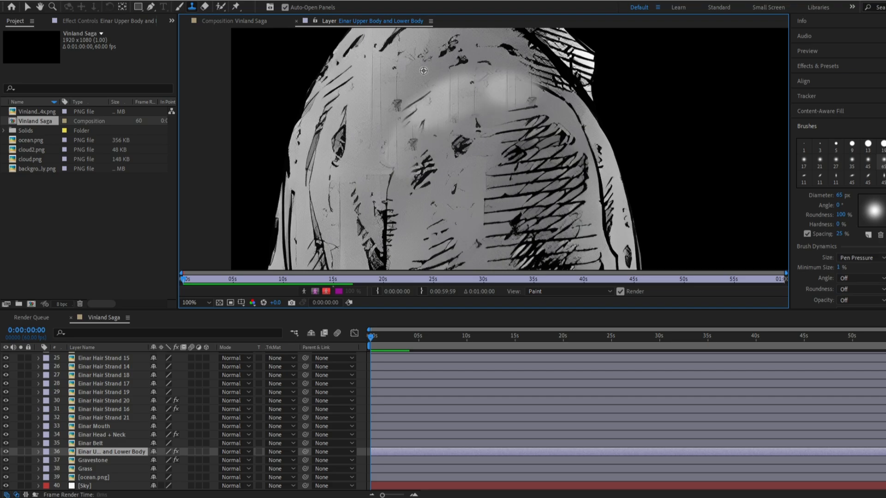
left_click(424, 70, "alt")
left_click_drag(445, 92, 411, 136)
left_click_drag(391, 178, 394, 235)
left_click_drag(394, 236, 408, 129)
Clone fabric over the remaining upper-arm outlines on both sides of Einar's sleeve
scroll(409, 129, "down", 1)
mouse_move(437, 161)
left_mouse_down()
mouse_move(441, 210)
mouse_move(469, 234)
left_mouse_up()
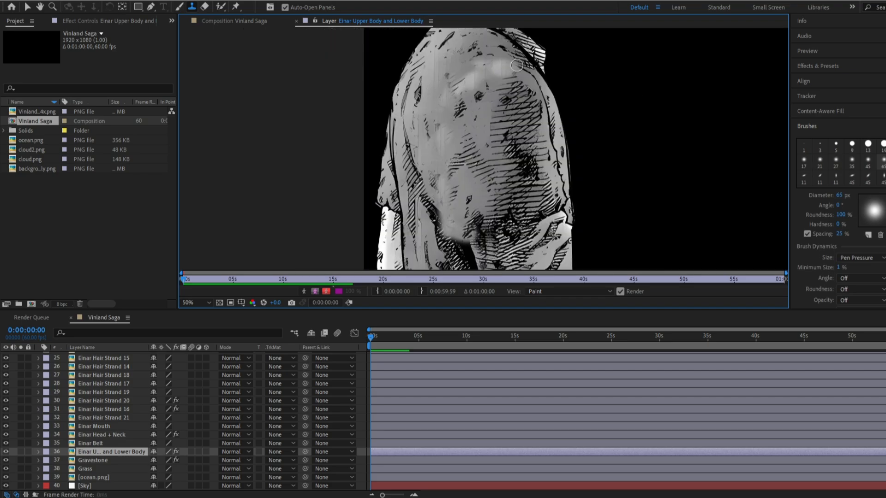
mouse_move(517, 65)
left_mouse_down()
mouse_move(556, 141)
mouse_move(562, 193)
left_mouse_up()
scroll(562, 194, "down", 1)
scroll(484, 149, "up", 1)
mouse_move(411, 102)
left_mouse_down()
mouse_move(455, 157)
mouse_move(462, 247)
left_mouse_up()
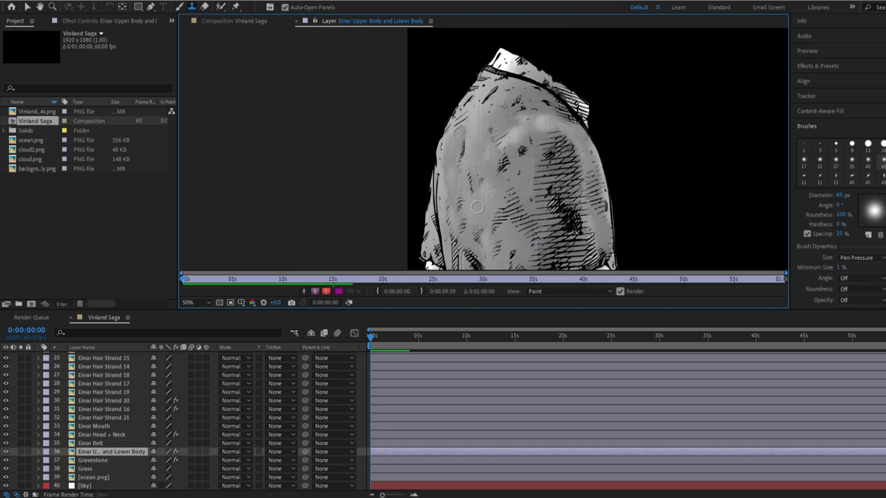
left_click_drag(477, 207, 477, 124)
left_click_drag(479, 166, 525, 217)
scroll(501, 222, "up", 1)
scroll(516, 121, "down", 1)
left_click_drag(524, 166, 560, 218)
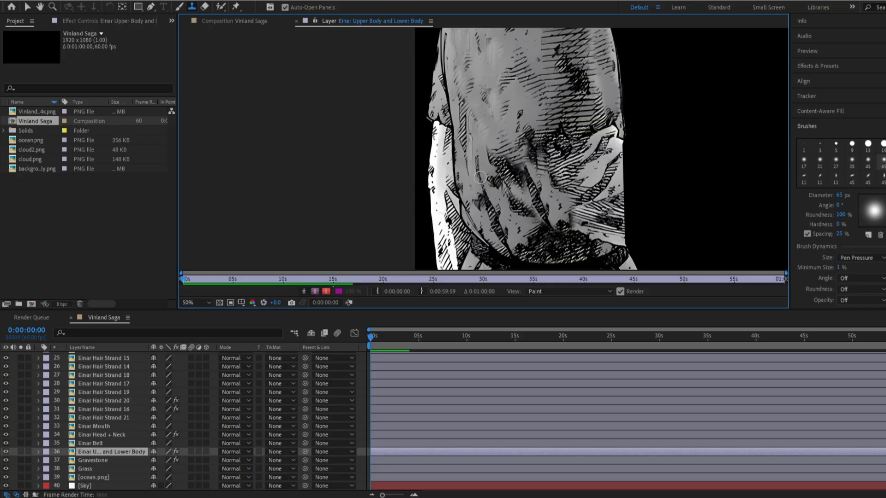
Clone fabric over the elbow and forearm folds on Einar's torso, and save the project
left_click_drag(480, 177, 559, 233)
left_click_drag(573, 185, 557, 152)
left_click_drag(561, 174, 563, 222)
left_click_drag(556, 177, 576, 188)
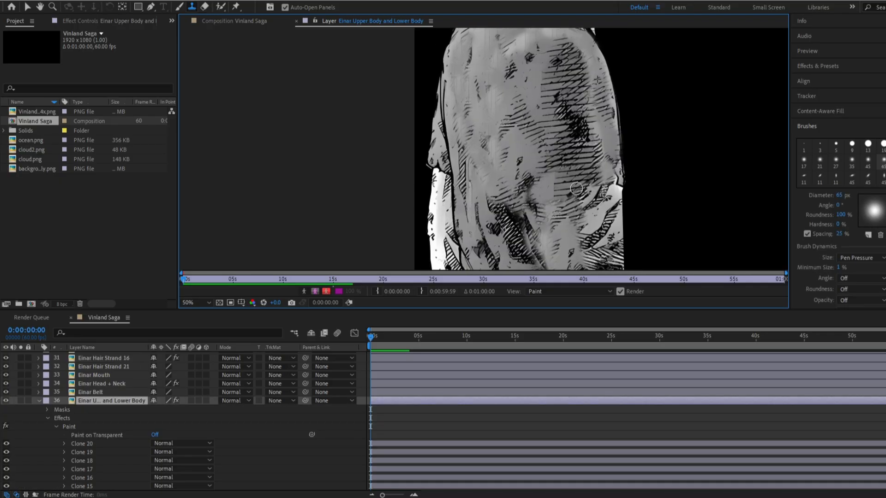
left_click_drag(519, 123, 531, 139)
scroll(519, 122, "down", 1)
mouse_move(530, 157)
left_mouse_down()
mouse_move(475, 116)
mouse_move(492, 159)
left_mouse_up()
scroll(561, 166, "down", 1)
key("ctrl+s")
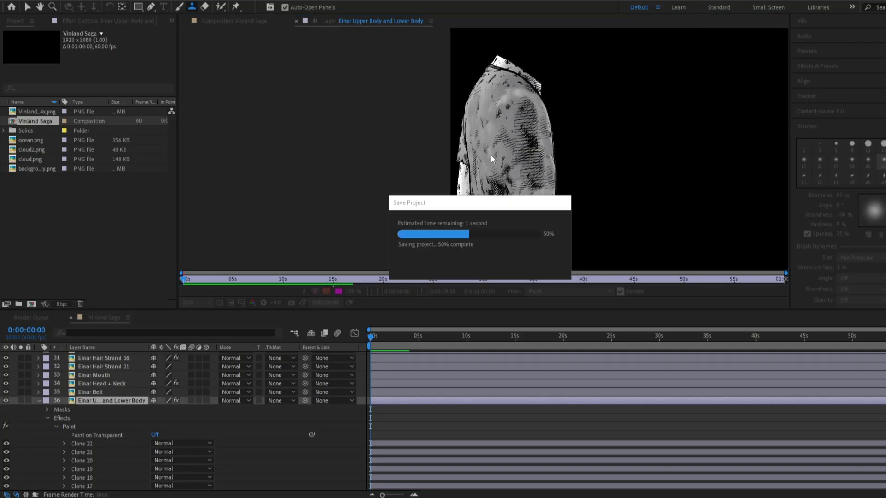
Collapse the body layer, open the Gravestone layer for viewing and return to the Vinland Saga composition
key("alt+shift+comma")
scroll(492, 133, "down", 1)
left_click(39, 400)
double_click(89, 460)
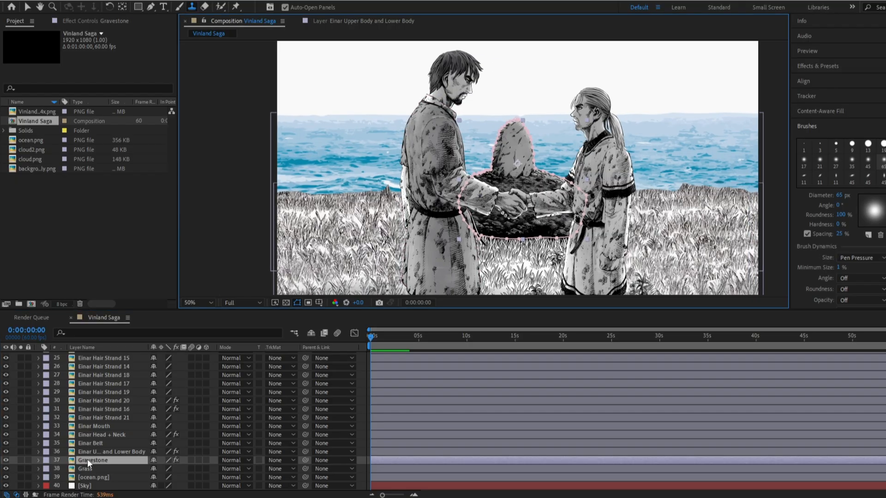
left_click(259, 21)
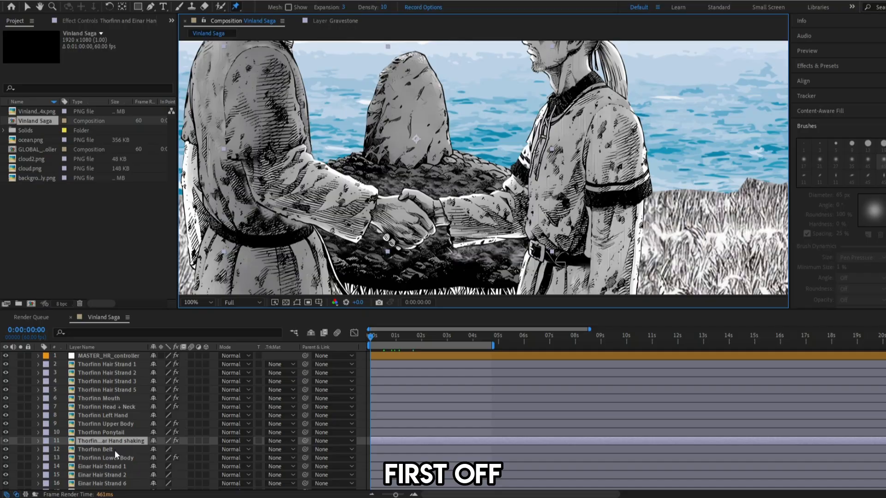
Place six puppet pins on the Thorfinn Belt layer, from the knot down to the hanging tip
left_click(115, 451)
left_click_drag(564, 267, 500, 165)
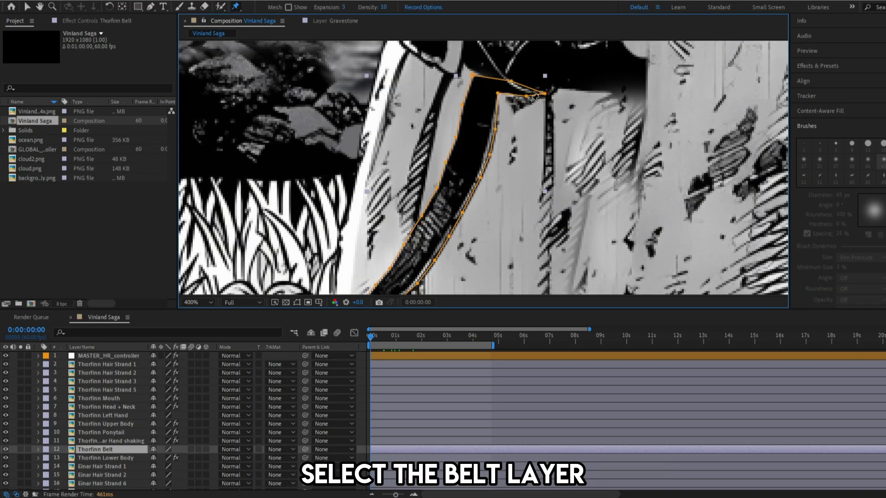
left_click(536, 90)
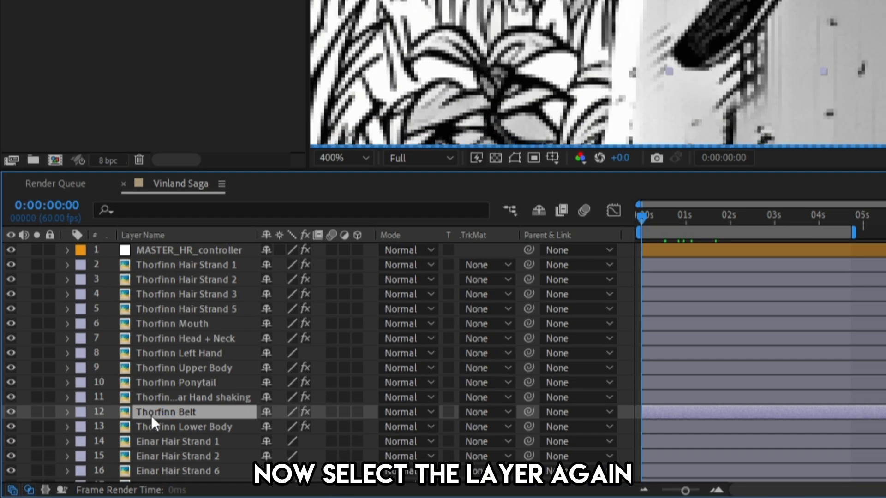
Reveal the Thorfinn Belt keyframes and turn off Position keyframing for Puppet Pins 1, 2 and 3
key("u")
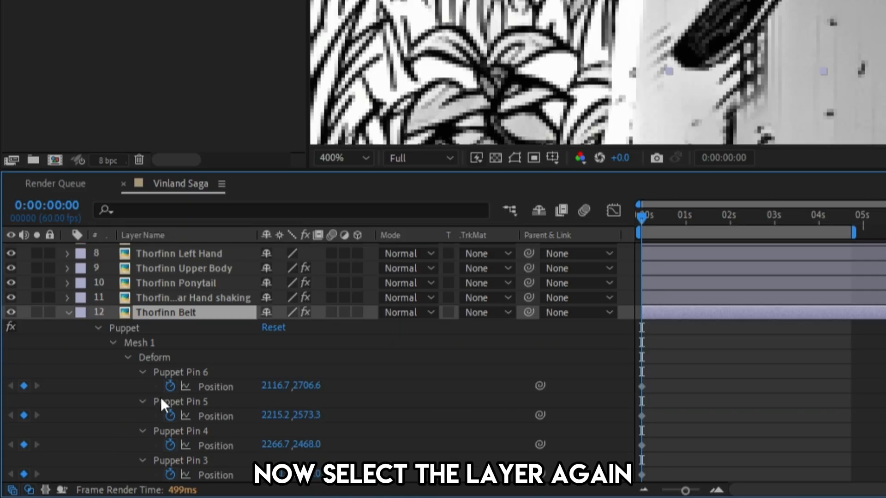
scroll(160, 397, "down", 3)
scroll(496, 140, "down", 2)
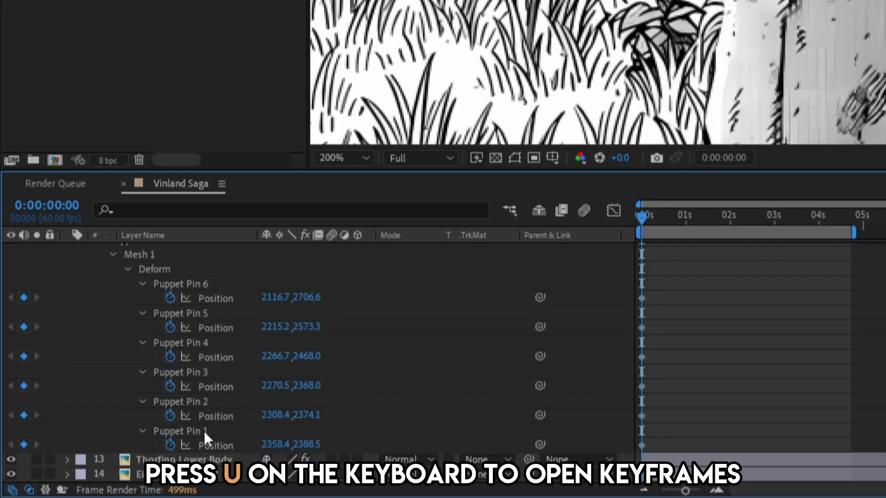
left_click(204, 431)
left_click(210, 377, "shift")
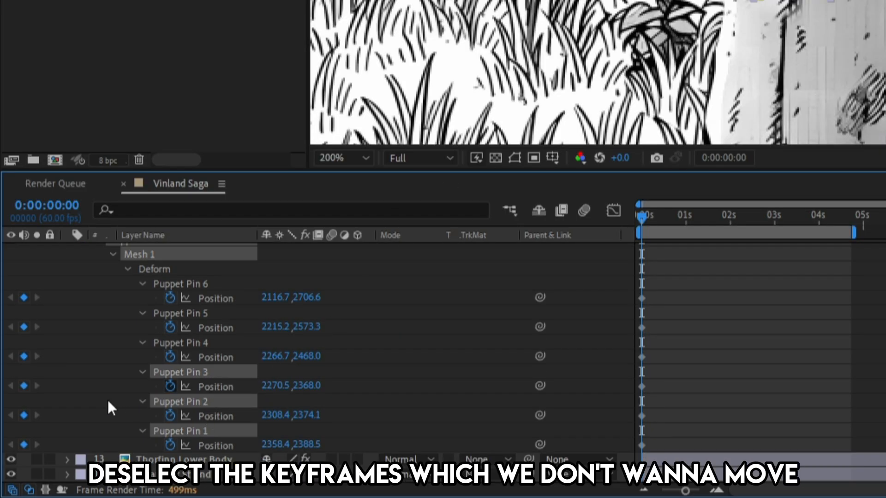
left_click(23, 414)
left_click(23, 386)
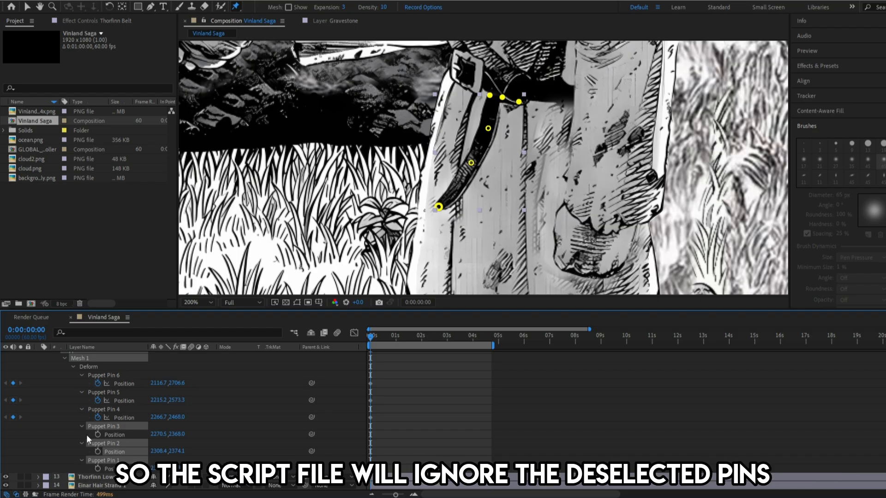
Run the AFPHairRig script on the Thorfinn Belt layer with the bones applied to PuppetPins, and preview the movement
scroll(96, 379, "up", 1)
scroll(96, 378, "up", 1)
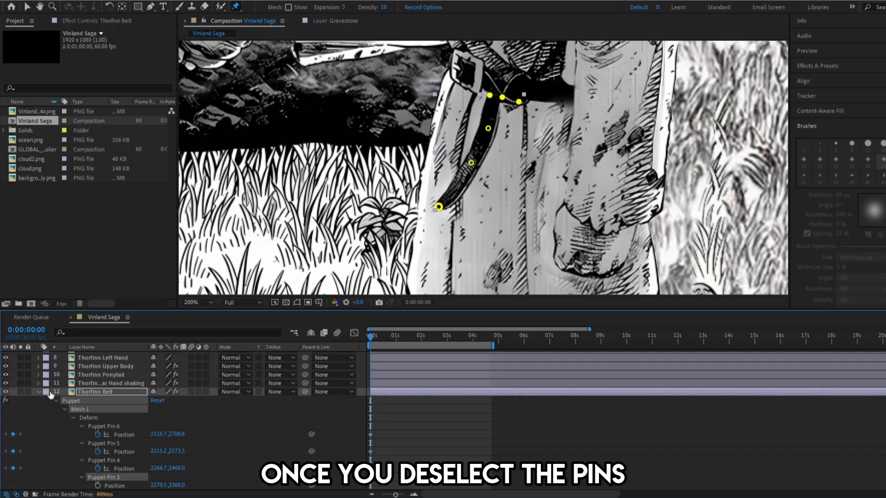
left_click(40, 391)
left_click(104, 392)
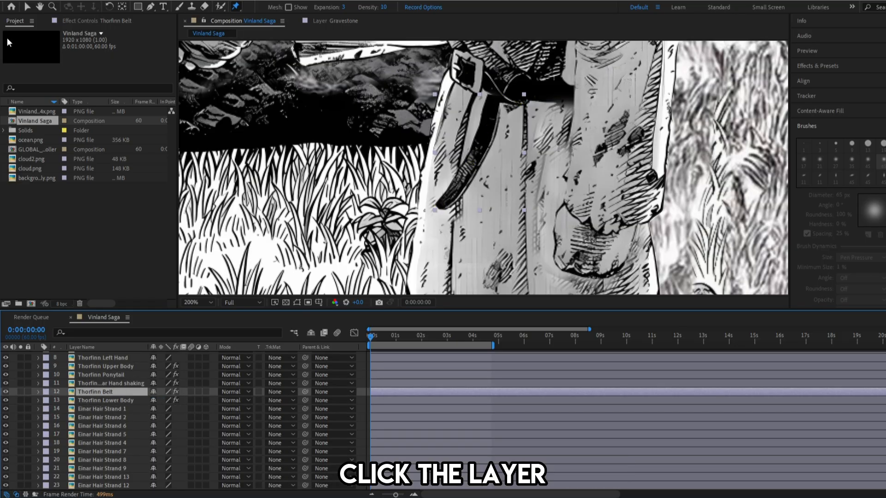
left_click(9, 2)
mouse_move(115, 240)
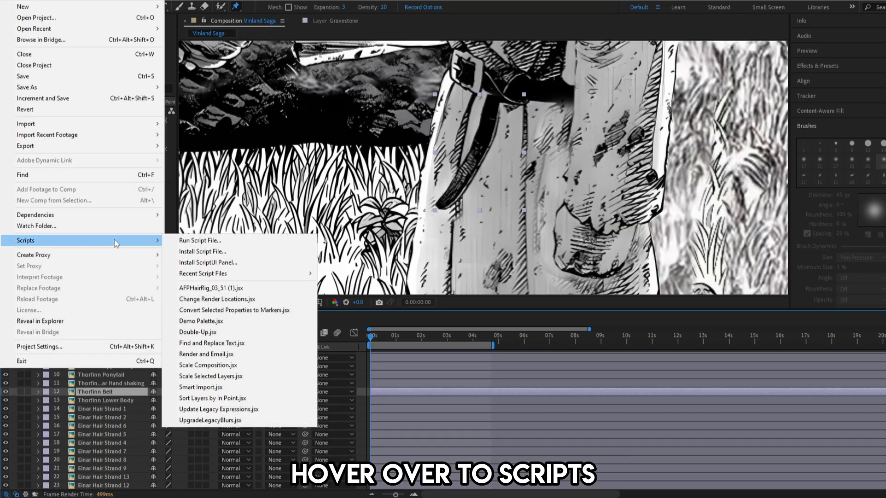
left_click(186, 241)
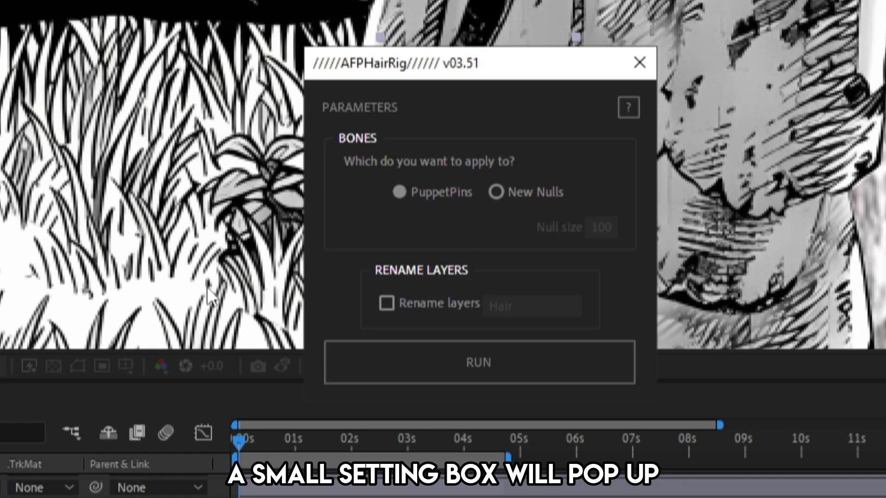
left_click(521, 358)
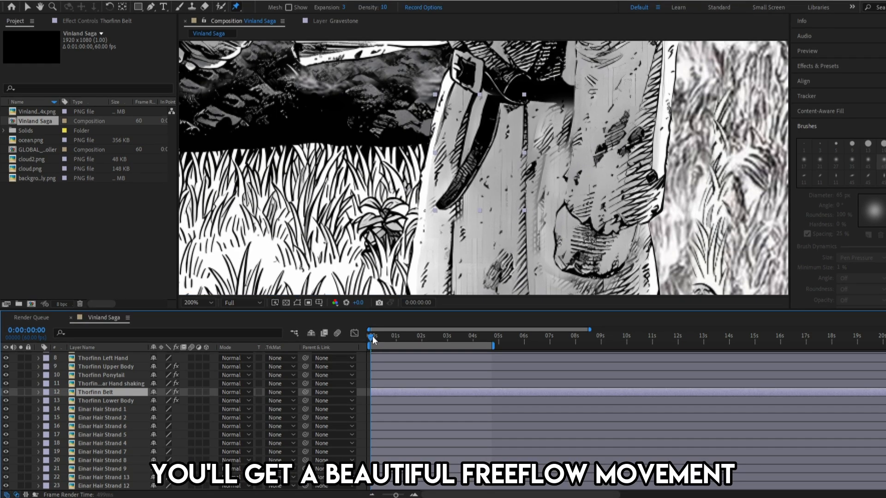
left_click_drag(372, 336, 386, 337)
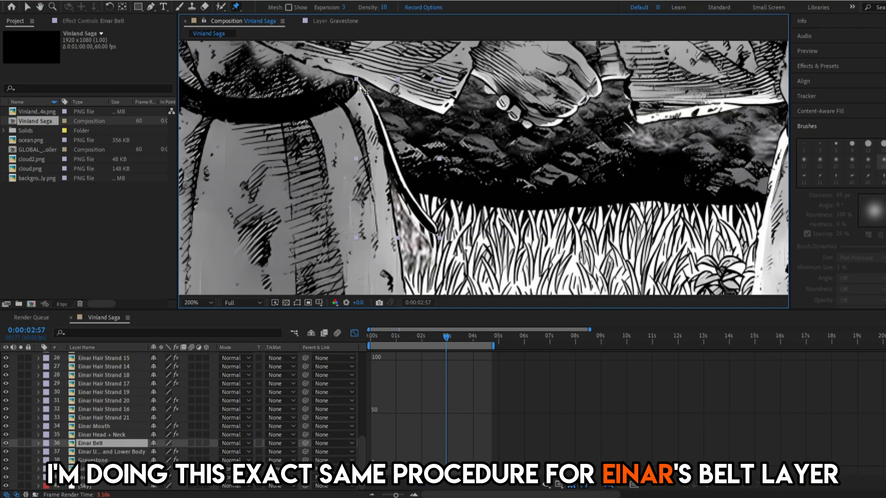
Place five puppet pins on the Einar Belt layer, from the waist down to the hanging tip
left_click(359, 86)
left_click(411, 157)
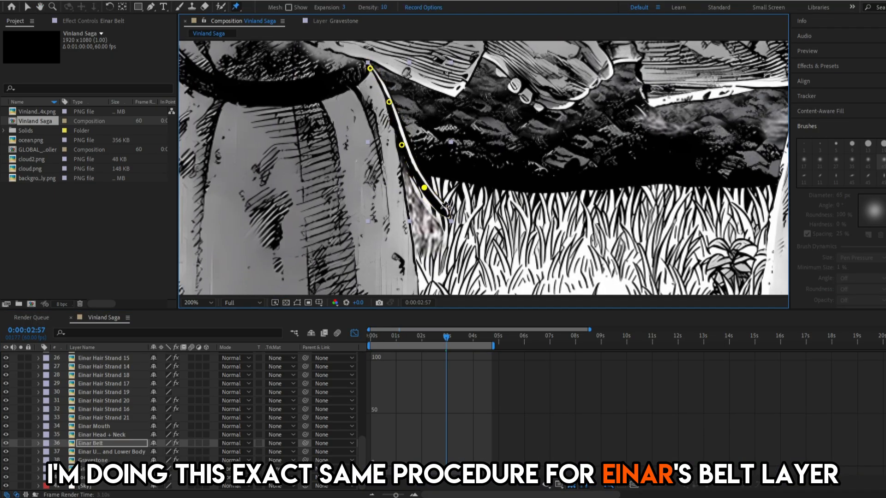
left_click(447, 214)
Close the graph editor, reveal the Einar Belt keyframes and remove the Position keyframes of Puppet Pins 1 and 2
left_click(354, 333)
key("u")
scroll(124, 446, "down", 3)
left_click(119, 476)
left_click(119, 461, "shift")
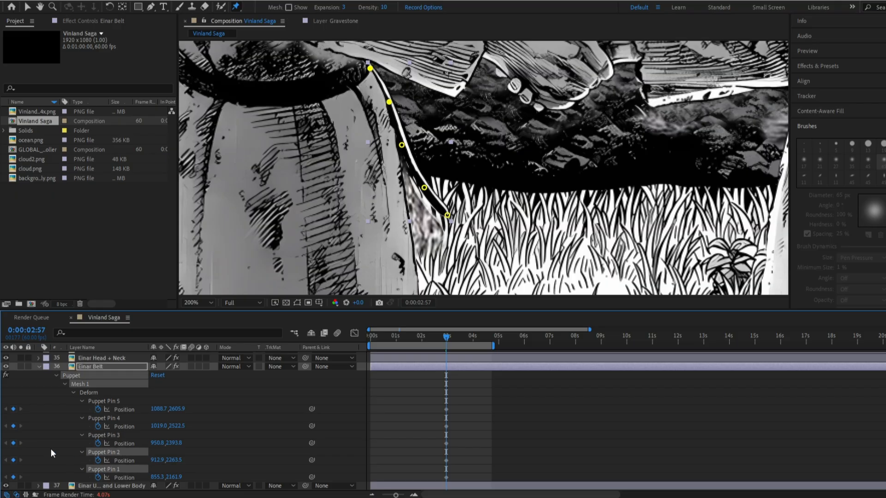
key("Delete")
Run the AFPHairRig script on the Einar Belt layer
left_click(8, 1)
mouse_move(83, 241)
left_click(472, 302)
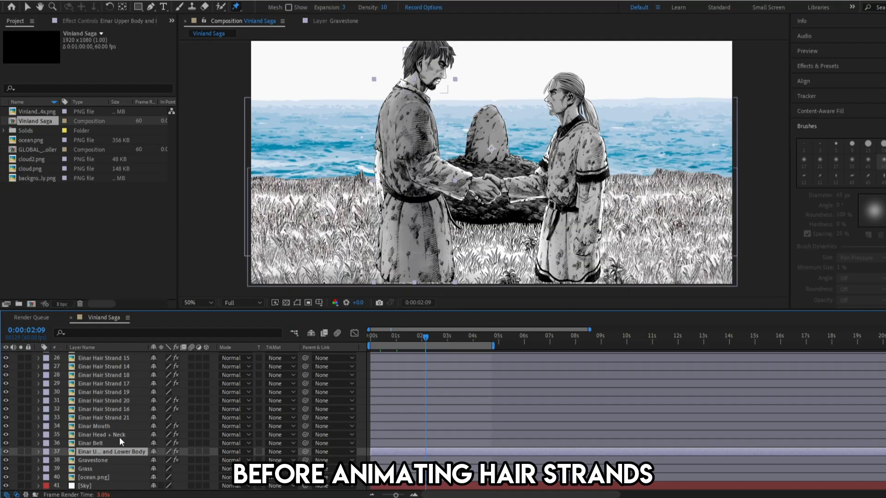
Place five puppet pins on the Thorfinn and Einar Hand shaking layer, at Einar's shoulder and elbow, the clasped hands, and Thorfinn's elbow and collar
scroll(119, 436, "up", 8)
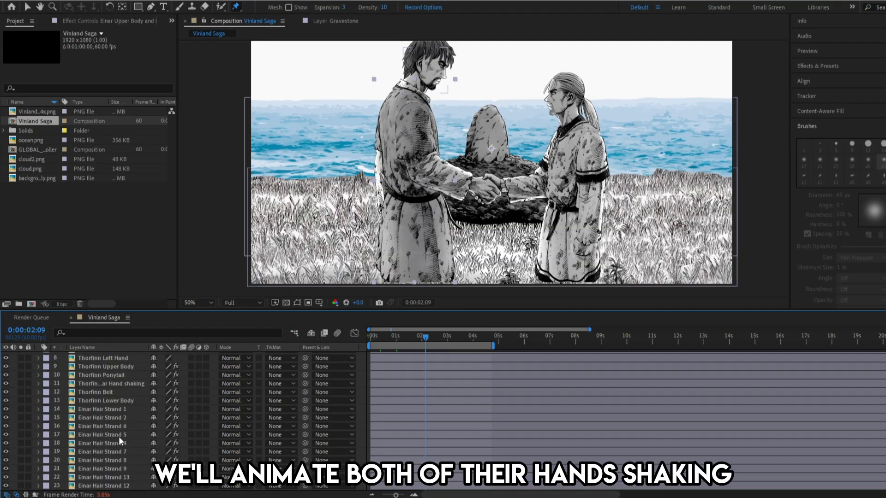
left_click(124, 434)
scroll(468, 195, "up", 2)
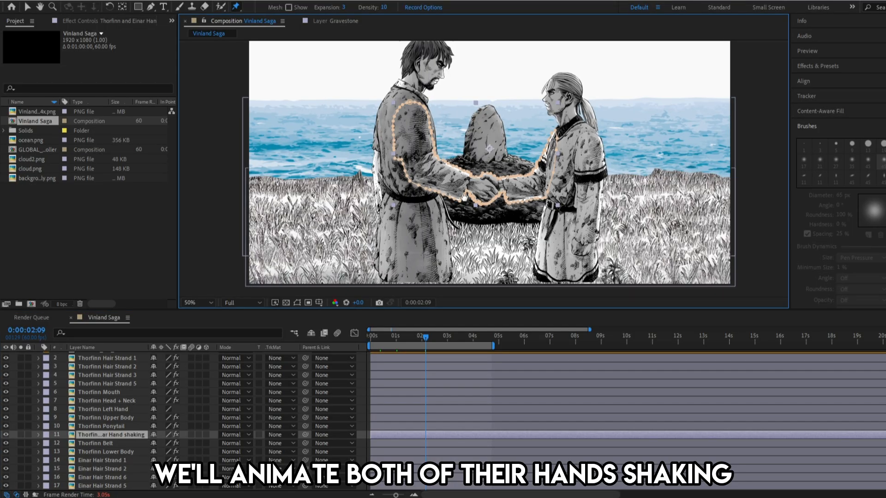
scroll(468, 195, "up", 1)
scroll(468, 195, "down", 2)
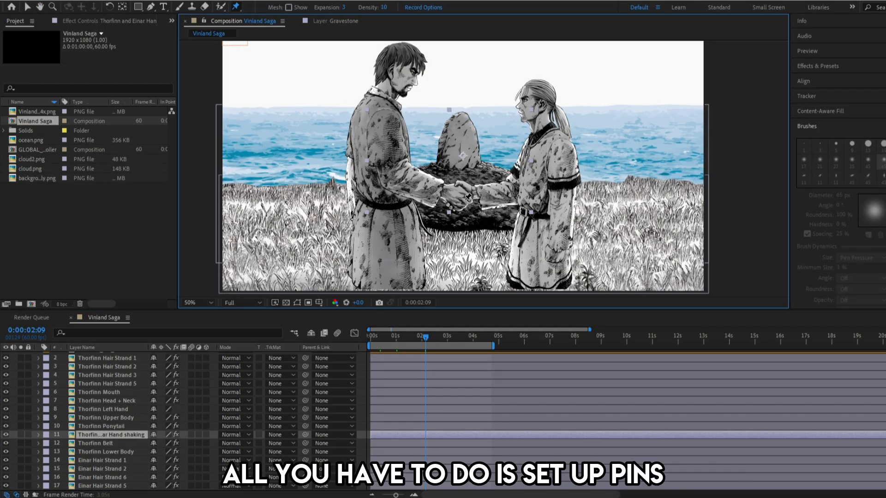
scroll(469, 195, "up", 1)
left_click_drag(464, 200, 476, 215)
key("ctrl+p")
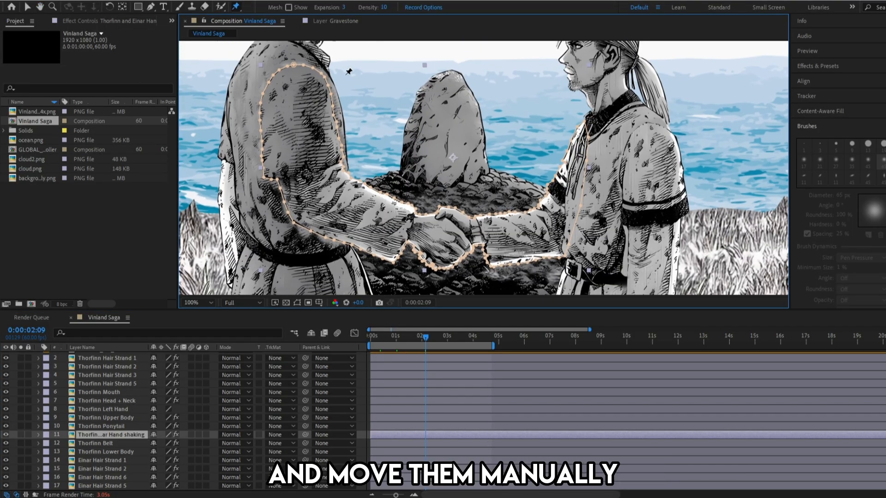
left_click(294, 79)
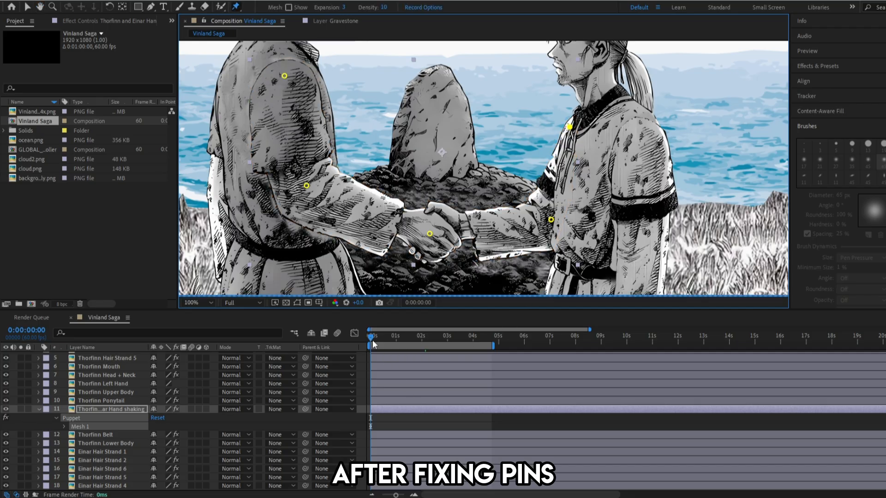
Move the clasped hands' pin slightly upward at 0:00:01:33, and apply Easy Ease to all puppet pin keyframes
left_click_drag(372, 342, 410, 339)
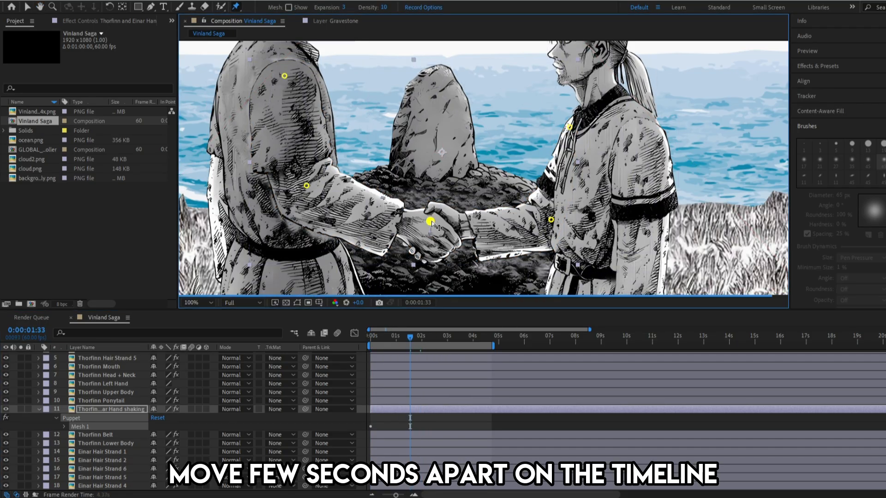
left_click_drag(430, 234, 430, 221)
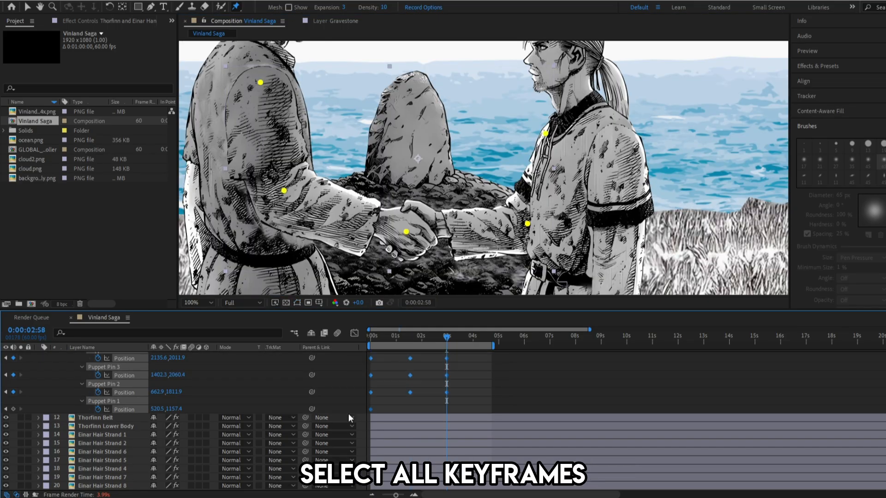
scroll(348, 413, "up", 1)
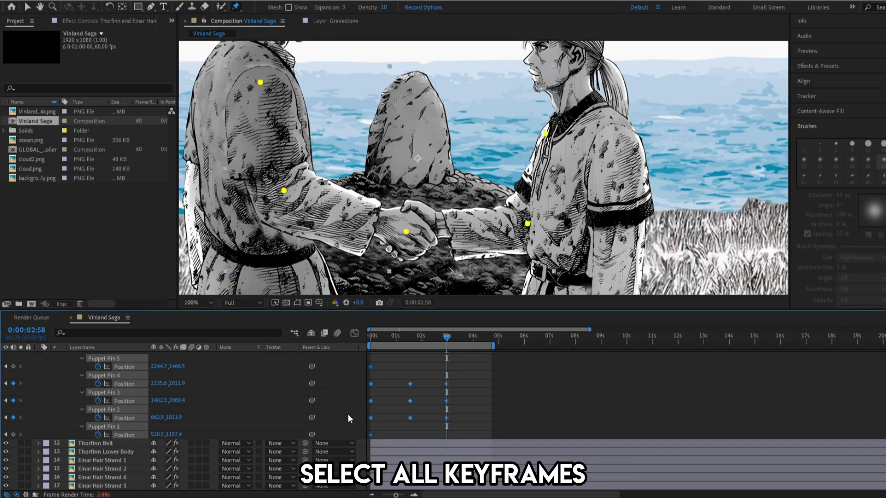
key("F9")
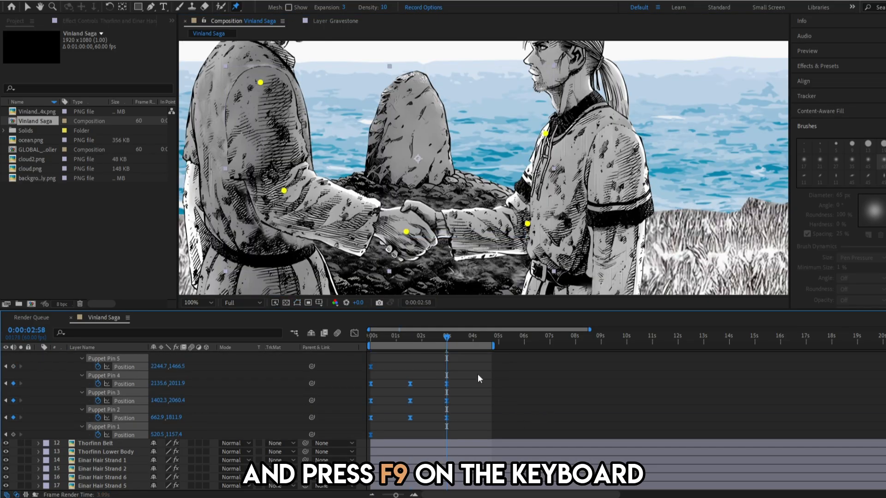
End the work area at 0:00:02:58, save the project and return to the start of the timeline
key("n")
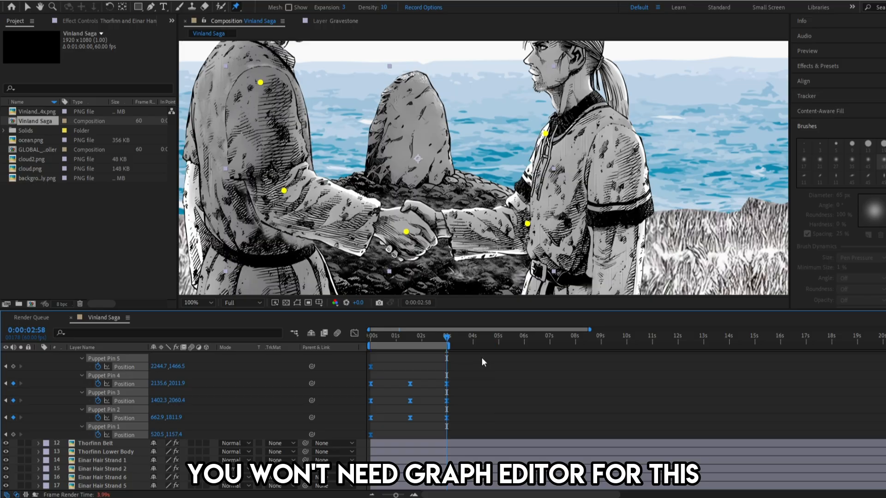
key("ctrl+s")
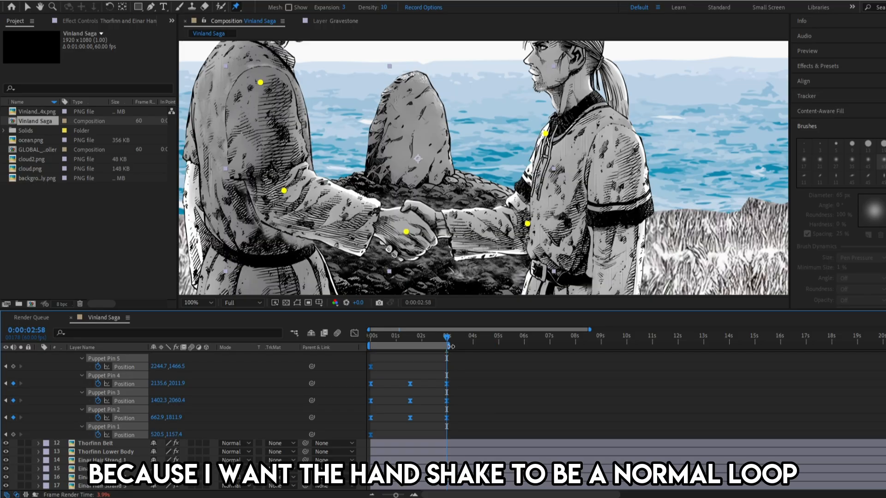
key("Home")
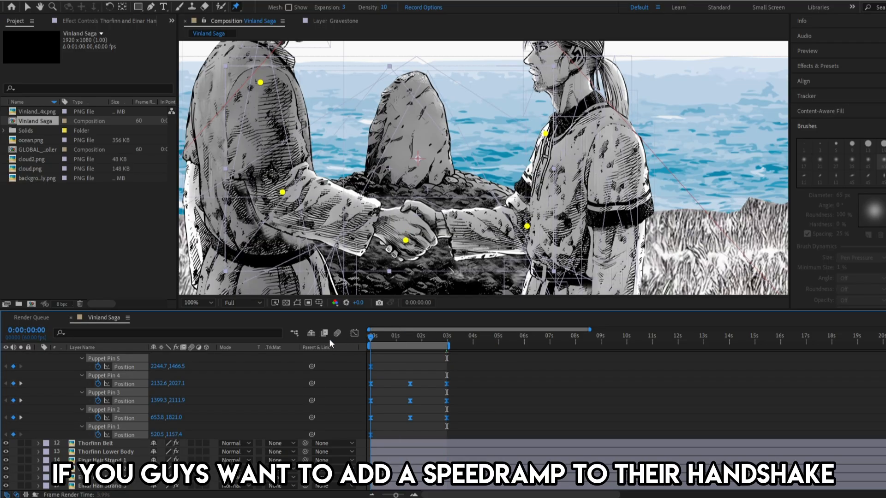
left_click(537, 388)
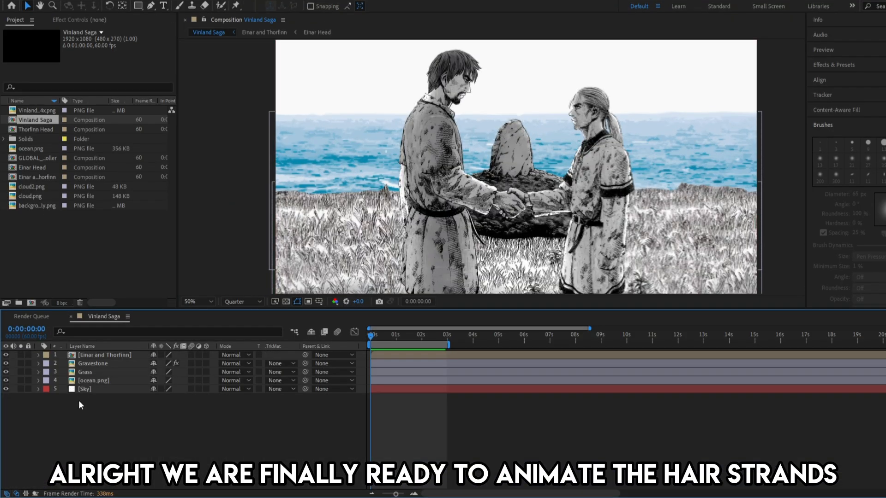
Open the Einar and Thorfinn precomposition and its nested Thorfinn Head precomposition to examine the layers grouped inside
left_click(100, 363)
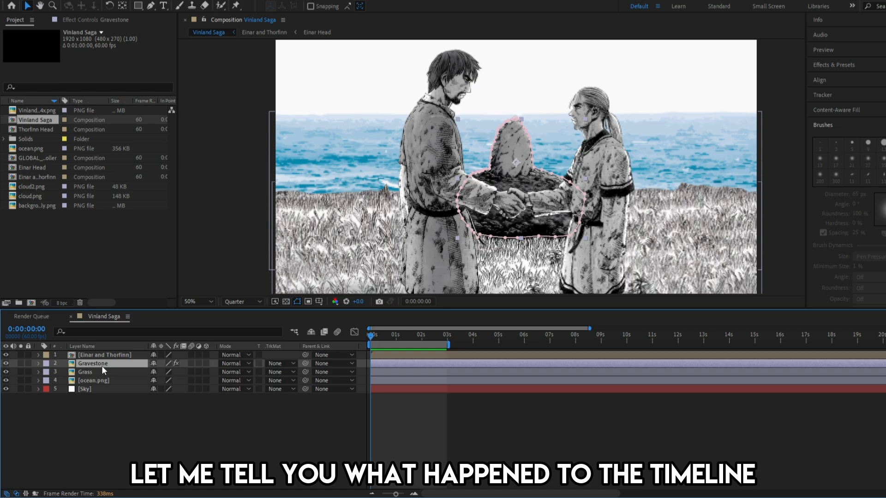
left_click(55, 357)
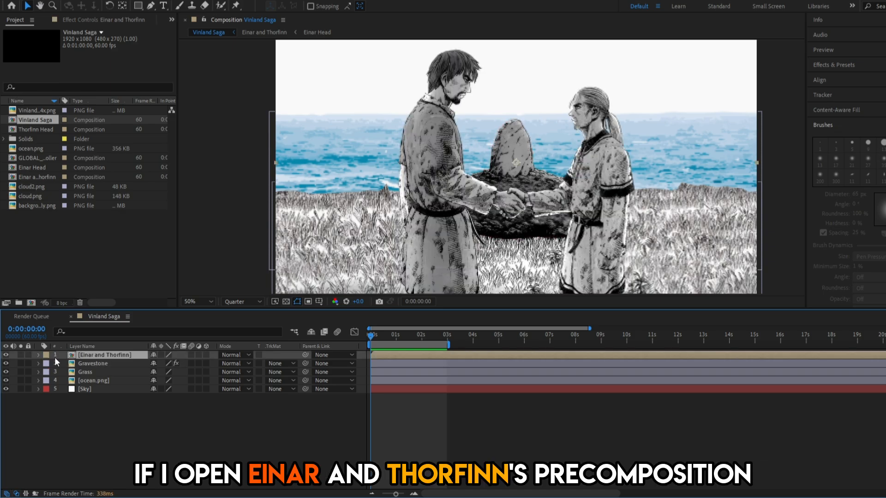
double_click(96, 356)
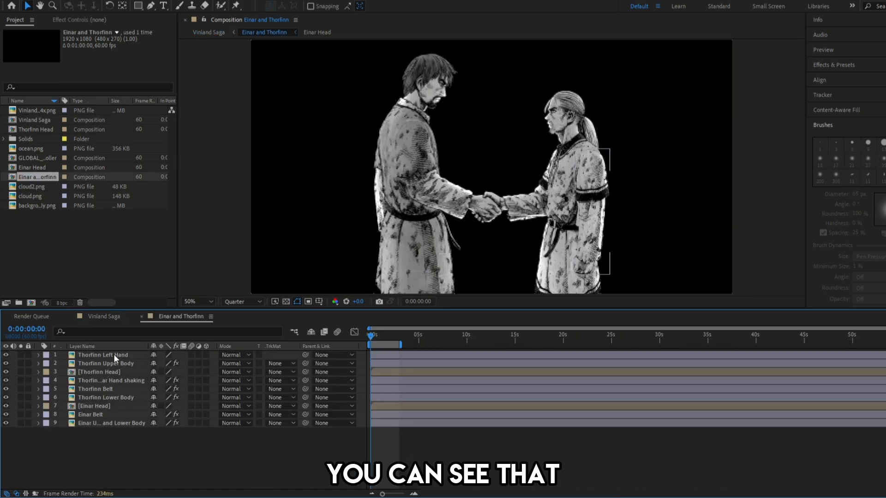
left_click(113, 355)
left_click(100, 372)
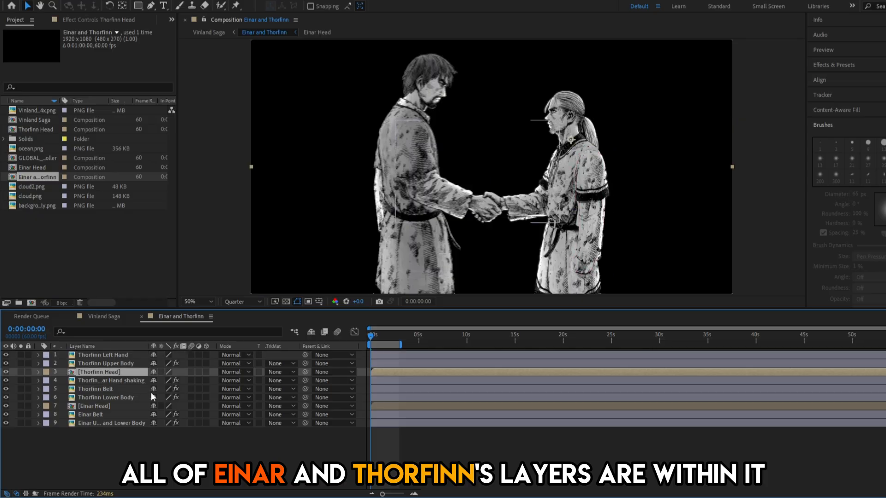
double_click(102, 372)
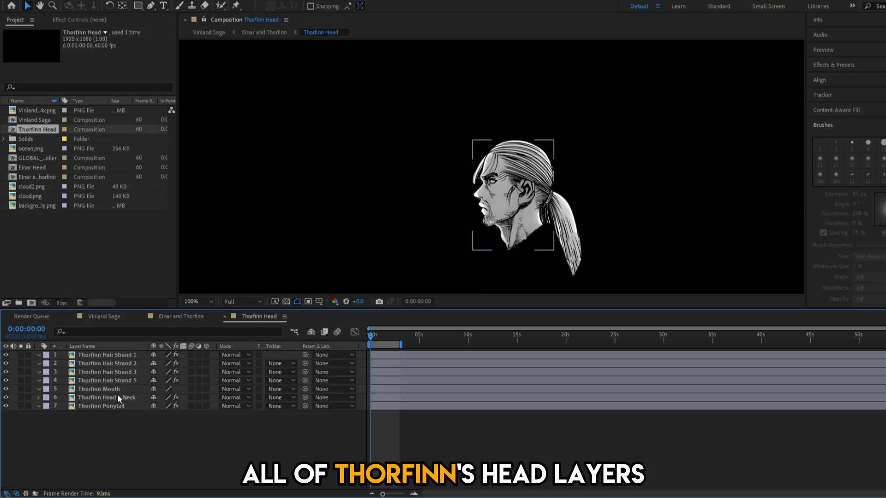
left_click_drag(147, 437, 124, 353)
left_click(175, 436)
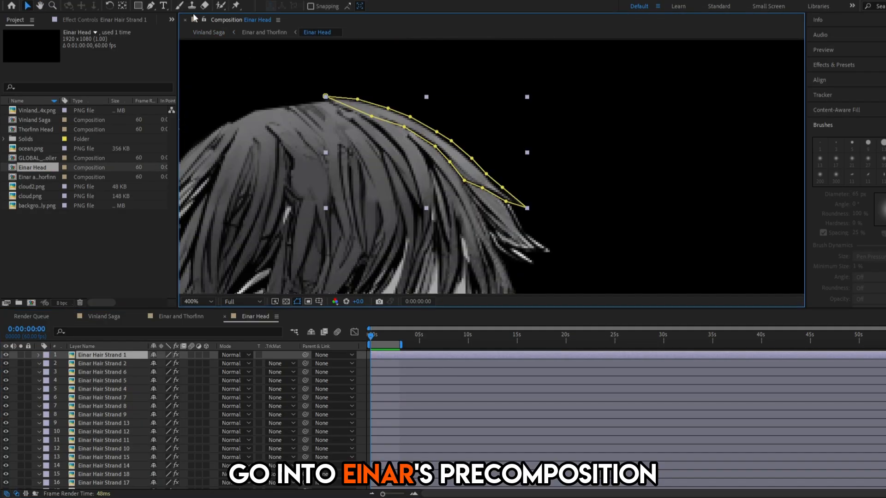
Place four puppet pins along Einar Hair Strand 1 from root to tip, and remove the Position keyframes of Puppet Pins 1 and 2
left_click(237, 6)
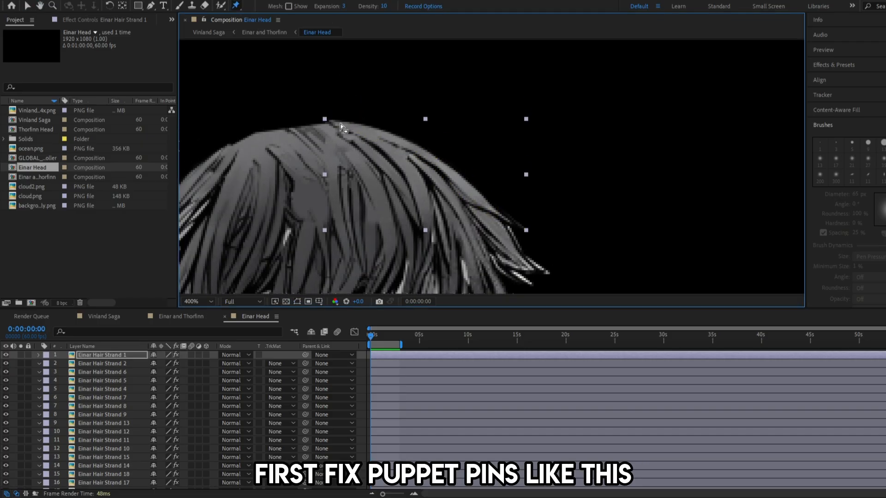
left_click(347, 124)
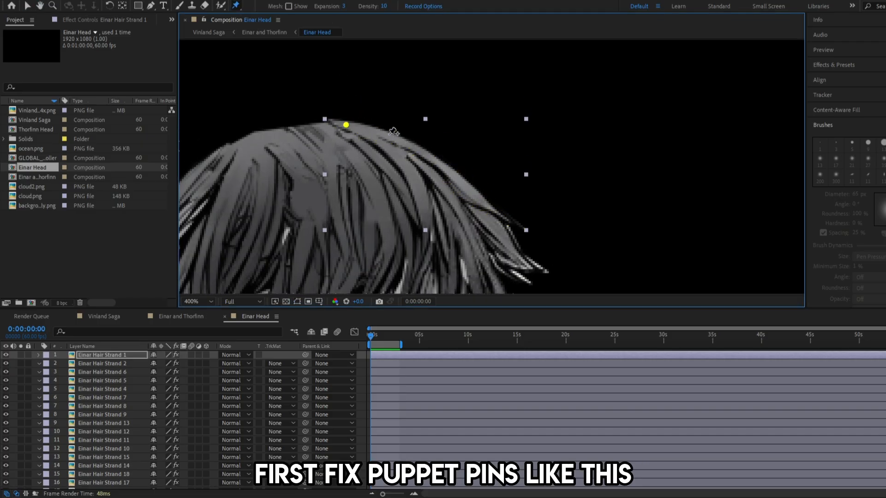
left_click(116, 356)
key("u")
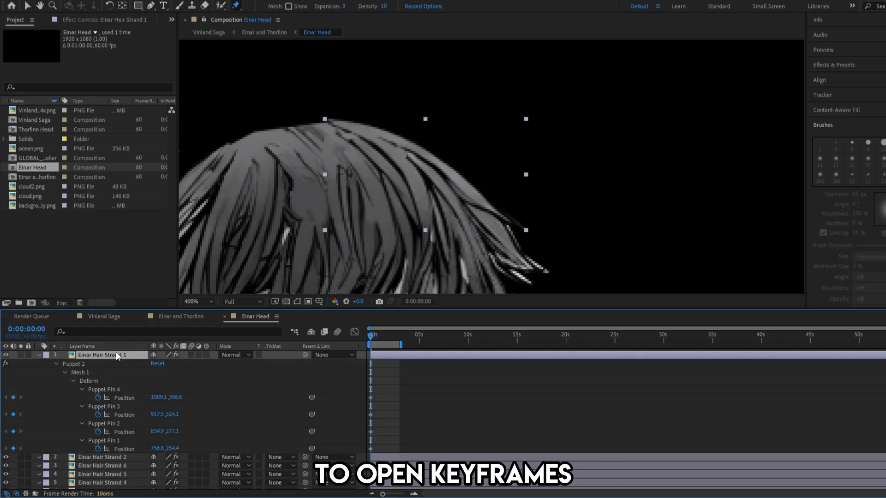
left_click(107, 441)
left_click(107, 423, "shift")
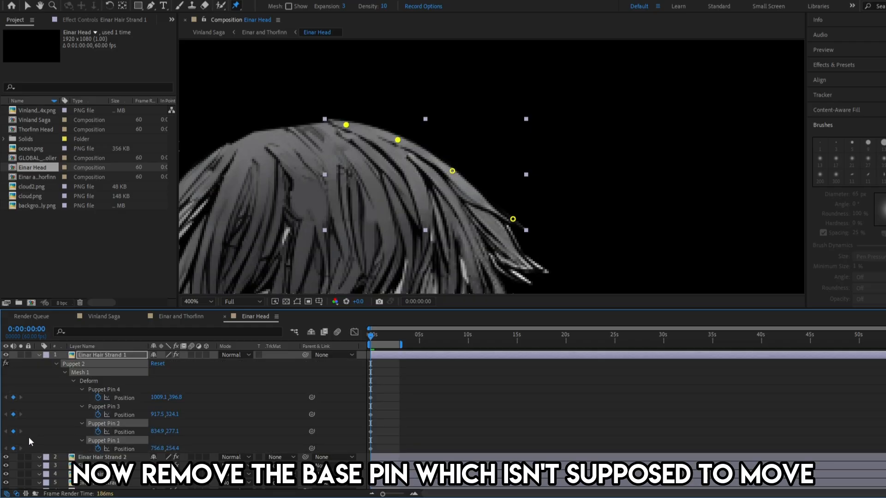
Run the script AFPHairRig_03_51 (1).jsx on Einar Hair Strand 1, applying it to the puppet pins
left_click(120, 354)
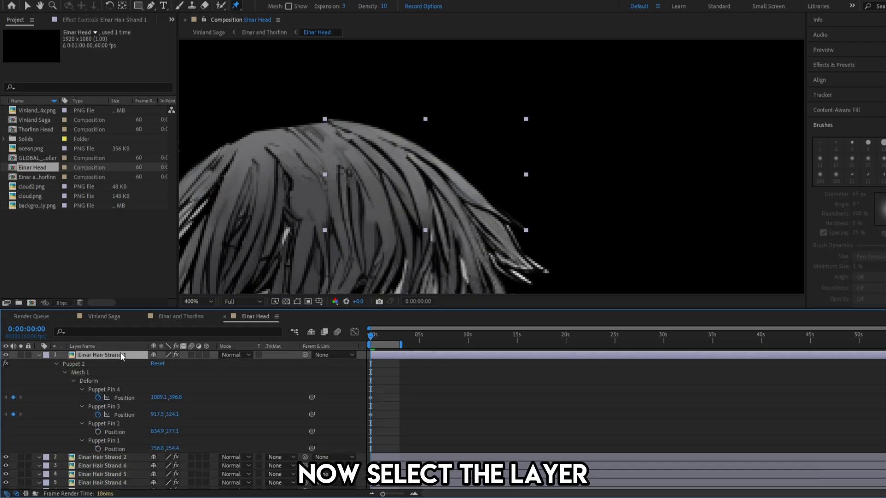
left_click(9, 2)
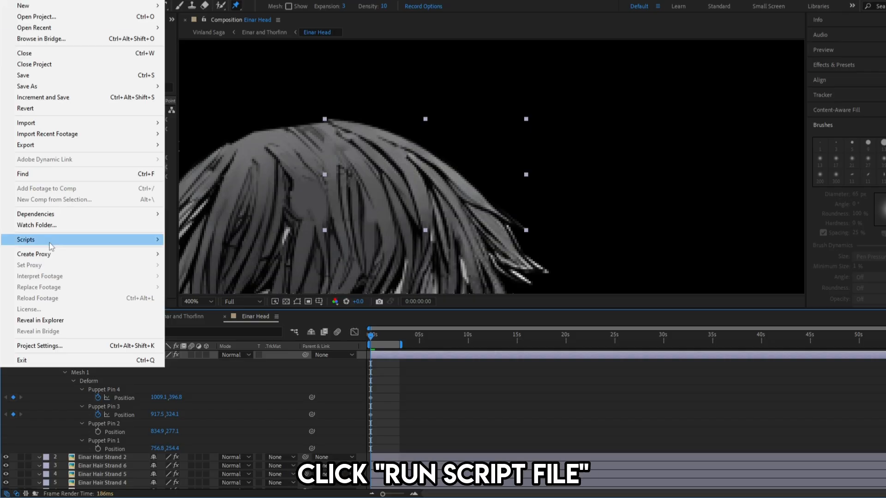
mouse_move(116, 246)
left_click(206, 239)
left_click(223, 80)
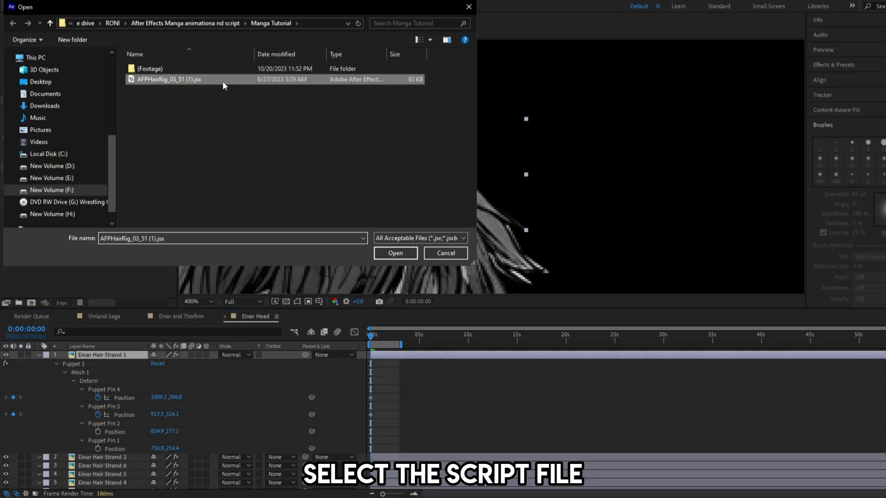
right_click(237, 86)
left_click(237, 85)
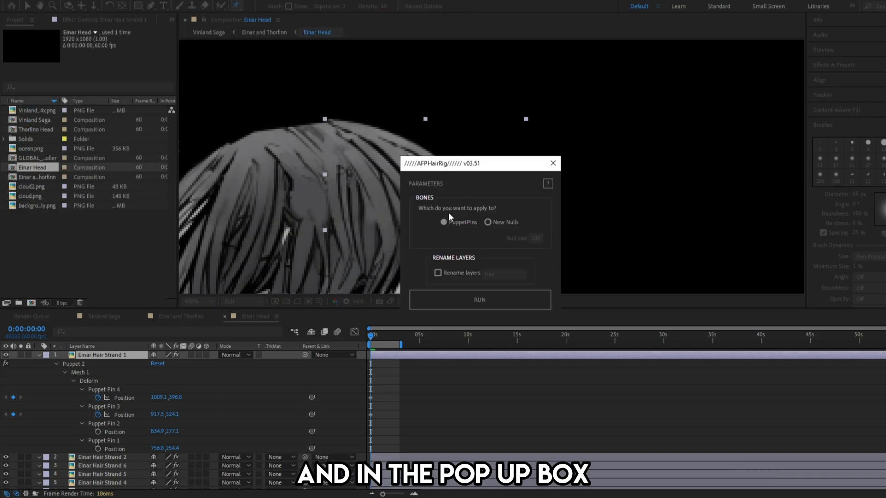
left_click(459, 300)
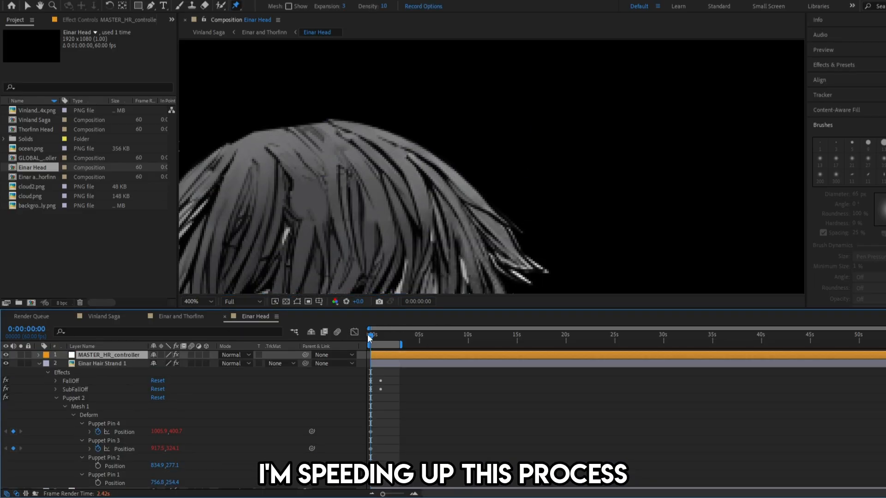
Return to the timeline start and place four puppet pins along Einar Hair Strand 2 from root to tip
left_click_drag(375, 337, 369, 336)
left_click(39, 363)
left_click(102, 372)
left_click_drag(342, 130, 362, 131)
left_click(361, 131)
left_click_drag(330, 189, 330, 139)
left_click(405, 97)
left_click(437, 145)
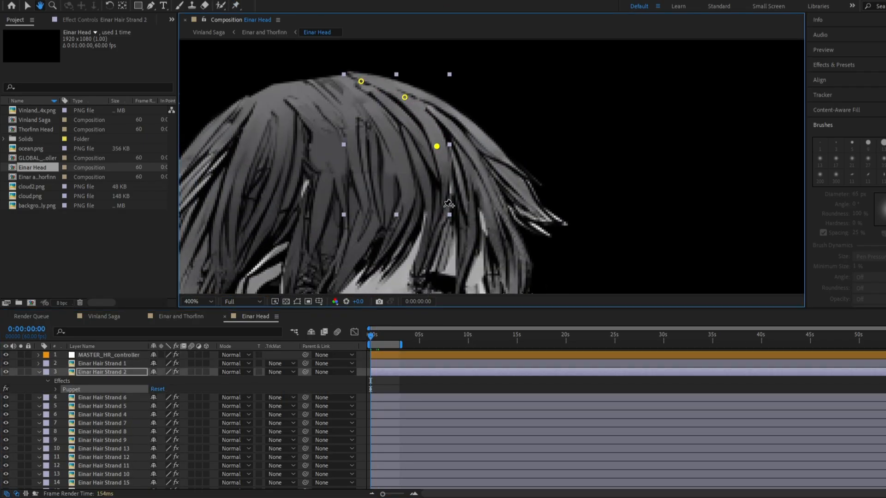
left_click(445, 206)
Remove the Position keyframes of Puppet Pins 1 and 2 on Einar Hair Strand 2, and launch the AFPHairRig script for that layer
key("u")
left_click(98, 465)
left_click(98, 448)
left_click(102, 372)
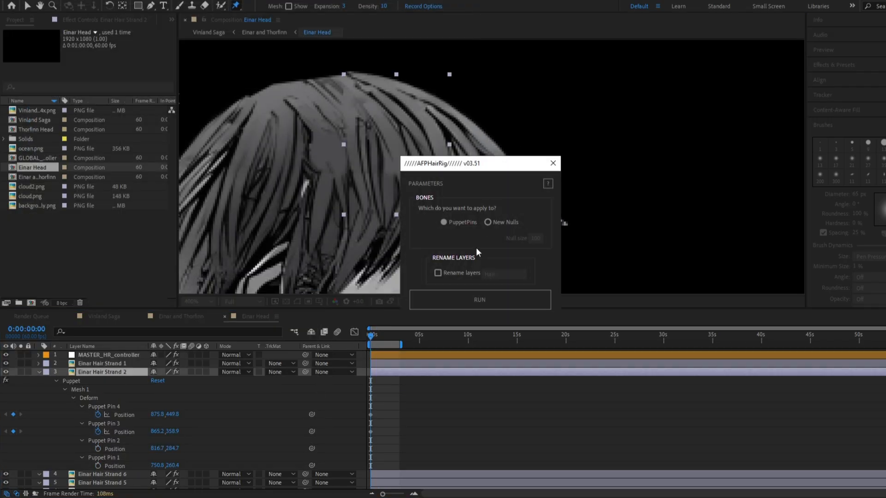
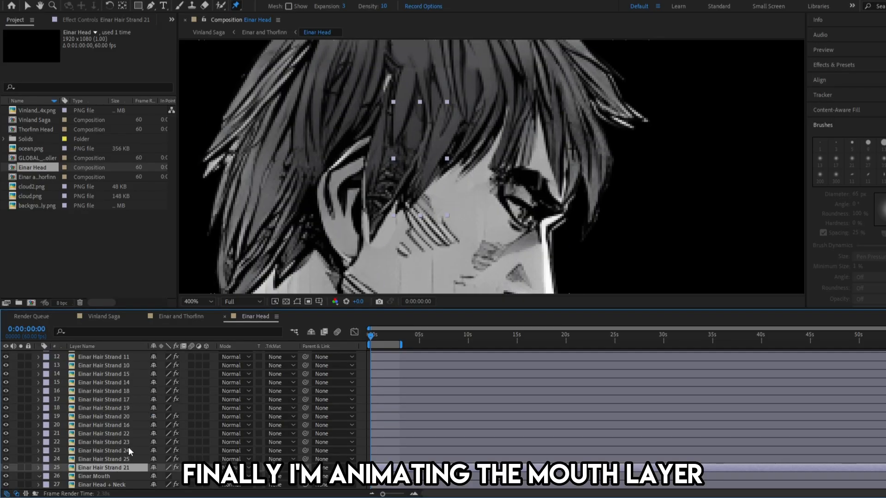
Put three puppet pins on Einar Mouth, and at 0:00:03:01 raise the mouth-corner pin and lower the middle pin slightly
left_click(125, 475)
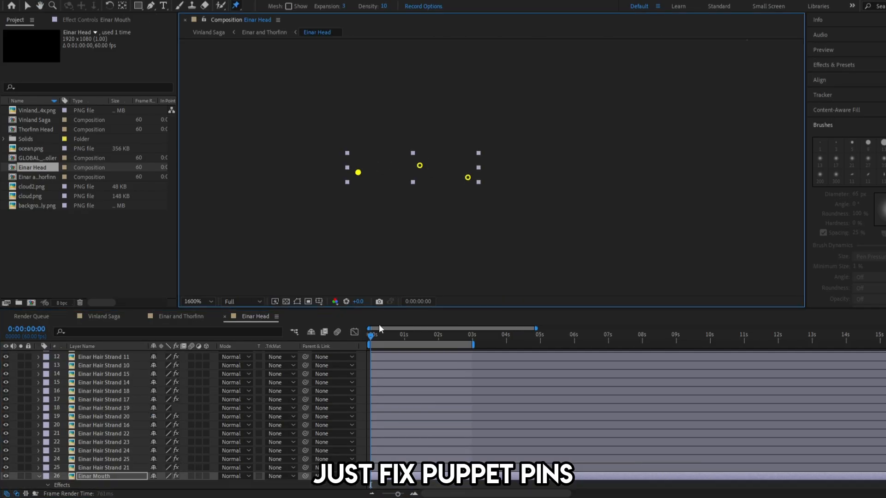
left_click_drag(381, 335, 473, 350)
left_click_drag(358, 172, 360, 146)
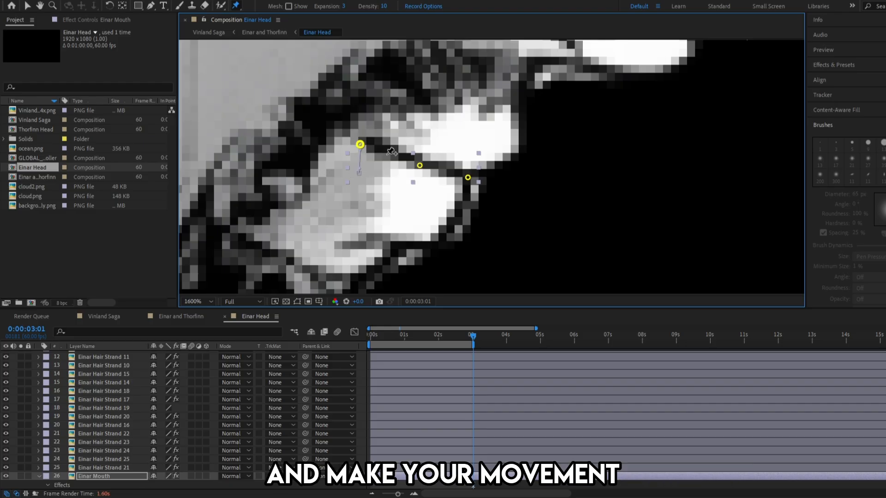
left_click_drag(413, 181, 416, 174)
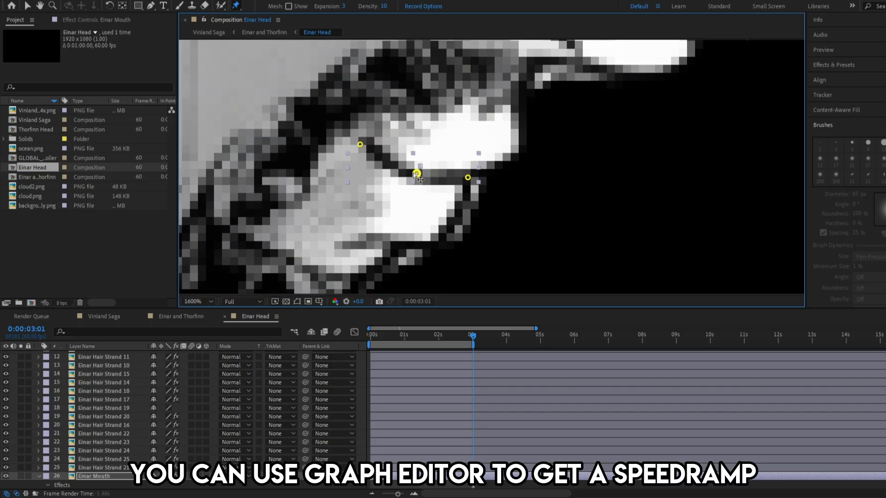
scroll(415, 174, "down", 3)
scroll(79, 461, "down", 1)
left_click(39, 460)
left_click(100, 485)
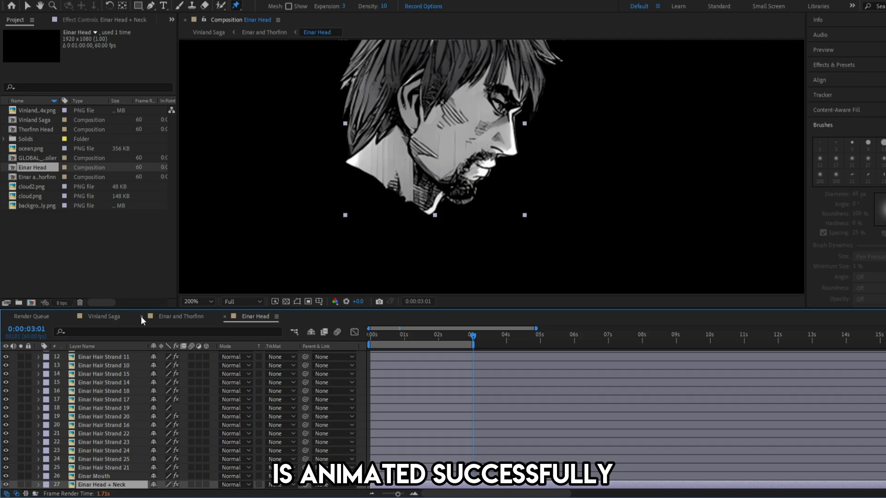
Close the Einar Head composition, return to the start of the timeline and open the Thorfinn Head precomposition
left_click(224, 316)
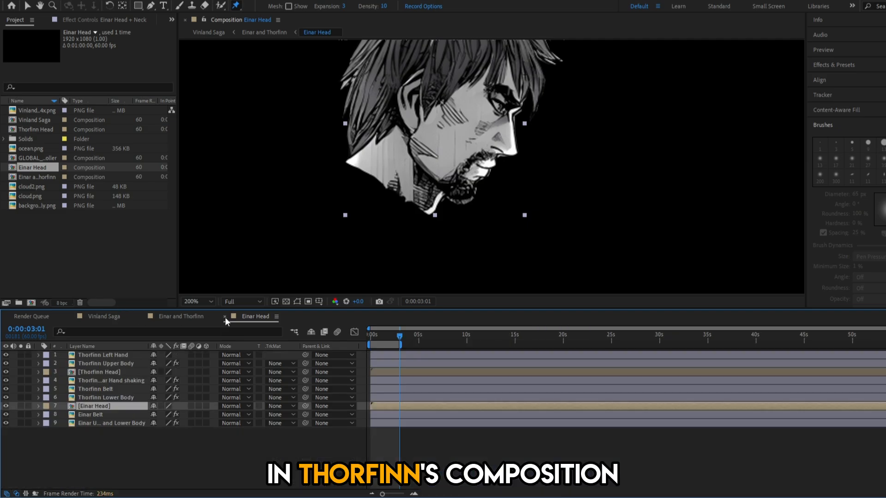
left_click(245, 462)
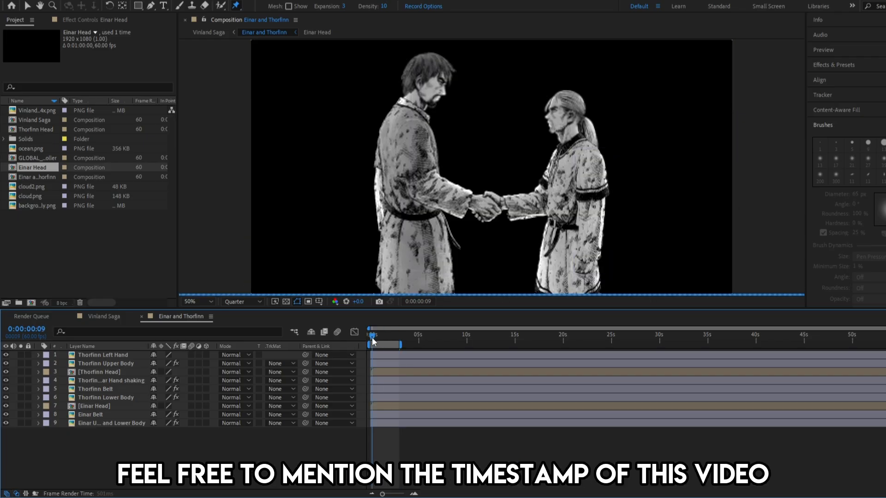
left_click_drag(372, 340, 370, 340)
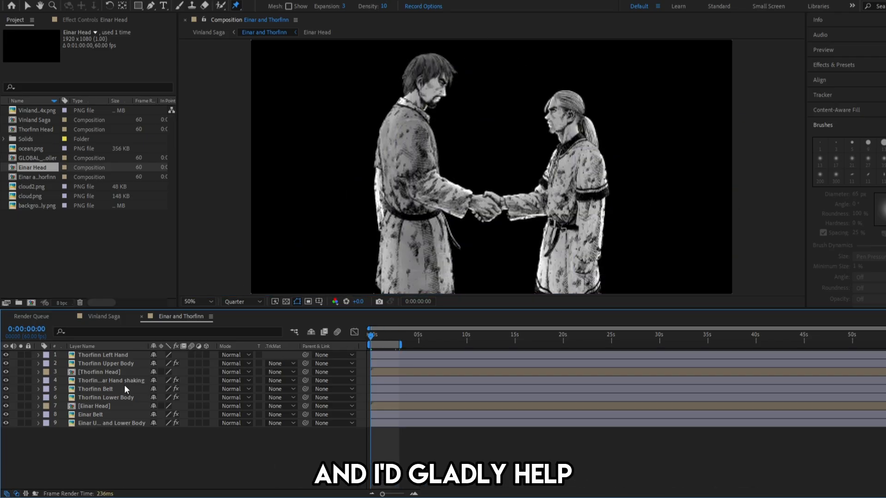
double_click(126, 373)
Place four puppet pins on Thorfinn Hair Strand 1, with Position keyframes only on Pins 3 and 4, and apply AFPHairRig to them
left_click(121, 355)
scroll(524, 114, "up", 8)
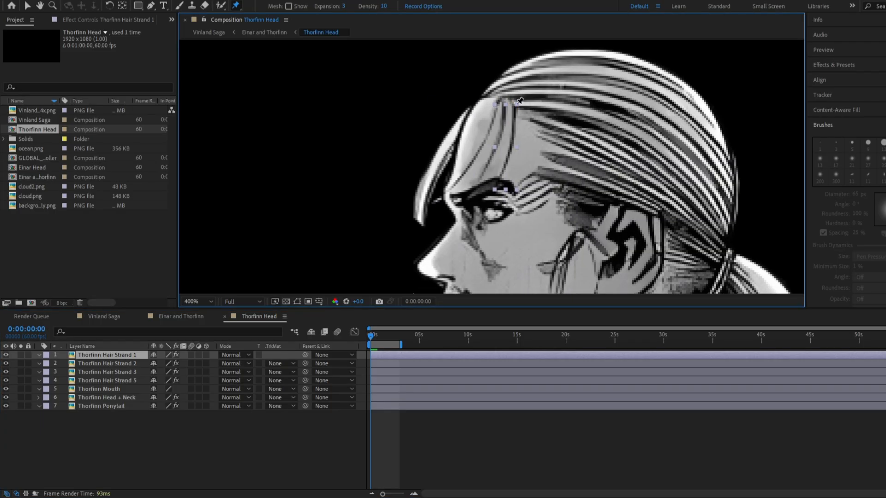
left_click(55, 372, "ctrl")
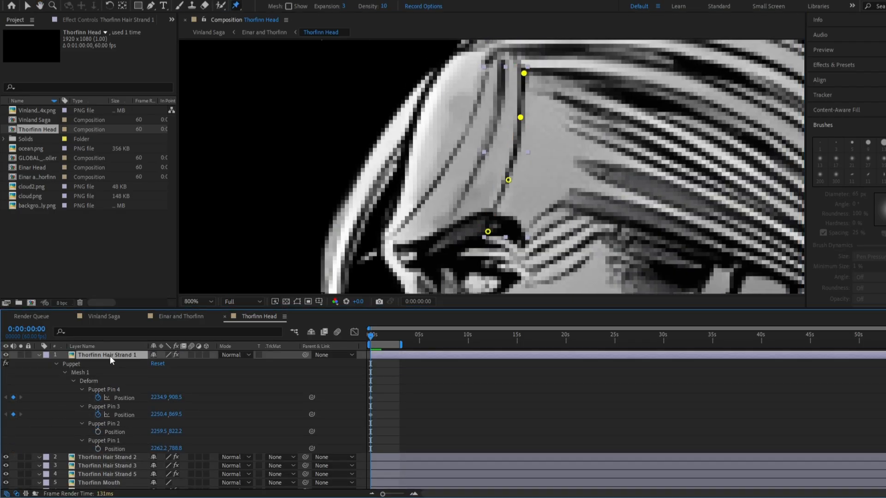
left_click(8, 6)
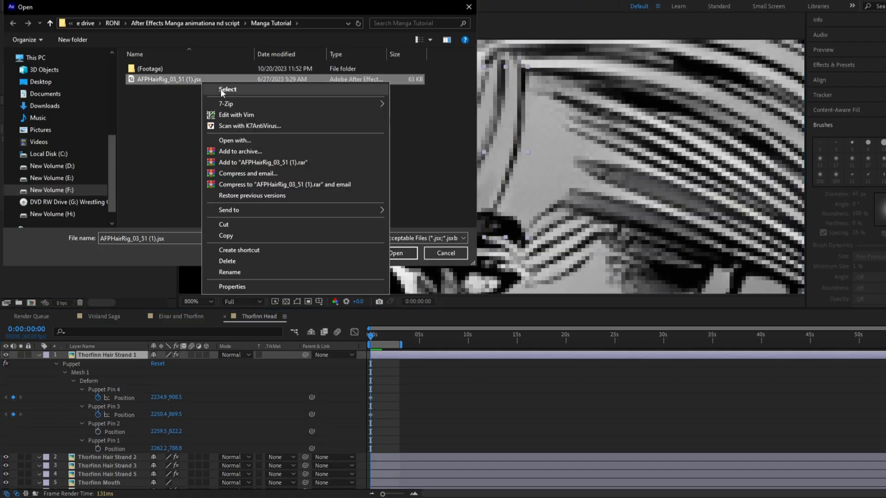
left_click(227, 90)
left_click(483, 297)
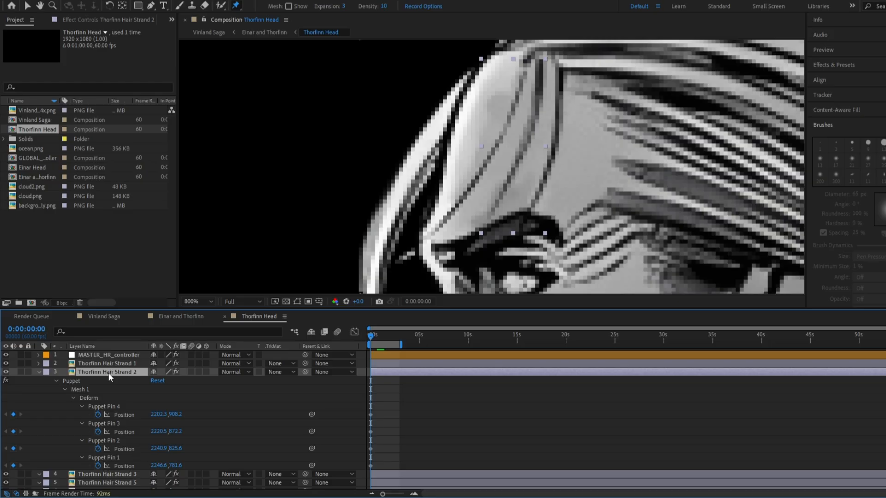
Remove the Position keyframes of Puppet Pins 1 and 2 on Thorfinn Hair Strand 2, and run the AFPHairRig script on it
left_click(92, 384)
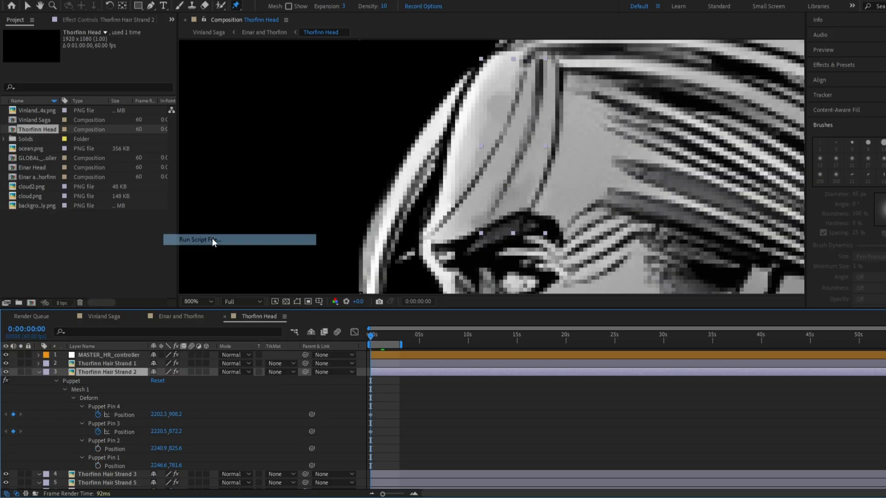
key("Return")
left_click(465, 301)
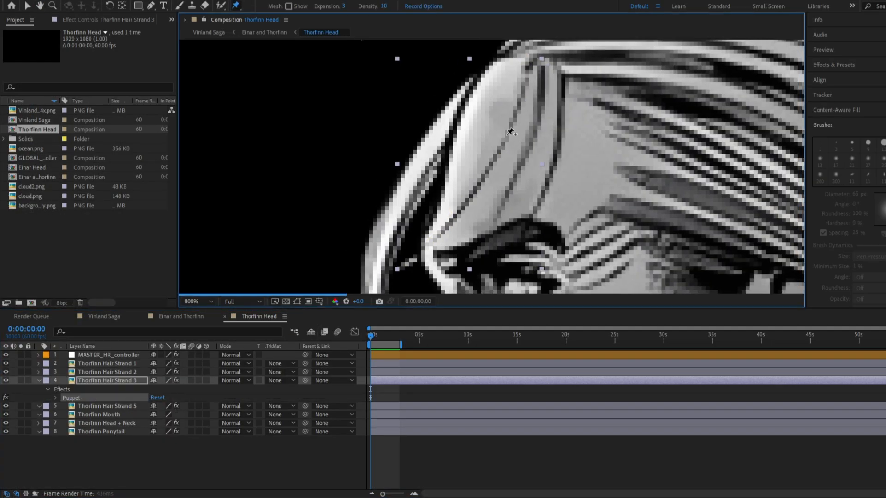
Keep Position keyframes only on Puppet Pins 3 and 4 of Thorfinn Hair Strand 3, and run the AFPHairRig script on its puppet pins
left_click(105, 382)
key("u")
key("u")
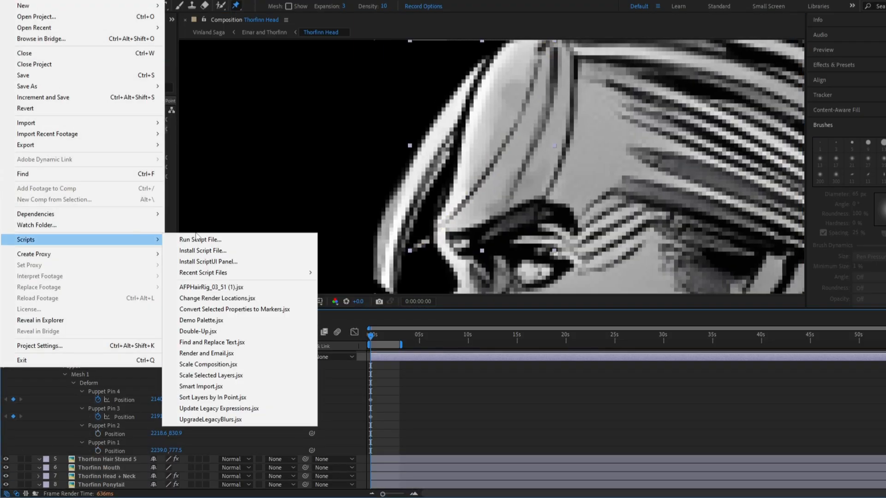
left_click(196, 240)
double_click(241, 78)
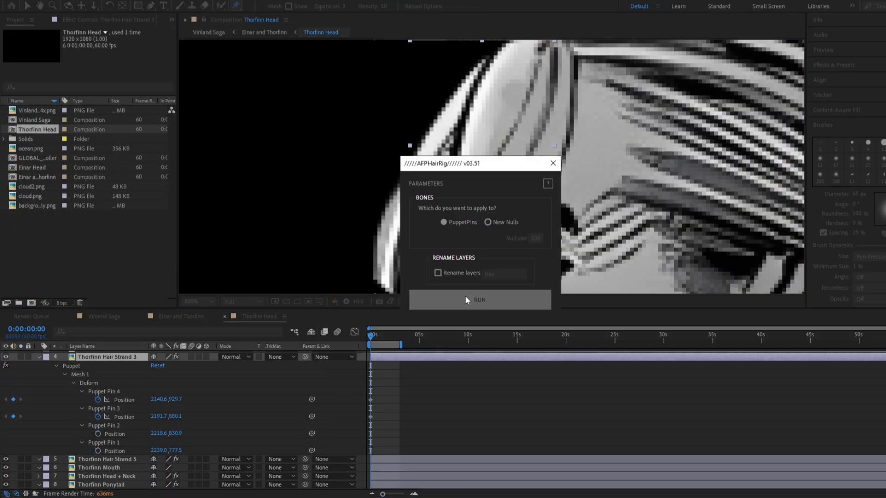
left_click(465, 295)
left_click(39, 357)
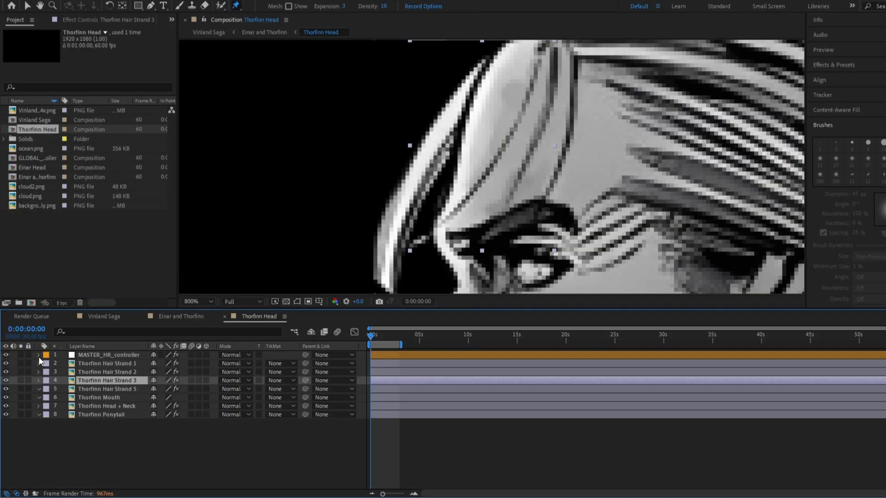
Place four puppet pins along Thorfinn Hair Strand 5 and remove the Position keyframe of Puppet Pin 1
left_click(106, 390)
key("e")
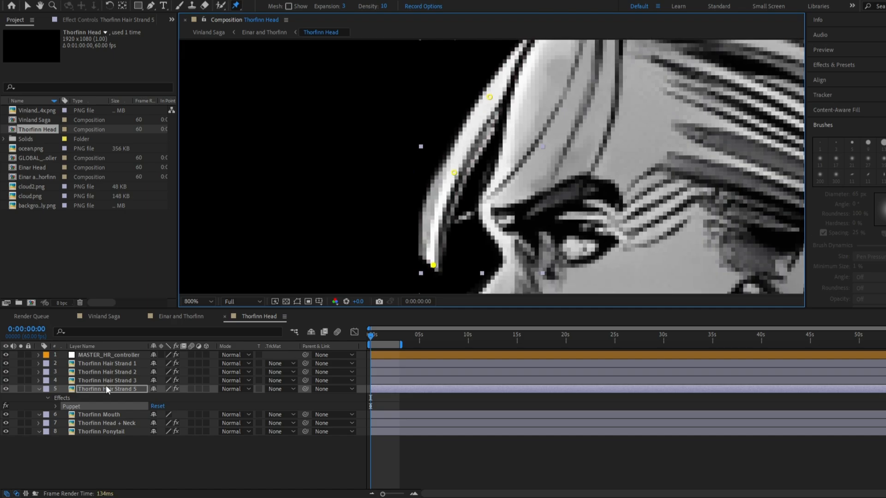
left_click(106, 388)
key("u")
left_click(113, 451)
left_click(114, 434, "shift")
Run AFPHairRig_03_51 (1).jsx on the puppet pins of Thorfinn Hair Strand 5
scroll(276, 252, "down", 2)
scroll(276, 252, "up", 1)
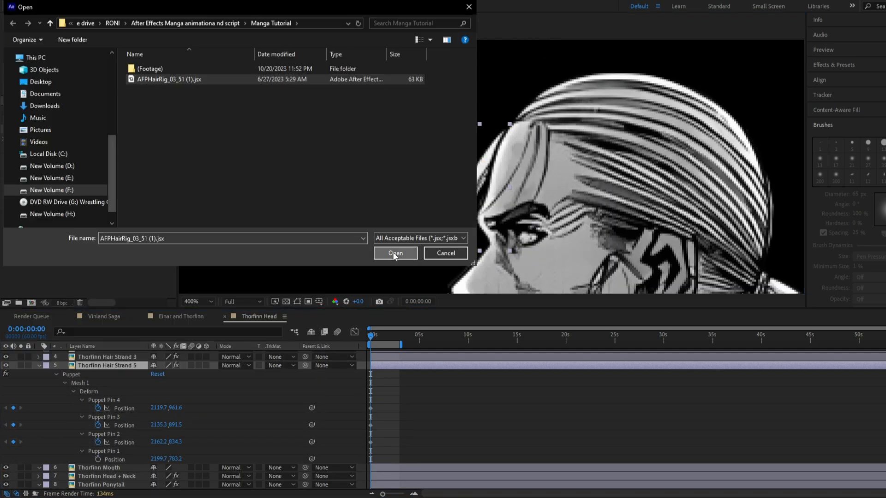
left_click(392, 252)
left_click(488, 297)
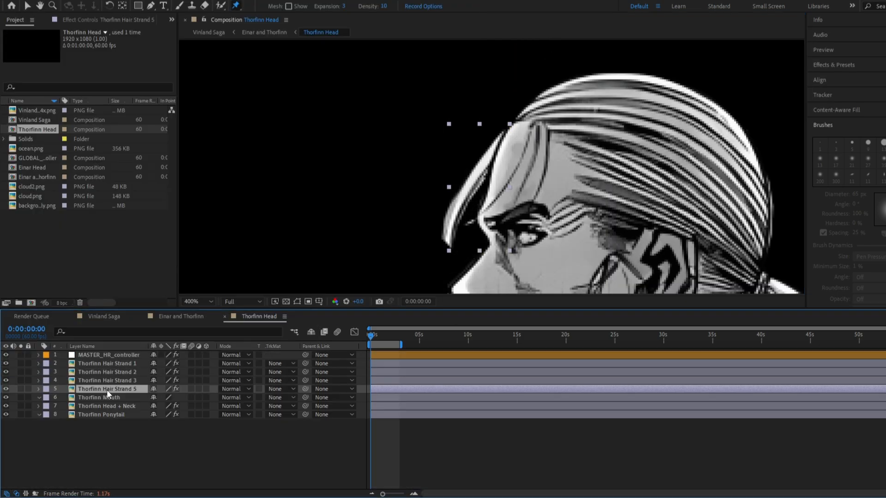
Place three puppet pins along Thorfinn Mouth, and at 0:00:03:01 move the mouth-corner pin upward
left_click(106, 397)
scroll(522, 235, "up", 2)
left_click(484, 166)
left_click(528, 176)
left_click(568, 215)
left_click_drag(382, 494, 397, 494)
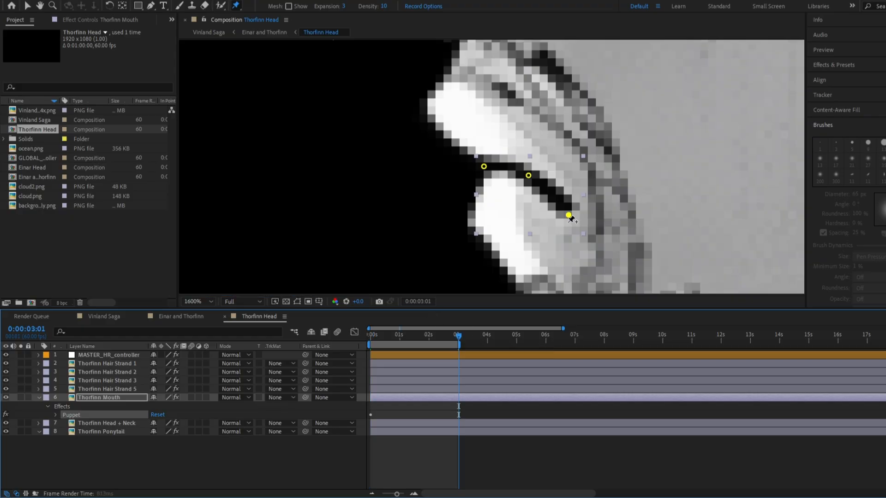
left_click_drag(569, 216, 585, 183)
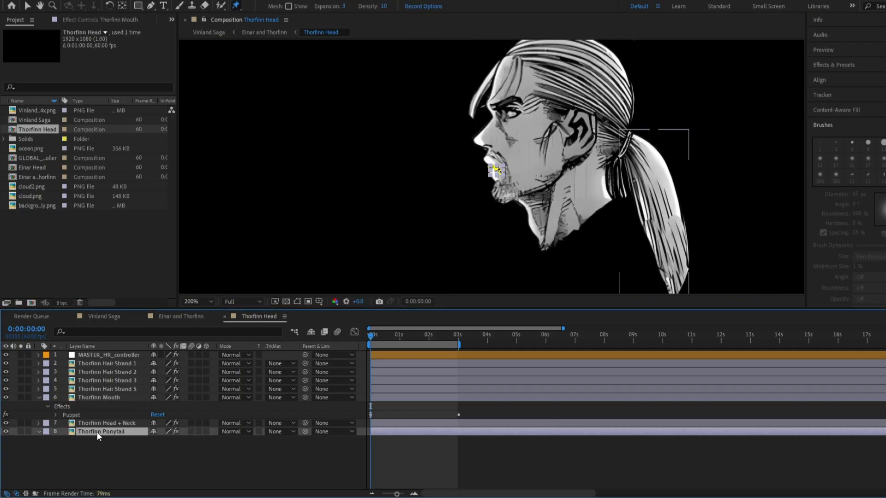
Rig Thorfinn Ponytail with six puppet pins and the AFPHairRig script, and collapse the layer's properties
scroll(523, 193, "up", 2)
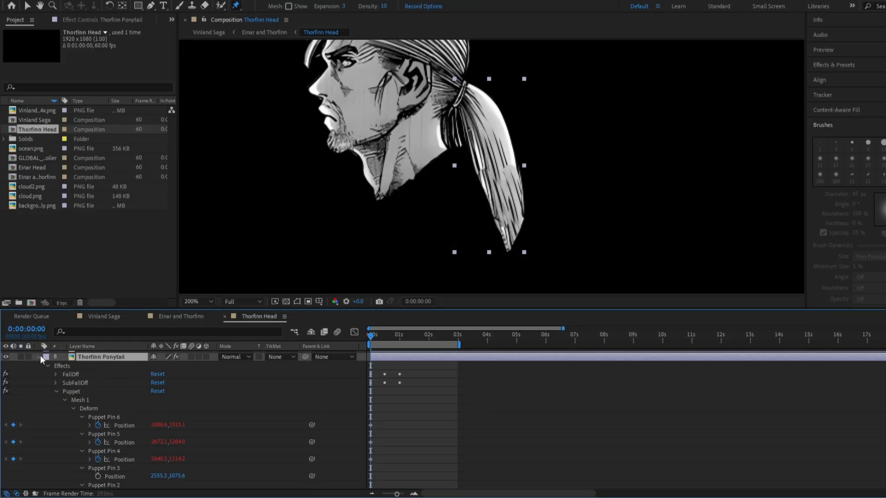
left_click(39, 357)
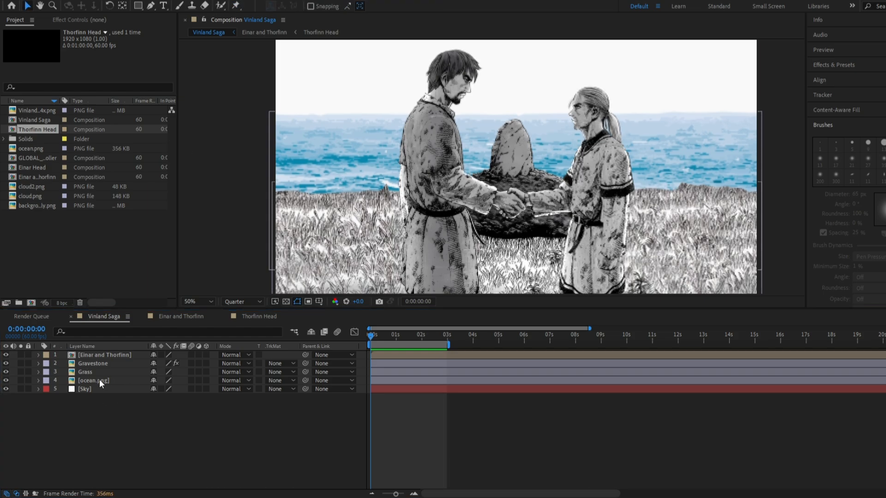
Open the Einar and Thorfinn precomposition, select the Thorfinn Left Hand layer and set the preview resolution to Full
double_click(104, 356)
left_click(127, 362)
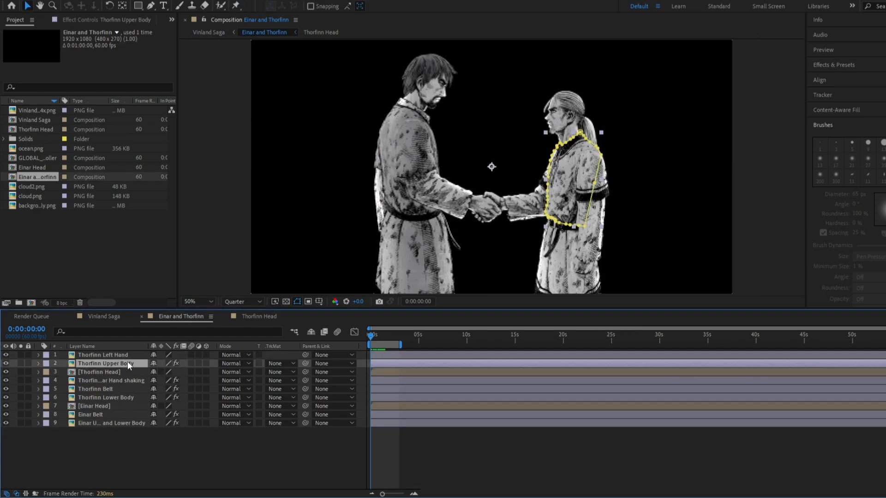
left_click(128, 355)
left_click_drag(608, 246, 538, 203)
key("ctrl+j")
key("period")
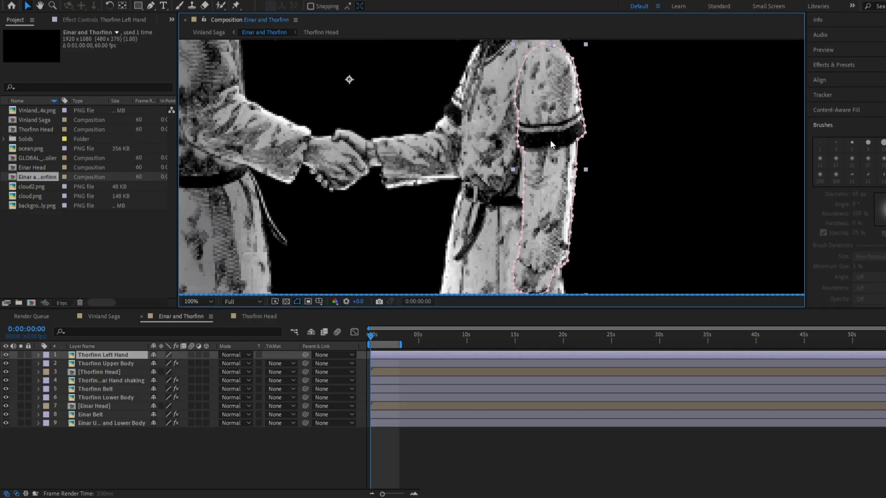
Place two puppet pins on Thorfinn Left Hand, one on the forearm below the sleeve and one on the hand
left_click(236, 5)
left_click(549, 162)
left_click_drag(538, 234, 535, 203)
left_click(528, 253)
key("equal")
key("equal")
Move Thorfinn's left-hand pin slightly to the left at 0:00:03:00, and reveal the layer's keyframes
left_click_drag(390, 336, 472, 337)
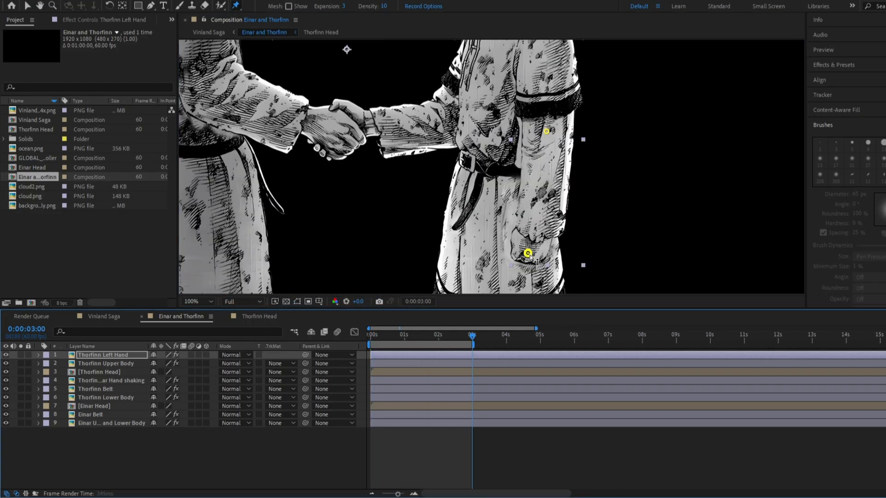
left_click_drag(528, 253, 515, 253)
left_click_drag(547, 135, 533, 186)
key("comma")
key("u")
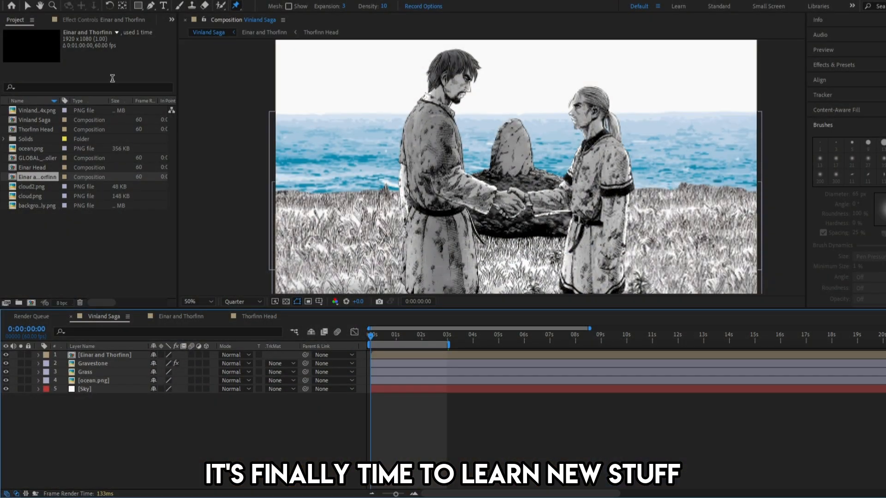
Find the Turbulent Displace effect by searching for "Tur" and apply it to the Grass layer
left_click(26, 6)
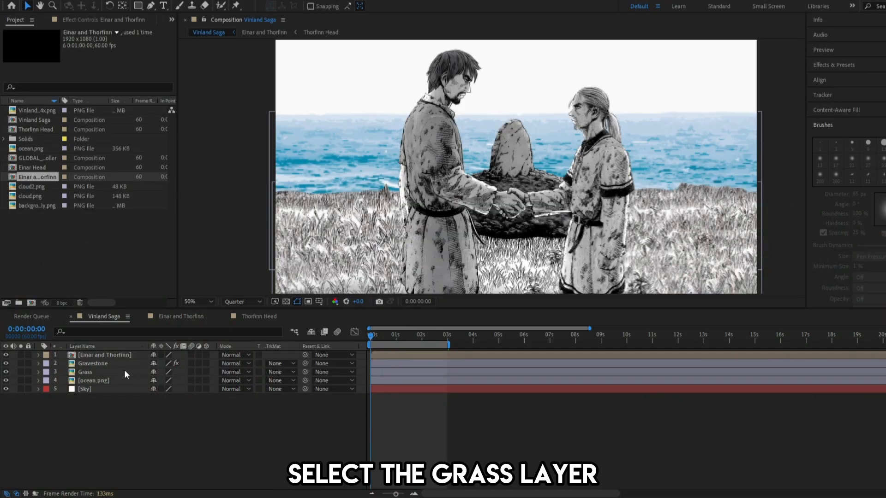
left_click(99, 372)
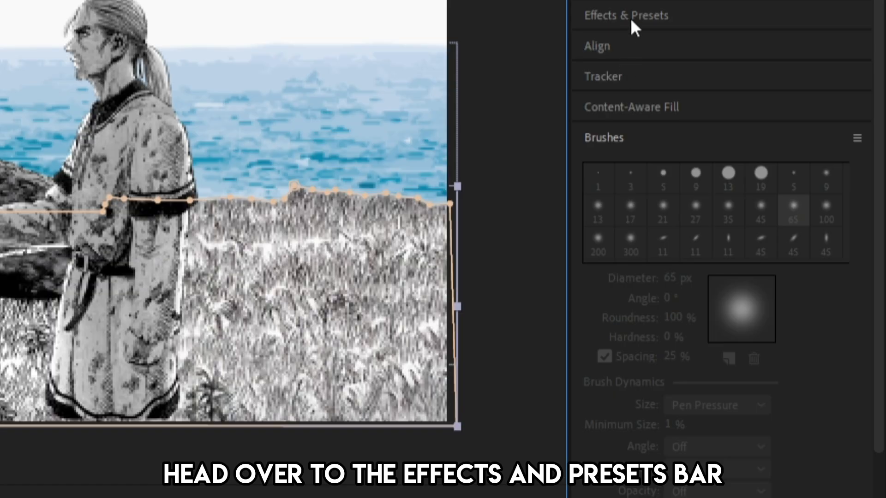
left_click(631, 17)
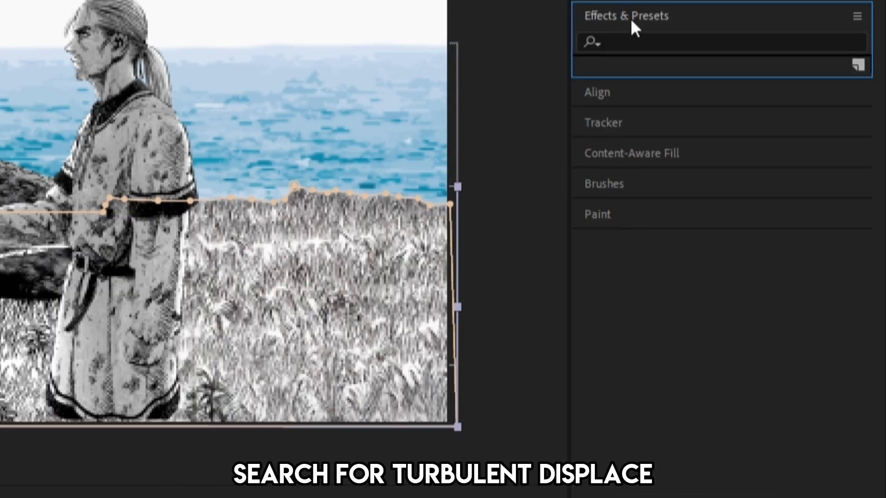
left_click(629, 40)
type("Tur")
left_click(669, 408)
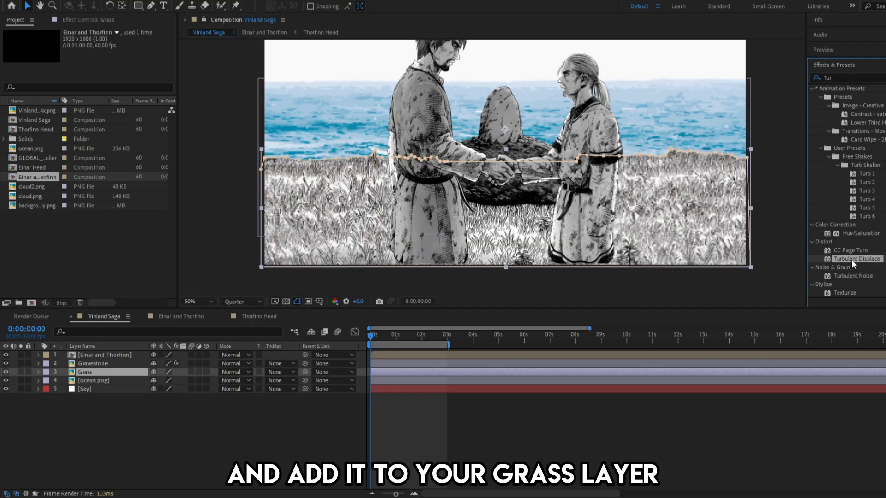
left_click_drag(851, 259, 722, 301)
left_click_drag(721, 300, 577, 372)
Choose Turbulent as the grass effect's Displacement type and start keyframing Evolution at 0:00:00:00
left_click(111, 48)
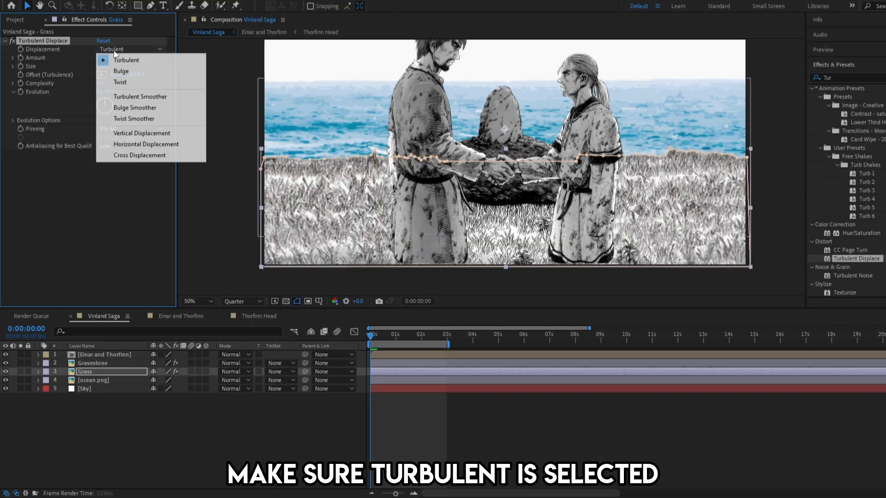
left_click(110, 49)
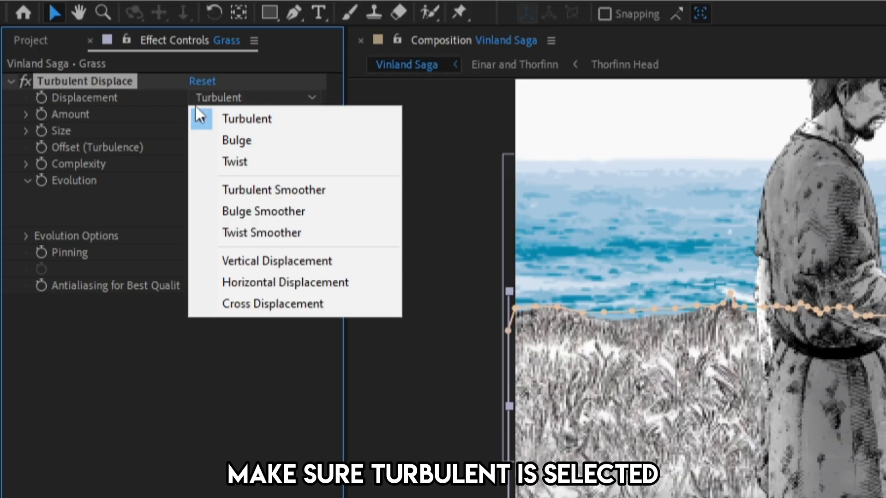
left_click(197, 113)
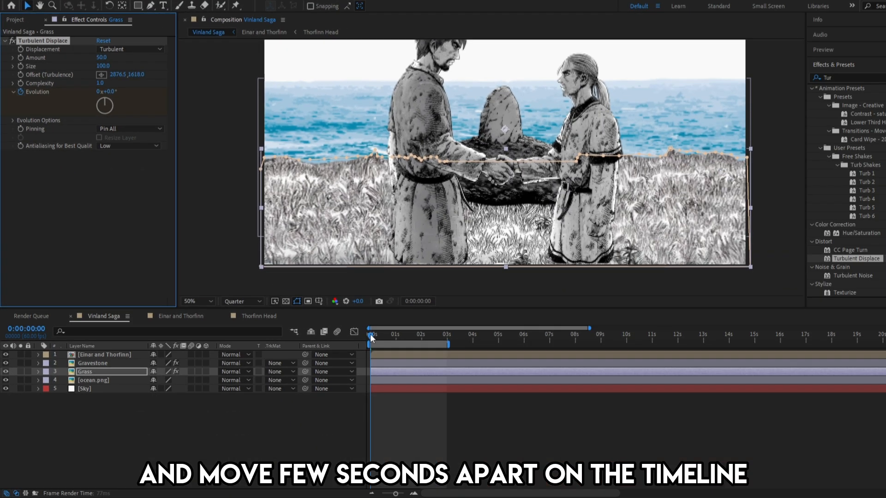
Set the grass effect's Evolution to 500° at 0:00:10:01 and return to the start to preview the motion
left_click_drag(369, 334, 627, 348)
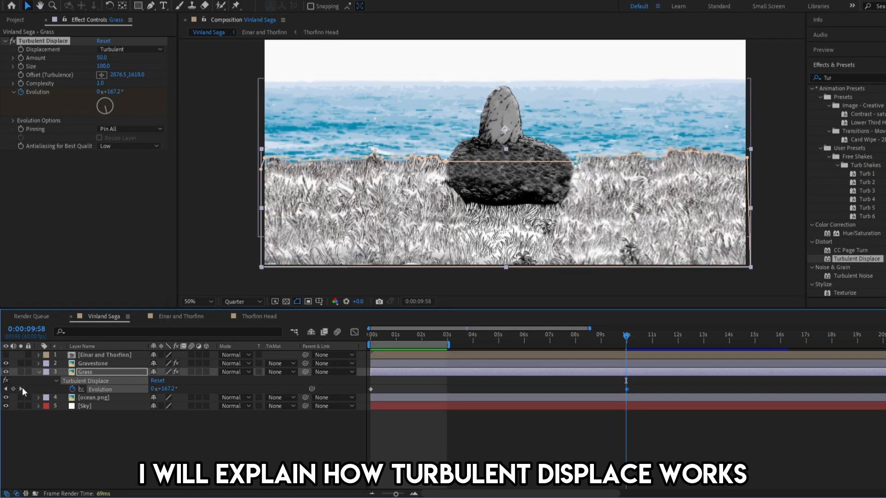
left_click(21, 389)
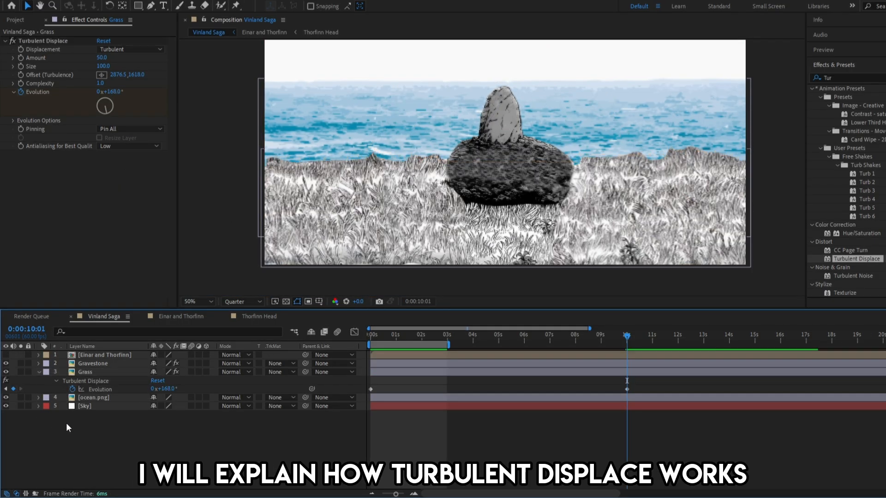
left_click(115, 92)
type("500")
key("Return")
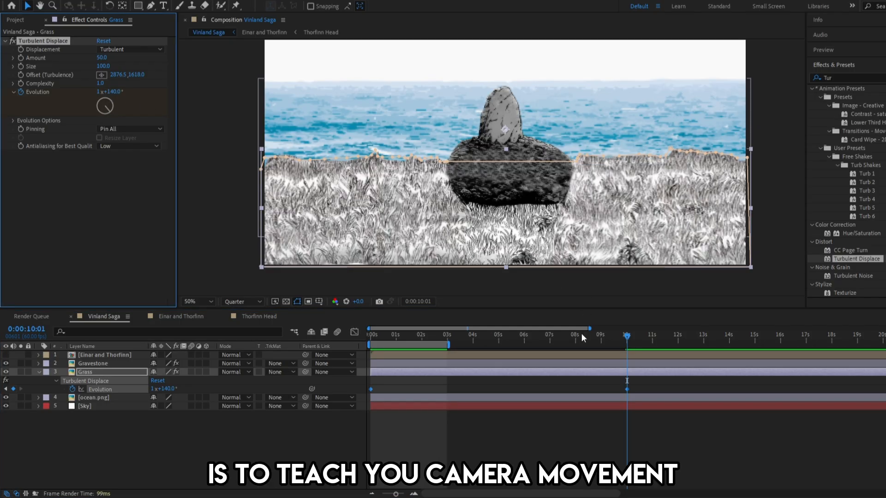
left_click_drag(626, 337, 190, 344)
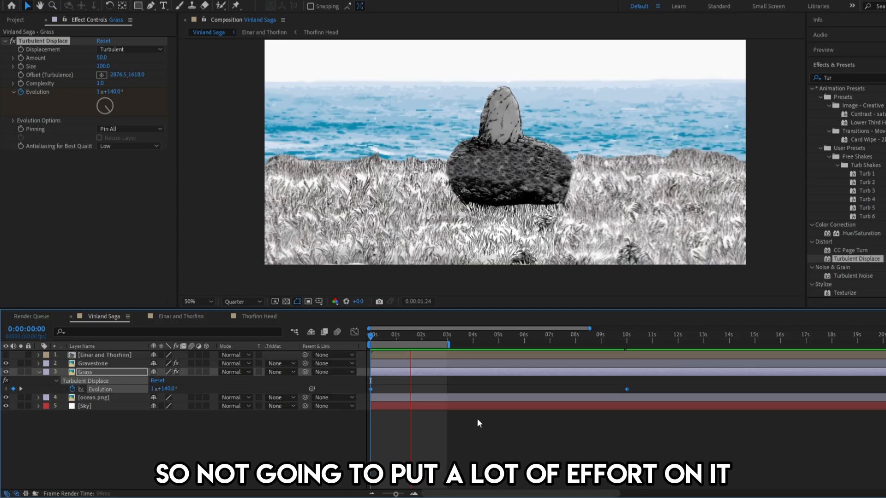
Stop the preview and try a higher Turbulent Displace Amount on the grass
left_click(477, 419)
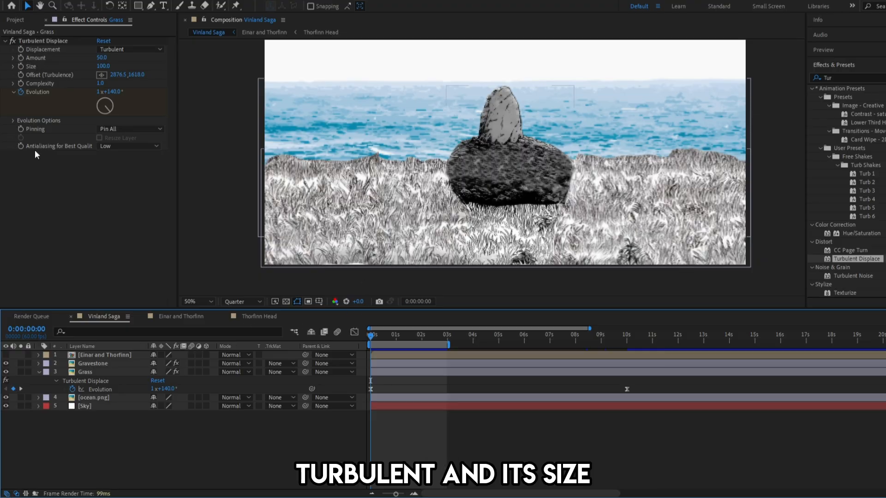
left_click(129, 62)
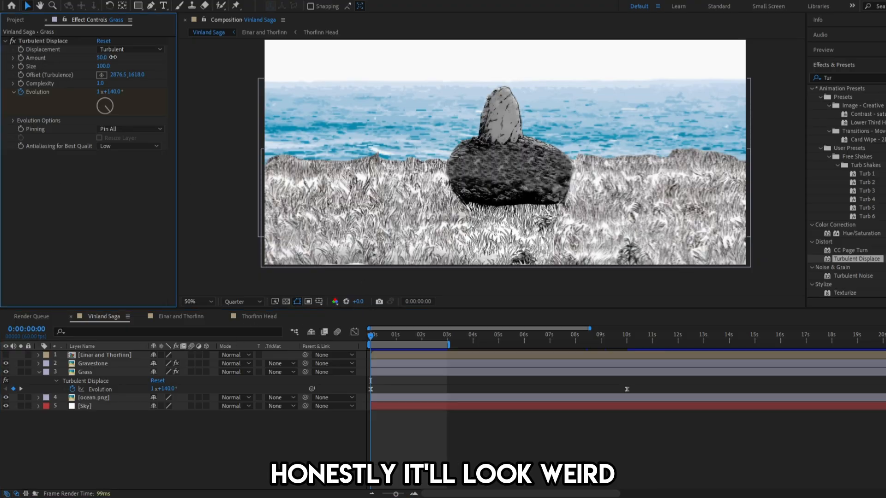
left_click_drag(104, 58, 138, 58)
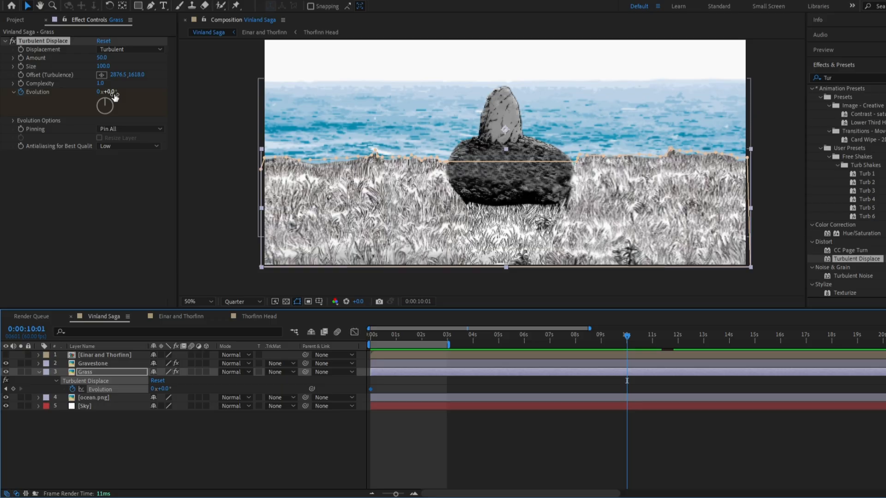
Set the grass effect's Evolution to 300° at 0:00:10:01, preview from the start and collapse the Grass layer's properties
left_click_drag(111, 92, 277, 111)
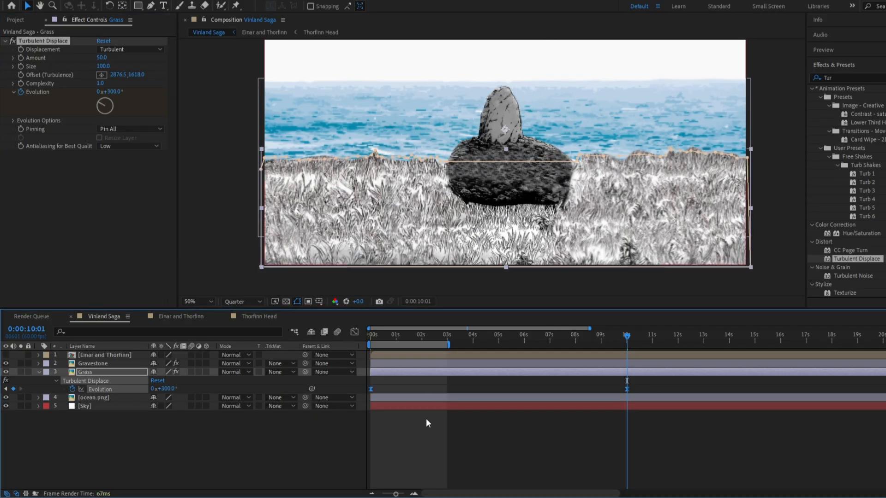
key("Home")
key("space")
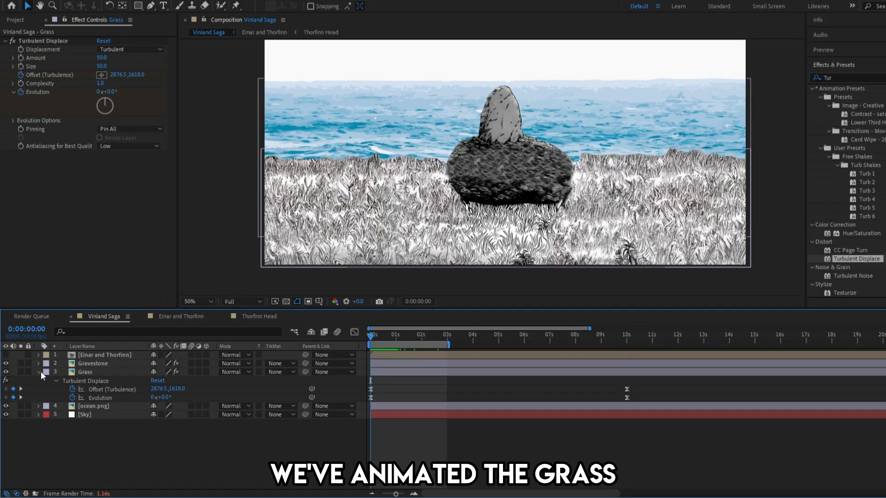
left_click(39, 372)
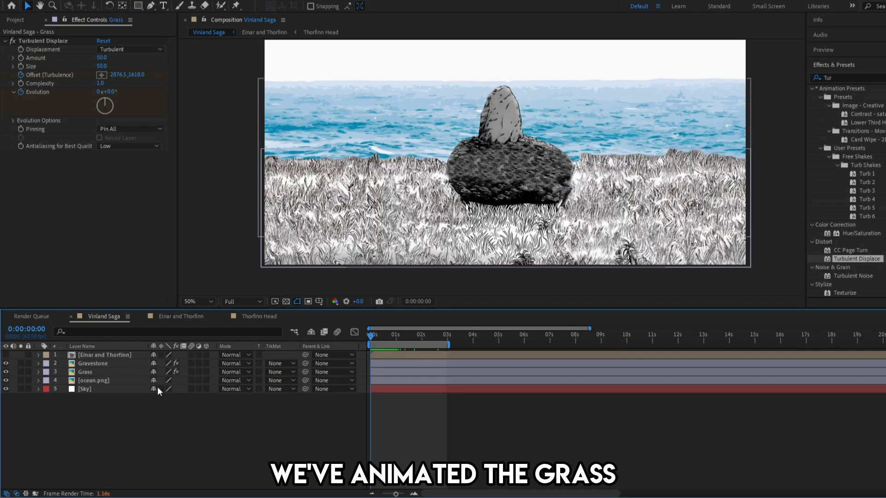
Pre-compose the ocean.png layer as "Ocean", moving all attributes into the new composition
left_click(107, 381)
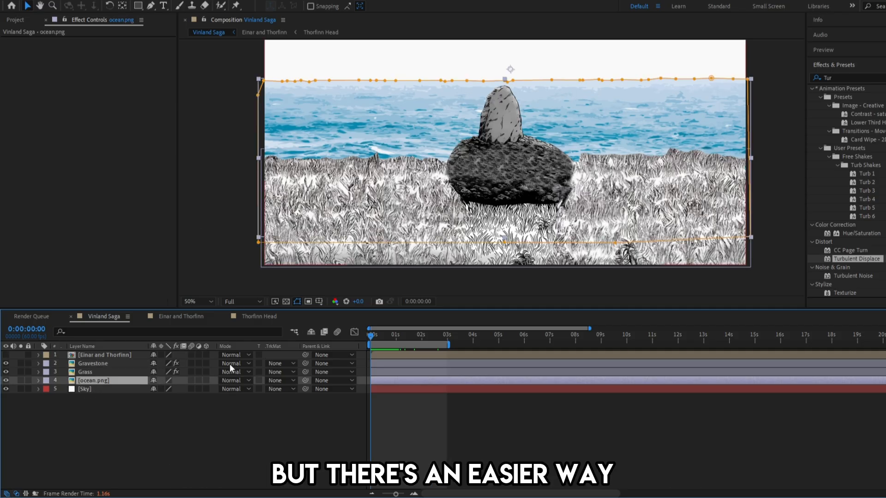
right_click(111, 380)
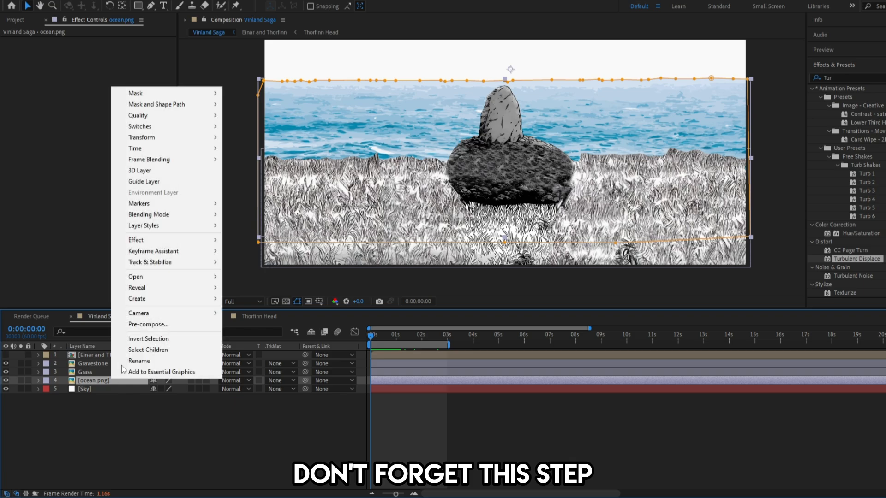
left_click(164, 326)
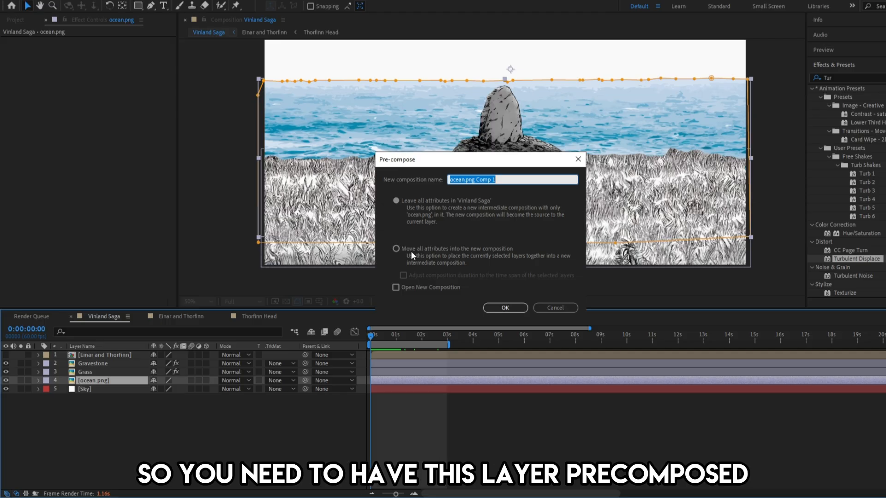
left_click(396, 248)
left_click(509, 178)
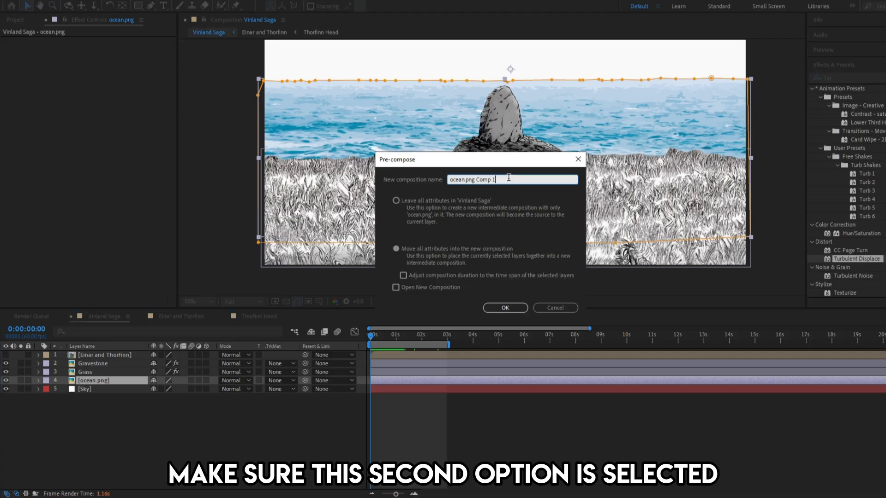
key("ctrl+a")
type("Ocean")
left_click(505, 307)
Create a black 1920 x 1080 solid layer directly above the Ocean layer
right_click(361, 381)
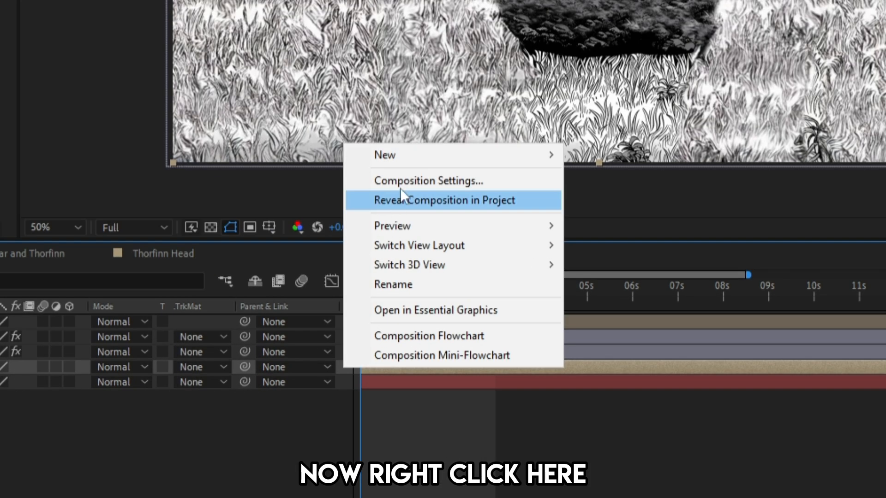
mouse_move(443, 160)
left_click(664, 199)
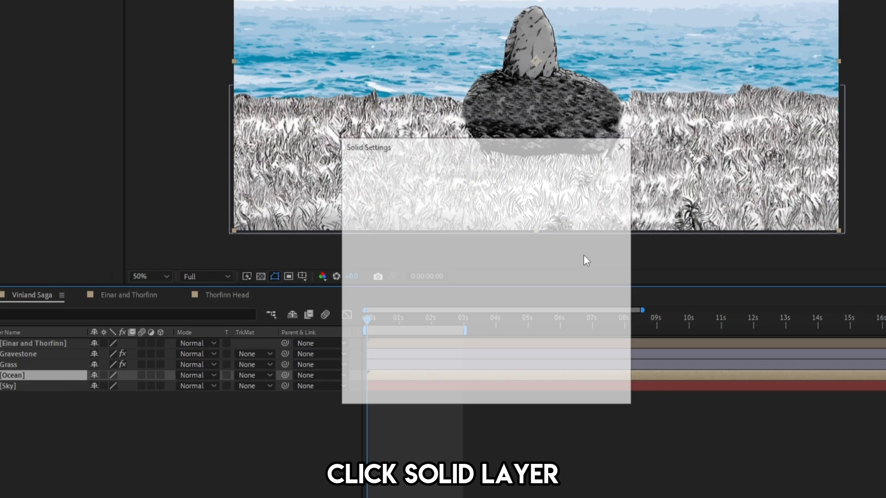
left_click(457, 364)
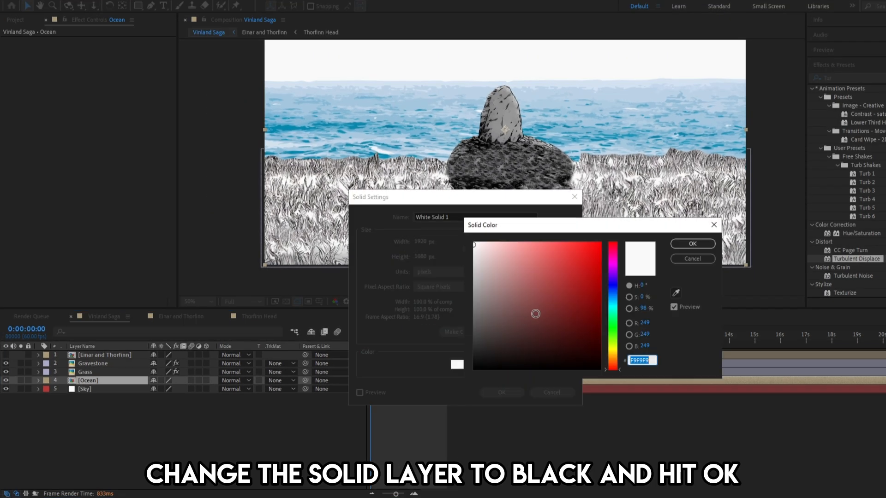
left_click_drag(536, 314, 469, 374)
left_click(692, 243)
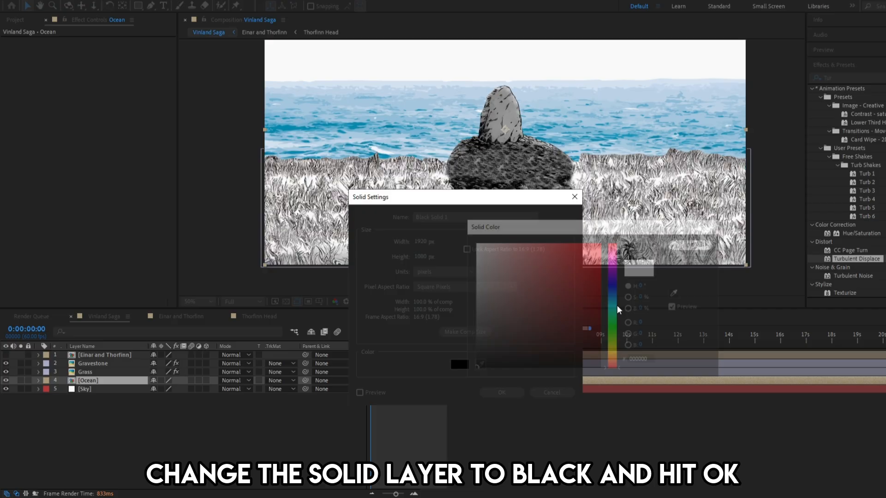
left_click(502, 392)
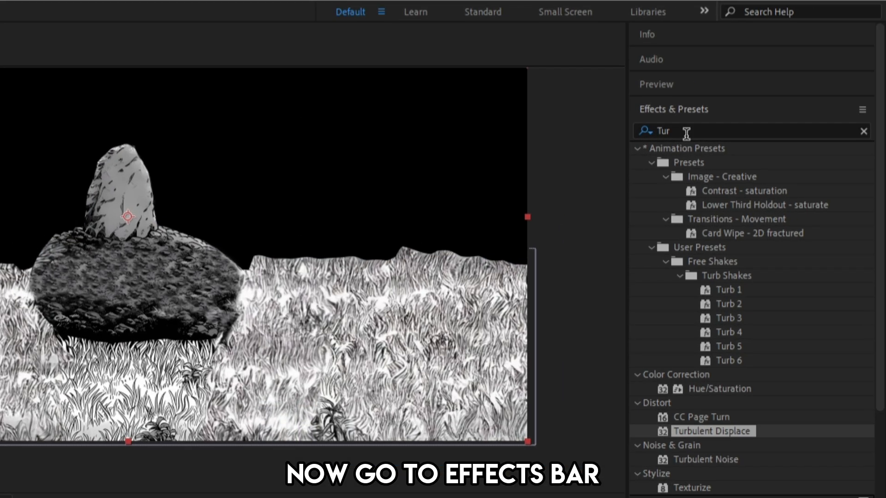
Apply the Fractal Noise effect to the black solid, and hide the Grass and Gravestone layers
left_click(845, 76)
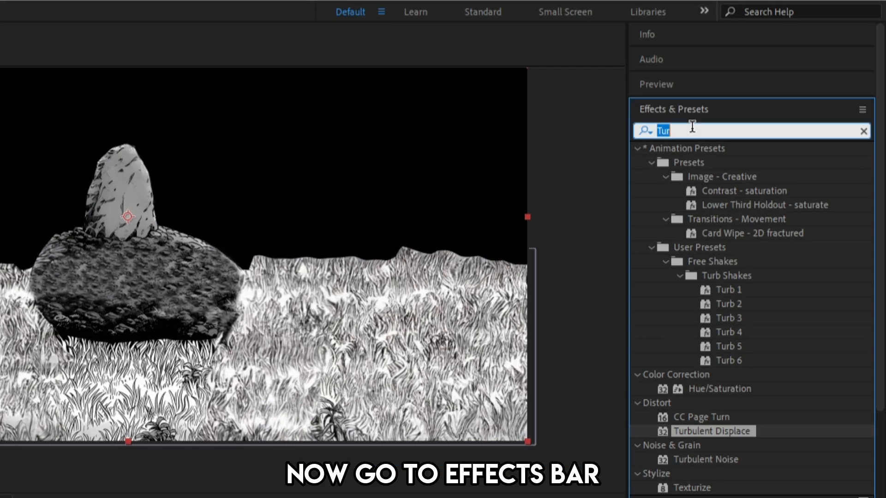
type("Fractal")
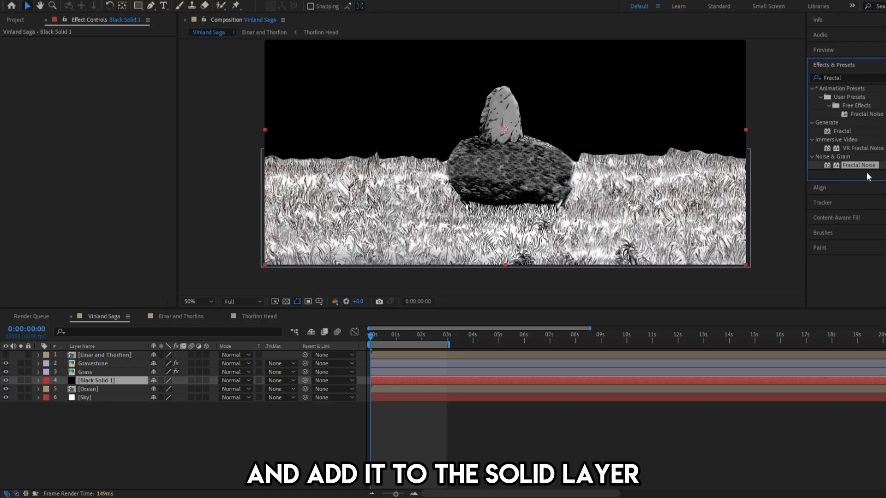
double_click(716, 276)
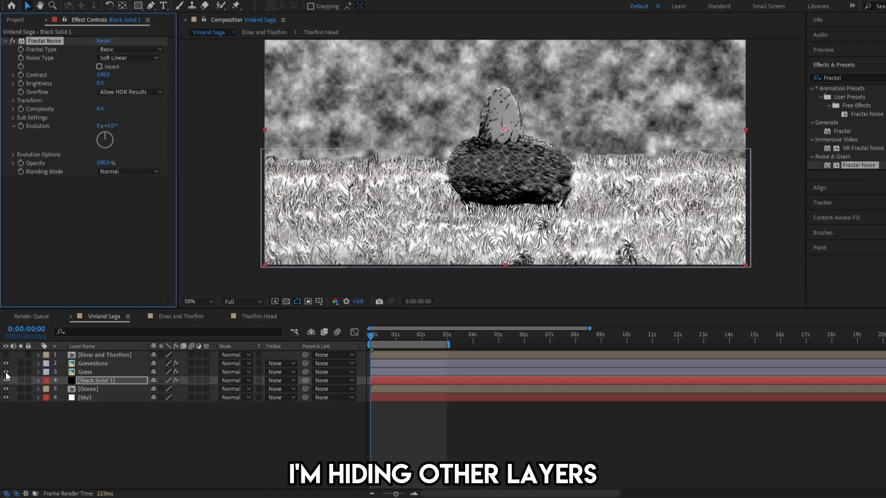
left_click(6, 372)
left_click(6, 364)
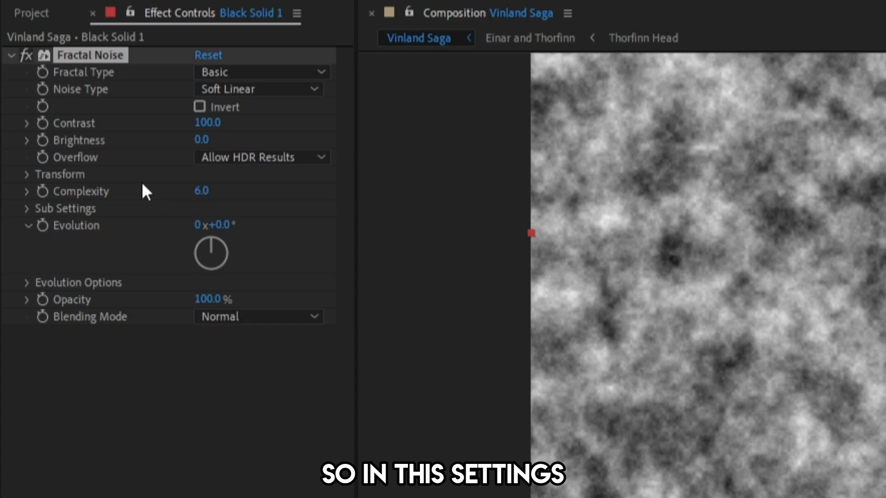
Expand the Fractal Noise Transform settings and set the Scale to 50
left_click(27, 174)
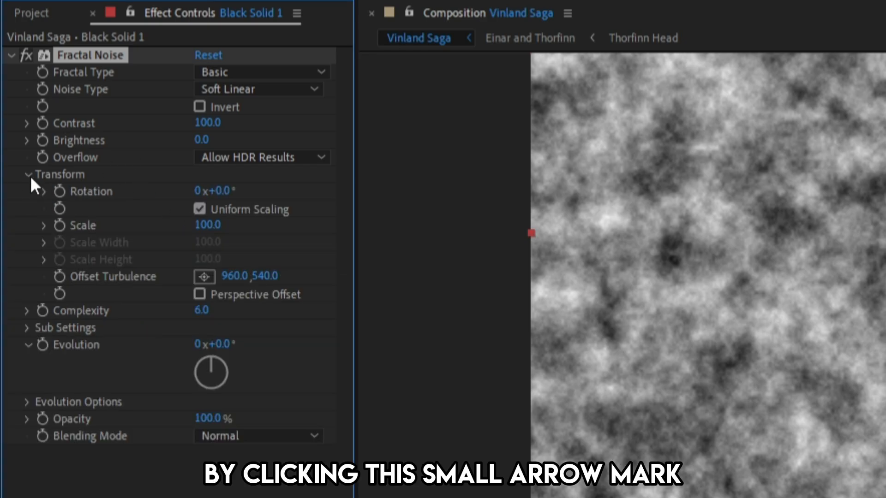
left_click(207, 225)
type("50")
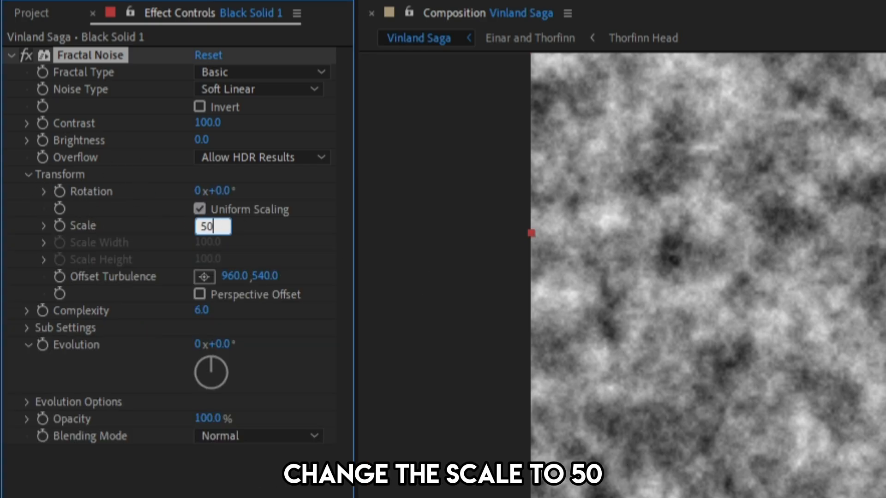
key("Return")
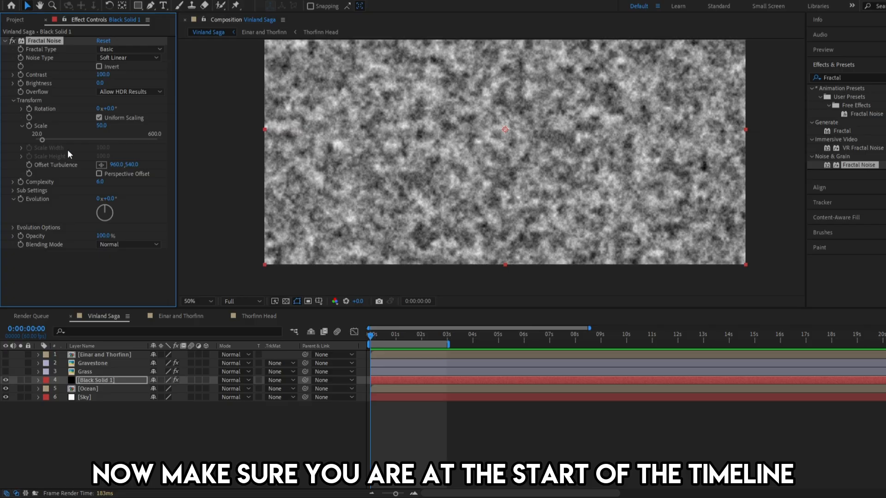
Keyframe the Fractal Noise Offset Turbulence at 960, 774 on the first frame and with a lower vertical value at about 10 seconds
left_click(30, 164)
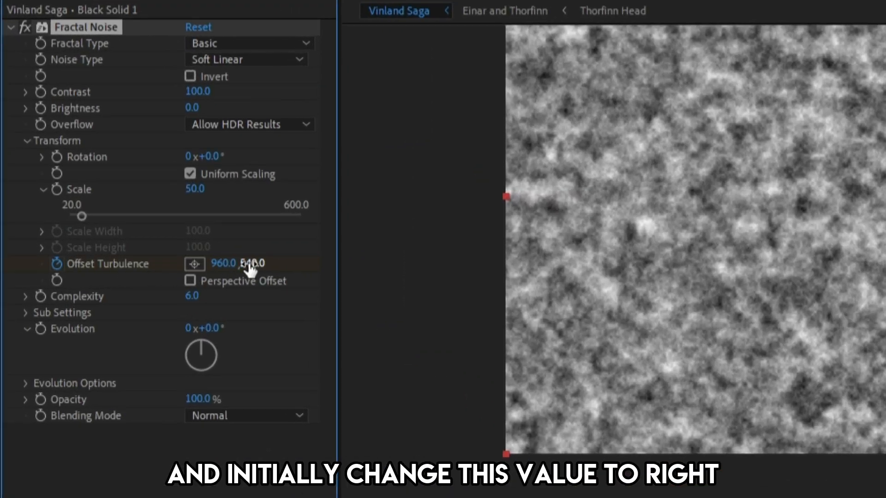
left_click_drag(291, 263, 460, 270)
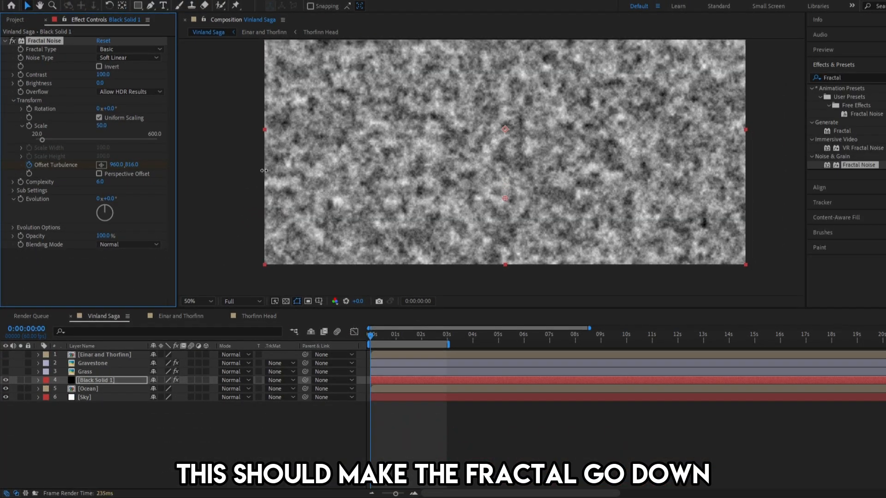
left_click_drag(370, 337, 627, 342)
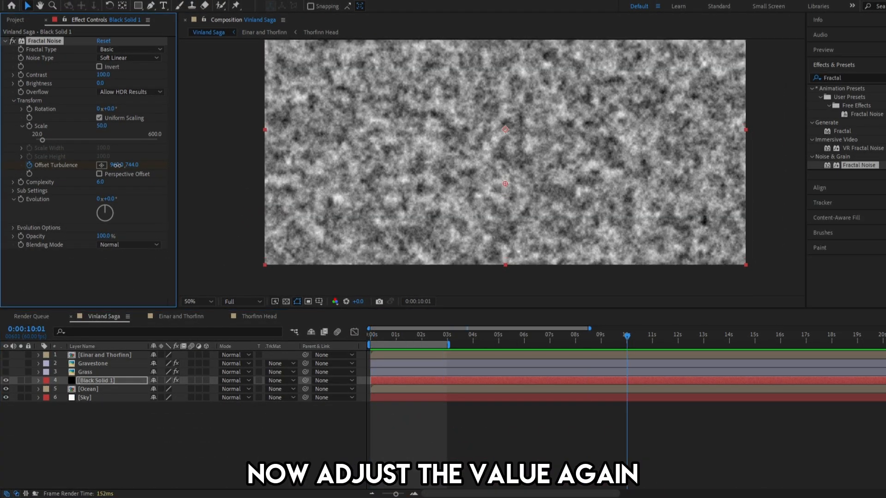
left_click_drag(132, 165, 4, 177)
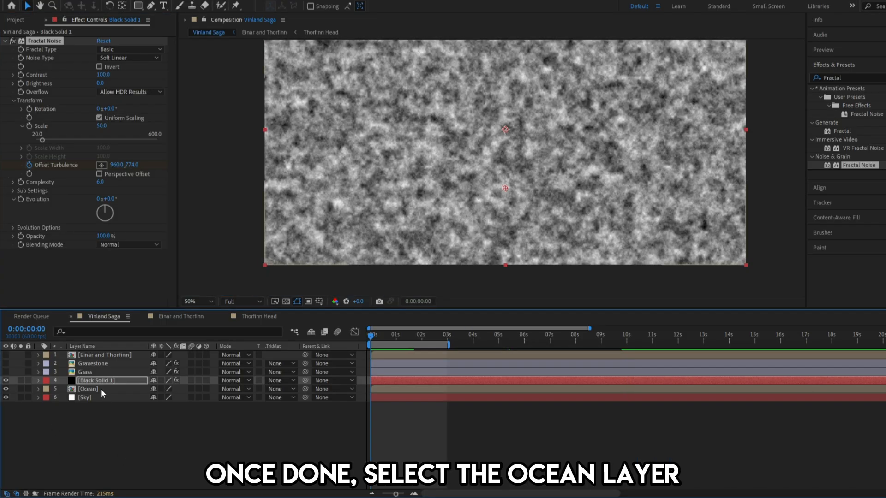
Apply the Displacement Map effect to the Ocean layer
left_click(101, 389)
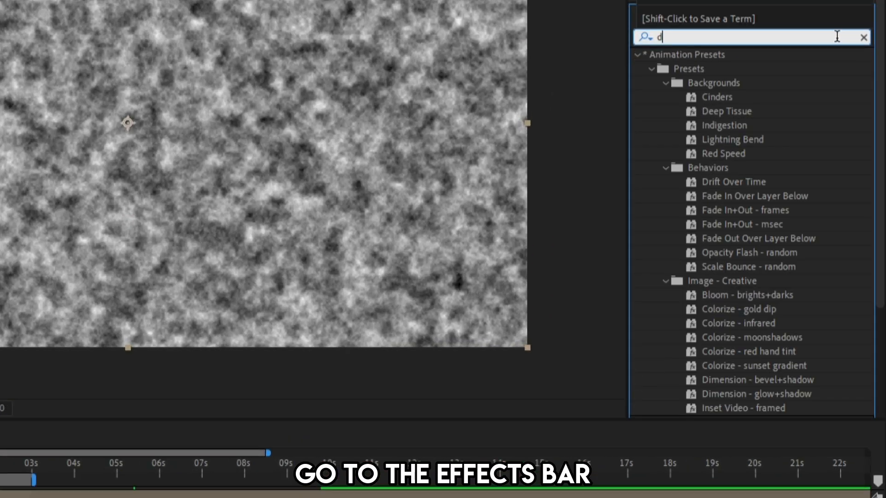
type("displace")
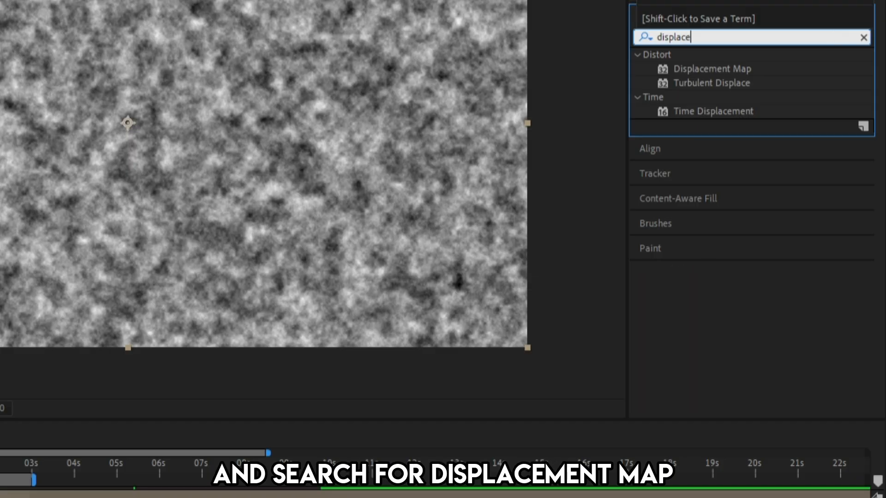
left_click(749, 68)
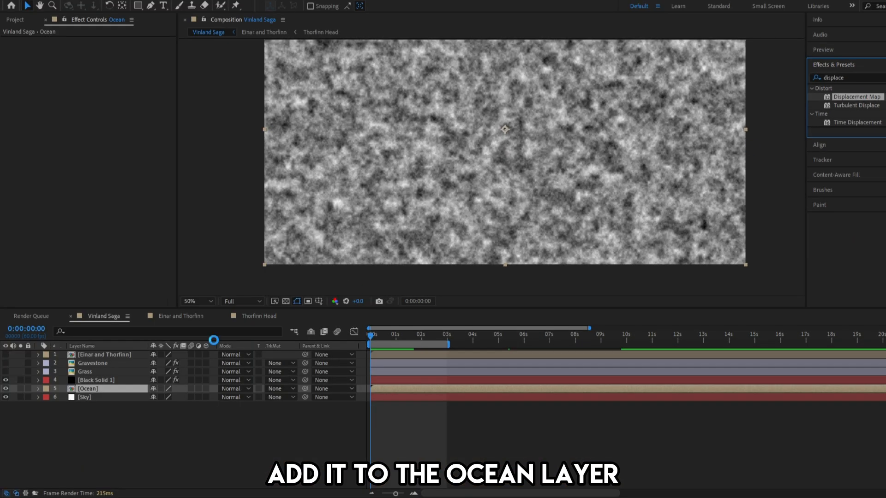
Pre-compose the black solid as "Fractal", moving all attributes into the new composition
left_click(93, 378)
right_click(94, 378)
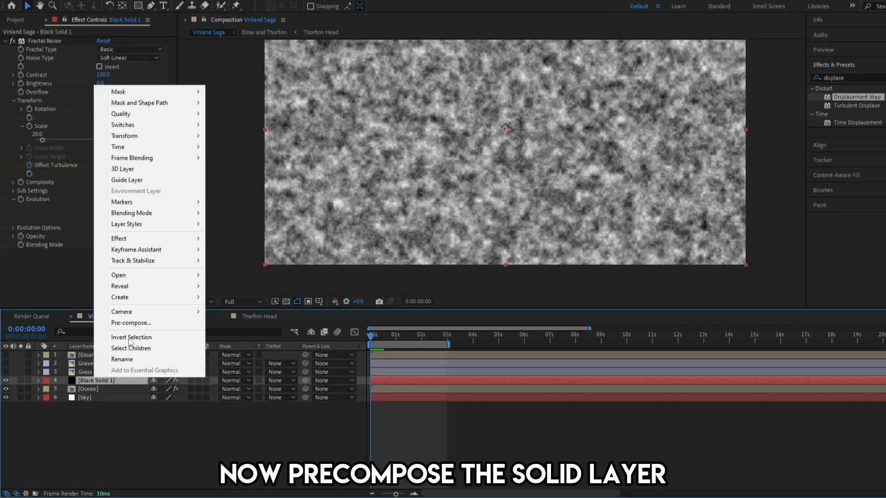
left_click(131, 323)
type("Fractal")
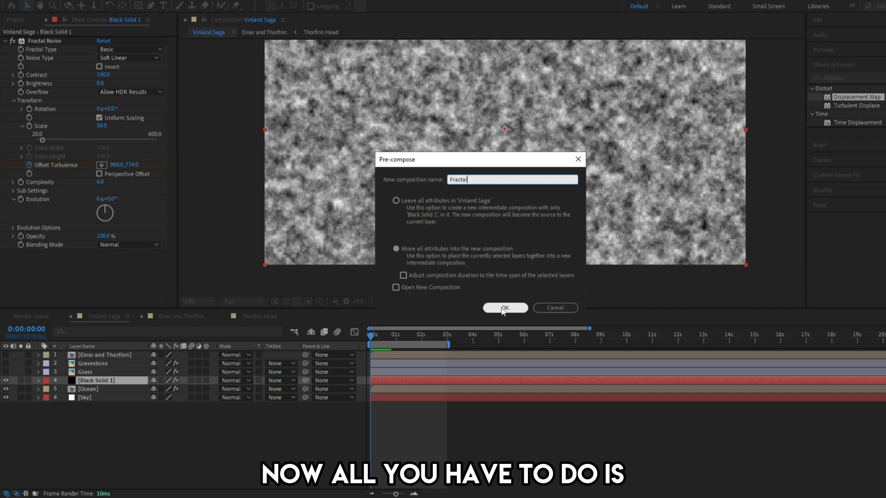
left_click(503, 309)
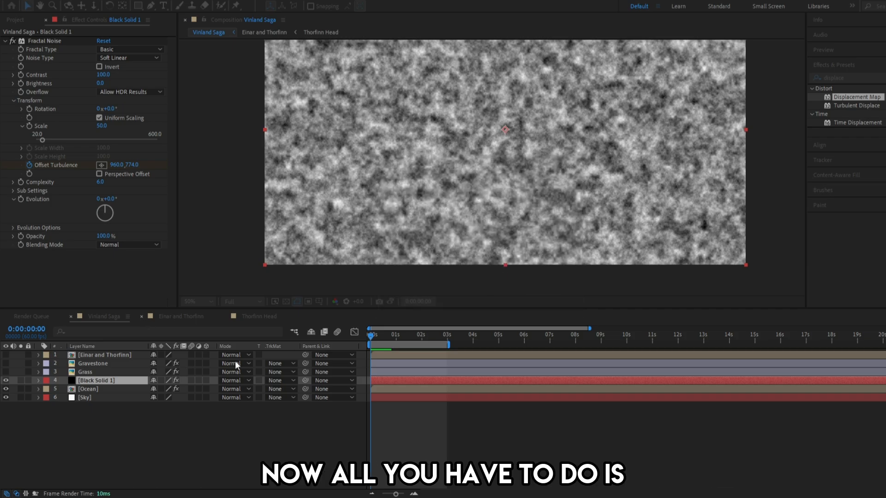
Use the Fractal layer as the Displacement Map source on the Ocean layer, and check the water's motion near the start
left_click(111, 389)
left_click(112, 49)
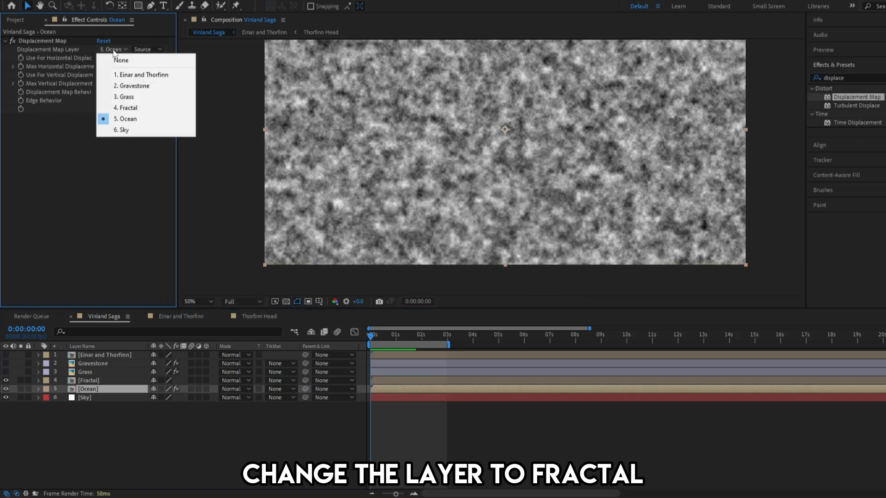
left_click(123, 108)
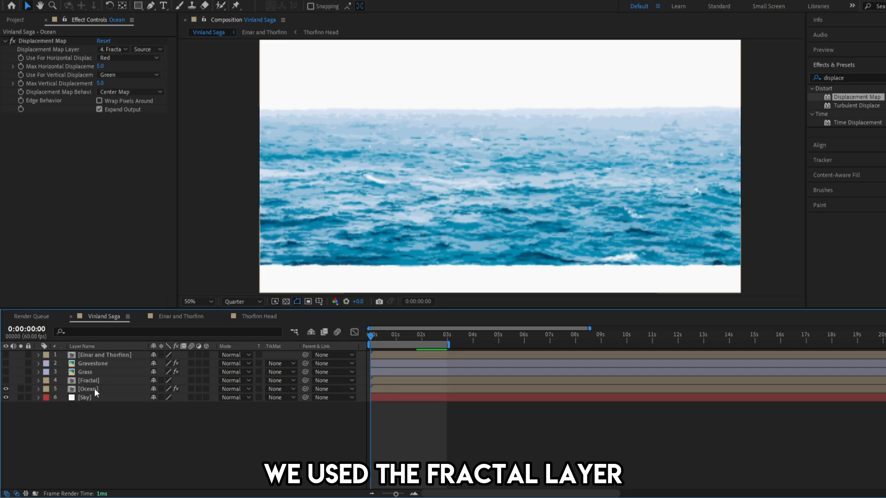
left_click(94, 389)
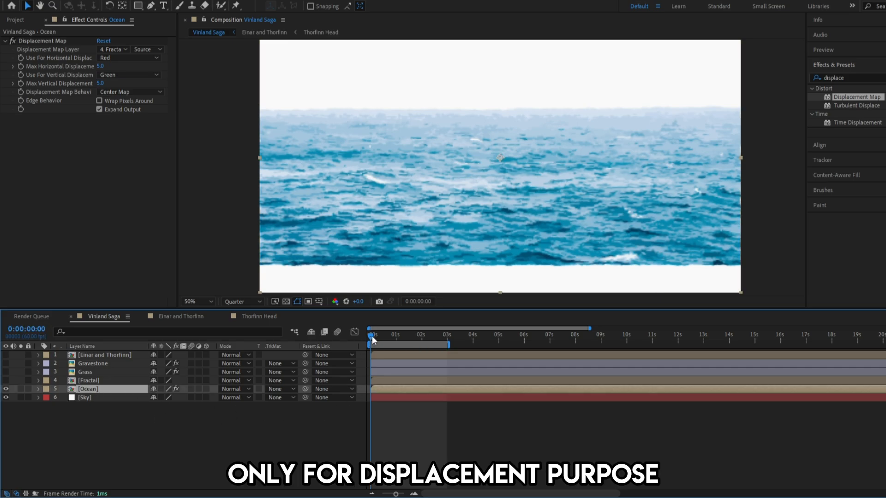
left_click(386, 335)
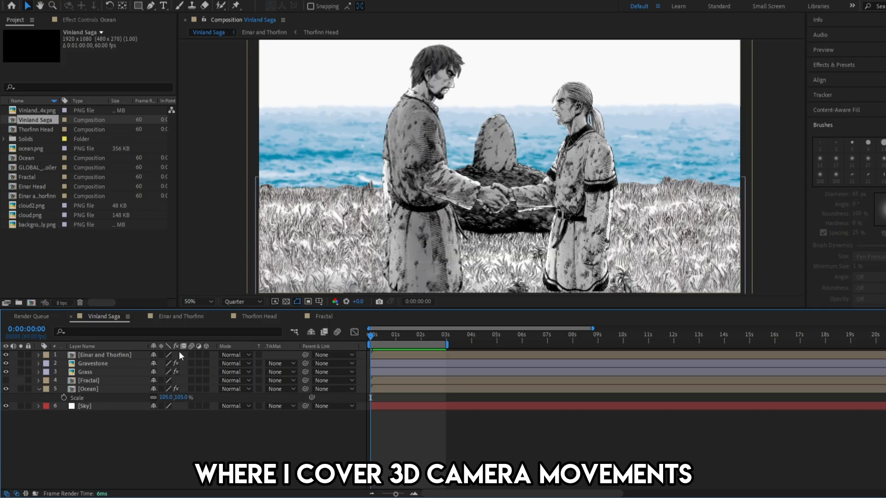
Apply the Black & White effect to the Ocean layer
left_click(98, 390)
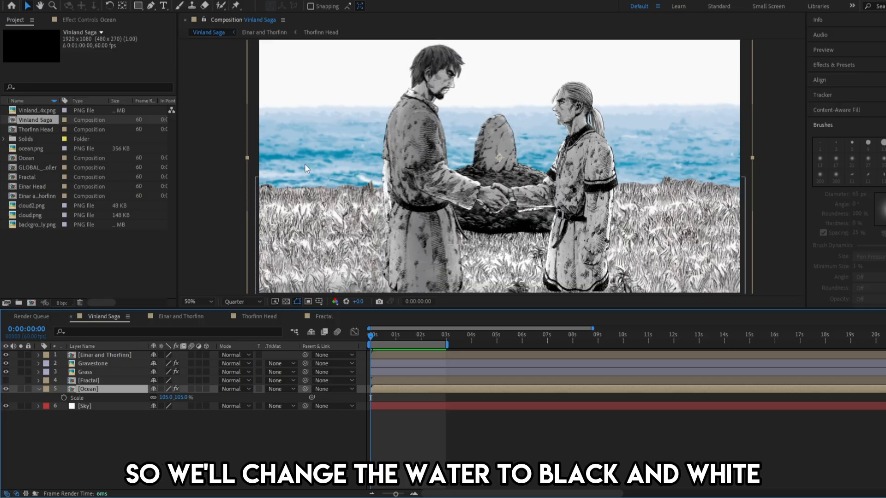
left_click(840, 65)
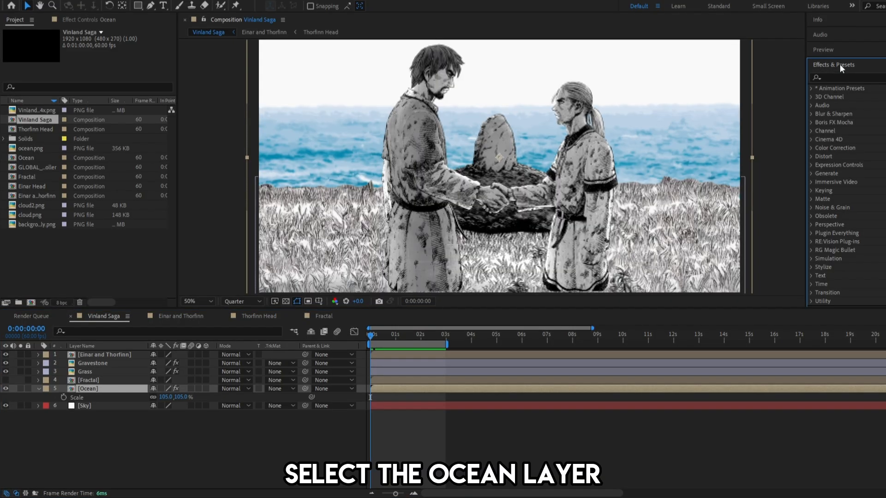
left_click(831, 77)
type("black")
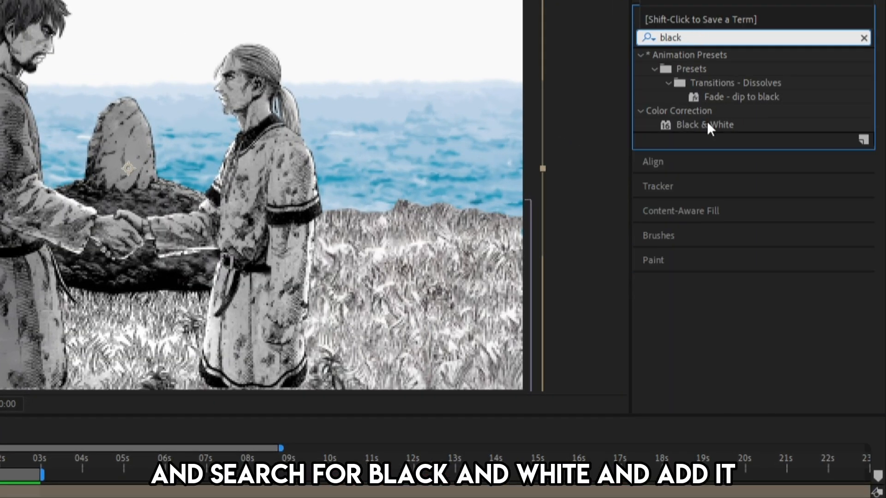
double_click(708, 123)
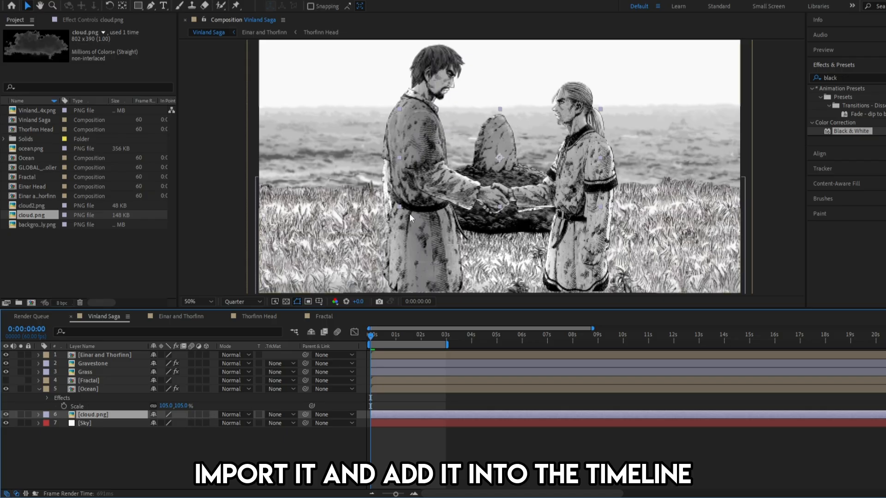
Place the cloud.png layer in the upper-left part of the sky and scale it to 50%
left_click_drag(503, 168, 346, 84)
key("s")
left_click_drag(169, 423, 150, 428)
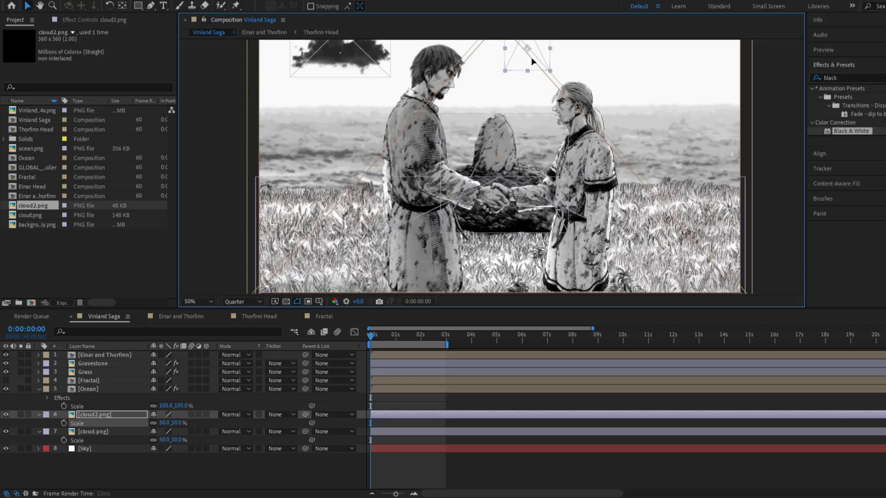
Remove the cloud2.png layer and duplicate the cloud.png layer in its place
left_click_drag(532, 62, 543, 60)
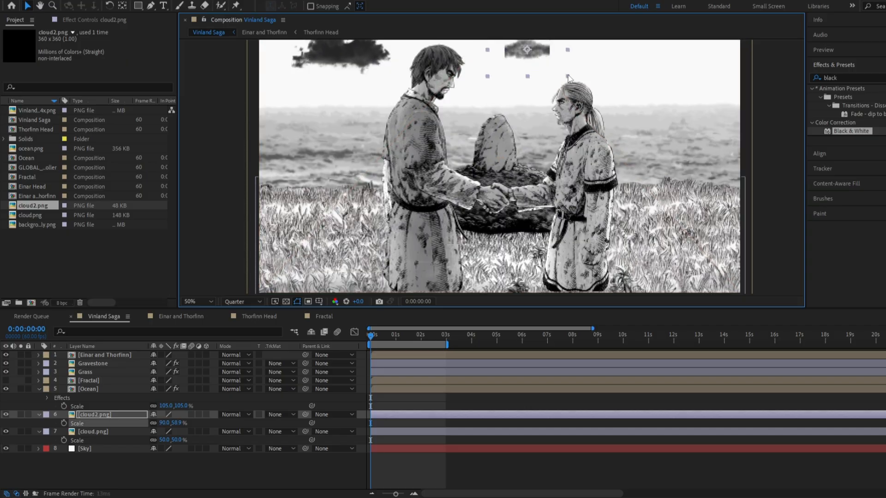
left_click(111, 416)
key("Delete")
left_click(111, 416)
key("ctrl+d")
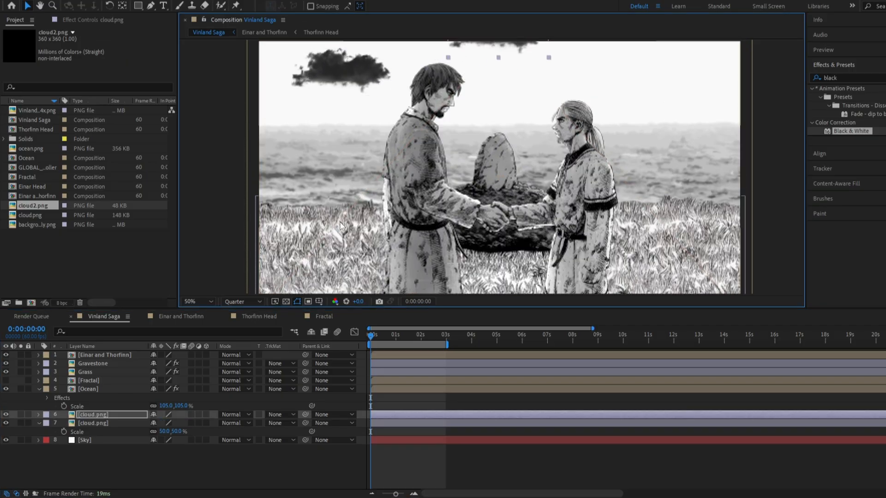
Scale the duplicate cloud to 66% and place it at the upper edge of the sky between the two men's heads
key("s")
left_click_drag(164, 423, 171, 423)
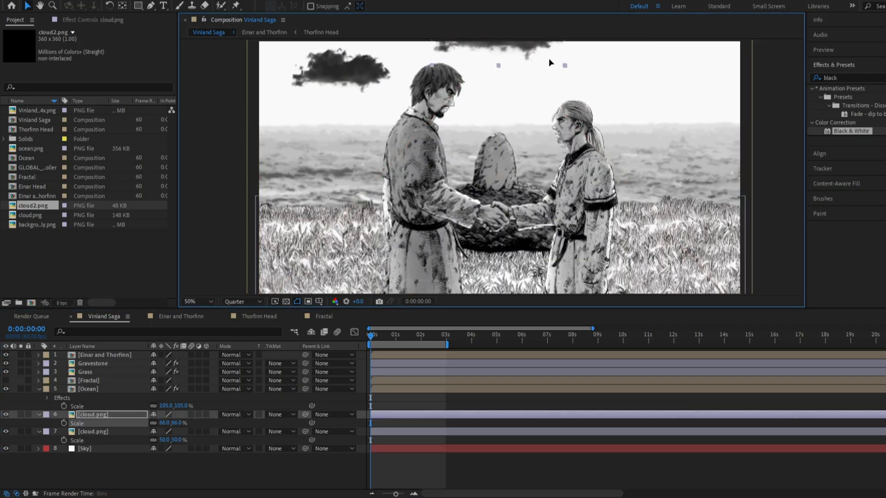
left_click_drag(550, 62, 585, 69)
Duplicate the 50% cloud and place one copy partly beyond the frame's right edge, at position 2024, 56
left_click(347, 74)
left_click(111, 431)
left_click_drag(347, 73, 783, 75)
key("ctrl+d")
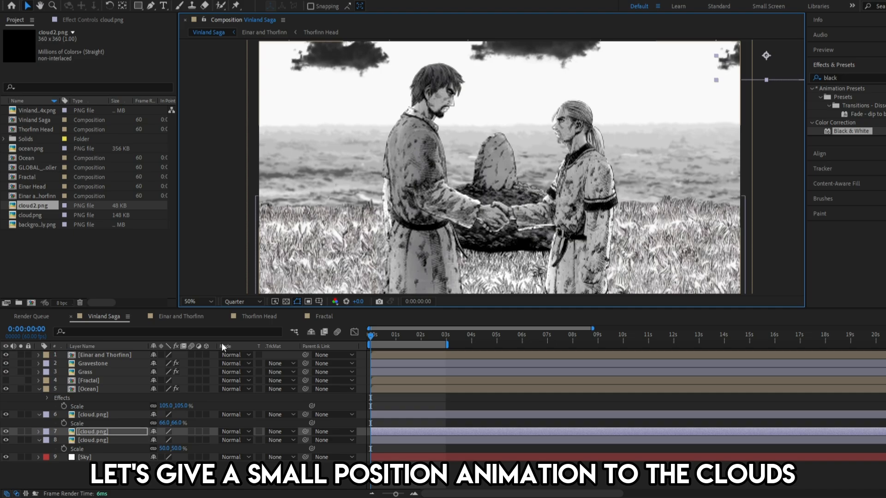
Keyframe the Position of all three cloud layers at the start and at 5 seconds for a slight horizontal drift
left_click(96, 439, "ctrl")
left_click(99, 414, "ctrl")
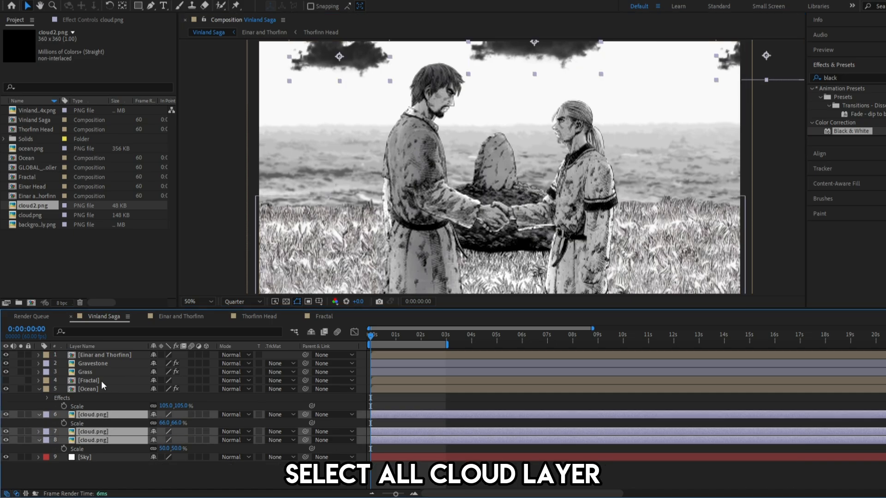
key("p")
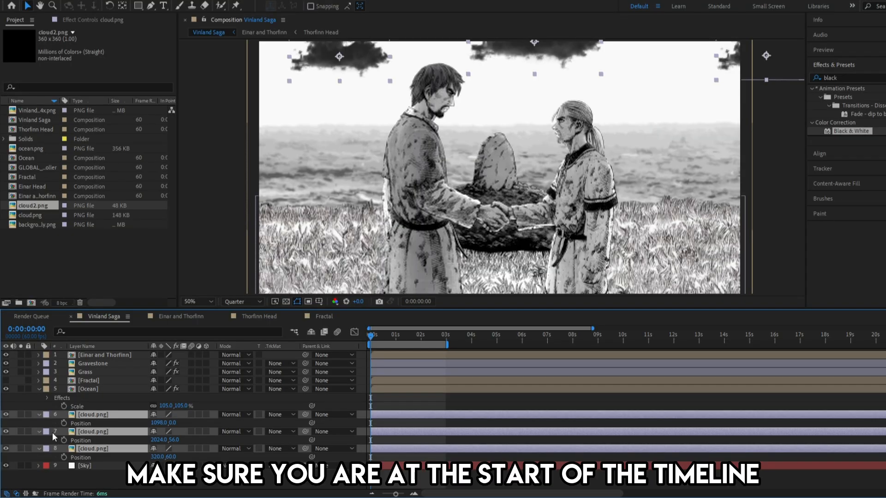
left_click(64, 423)
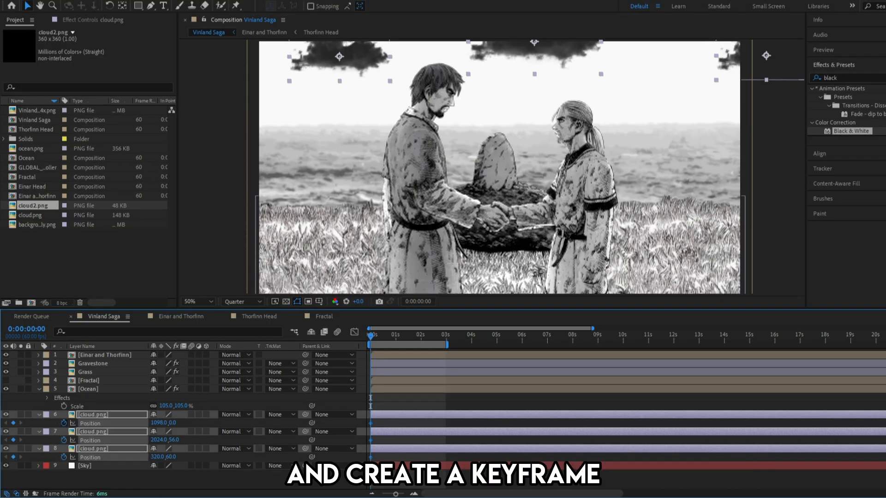
left_click_drag(164, 425, 191, 423)
left_click(498, 340)
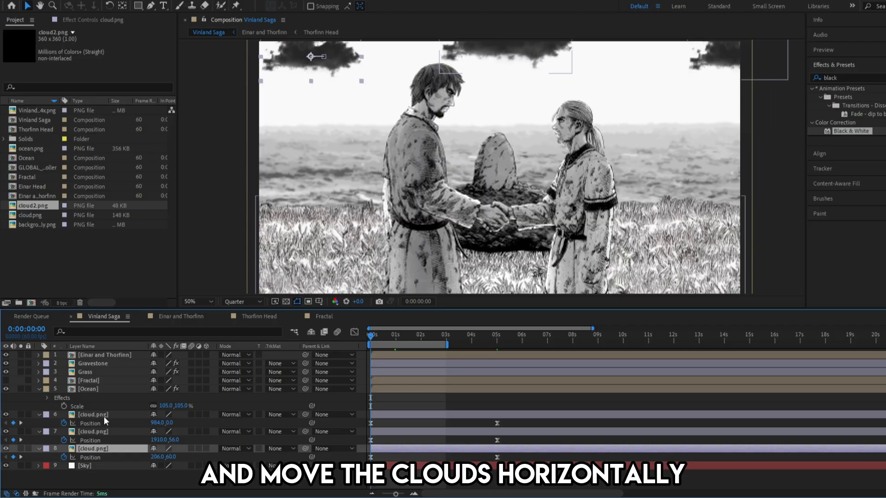
Try 70% Opacity on all three cloud layers, and settle on 75%
left_click(105, 414, "shift")
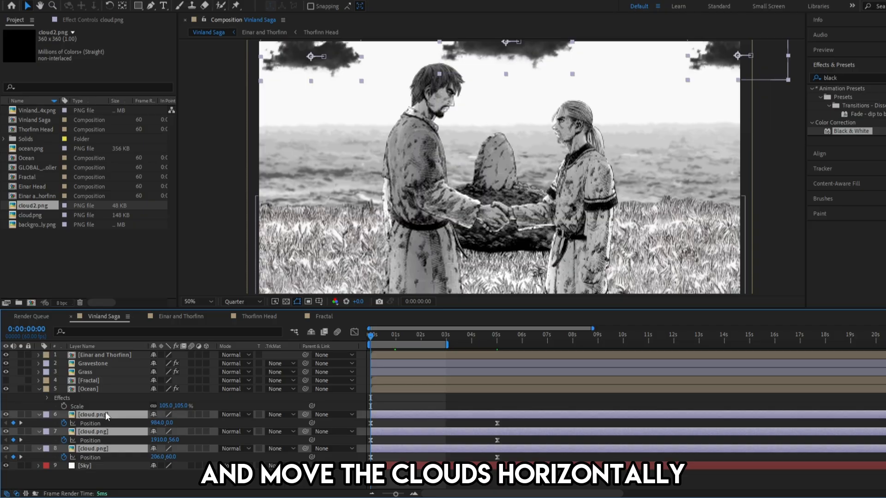
key("t")
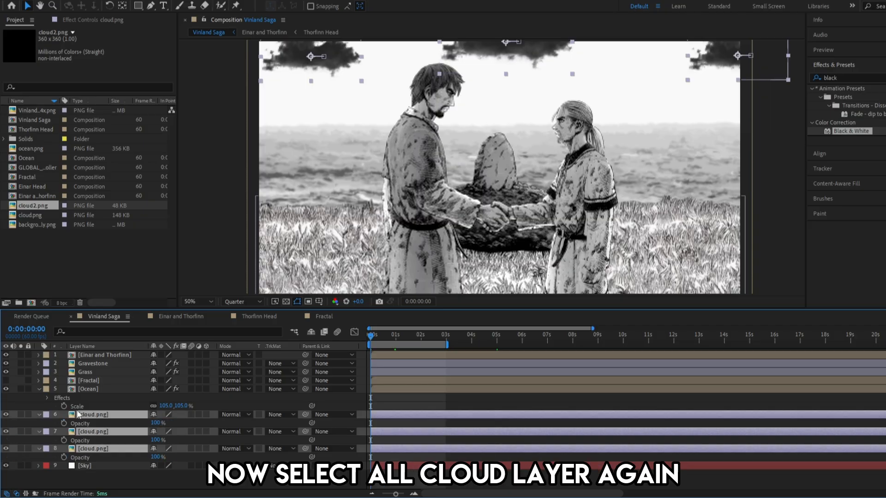
left_click(157, 422)
type("70")
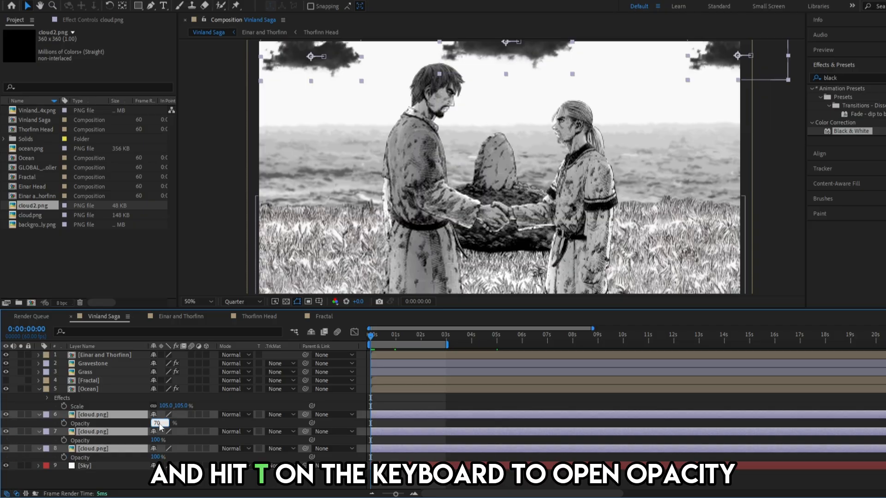
key("Return")
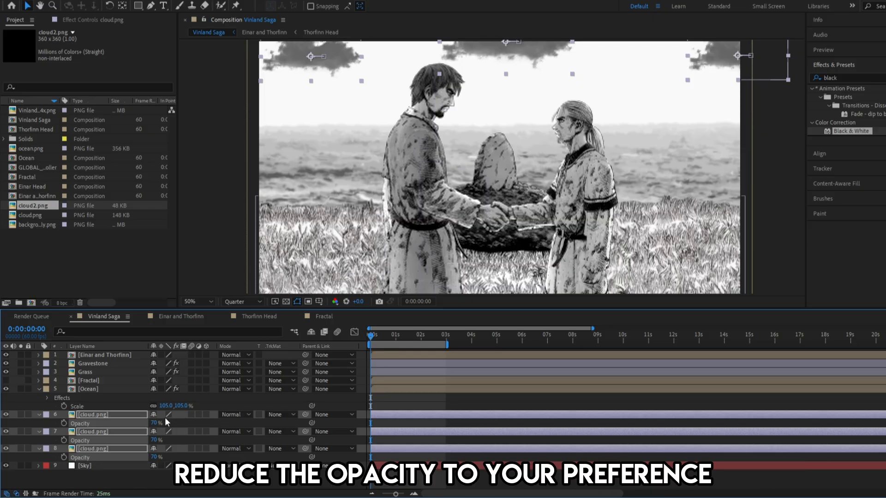
left_click(154, 423)
type("75")
key("Return")
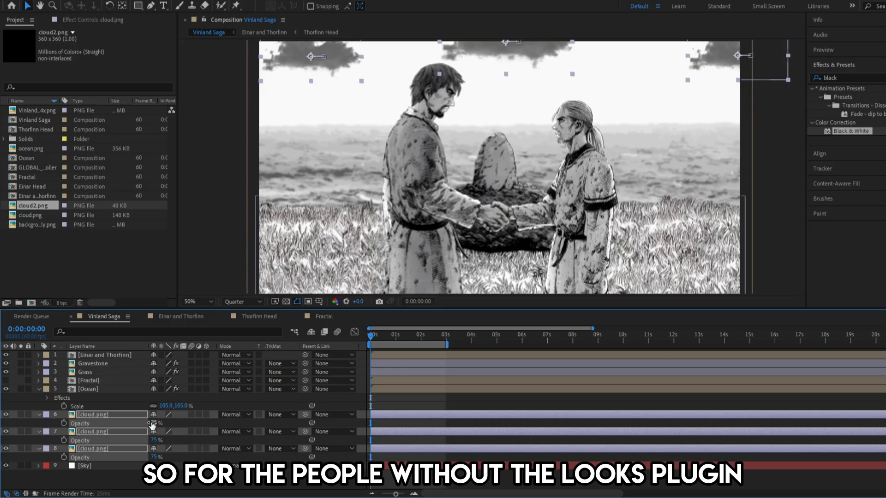
Create an adjustment layer above all layers of the Vinland Saga composition and apply the Lens Flare effect to it
left_click(504, 401)
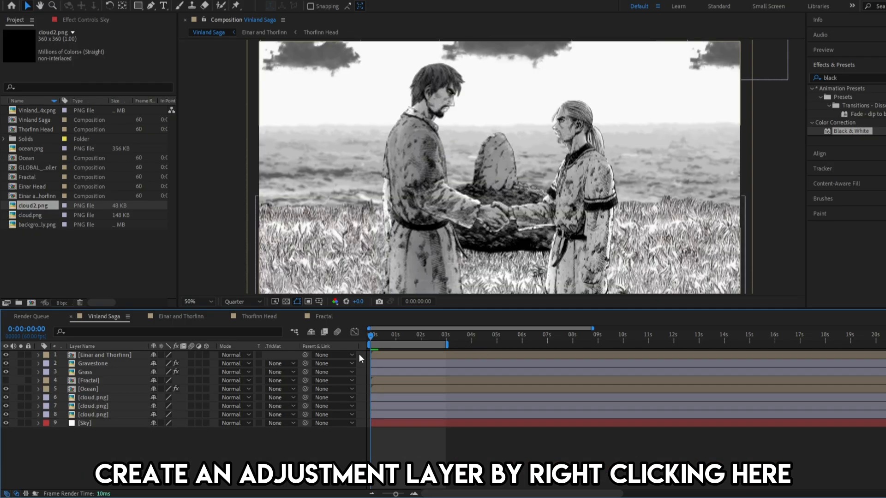
right_click(360, 355)
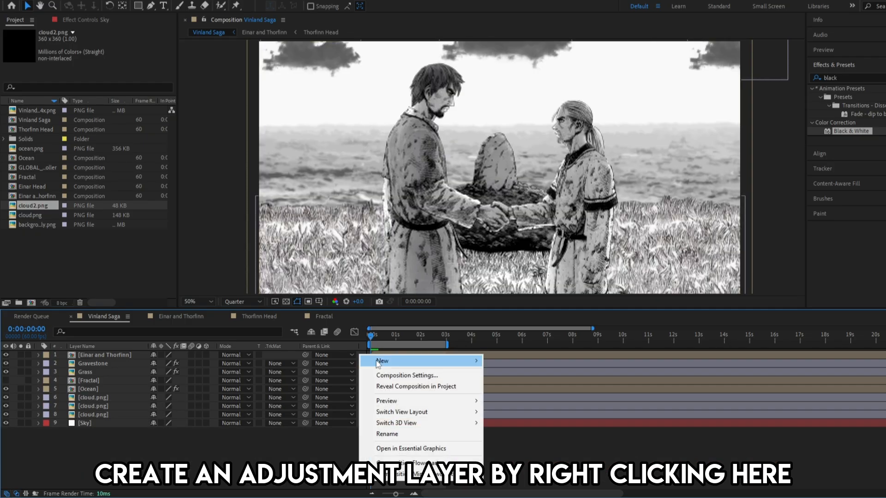
mouse_move(379, 362)
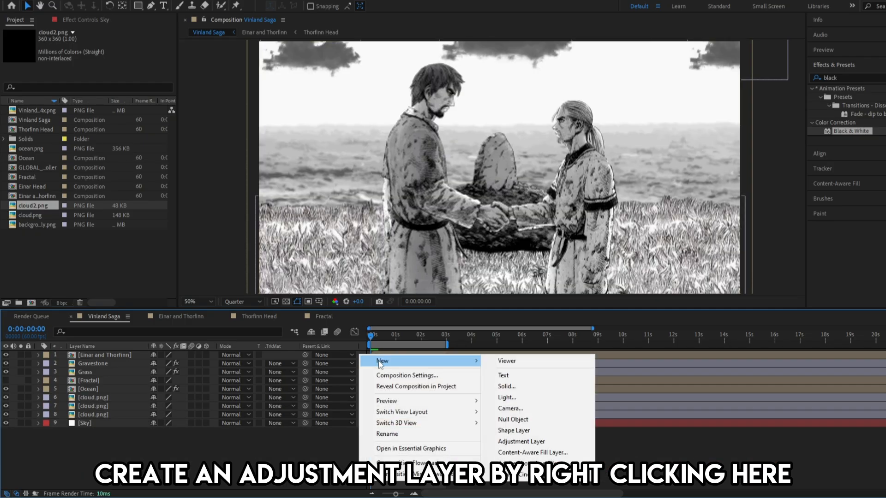
left_click(525, 440)
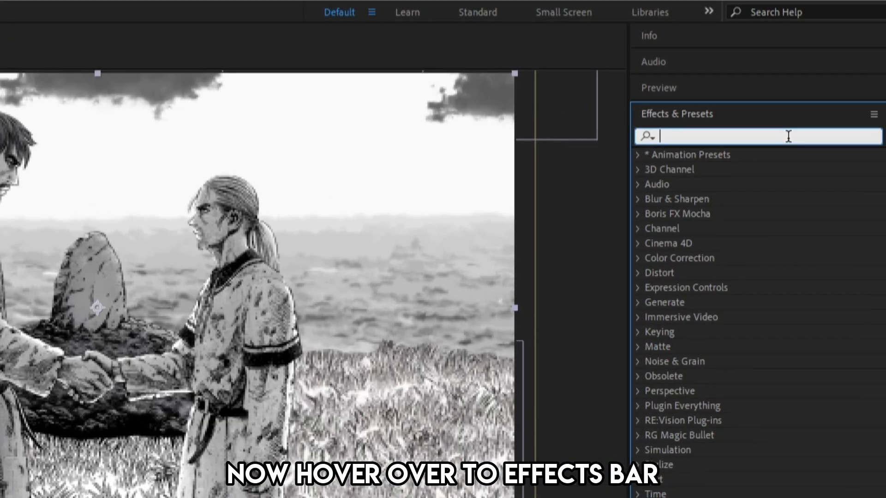
type("flare")
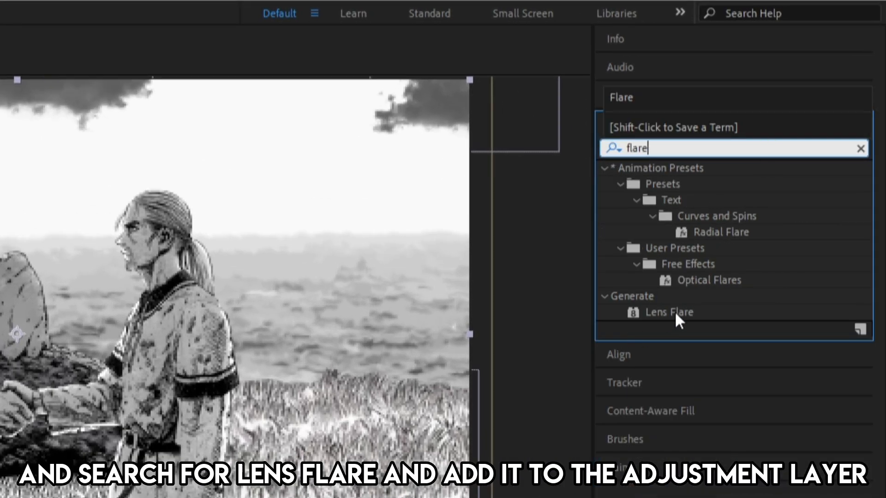
left_click(850, 165)
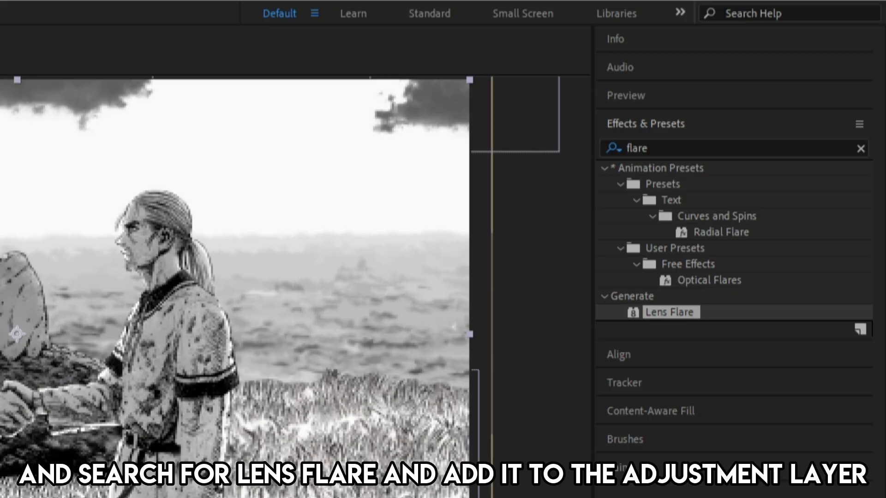
double_click(674, 312)
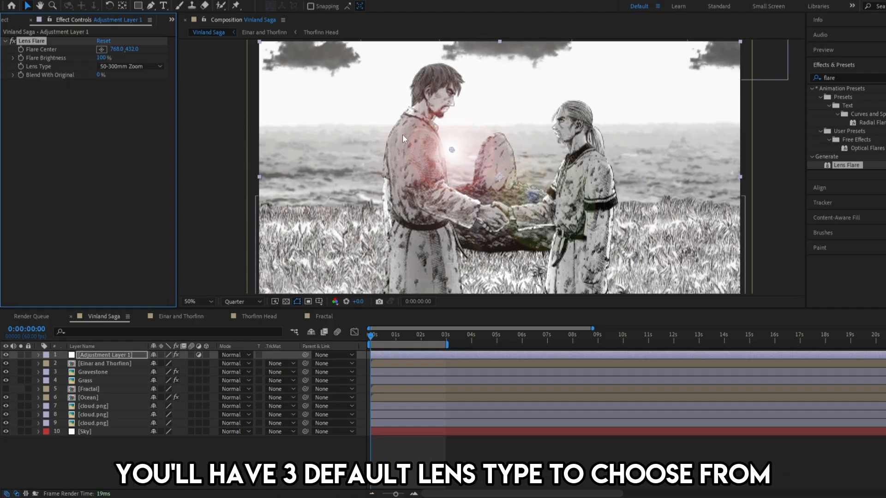
Move the lens flare's center just outside the frame's upper-left corner, at -20, -4
scroll(402, 134, "down", 1)
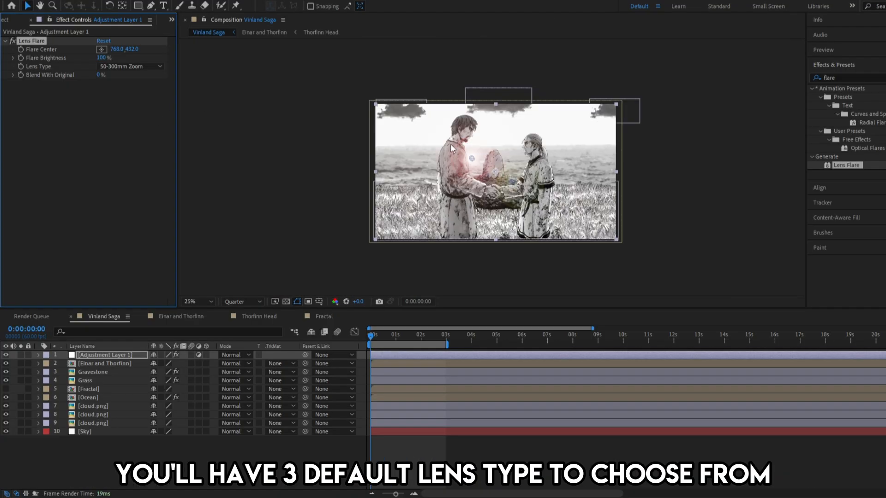
left_click_drag(471, 157, 372, 103)
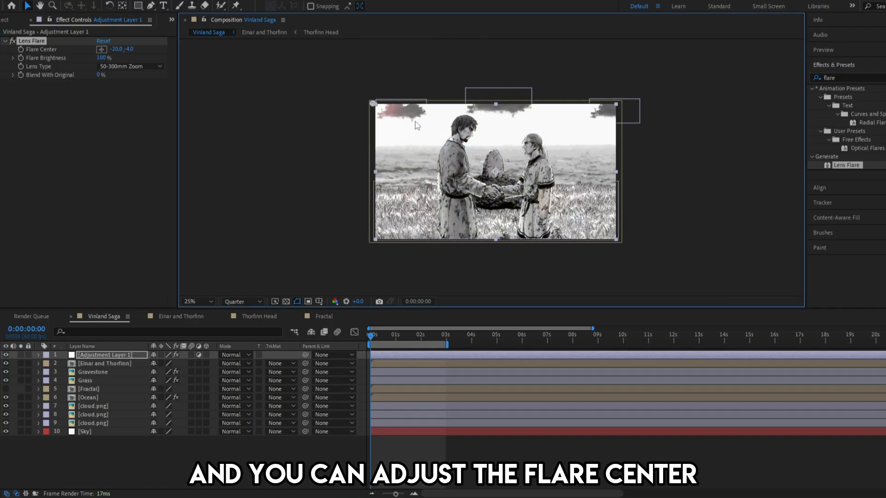
scroll(416, 122, "up", 1)
Set the Flare Brightness to 120% and save the project
left_click(103, 58)
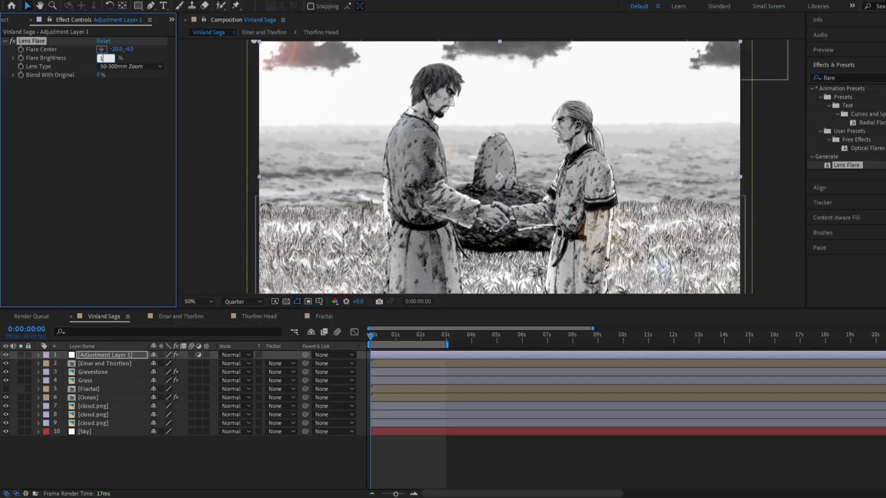
left_click(120, 58)
left_click(102, 58)
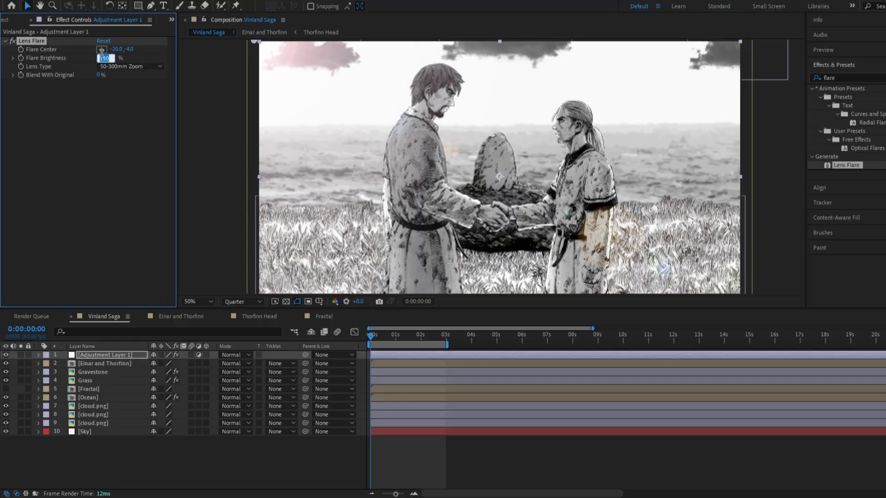
key("Return")
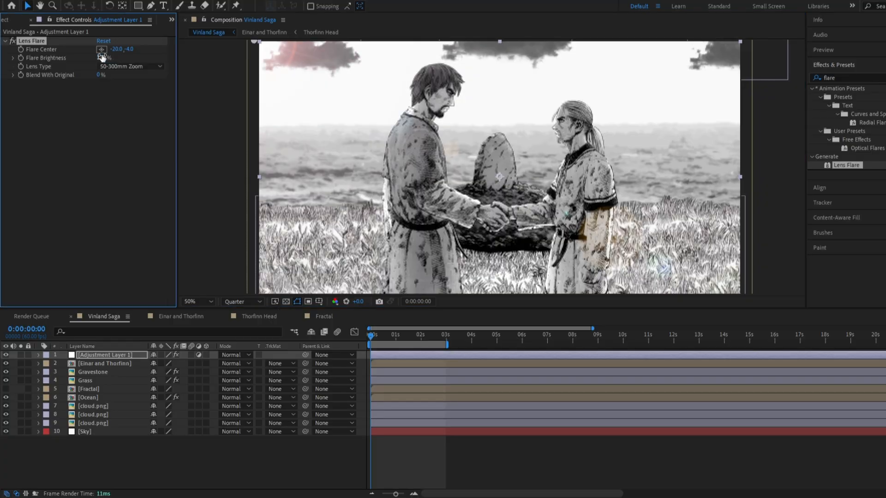
left_click(210, 112)
key("ctrl+s")
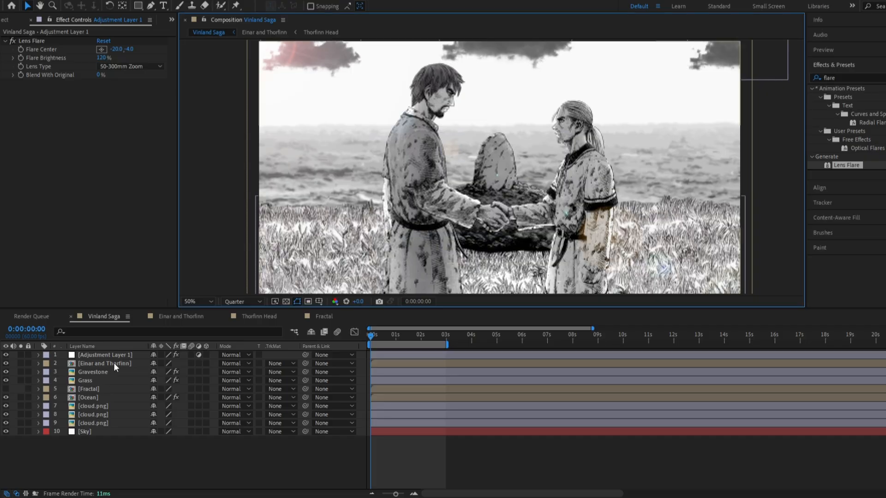
Create a full-frame bright green solid above the adjustment layer
left_click(113, 363)
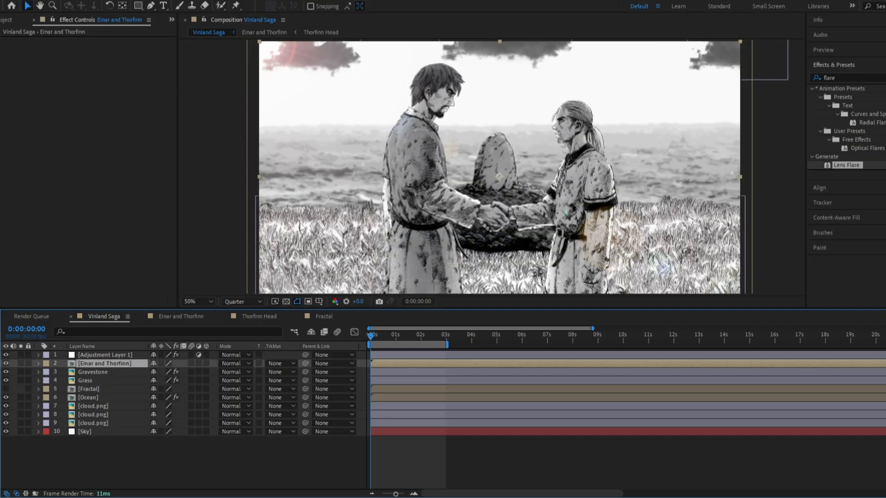
right_click(359, 355)
mouse_move(381, 367)
left_click(513, 388)
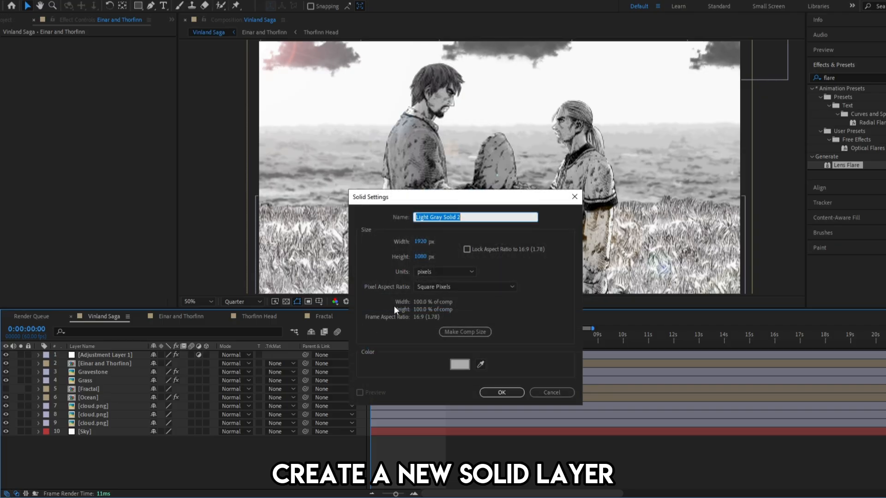
left_click(456, 364)
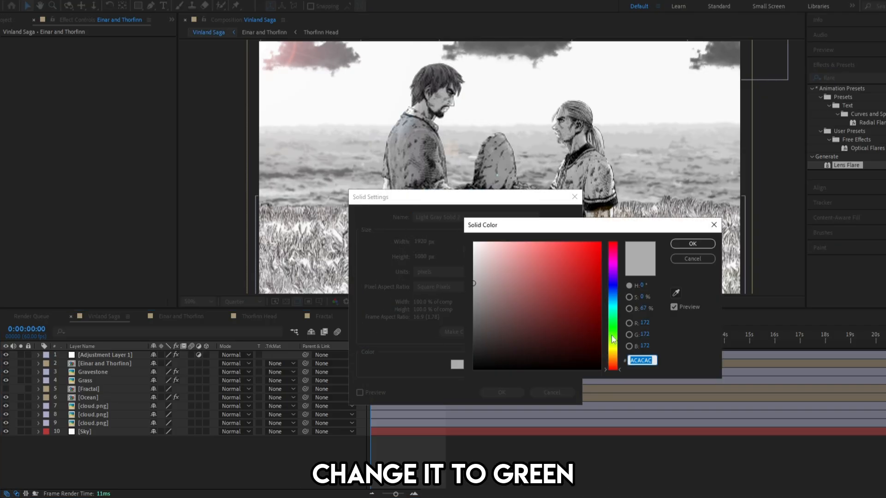
left_click(613, 336)
left_click(598, 244)
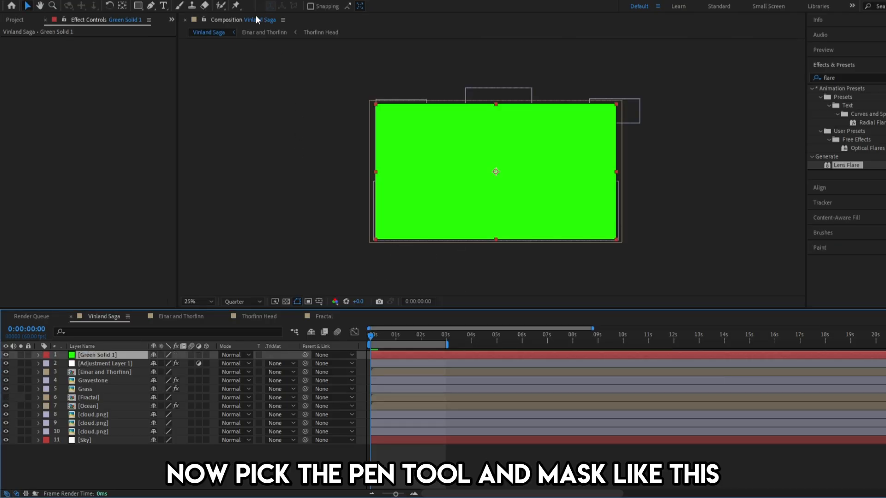
Draw a closed, curved Pen tool mask on the green solid around the frame's lower-left corner, extending beyond the frame edges
left_click(151, 5)
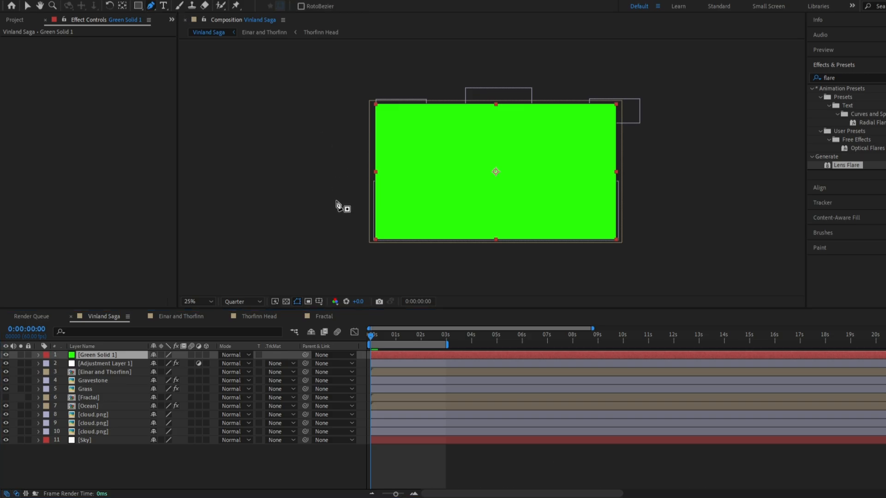
left_click(355, 172)
left_click_drag(435, 219, 439, 265)
left_click(373, 267)
left_click(355, 225)
left_click(355, 172)
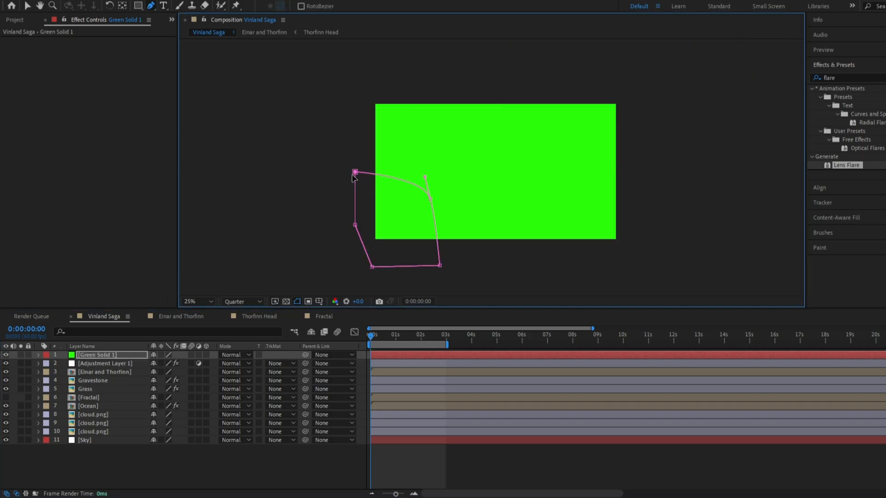
scroll(464, 219, "up", 2)
Set the green solid's Mask Feather to 1000 pixels and its Mask Opacity to 70%
left_click(57, 357)
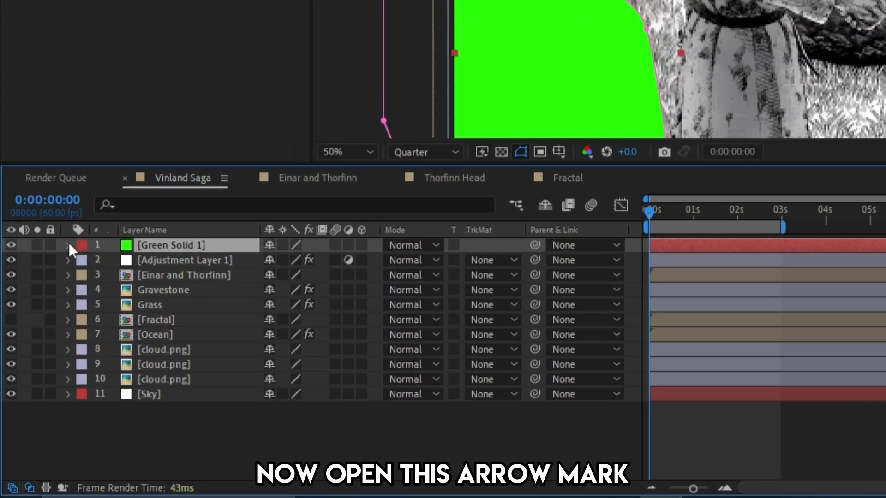
left_click(68, 245)
left_click(83, 262)
left_click(98, 276)
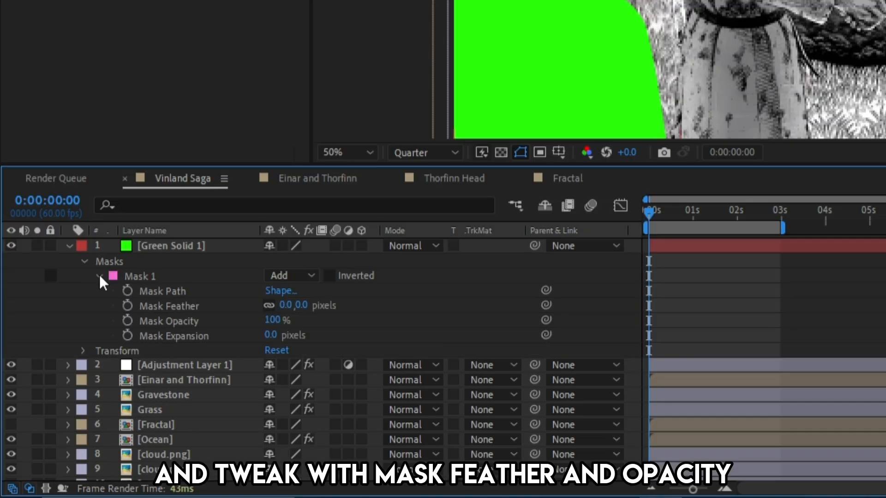
left_click_drag(290, 304, 366, 305)
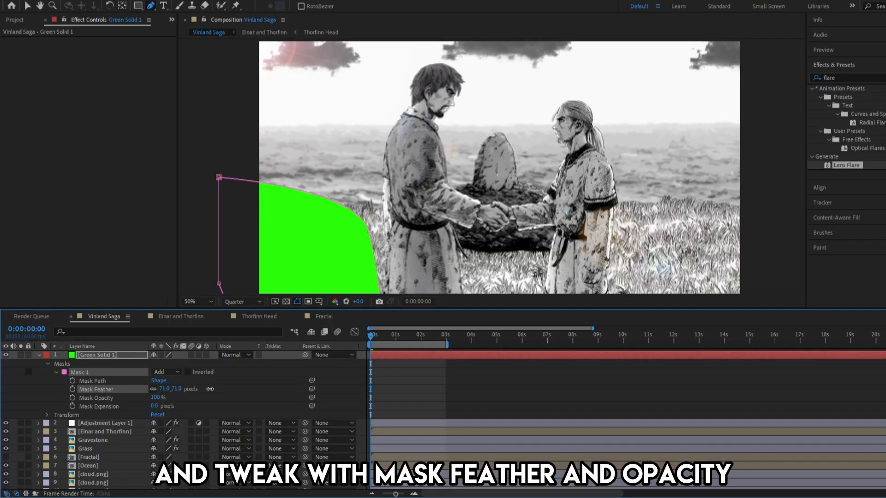
left_click_drag(223, 390, 351, 388)
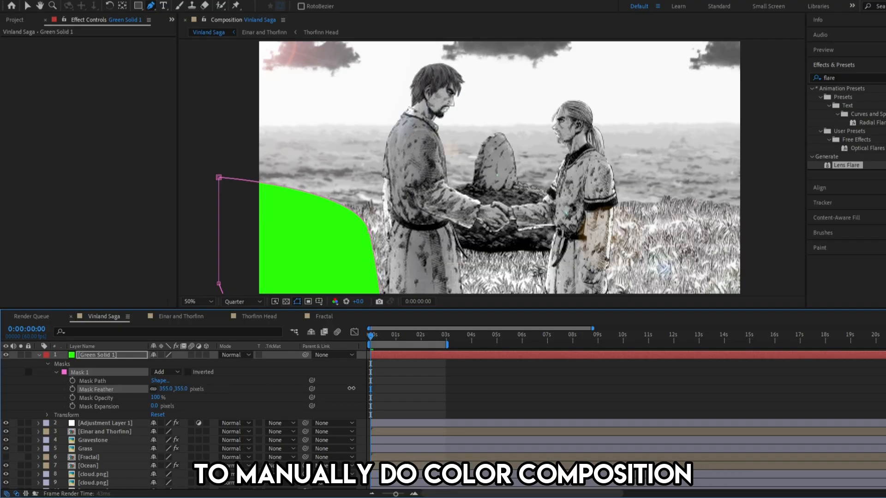
left_click(167, 389)
type("1000")
key("Return")
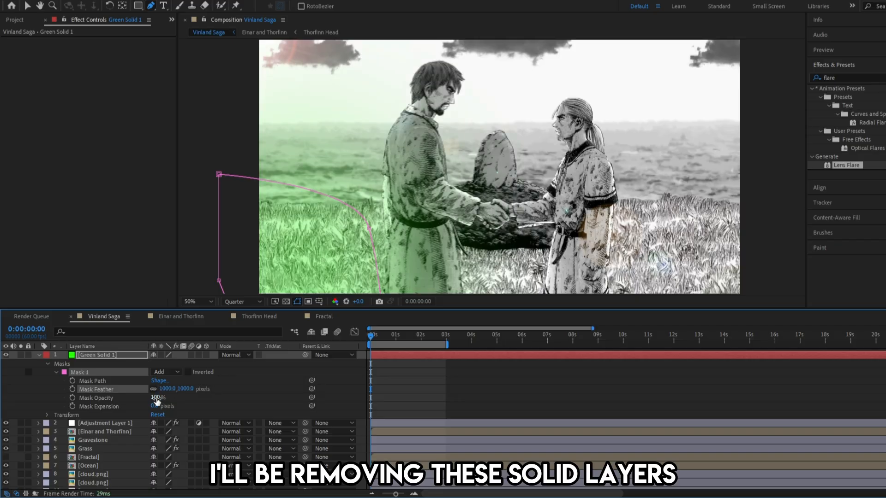
left_click(156, 398)
type("70")
key("Return")
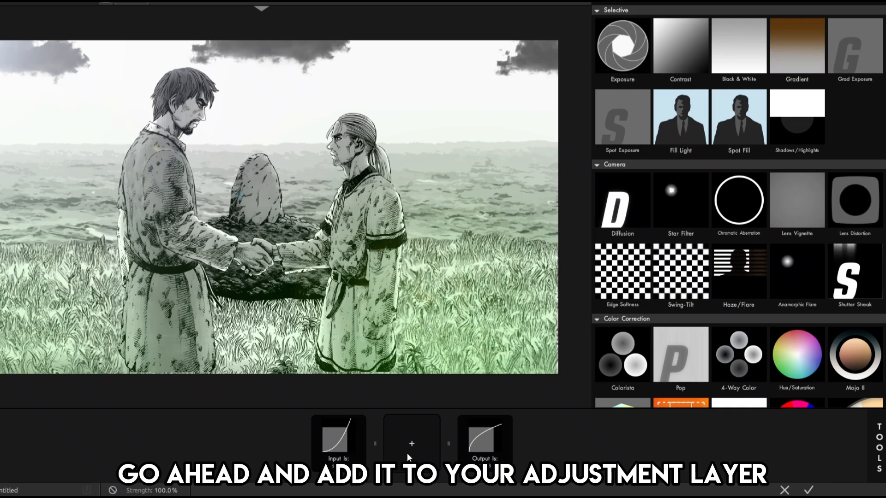
Add Exposure, Gradient, Diffusion, Lens Vignette and Haze/Flare to the look's tool chain
left_click(614, 69)
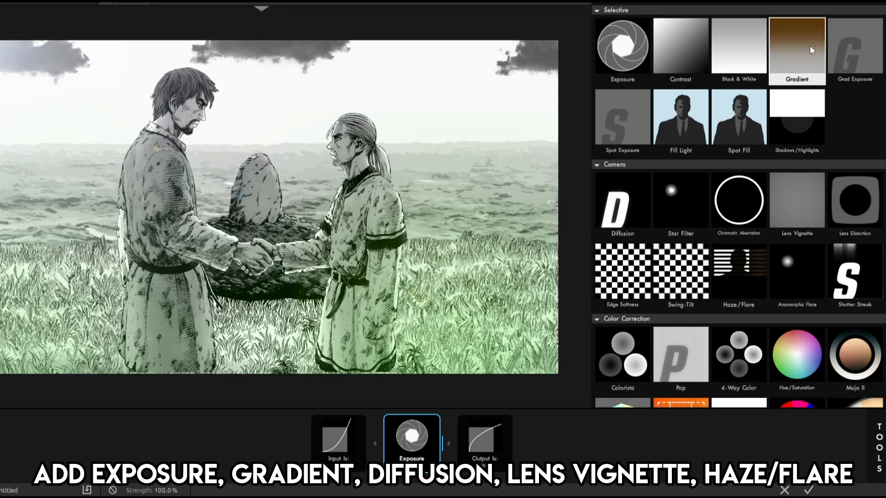
left_click(795, 51)
left_click(623, 204)
left_click(792, 201)
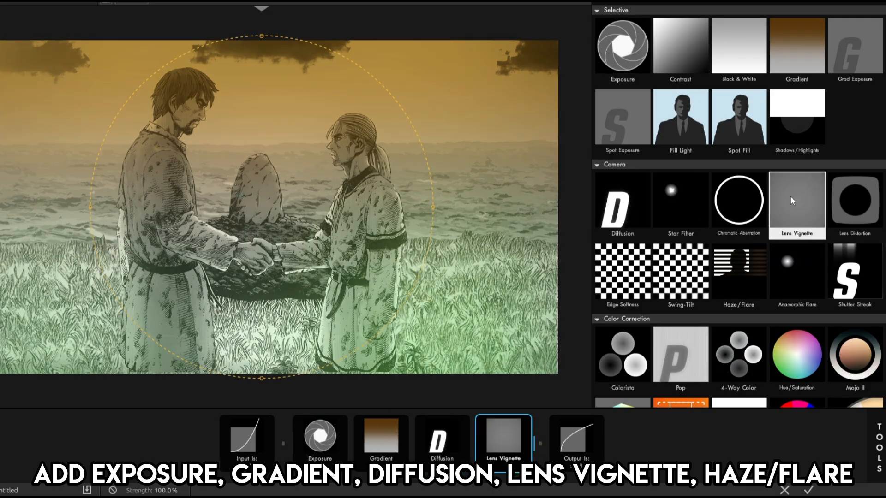
scroll(792, 200, "down", 1)
left_click(739, 220)
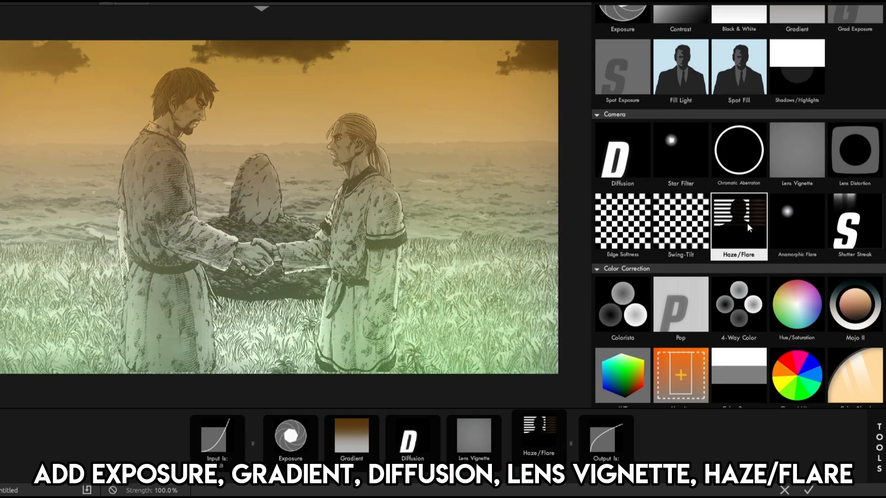
Add Anamorphic Flare, LUT, Hue/Saturation, Mojo II and Color Blend to the look's tool chain
left_click(802, 229)
scroll(623, 351, "down", 1)
left_click(623, 337)
scroll(699, 288, "down", 1)
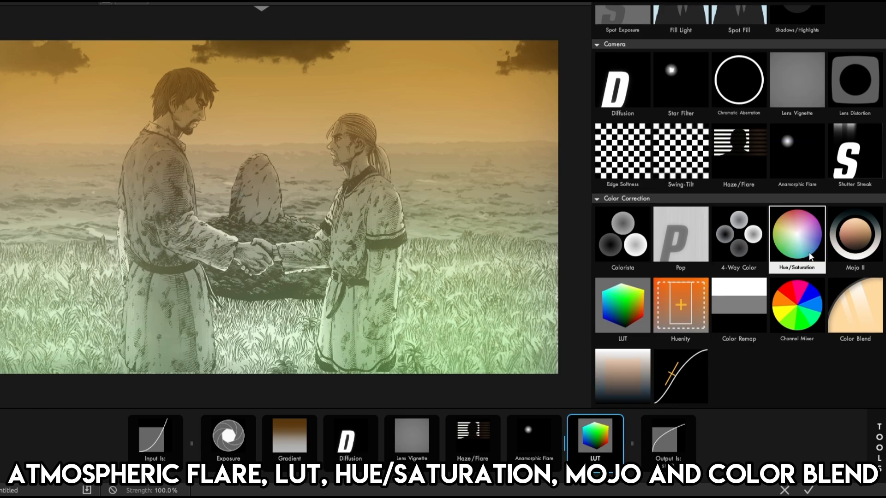
left_click(814, 257)
left_click(854, 242)
left_click(864, 318)
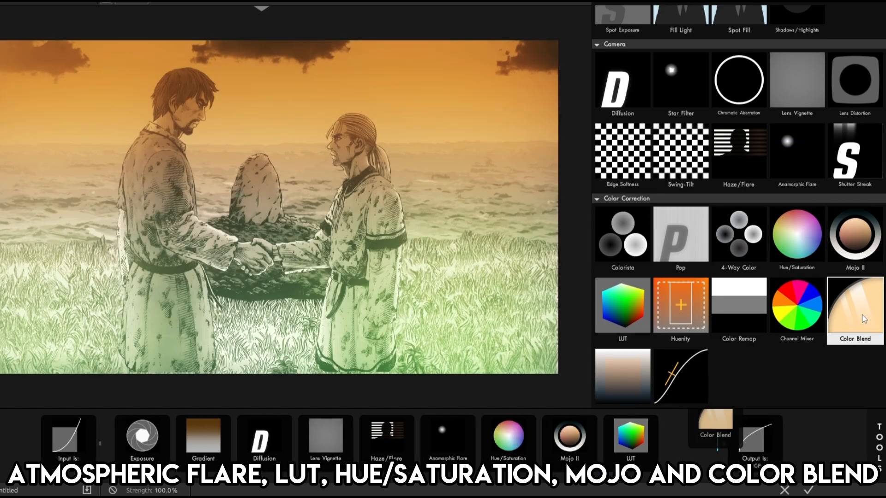
scroll(852, 314, "down", 3)
scroll(744, 295, "down", 1)
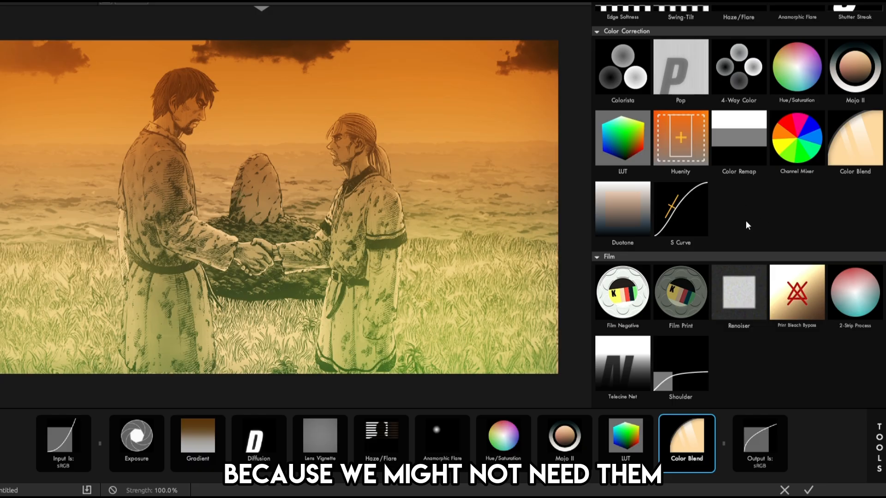
Apply the Down One Stop preset to Exposure and delete Gradient from the tool chain
left_click(137, 439)
left_click(826, 29)
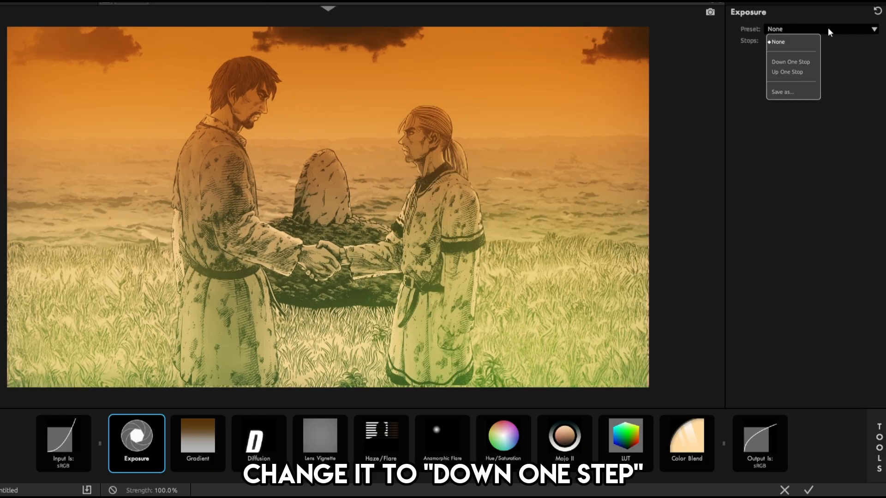
left_click(803, 65)
left_click(197, 441)
key("Delete")
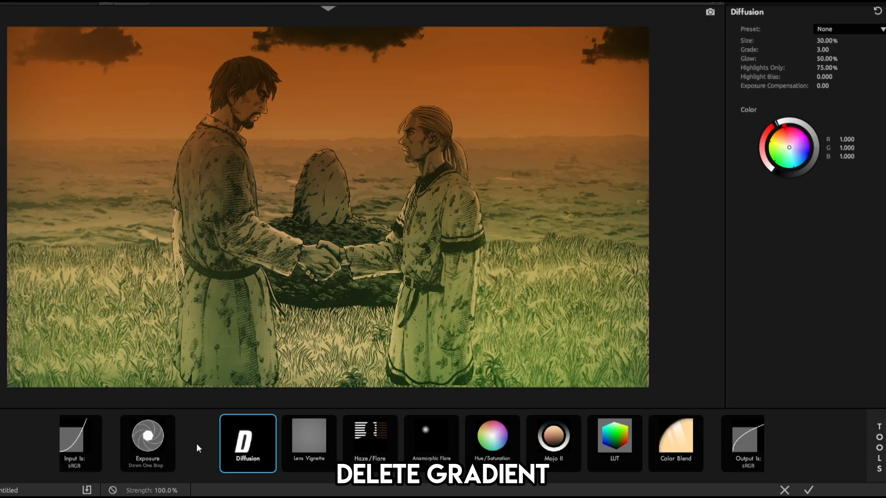
Try the Black Mist preset on Diffusion, and settle on Pop Hits
left_click(826, 29)
left_click(851, 63)
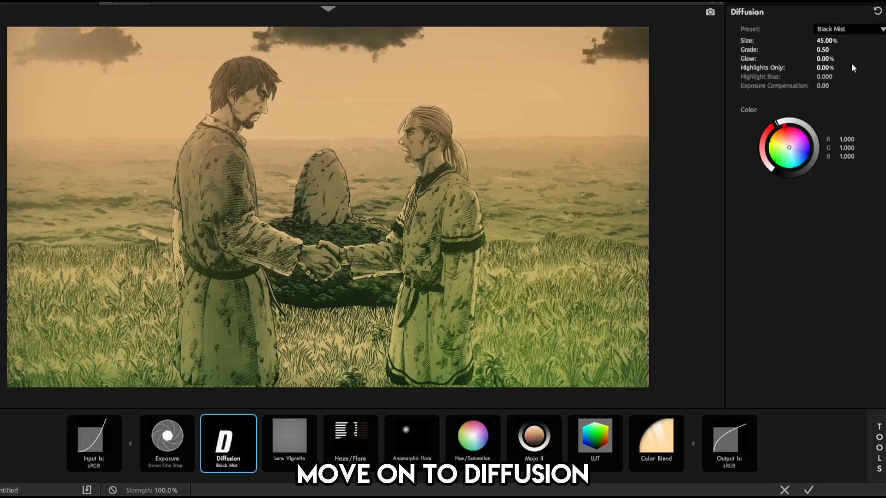
left_click(852, 25)
left_click(838, 101)
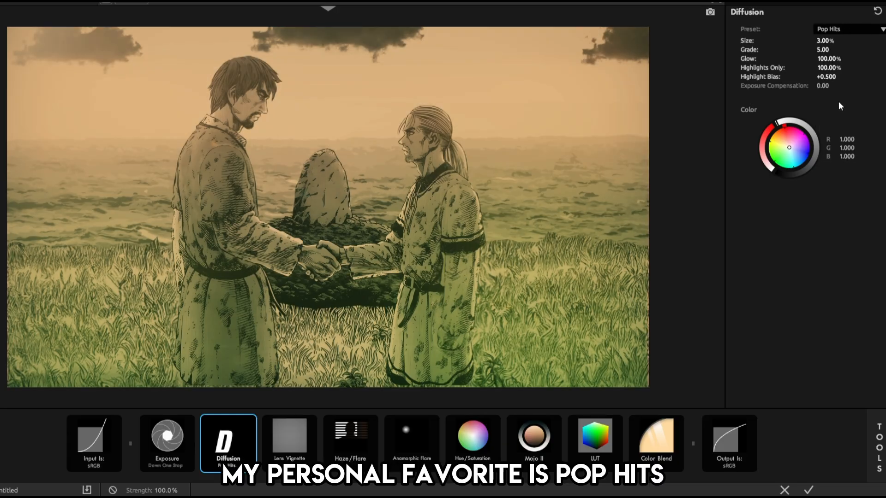
Keep the Diffusion preset and apply the Healthy Dose preset to Lens Vignette
left_click(846, 30)
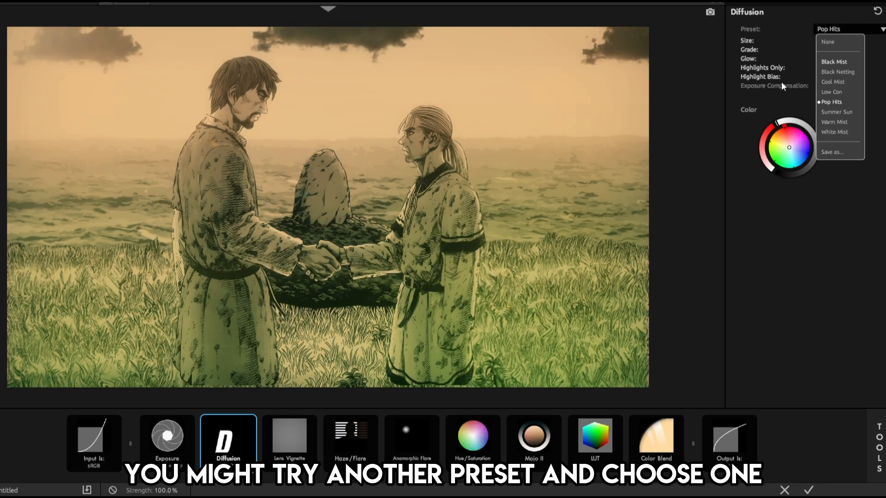
left_click(298, 448)
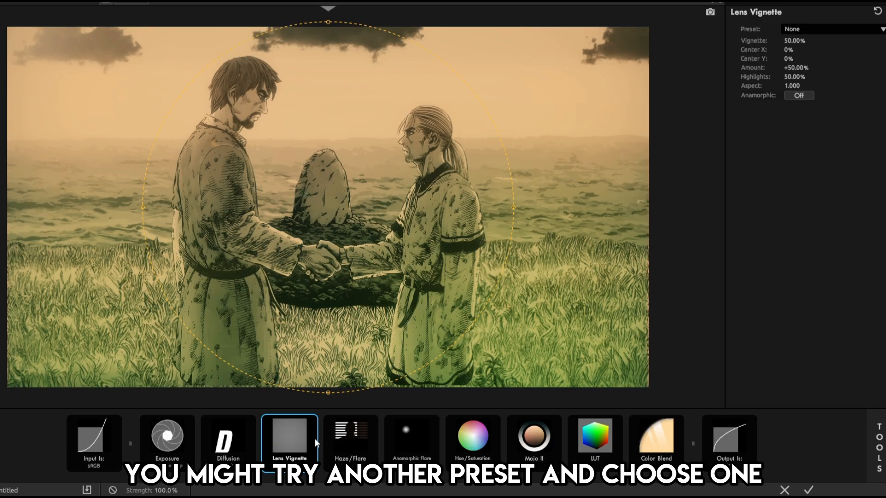
left_click(813, 30)
left_click(811, 62)
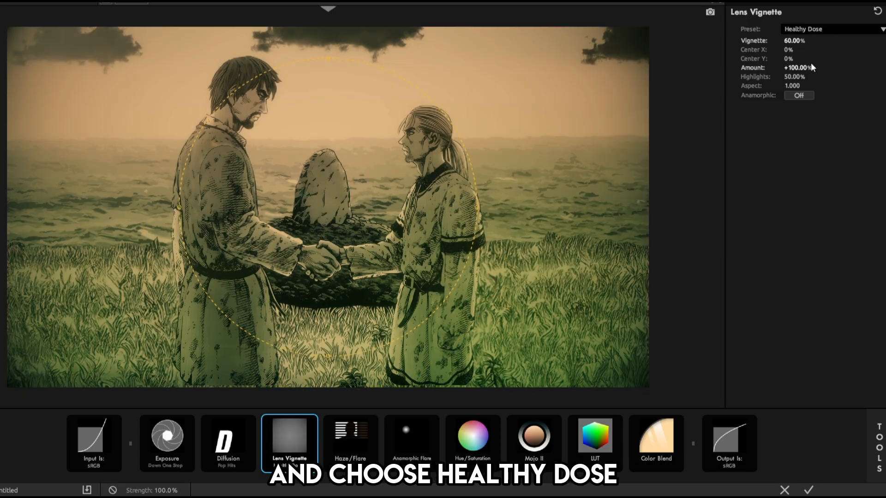
Delete Color Blend from the tool chain and apply the Soft Spill preset to Haze/Flare
left_click(649, 444)
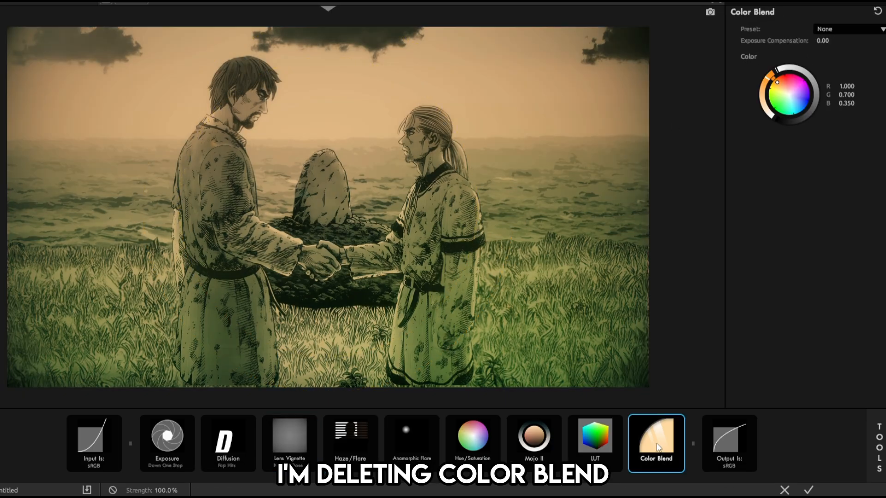
key("Delete")
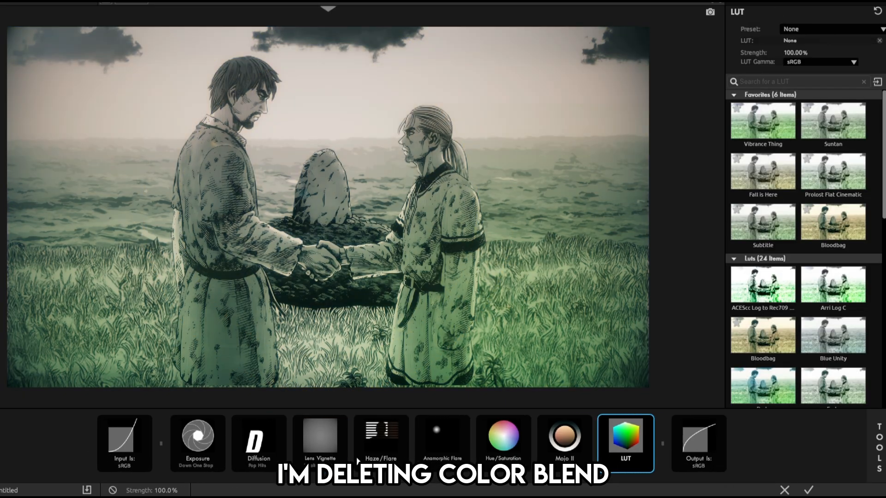
left_click(359, 458)
left_click(831, 29)
left_click(821, 65)
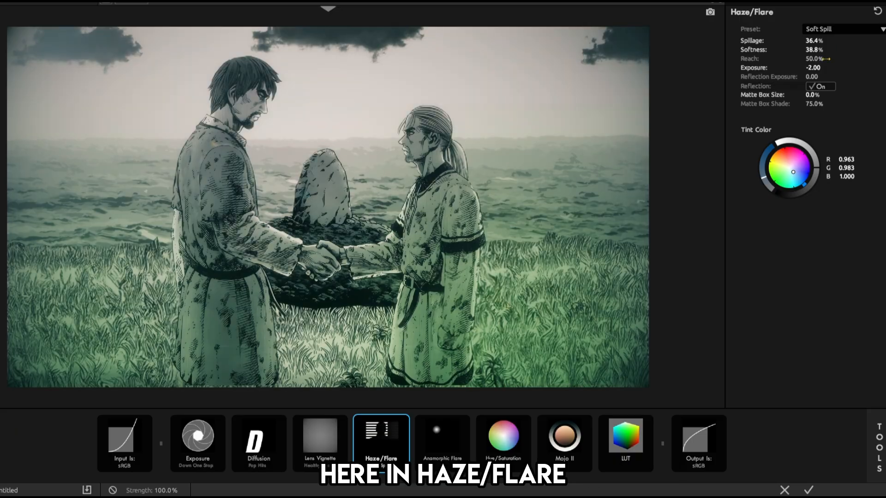
left_click(830, 28)
Delete Anamorphic Flare from the tool chain and adjust the Component Balance of Hue/Saturation
left_click(443, 441)
key("Delete")
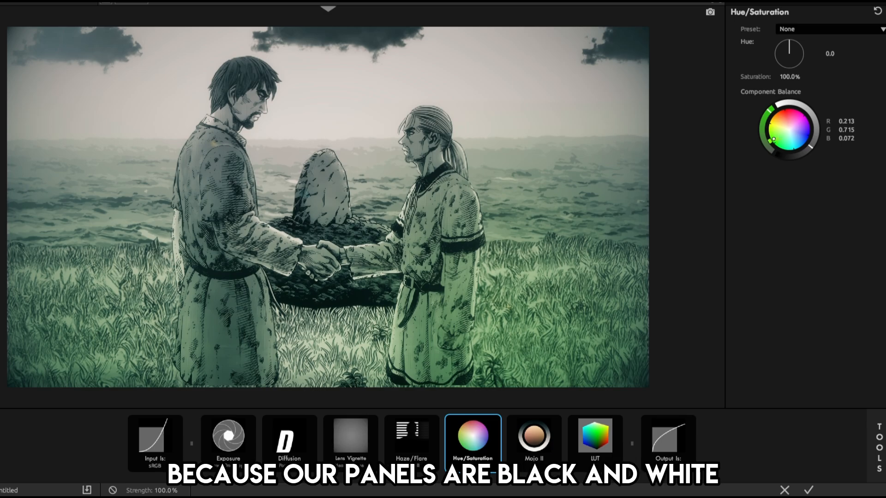
left_click_drag(772, 140, 784, 138)
Apply the Caravan preset to Mojo II
left_click(534, 436)
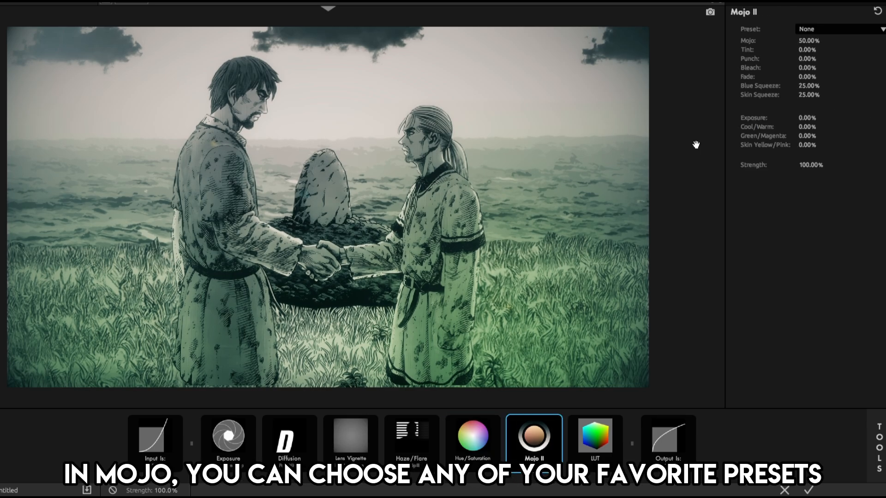
left_click(835, 30)
left_click(831, 28)
left_click(866, 26)
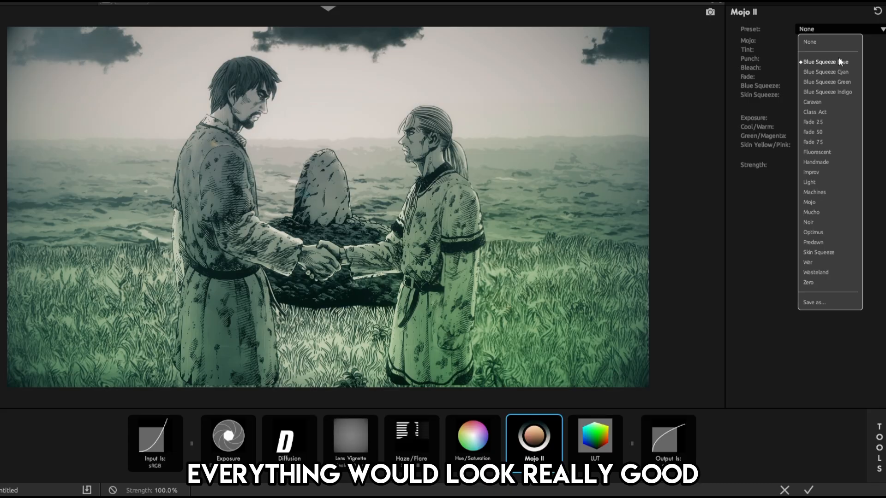
left_click(815, 102)
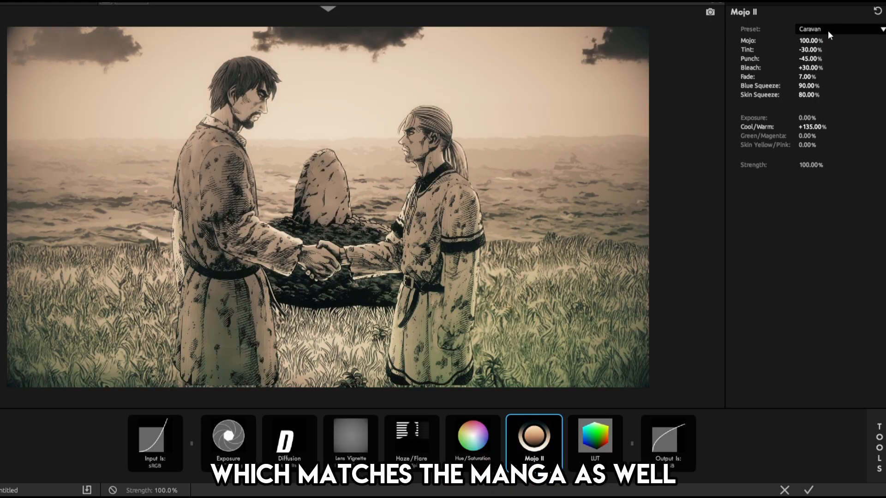
Choose the Subtitle LUT for the look and apply the finished look to the adjustment layer
left_click(595, 438)
left_click(776, 223)
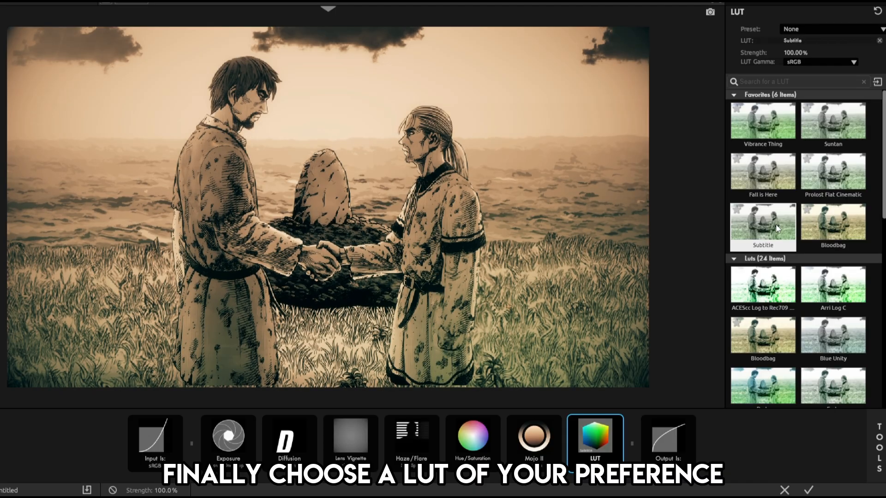
left_click(811, 490)
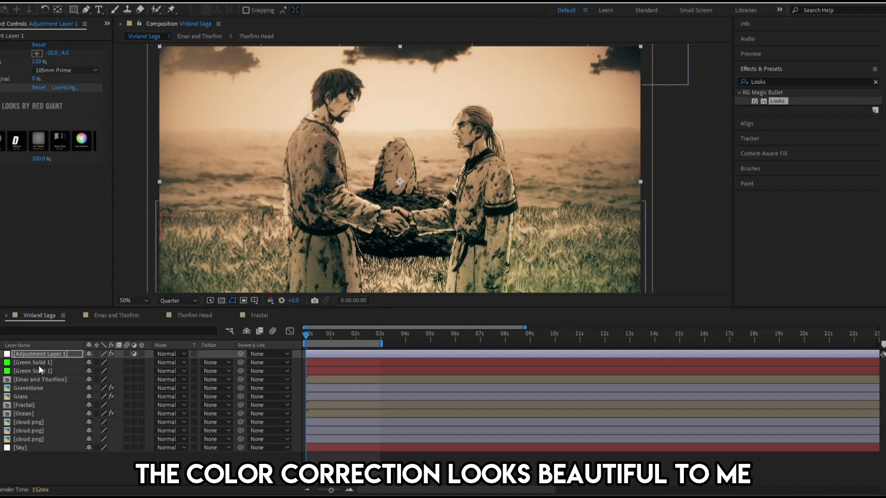
Delete both Green Solid 1 layers from the Vinland Saga composition and save the project
left_click(39, 366)
left_click(37, 369, "shift")
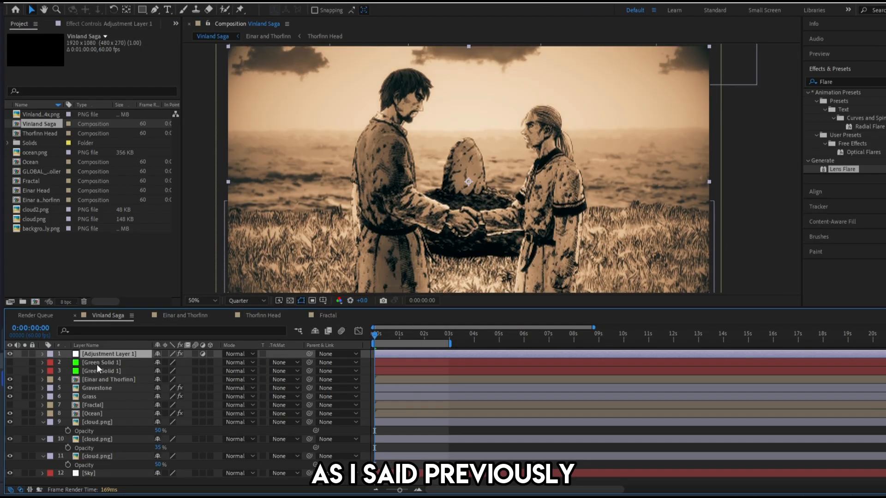
left_click(96, 364)
left_click(98, 369, "shift")
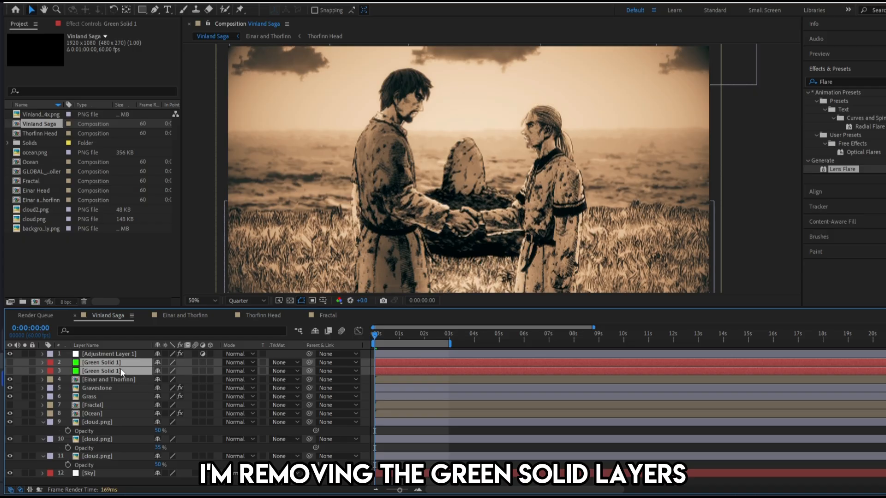
key("Delete")
key("ctrl+s")
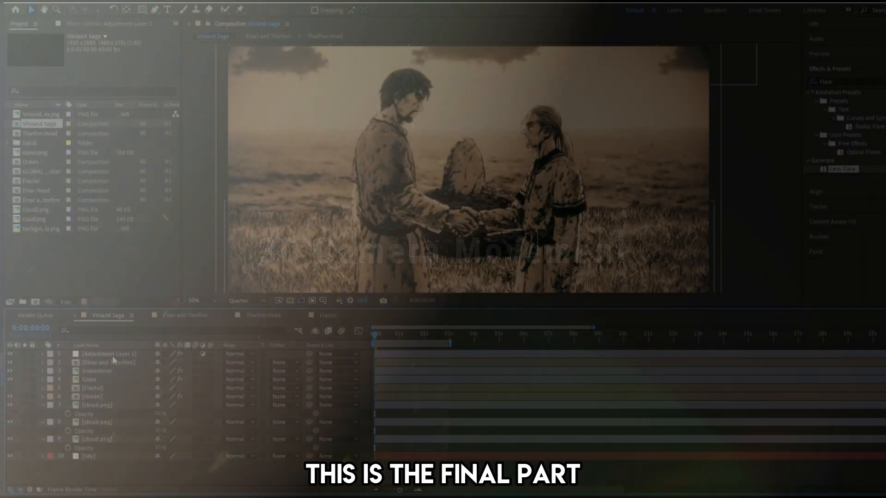
left_click(115, 363)
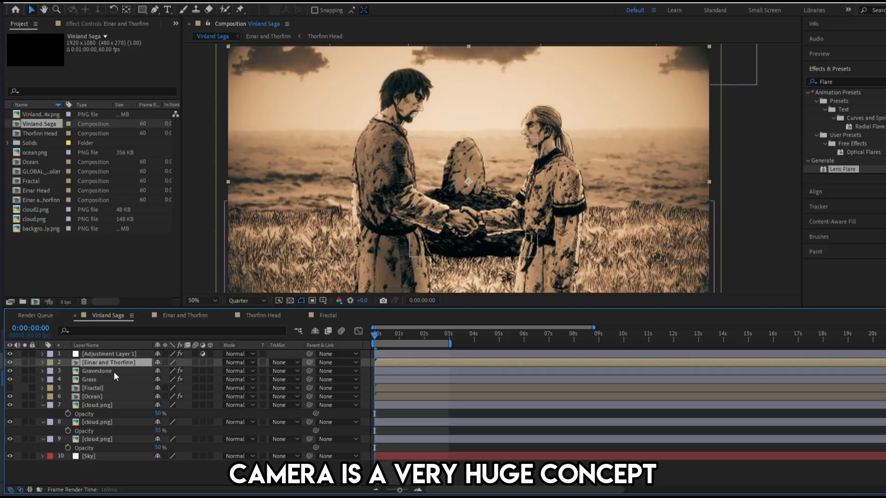
left_click(113, 372)
left_click(112, 378)
left_click(173, 471)
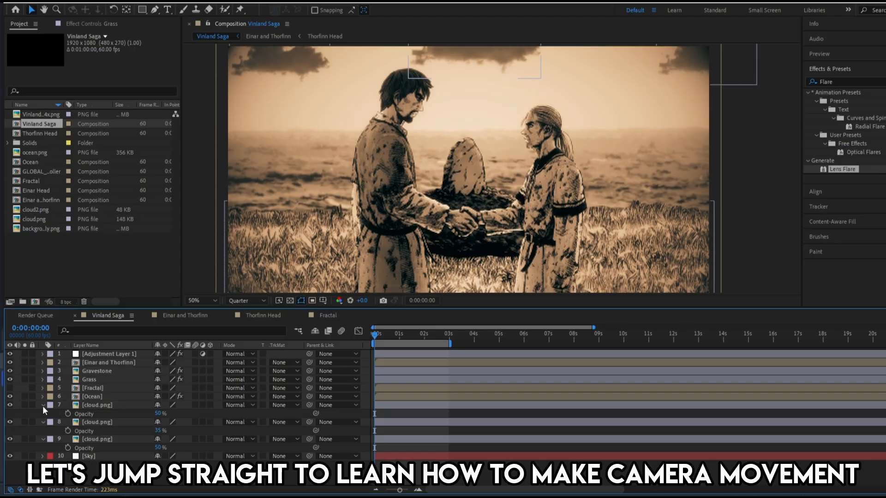
Add a Two-Node Camera with the 50mm preset to the Vinland Saga composition
right_click(369, 356)
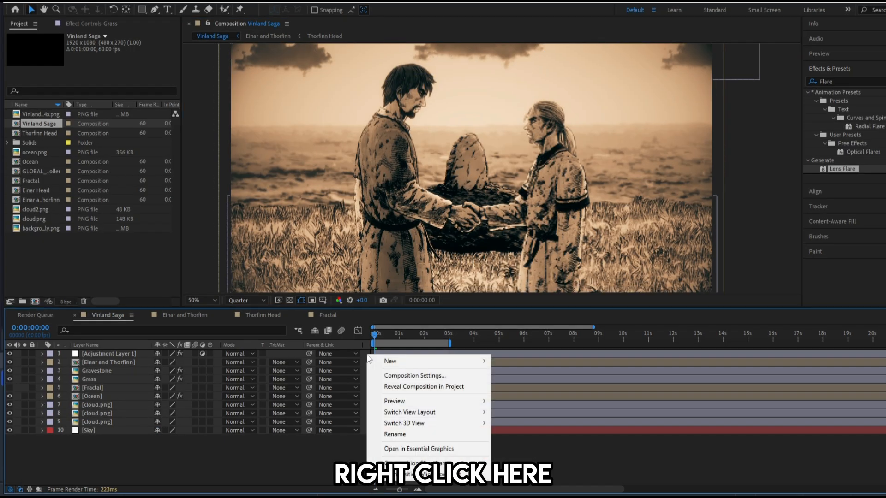
mouse_move(387, 363)
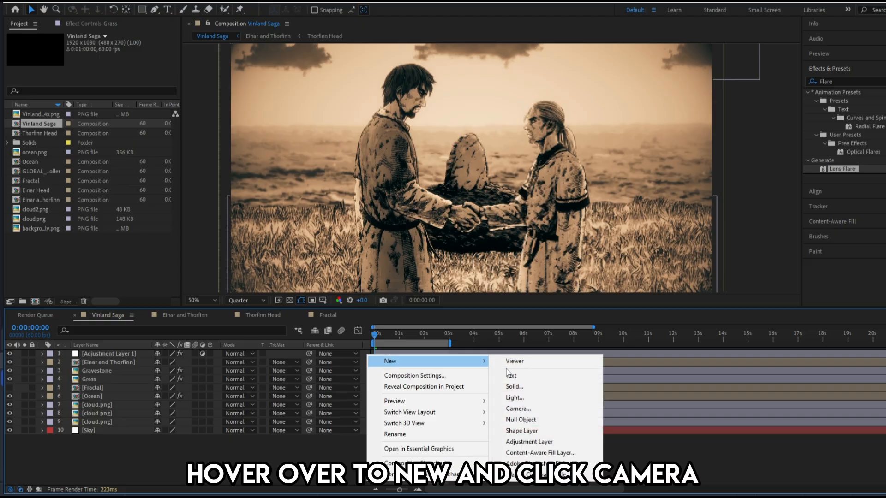
left_click(531, 408)
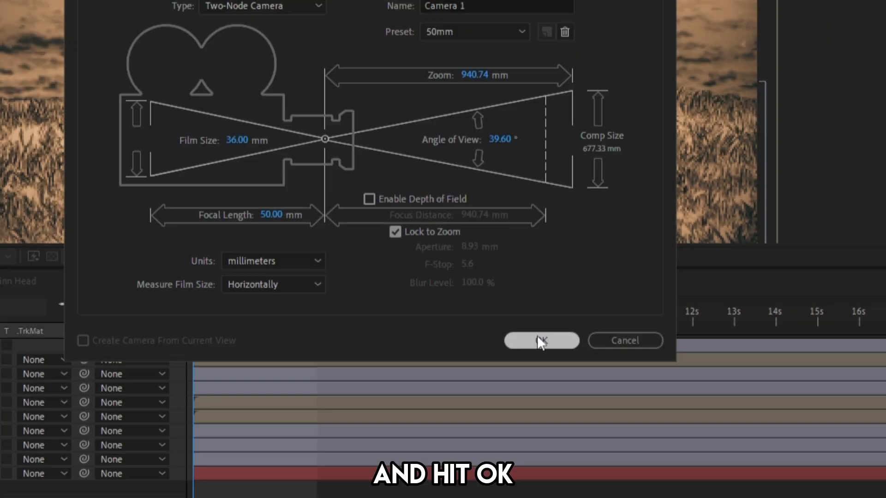
left_click(538, 340)
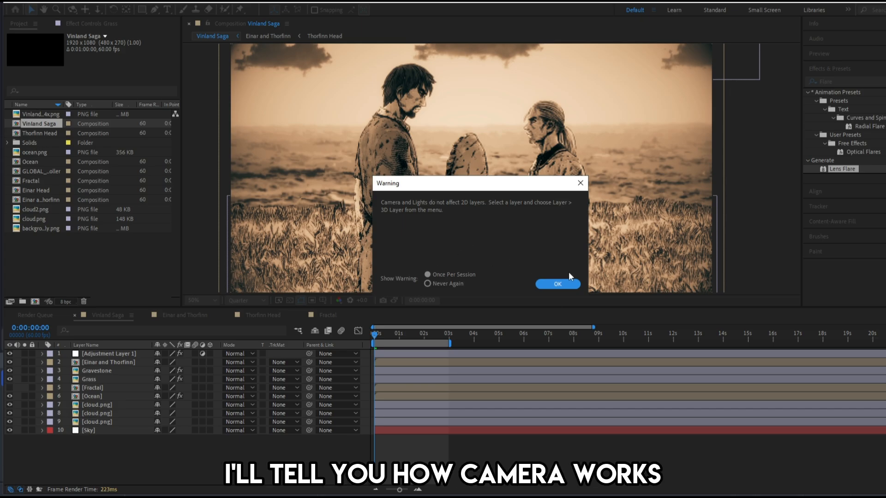
left_click(558, 283)
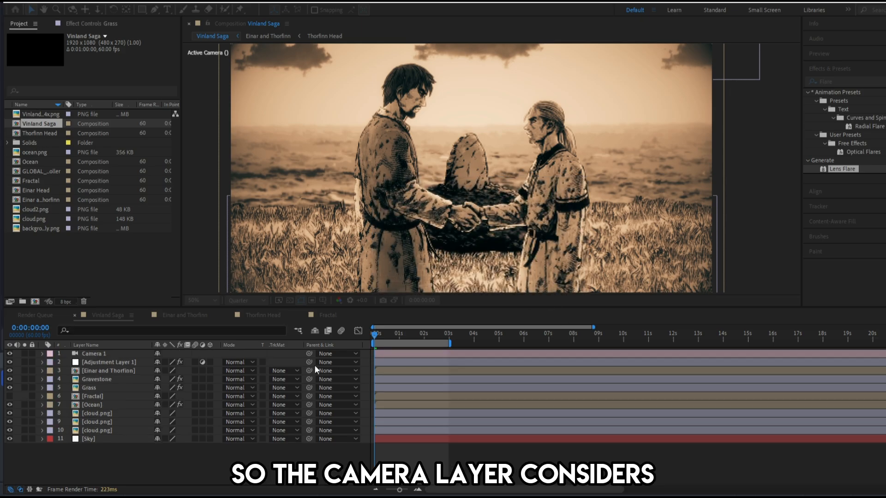
Turn on the 3D Layer and Motion Blur switches for all layers from Einar and Thorfinn down to the last cloud.png
left_click(109, 354)
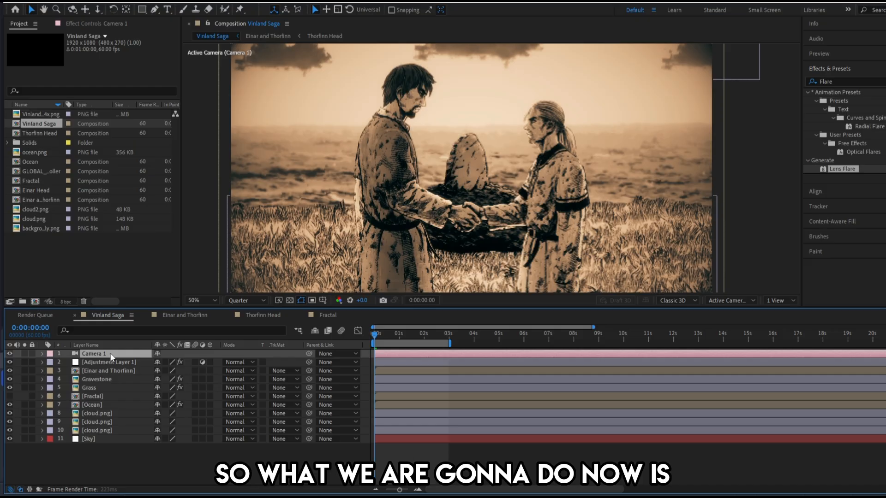
left_click(113, 371)
left_click(115, 388, "shift")
left_click(118, 405, "shift")
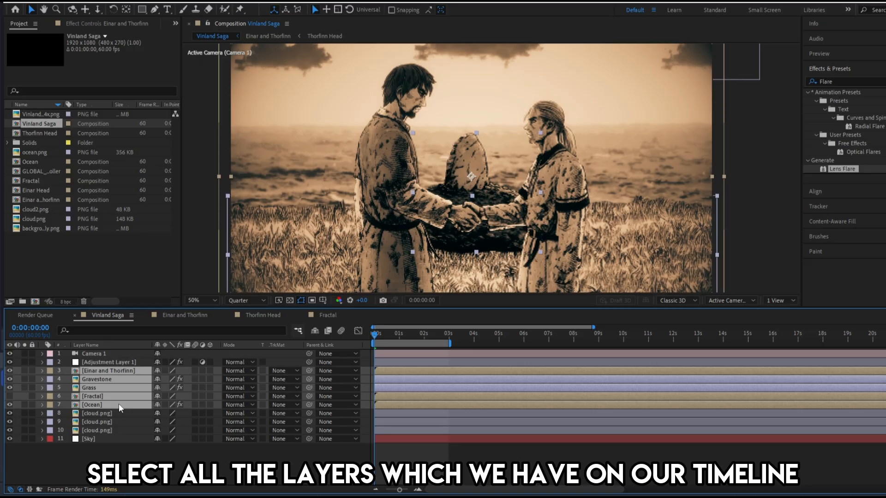
left_click(113, 431, "shift")
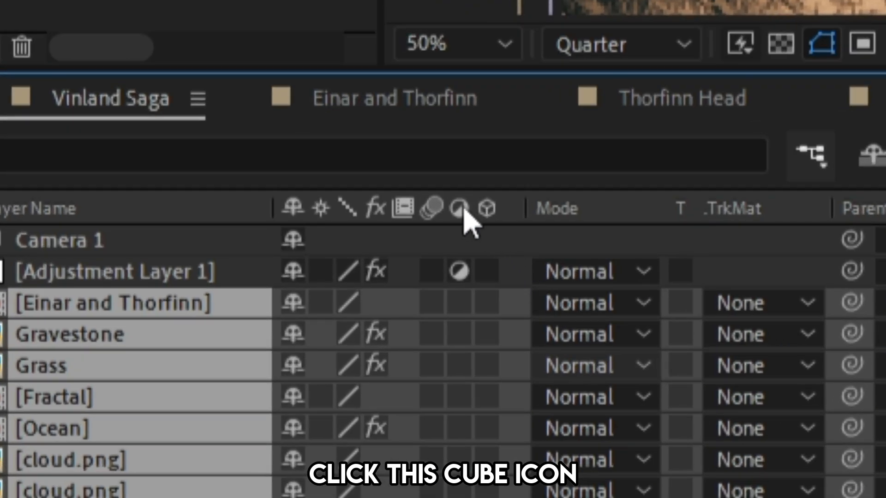
left_click(488, 302)
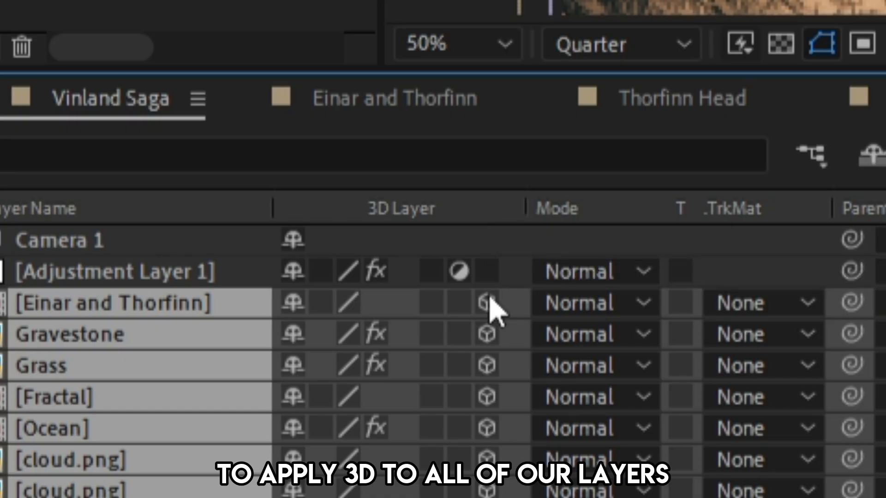
left_click(430, 303)
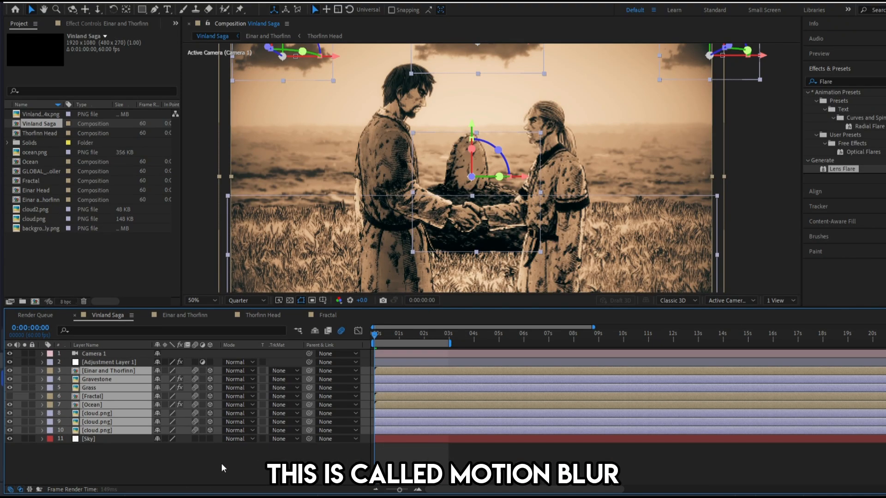
left_click(221, 463)
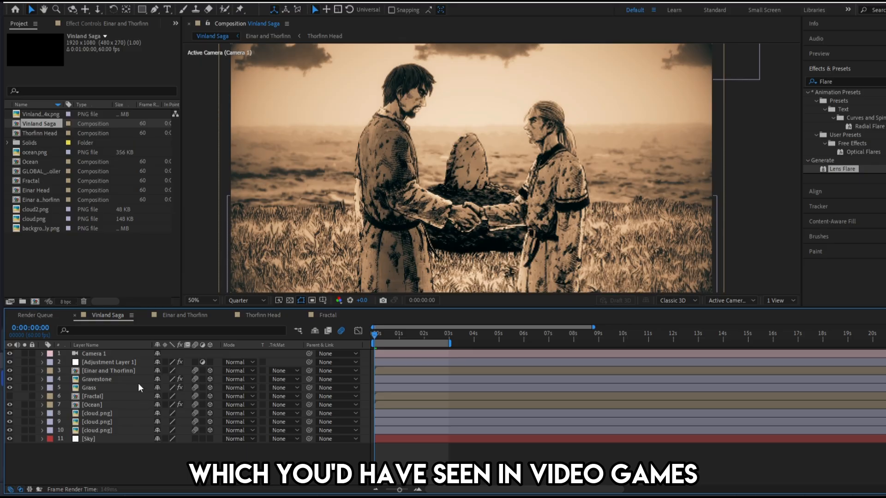
Switch the composition viewer to 2 Views and zoom both views to fit the whole scene
left_click(120, 372)
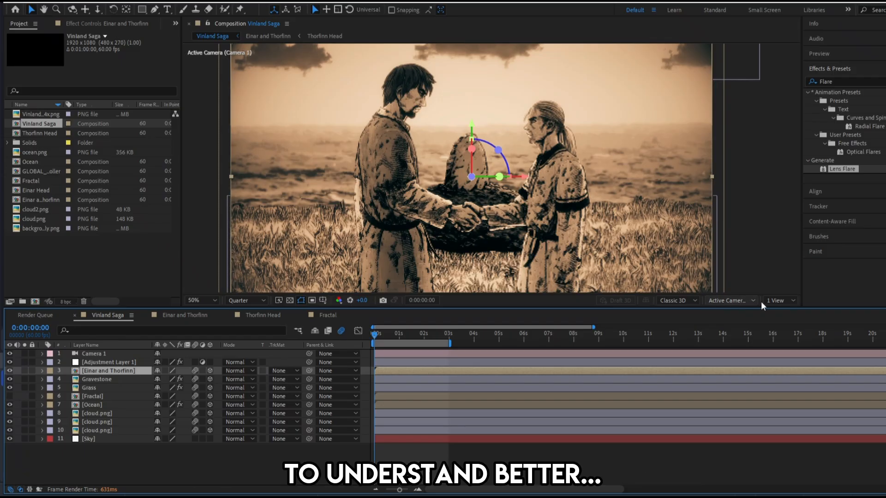
left_click(761, 301)
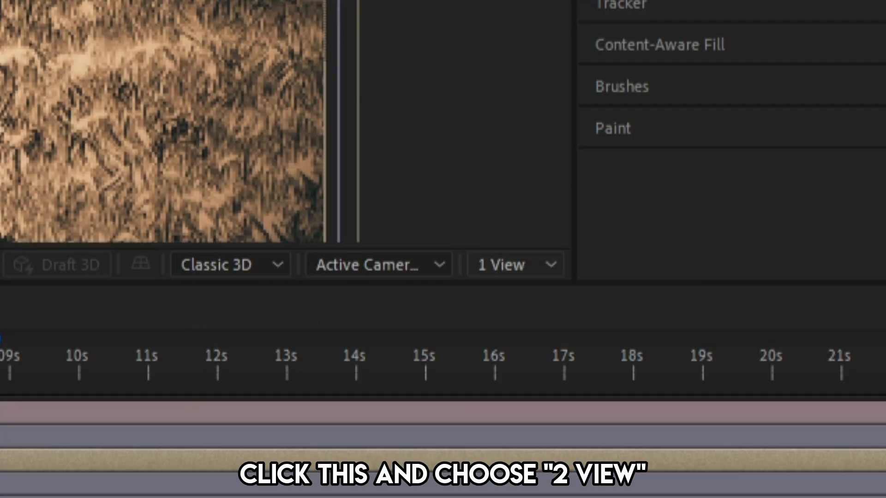
left_click(521, 323)
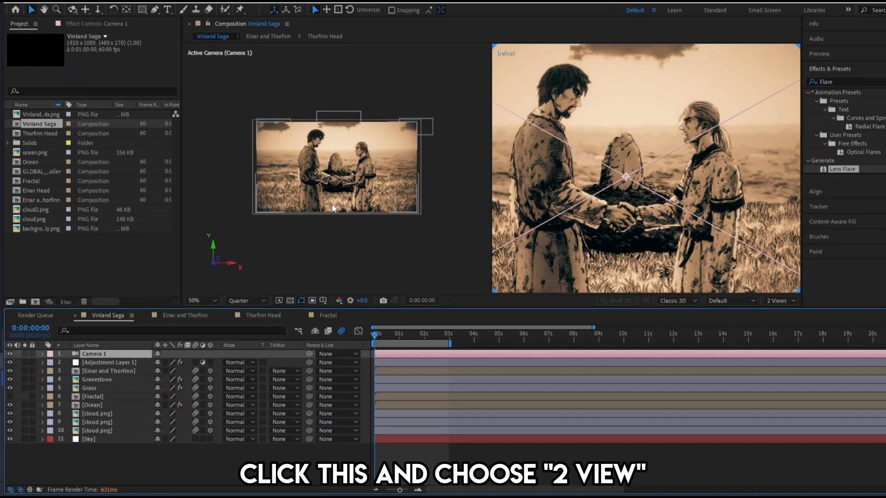
scroll(332, 204, "down", 2)
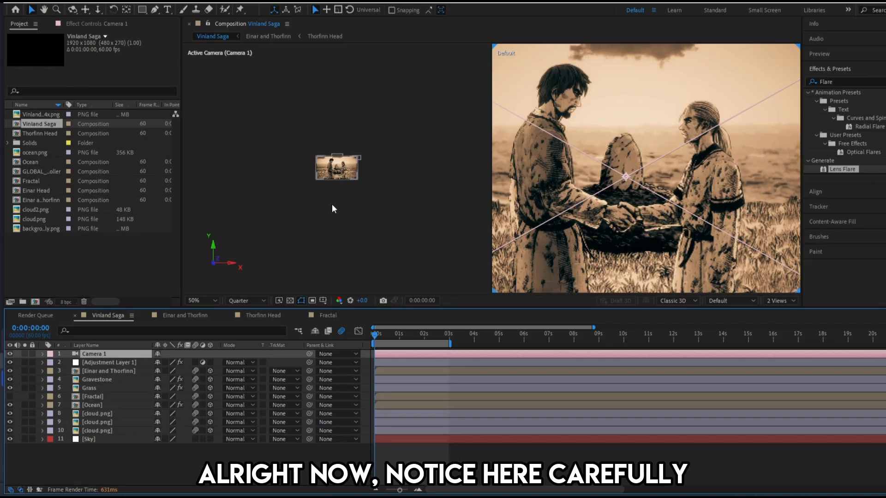
scroll(331, 203, "up", 3)
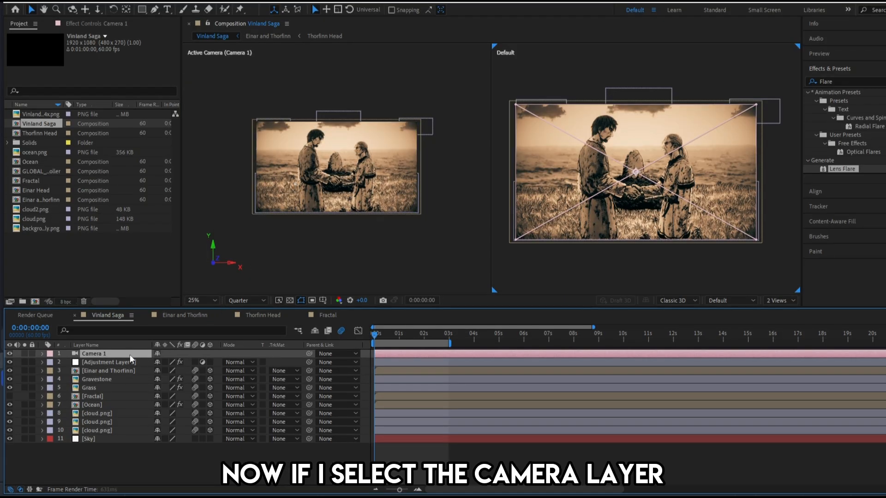
Reveal Camera 1's Position and move the camera along the Z axis towards the characters
key("p")
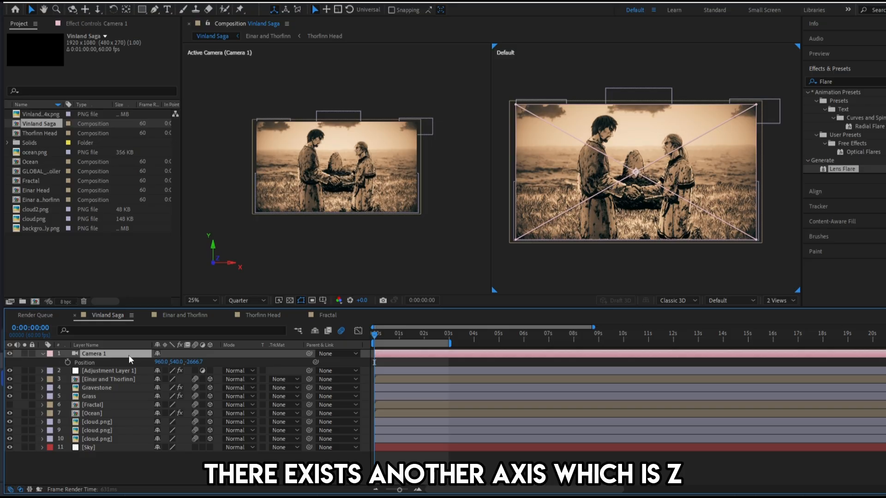
left_click_drag(193, 361, 280, 361)
left_click_drag(189, 364, 255, 366)
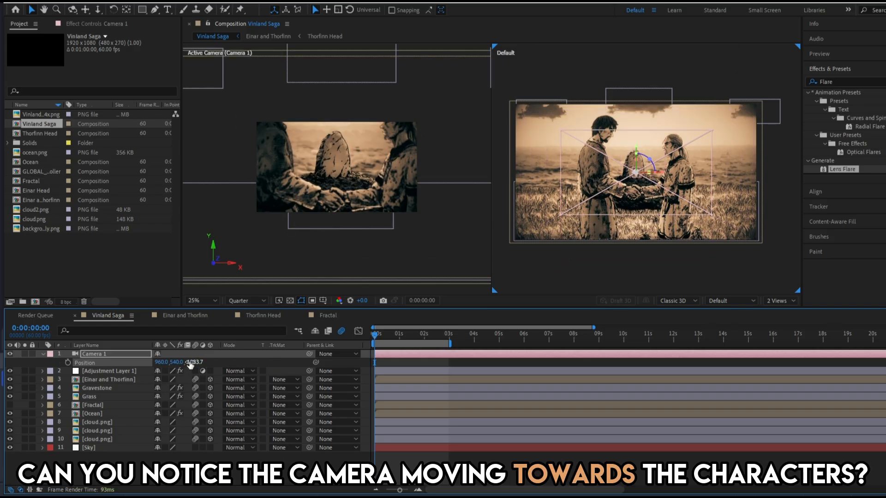
Move Camera 1 closer to the gravestone along the Z axis, to a Z position of -703.7
left_click_drag(190, 364, 209, 363)
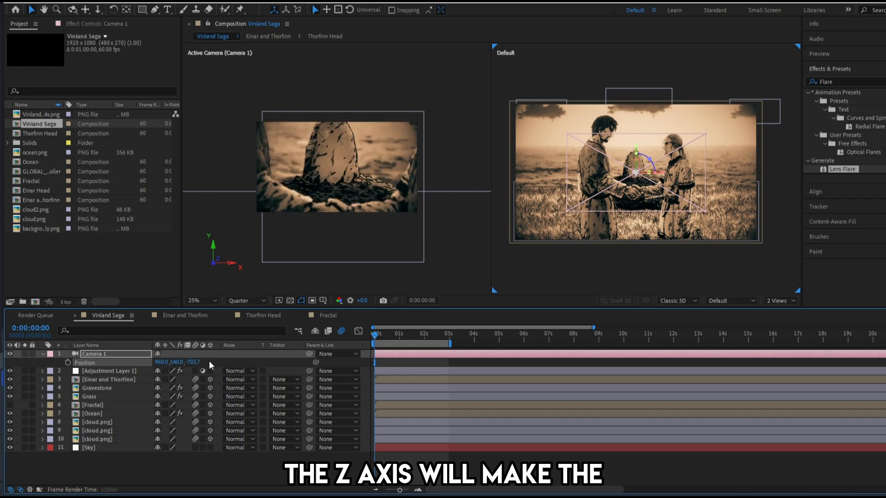
left_click_drag(184, 362, 204, 362)
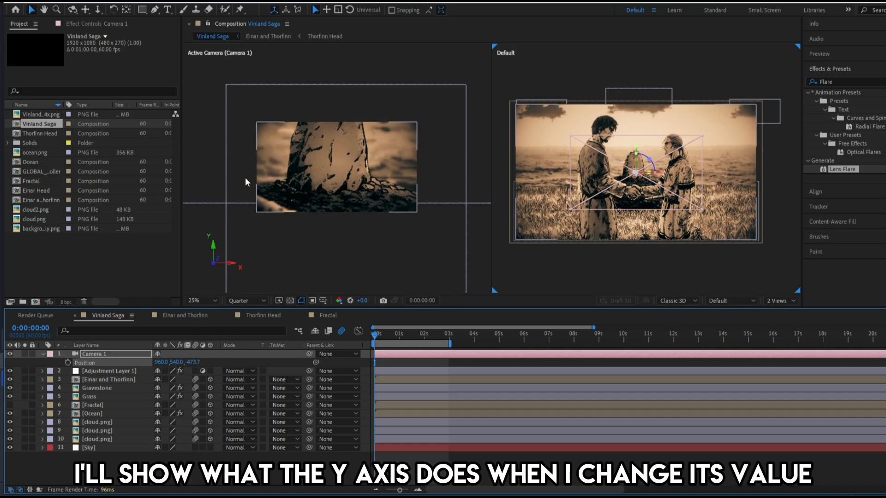
left_click_drag(178, 362, 192, 362)
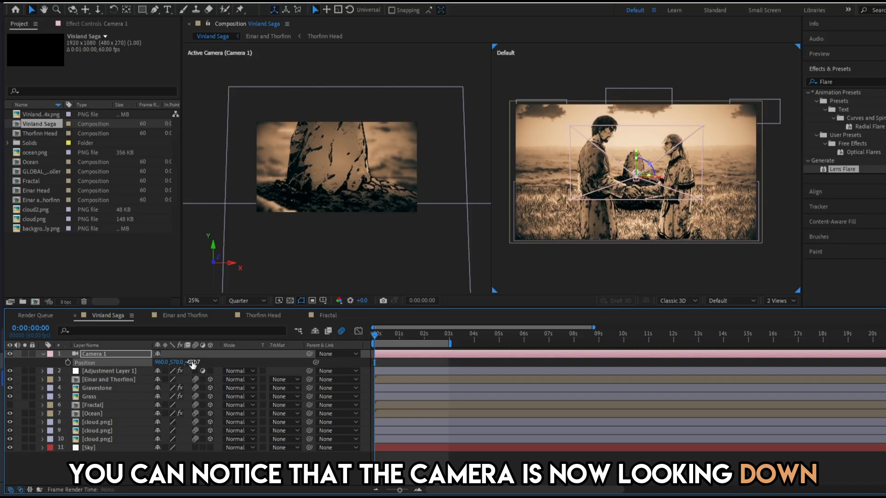
left_click_drag(162, 362, 190, 359)
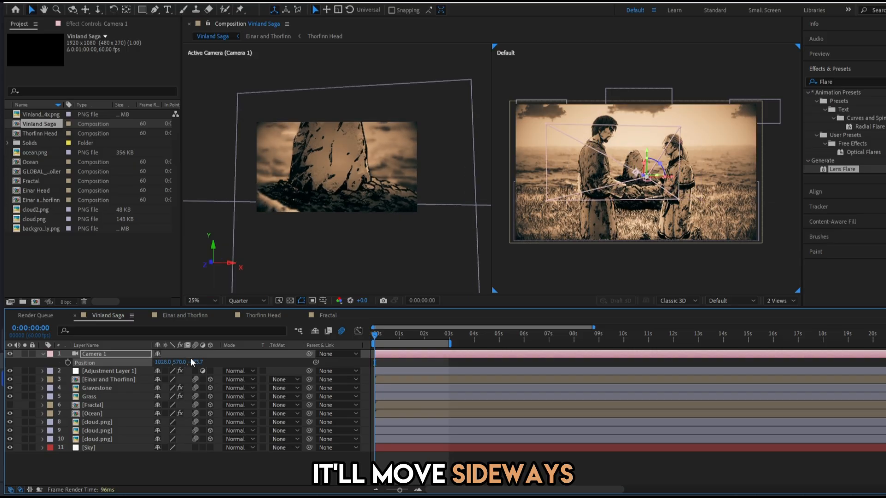
key("ctrl+z")
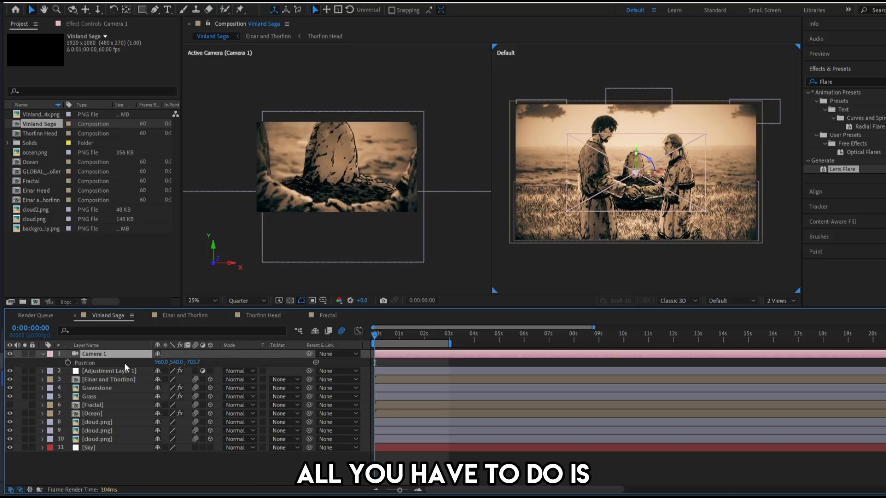
Keyframe Camera 1's Position at the start, and pull the camera back to a Z position of -2445.7 at 0:00:02:59
left_click(67, 362)
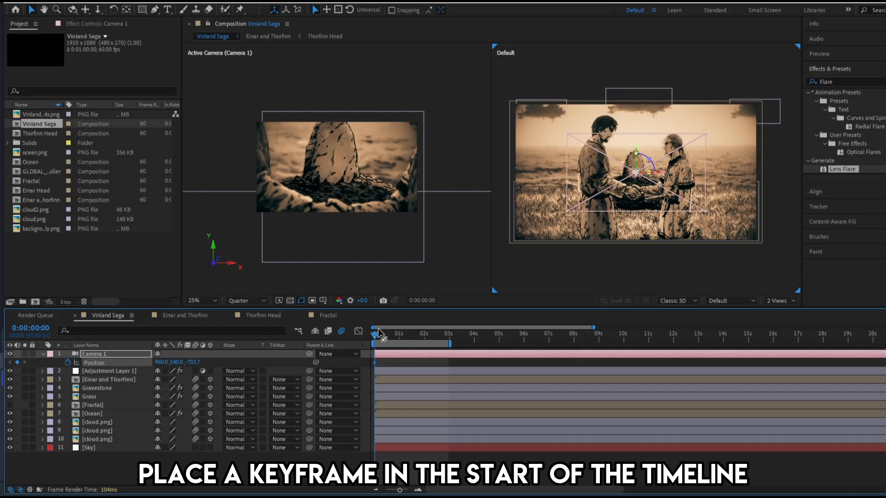
left_click_drag(423, 341, 449, 342)
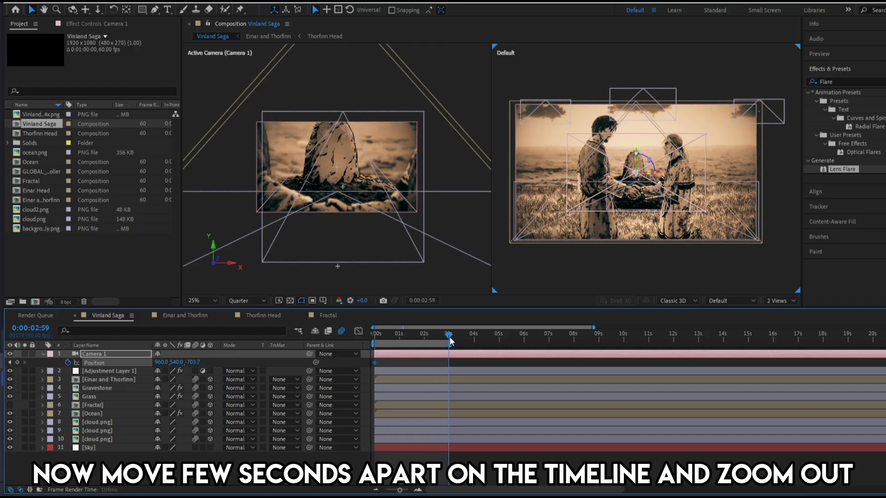
left_click_drag(195, 362, 162, 364)
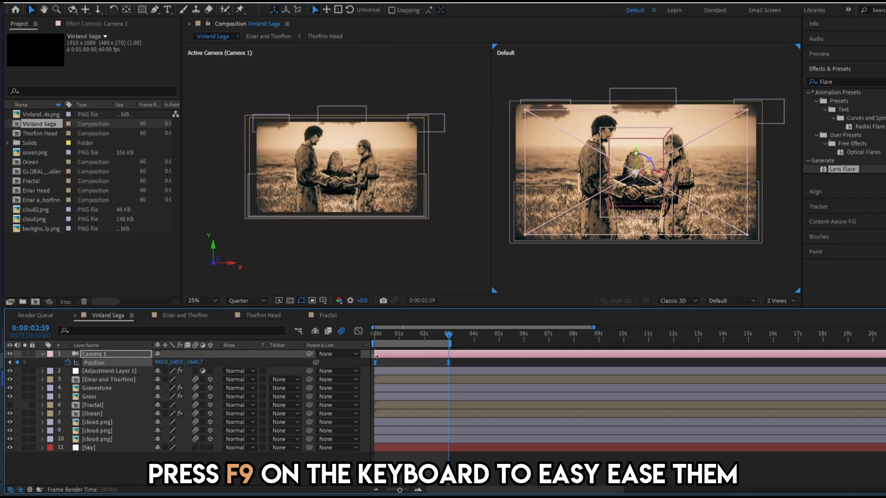
Apply Easy Ease to both of Camera 1's Position keyframes and open the Graph Editor
key("F9")
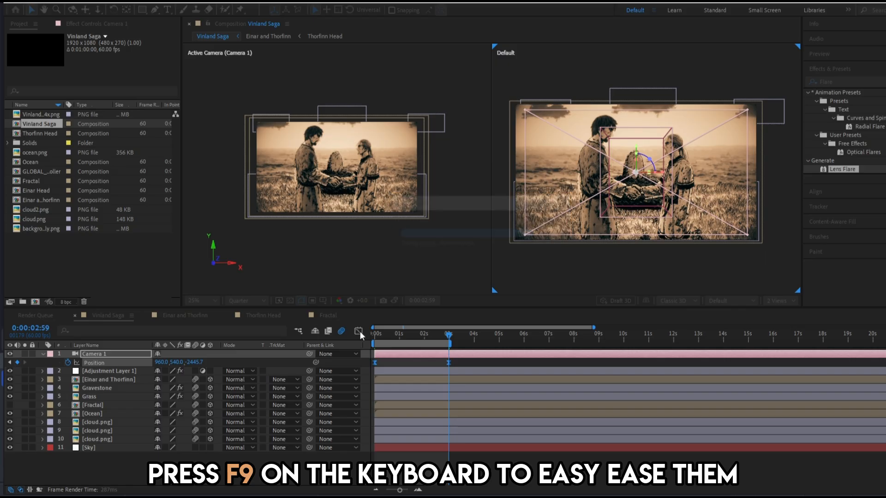
left_click(359, 331)
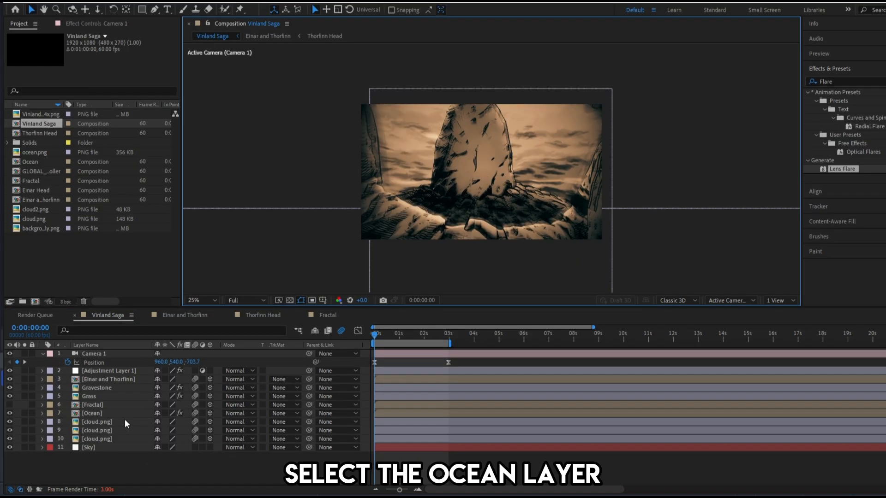
Apply the Gaussian Blur effect to the Ocean layer and keyframe its Blurriness at 0.0 at the start of the timeline
left_click(124, 413)
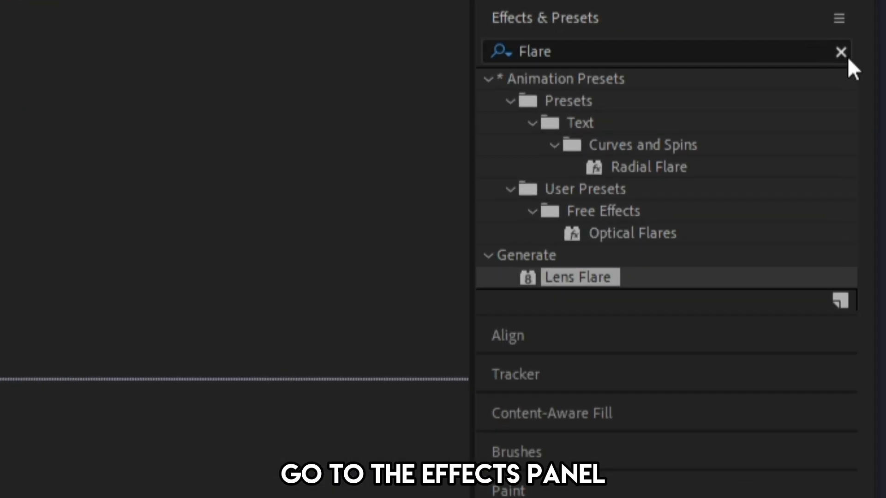
left_click(841, 52)
left_click(846, 81)
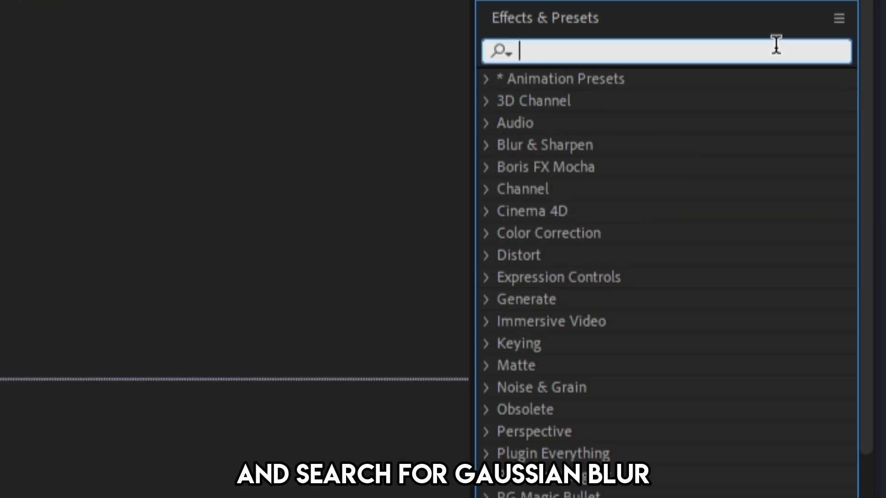
type("gaussian")
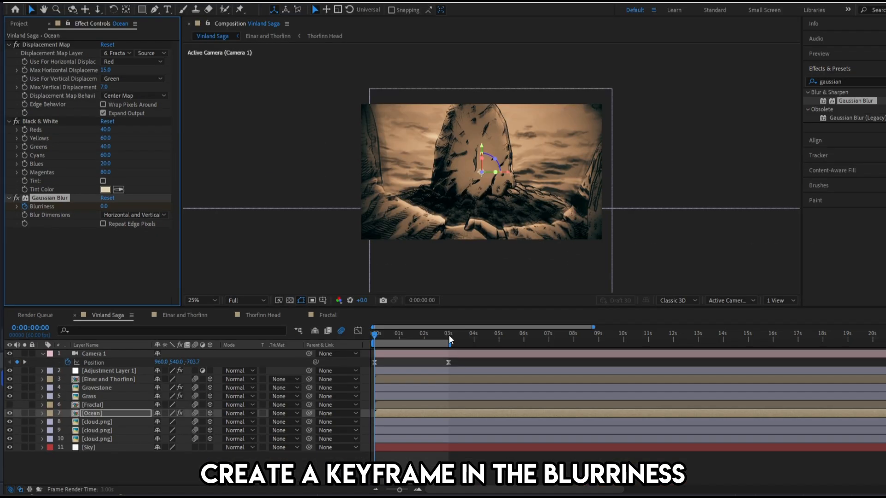
Set the Ocean layer's Gaussian Blur Blurriness to 4.0 at 0:00:02:59
left_click(449, 336)
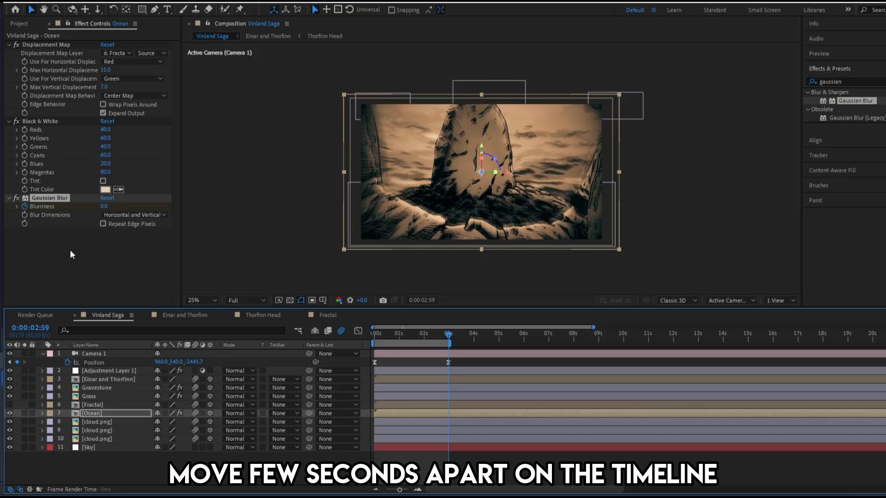
left_click(105, 207)
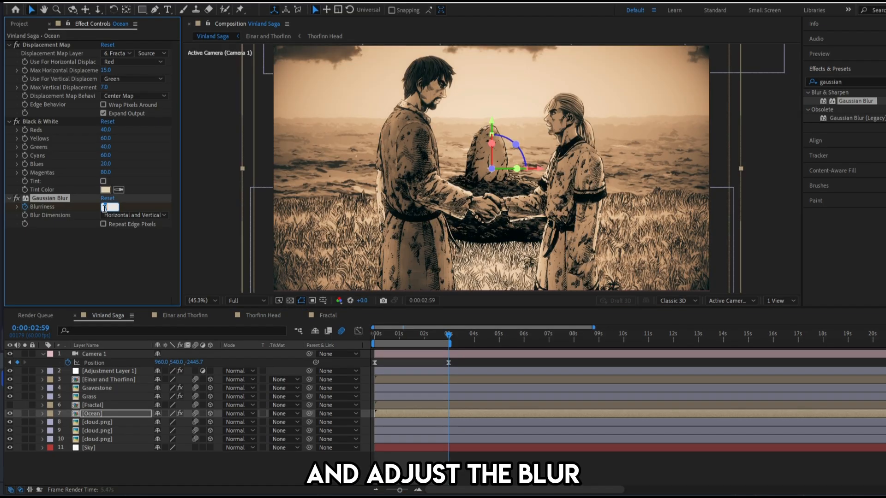
type("40")
key("Return")
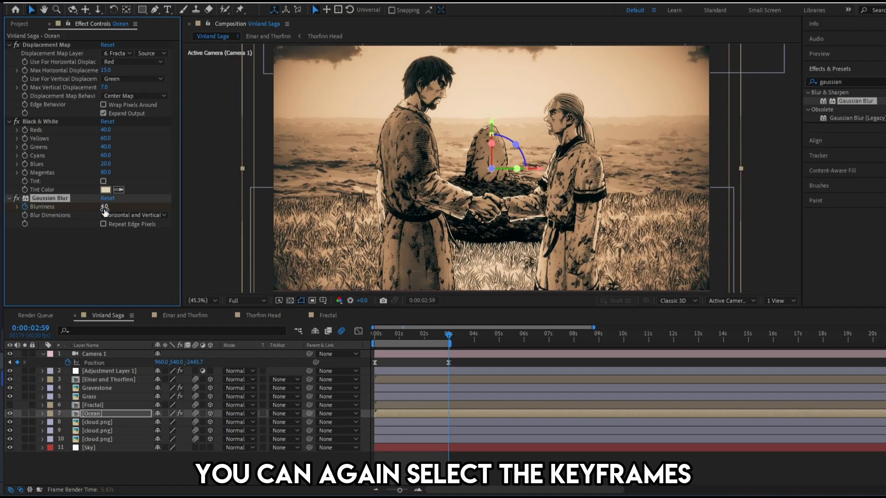